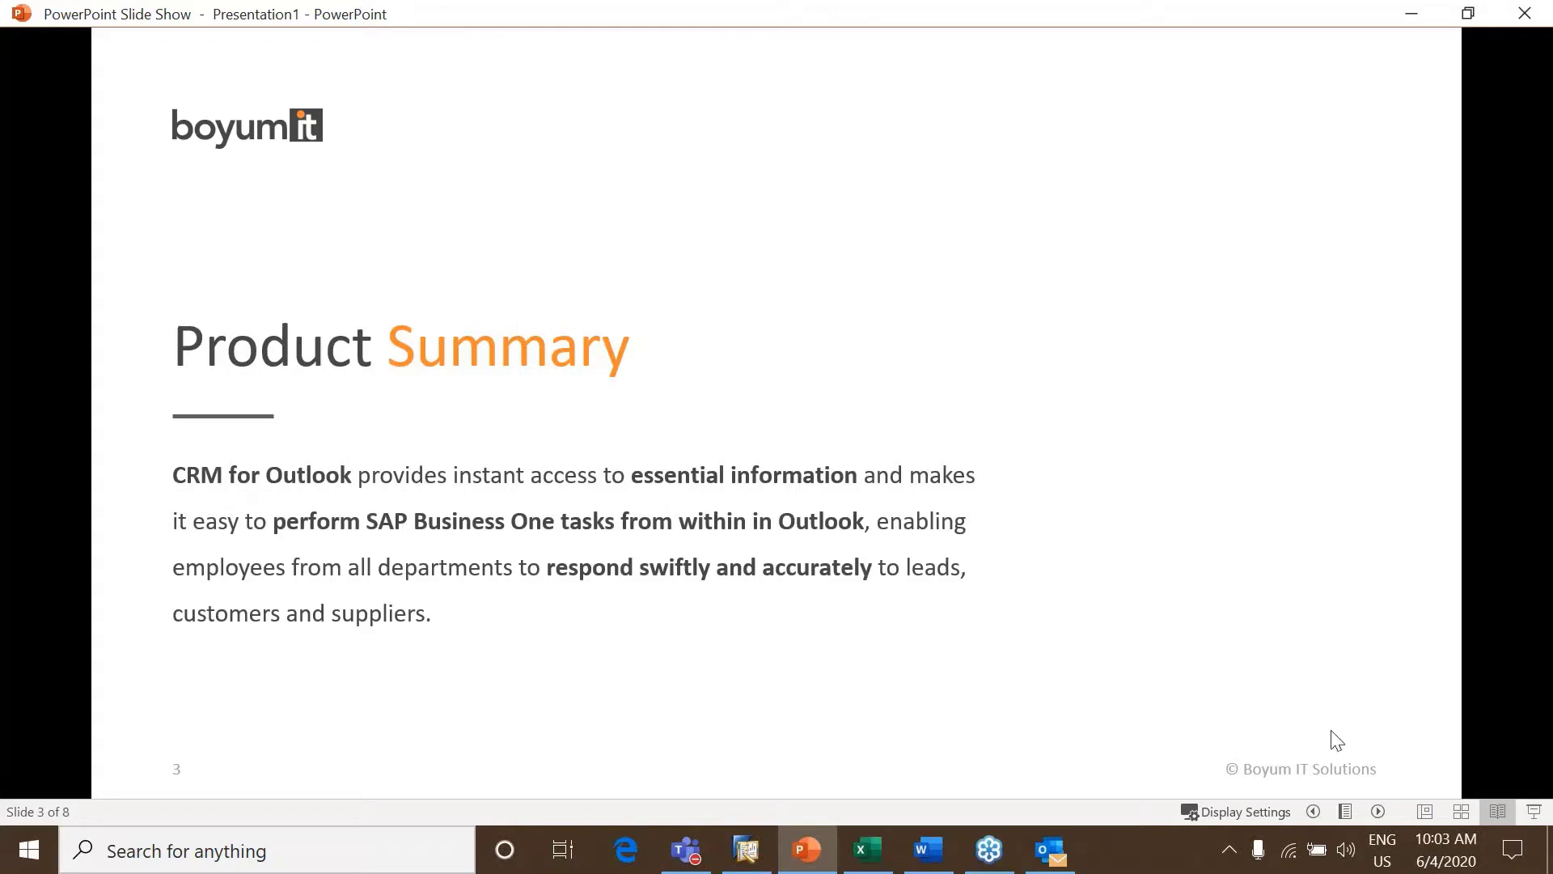
Advance the slide show to the CRM for Outlook feature list, and switch to Outlook
left_click(1380, 812)
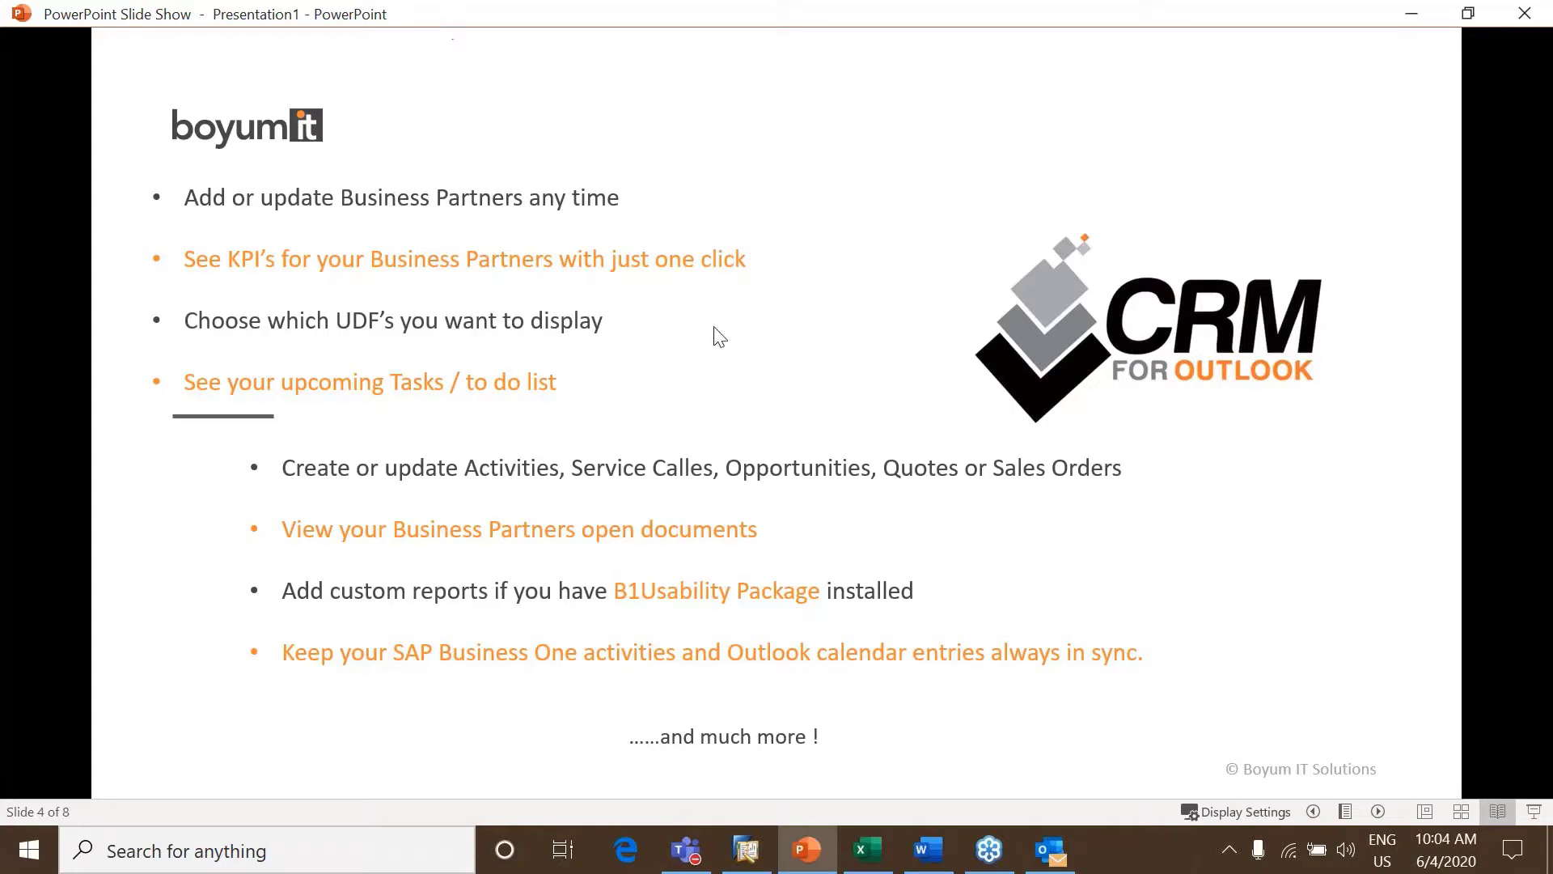
left_click(1247, 552)
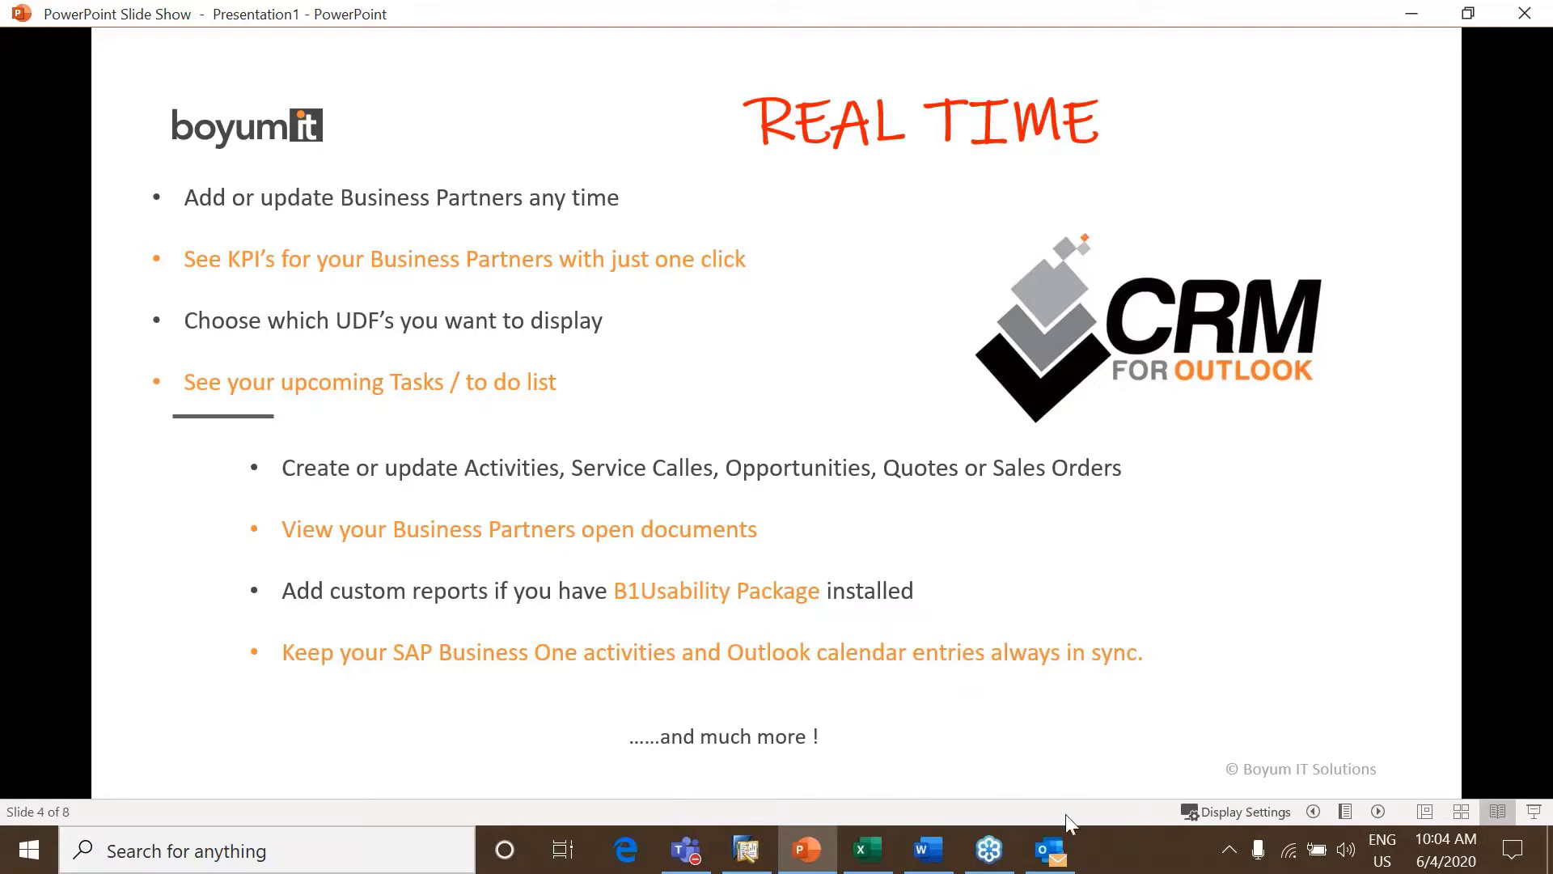
left_click(1051, 850)
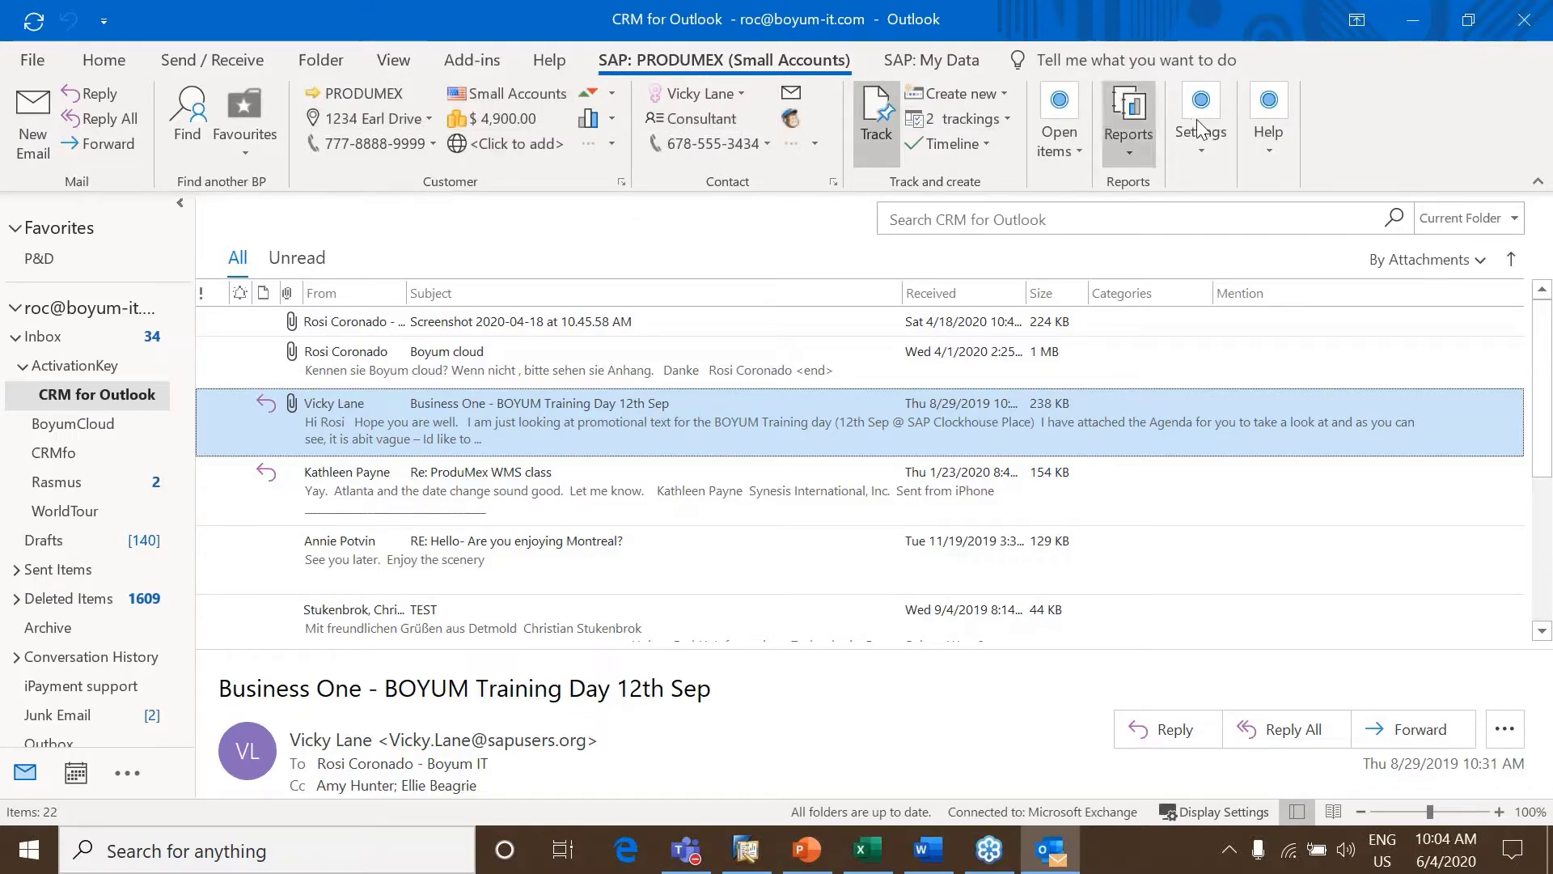
View the SAP My Data overview and compare customer information for the "Boyum cloud" and "Business One - BOYUM Training Day 12th Sep" emails
left_click(943, 67)
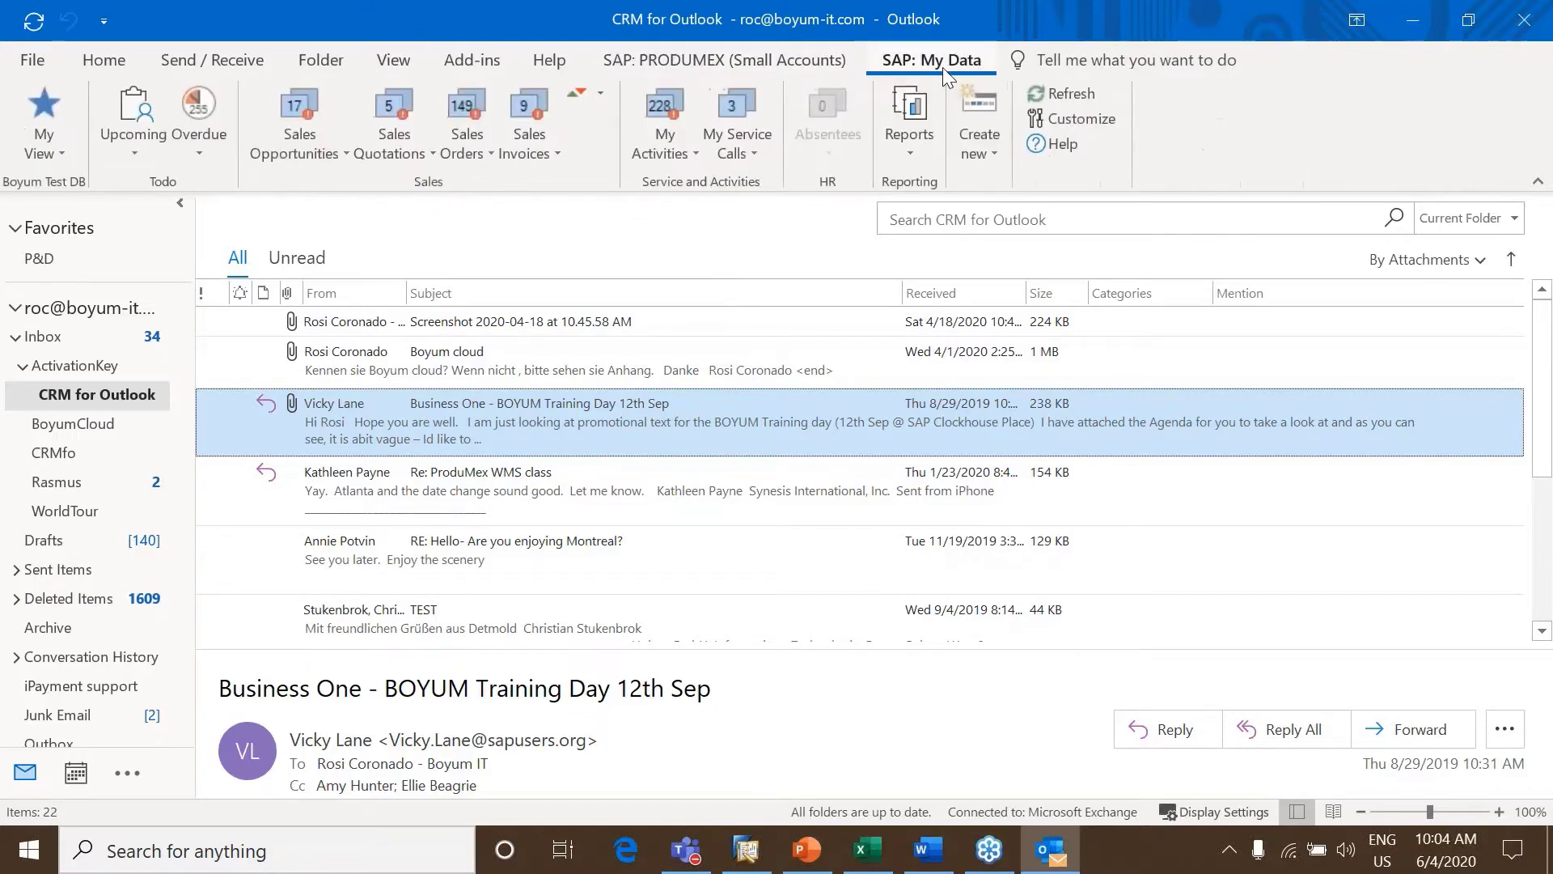
left_click(754, 64)
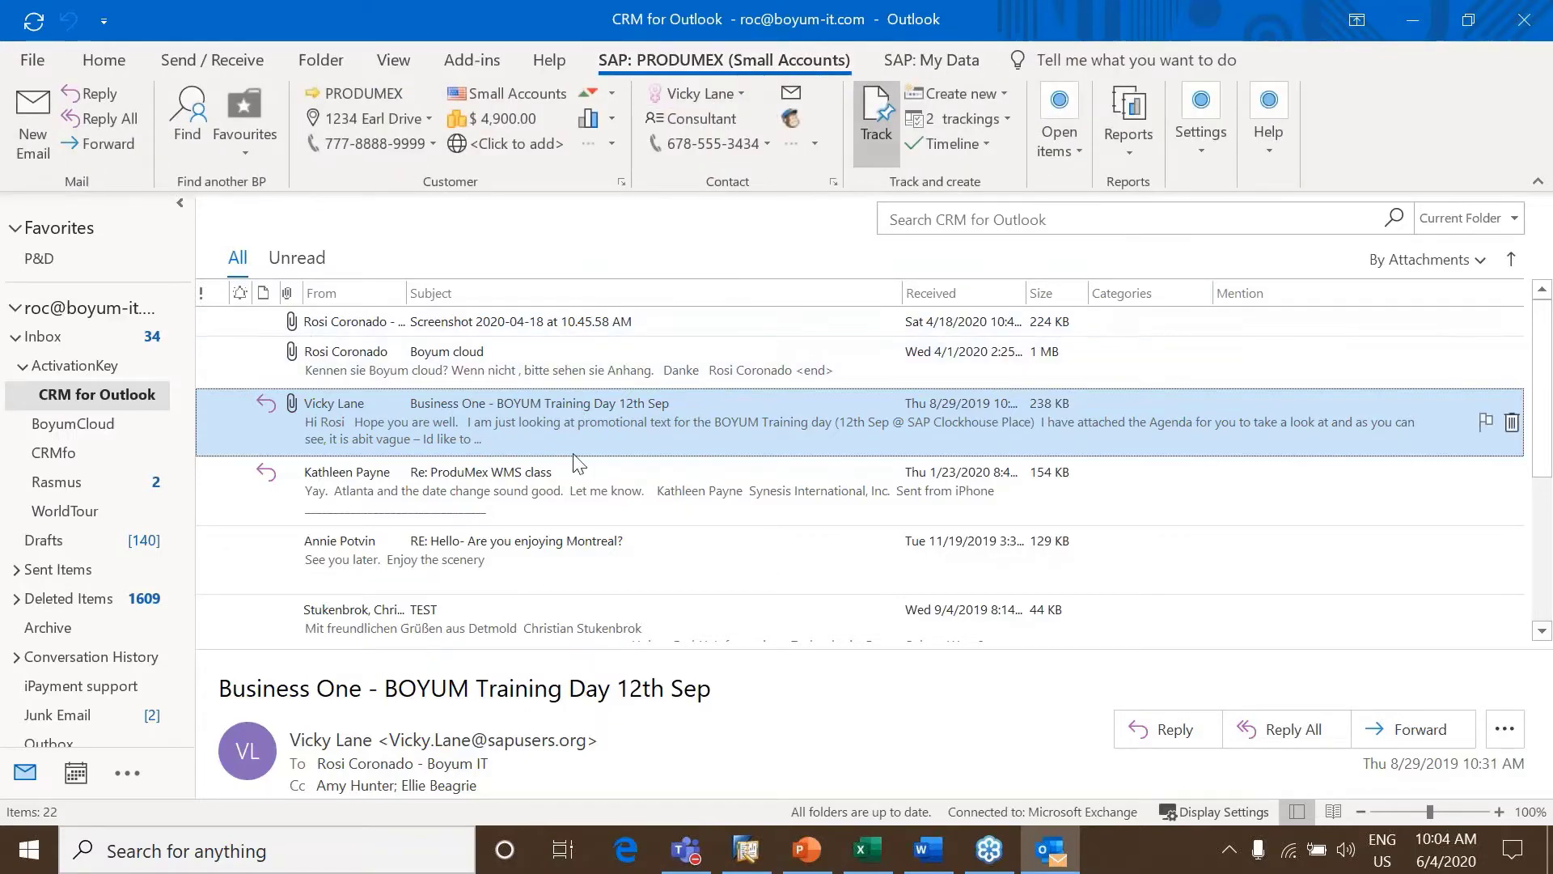
left_click(611, 368)
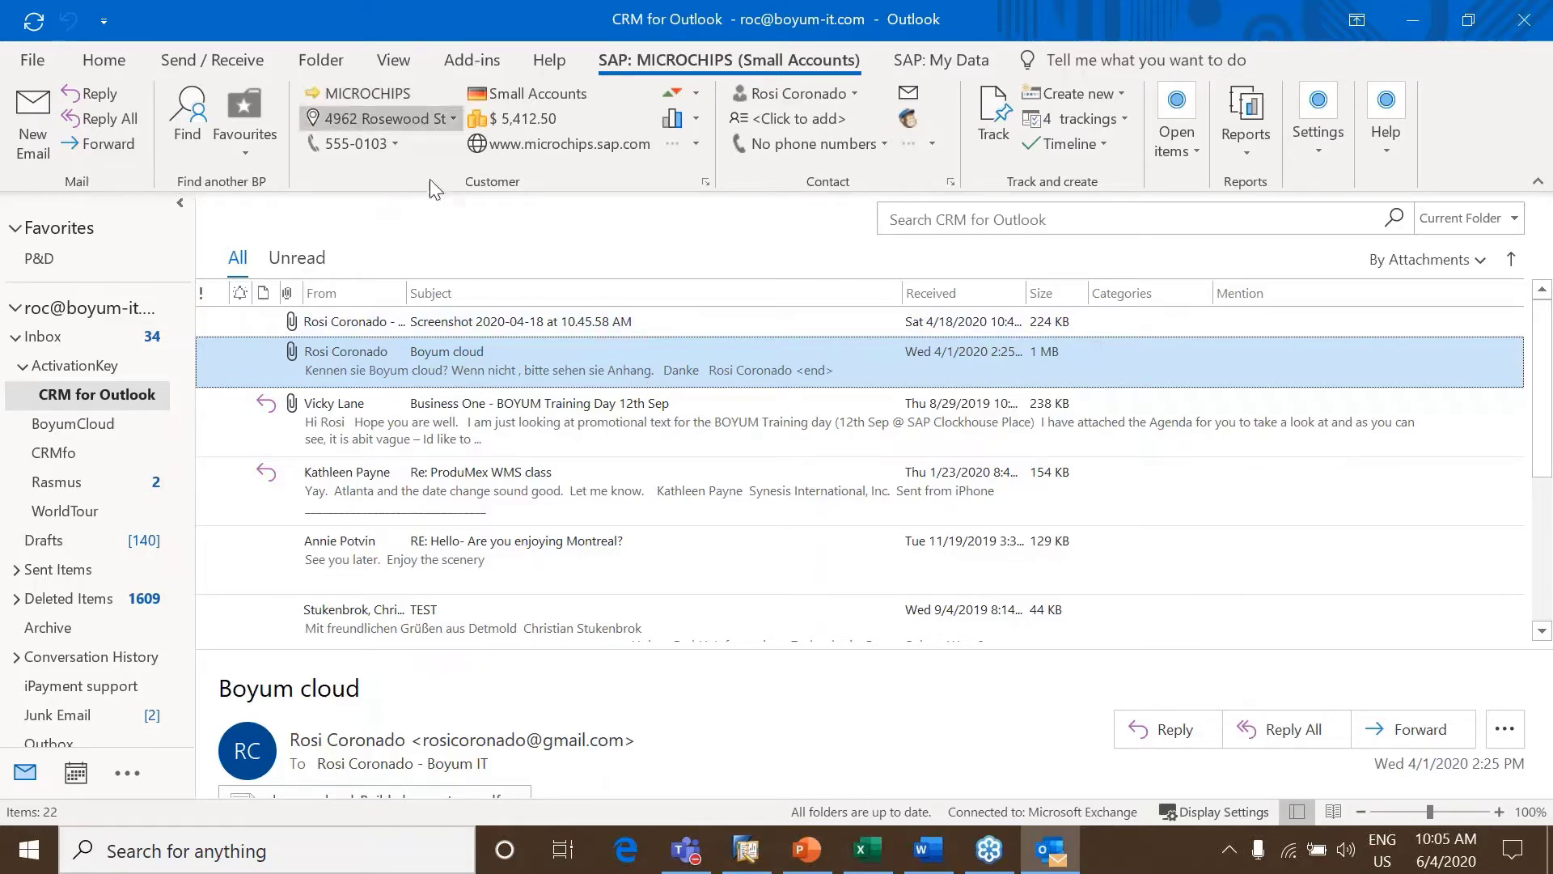
left_click(470, 432)
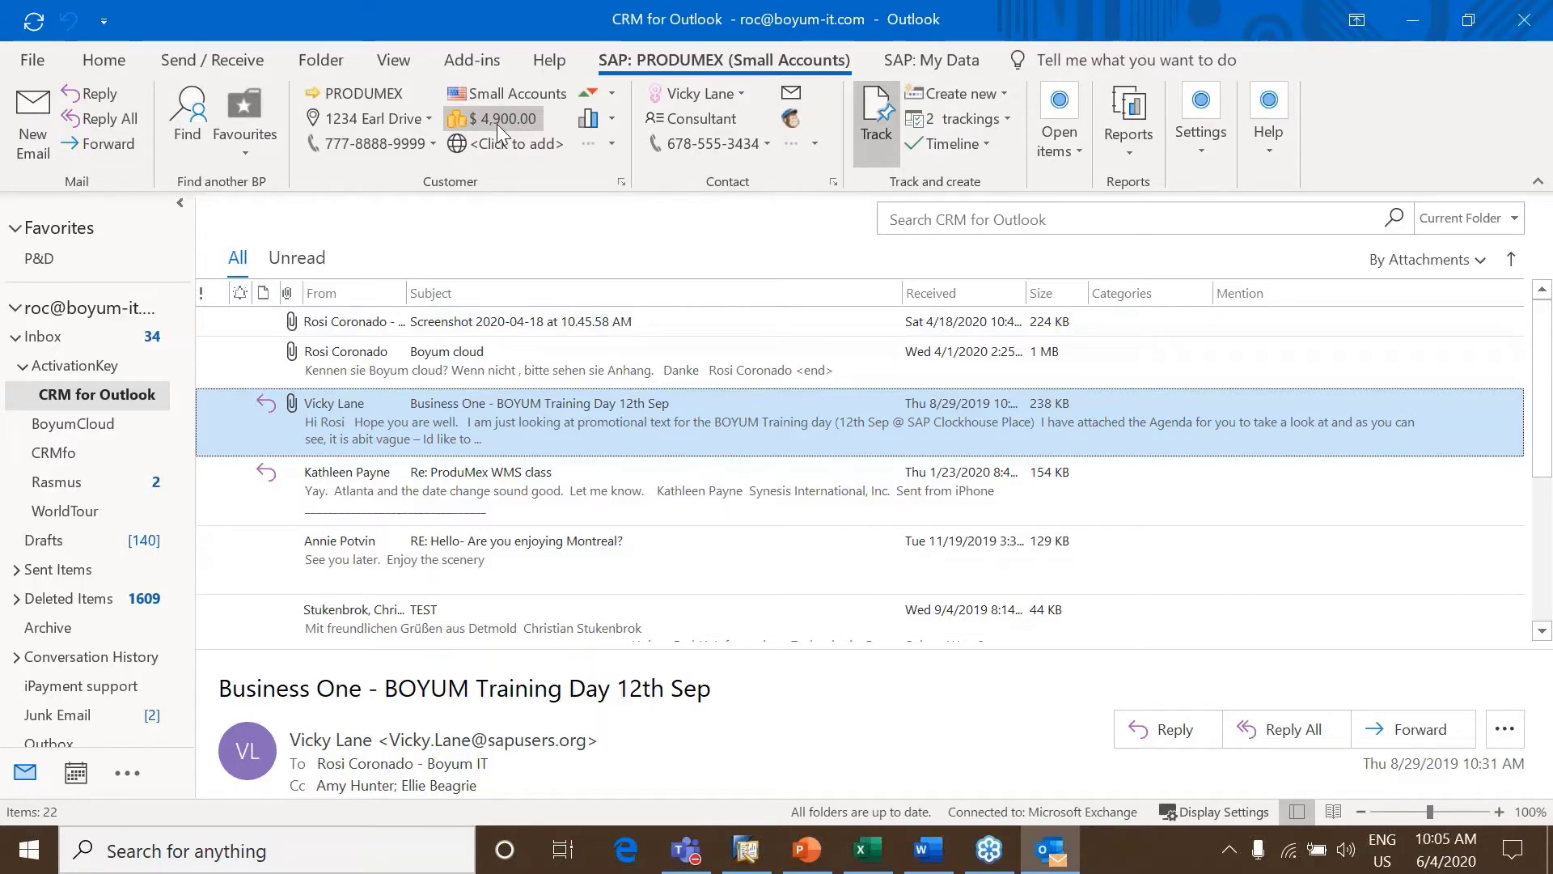
Open an open A/R invoice for PRODUMEX, review its contents, and close it
left_click(1078, 157)
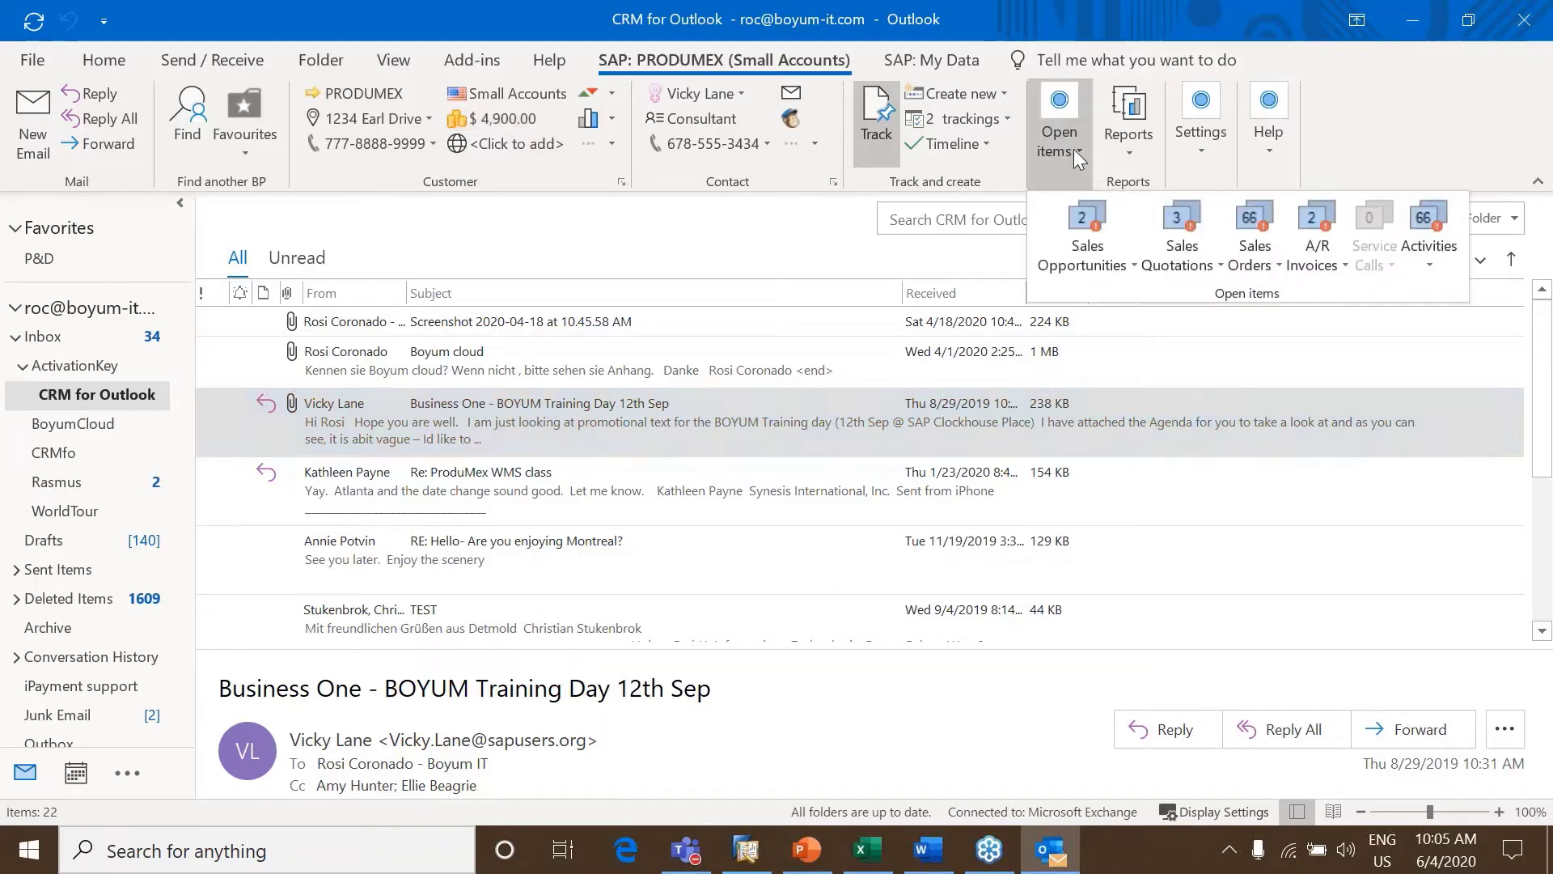
left_click(1328, 275)
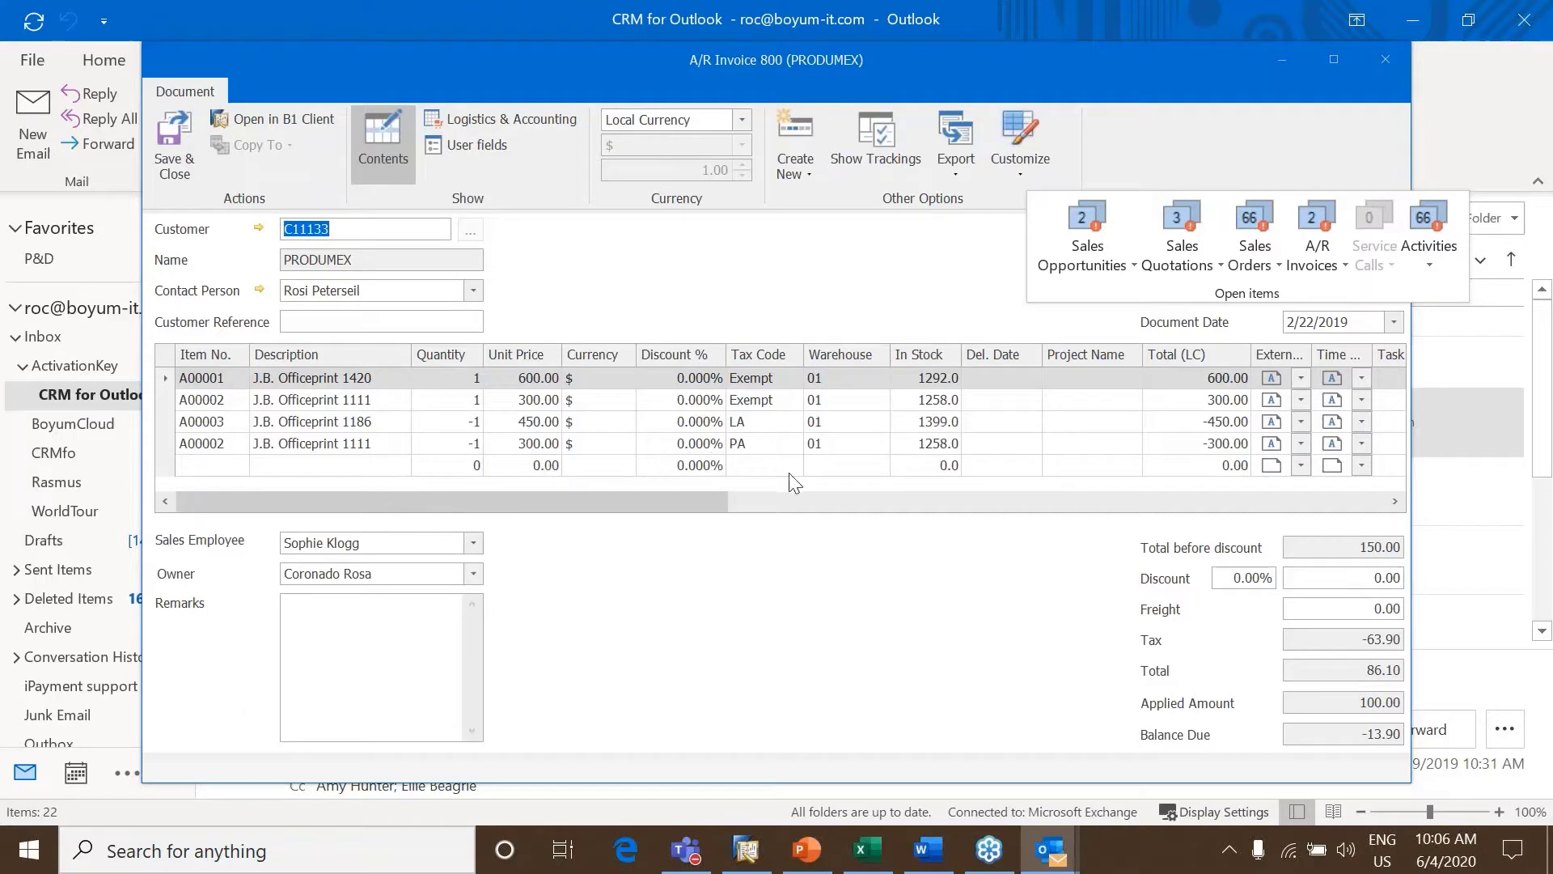
left_click(811, 290)
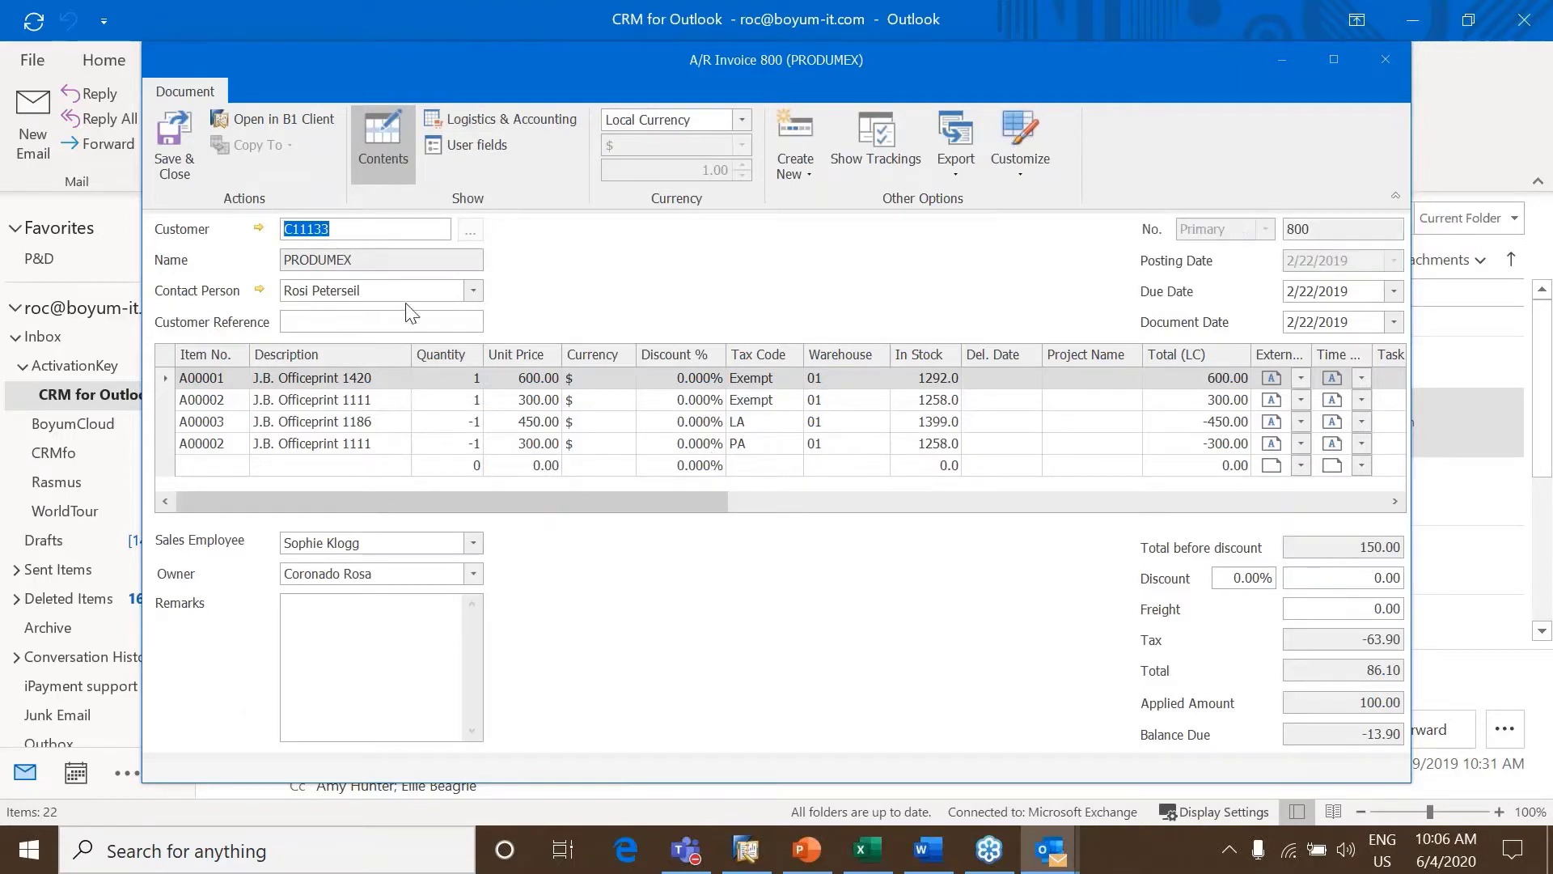
left_click(1386, 59)
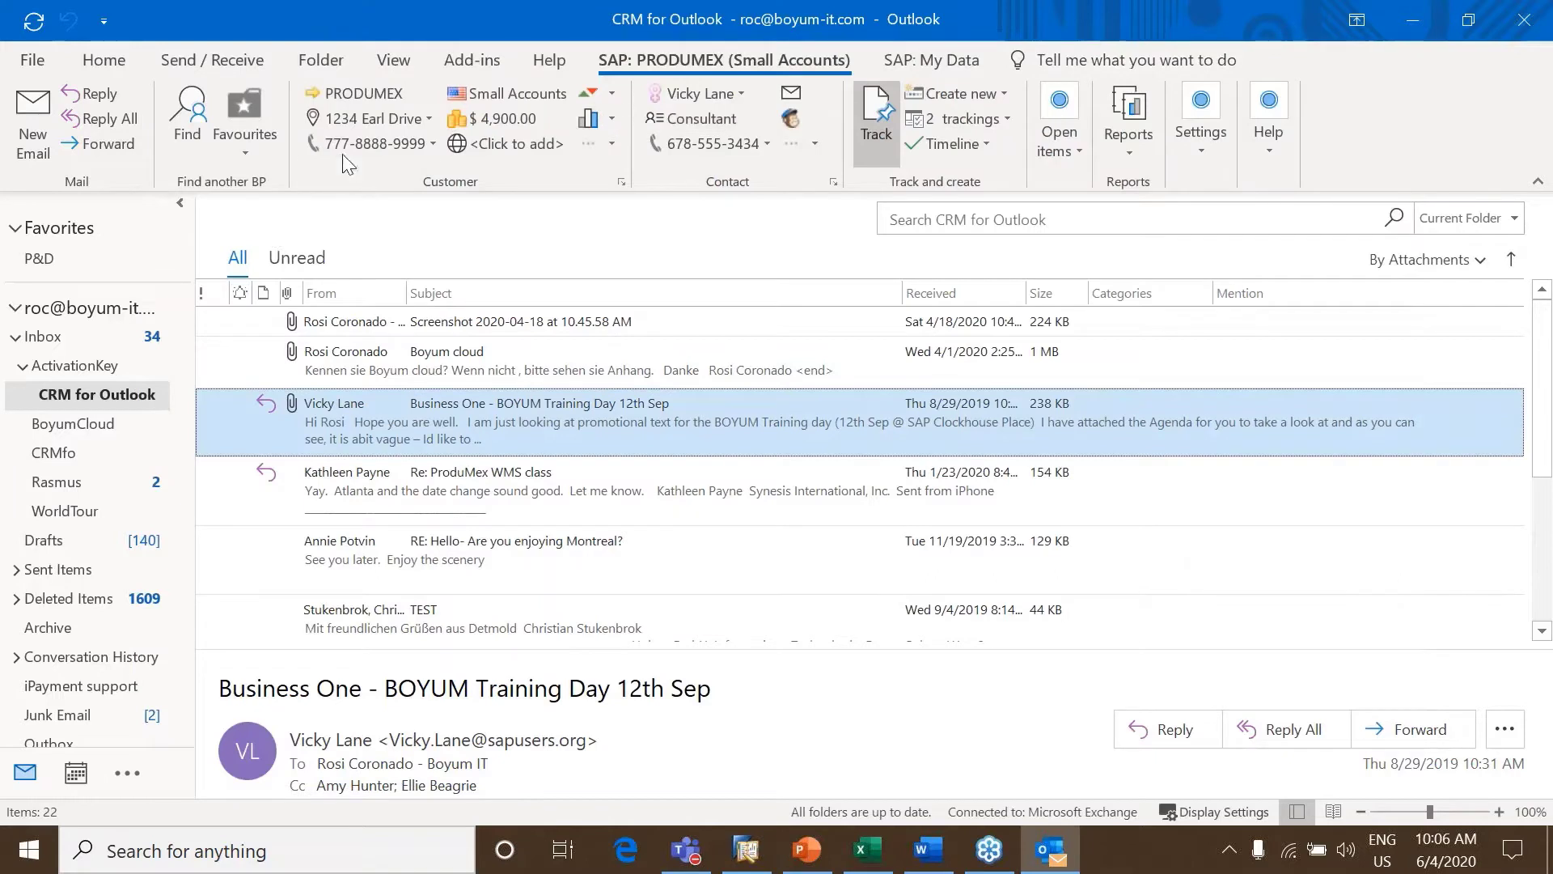
Examine the PRODUMEX business partner record's contacts and addresses, properties, user fields and available new document types, and close the record
mouse_move(315, 101)
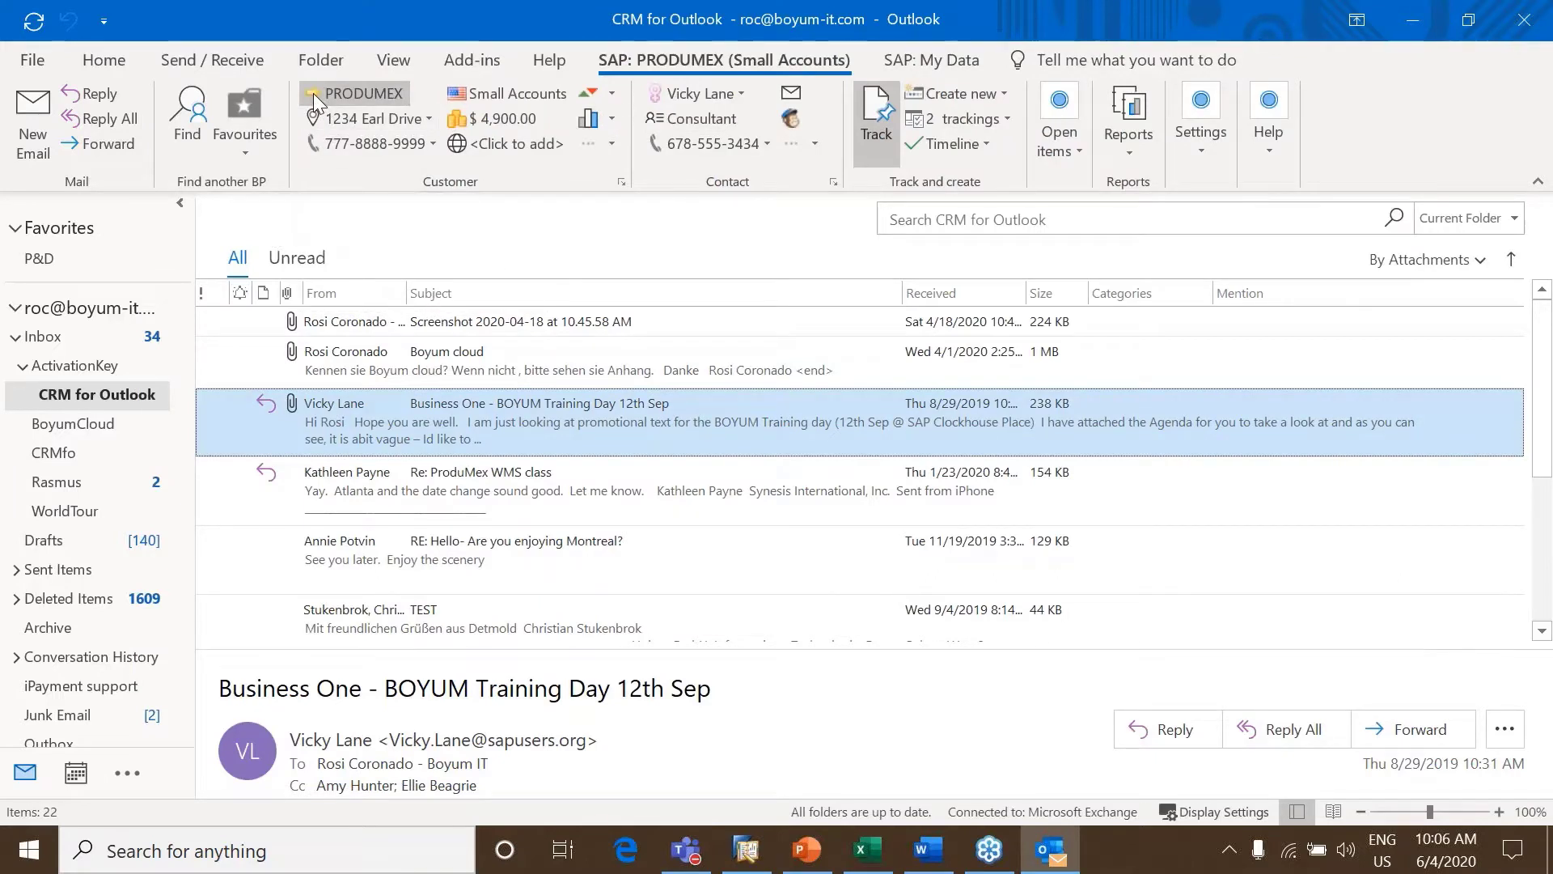
left_click(313, 95)
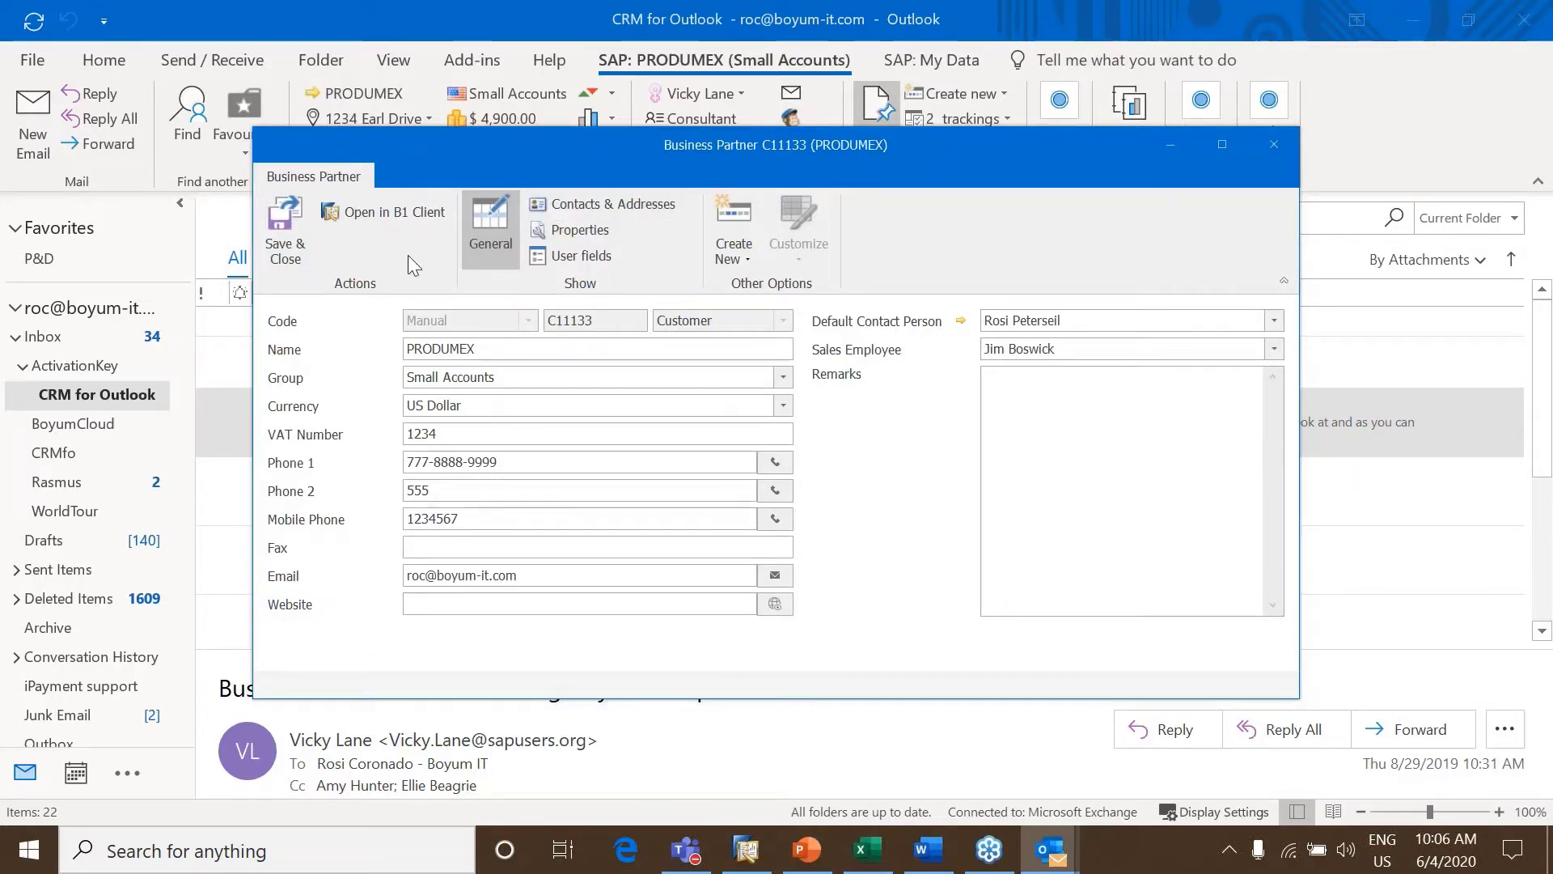
left_click(621, 196)
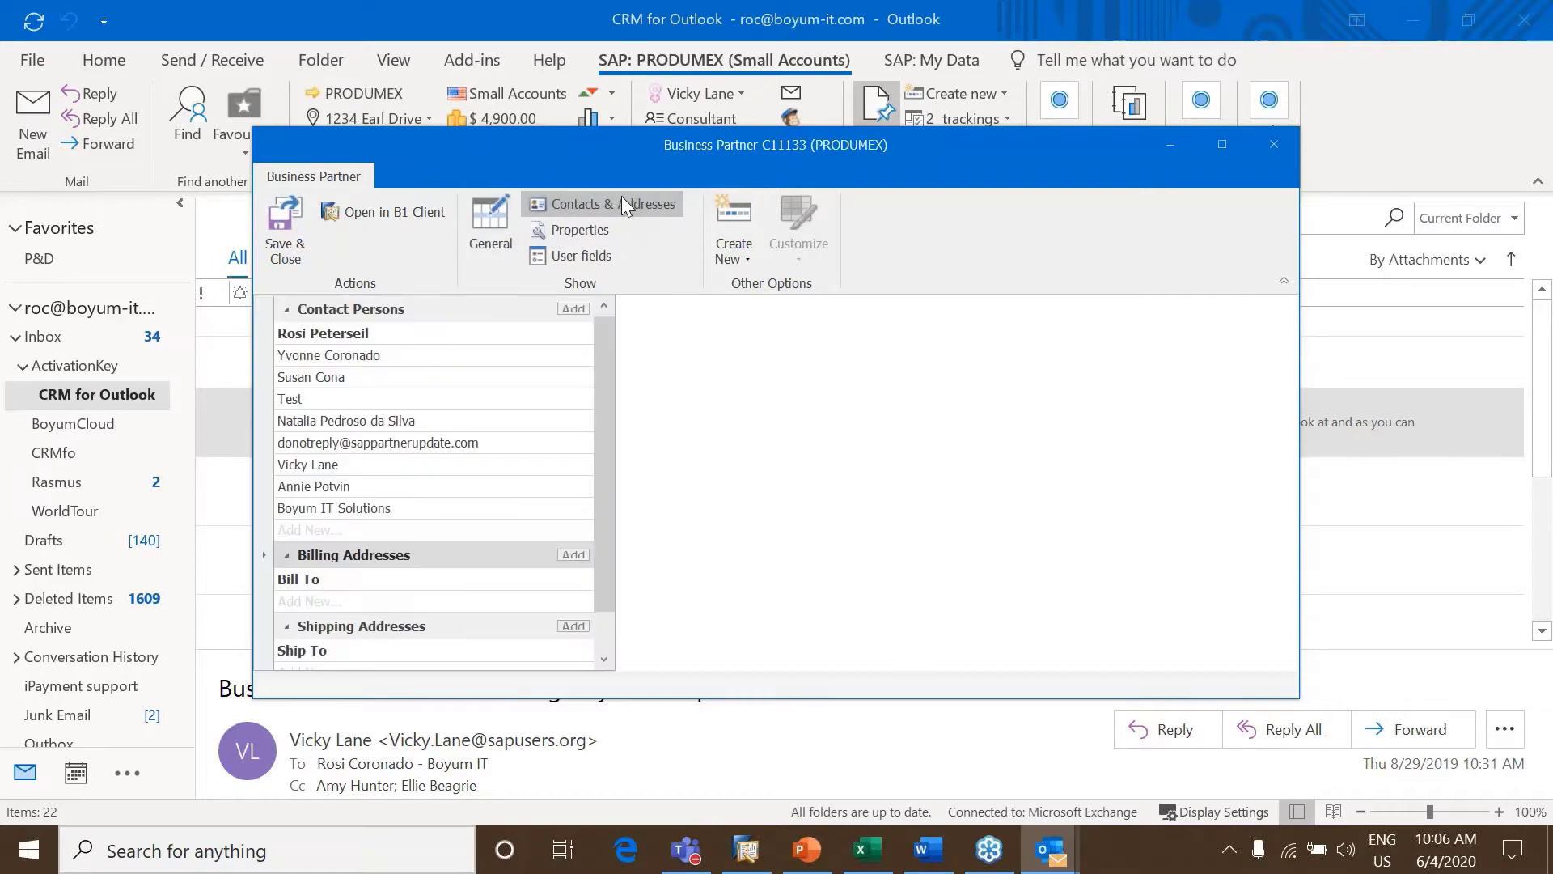
left_click(614, 227)
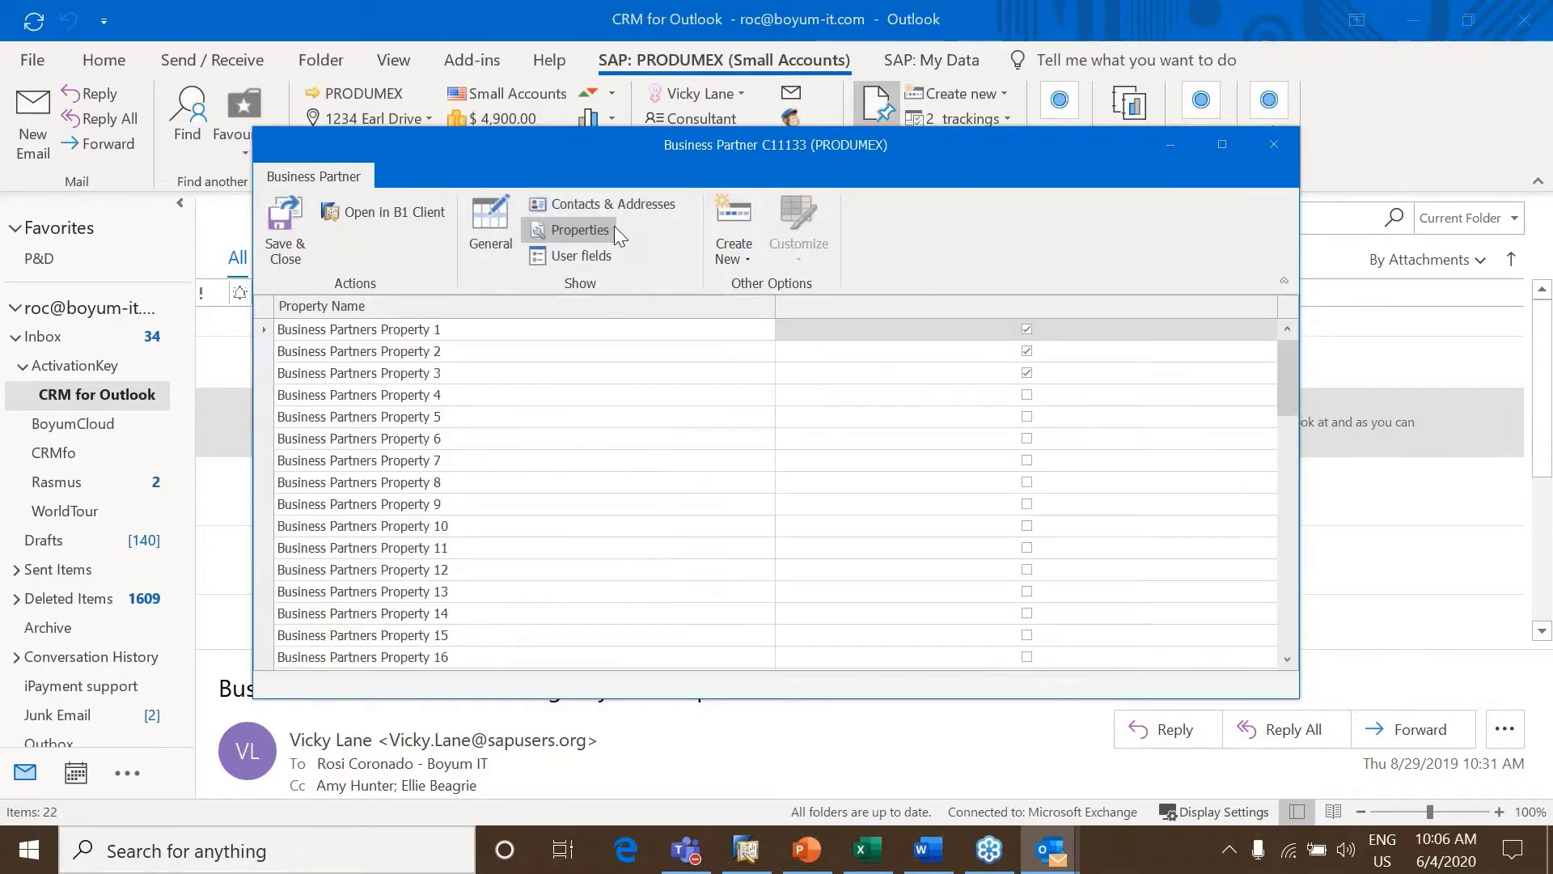
left_click(613, 255)
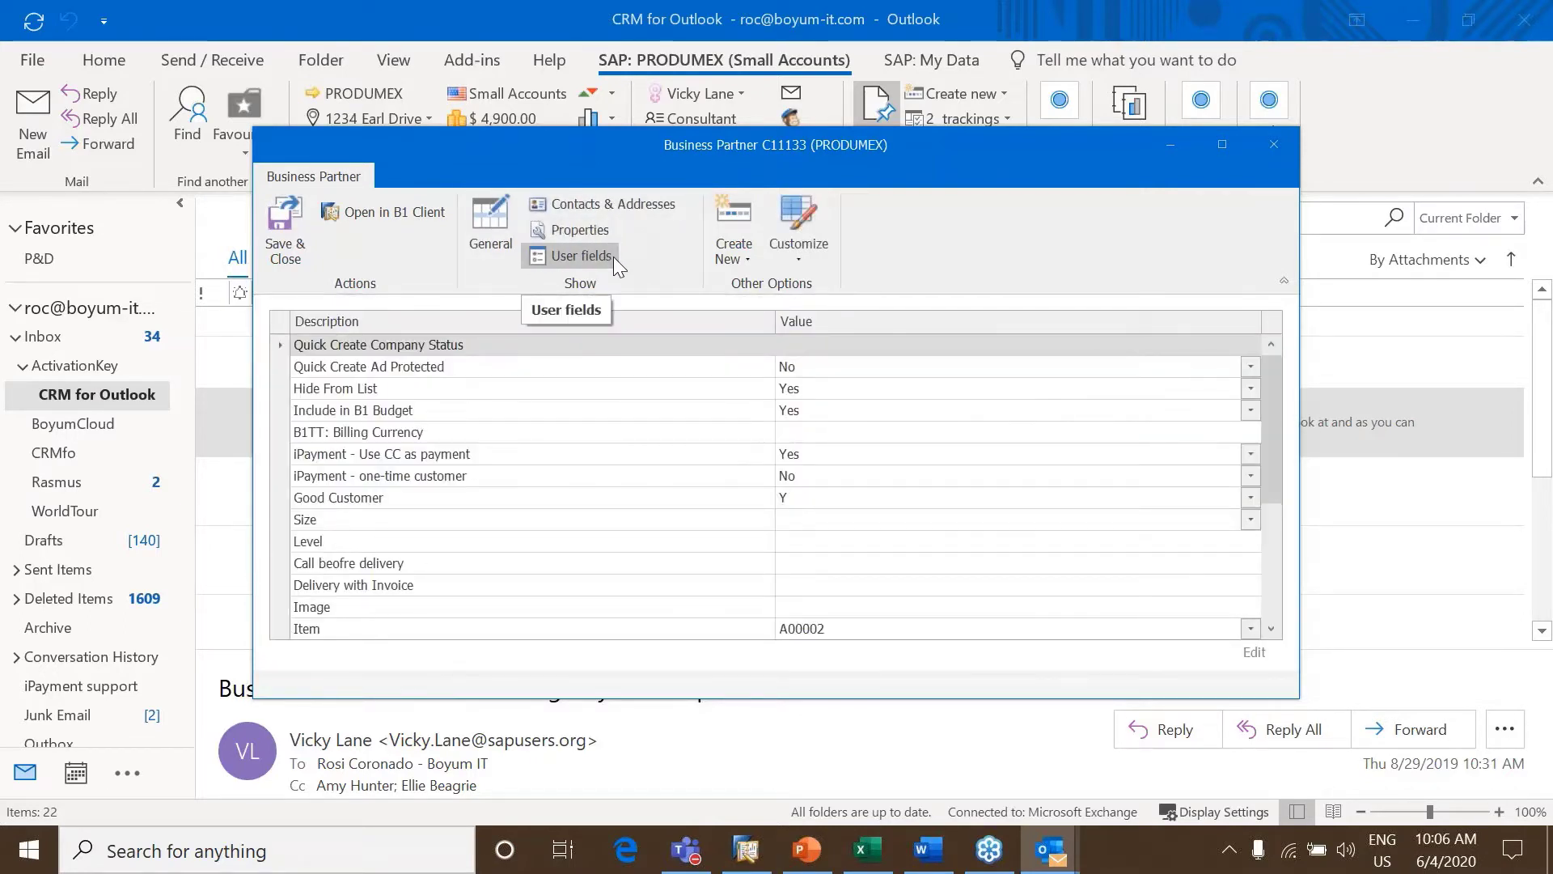
left_click(739, 256)
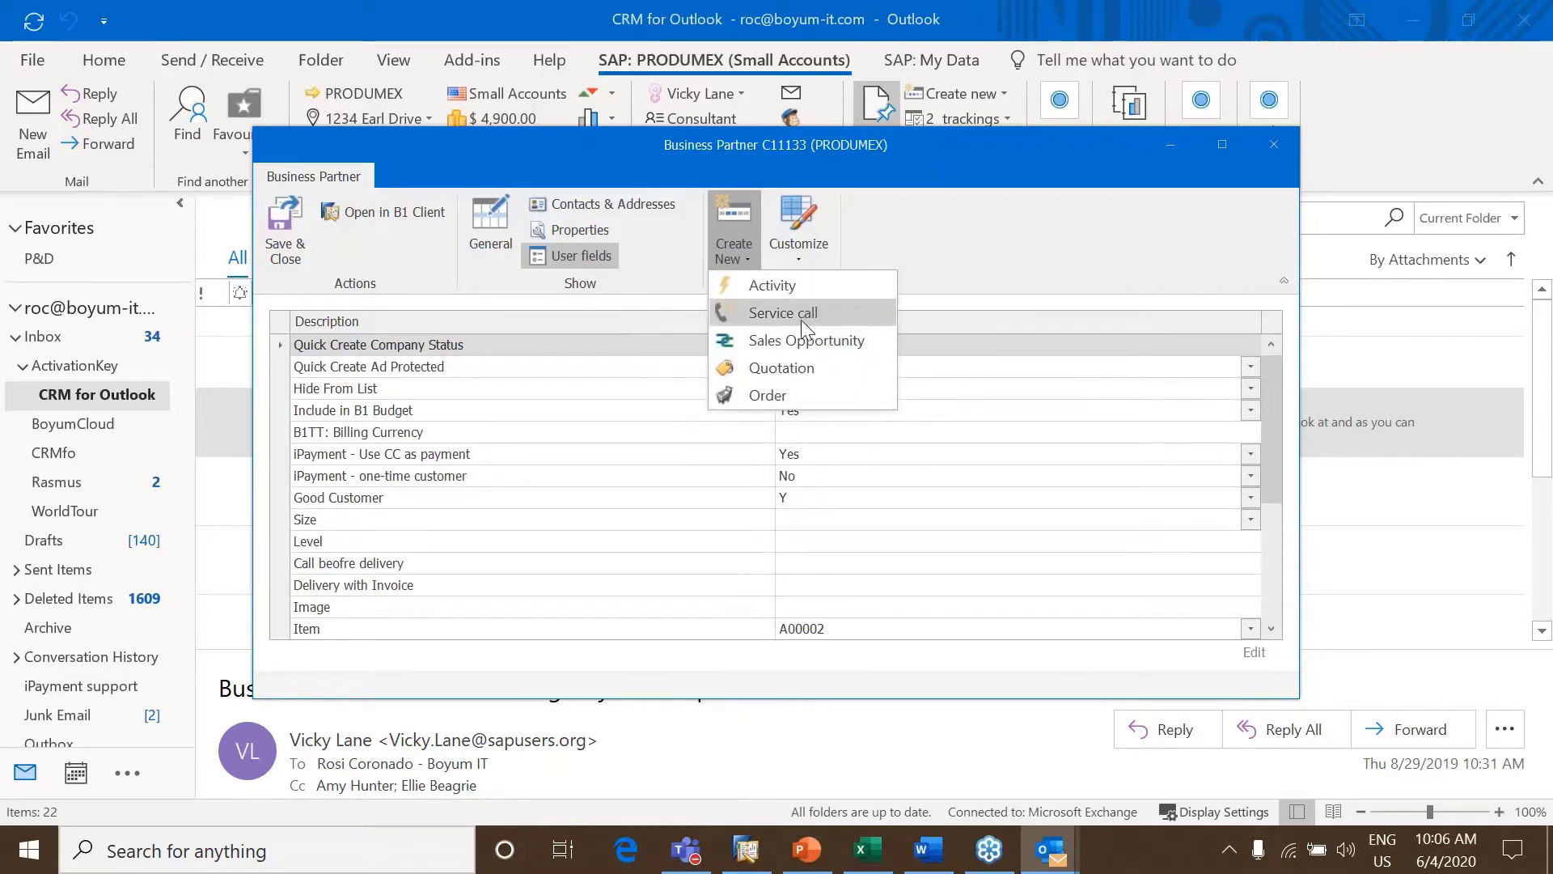
left_click(1274, 146)
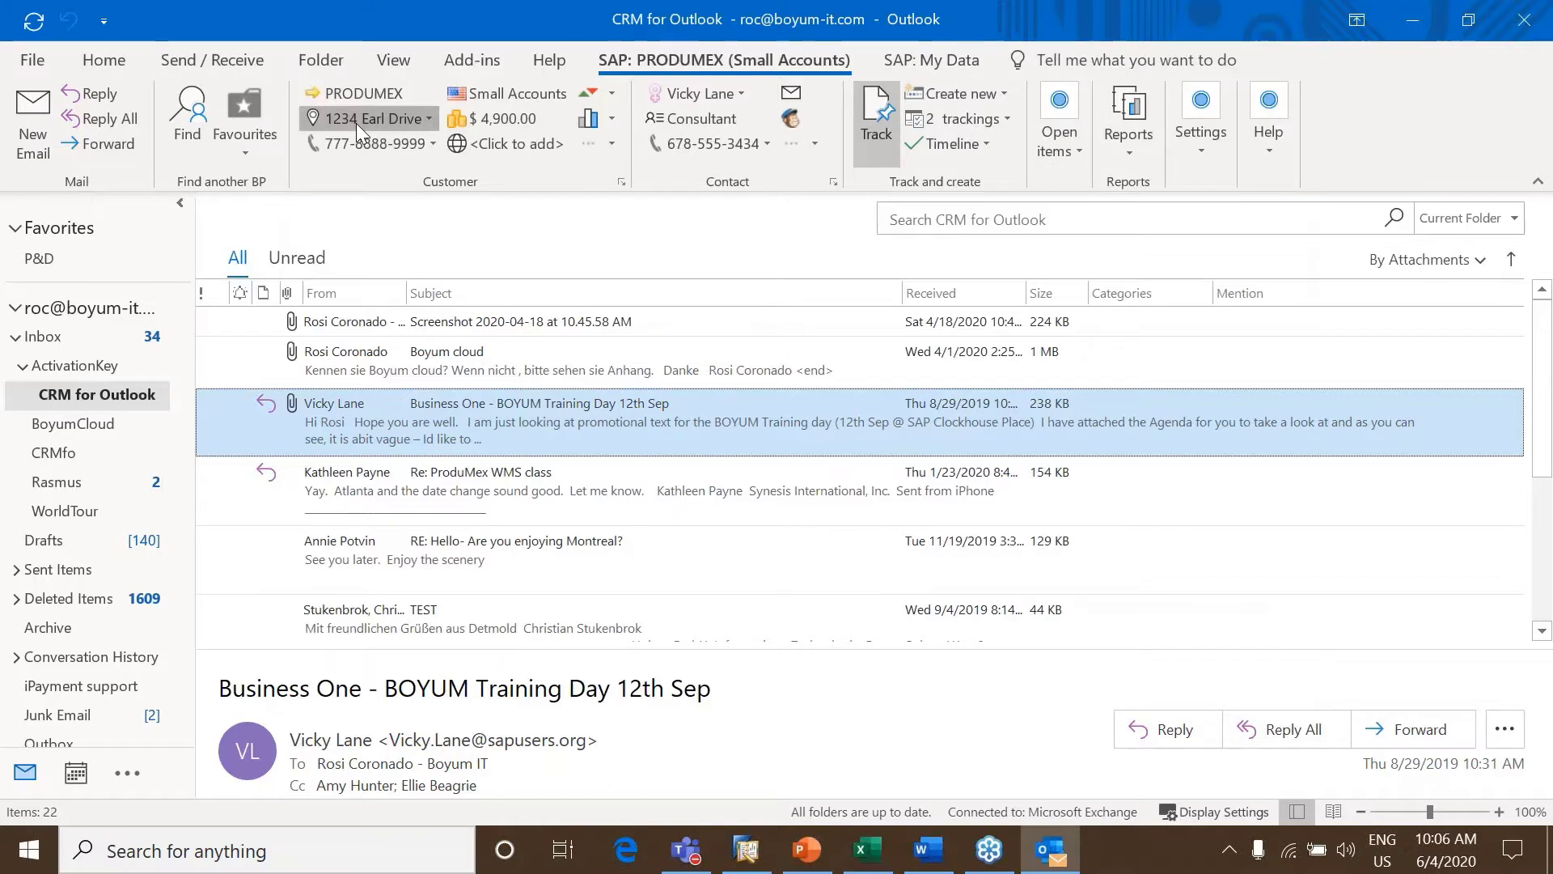
View the PRODUMEX address in Google Maps and close the browser
mouse_move(376, 123)
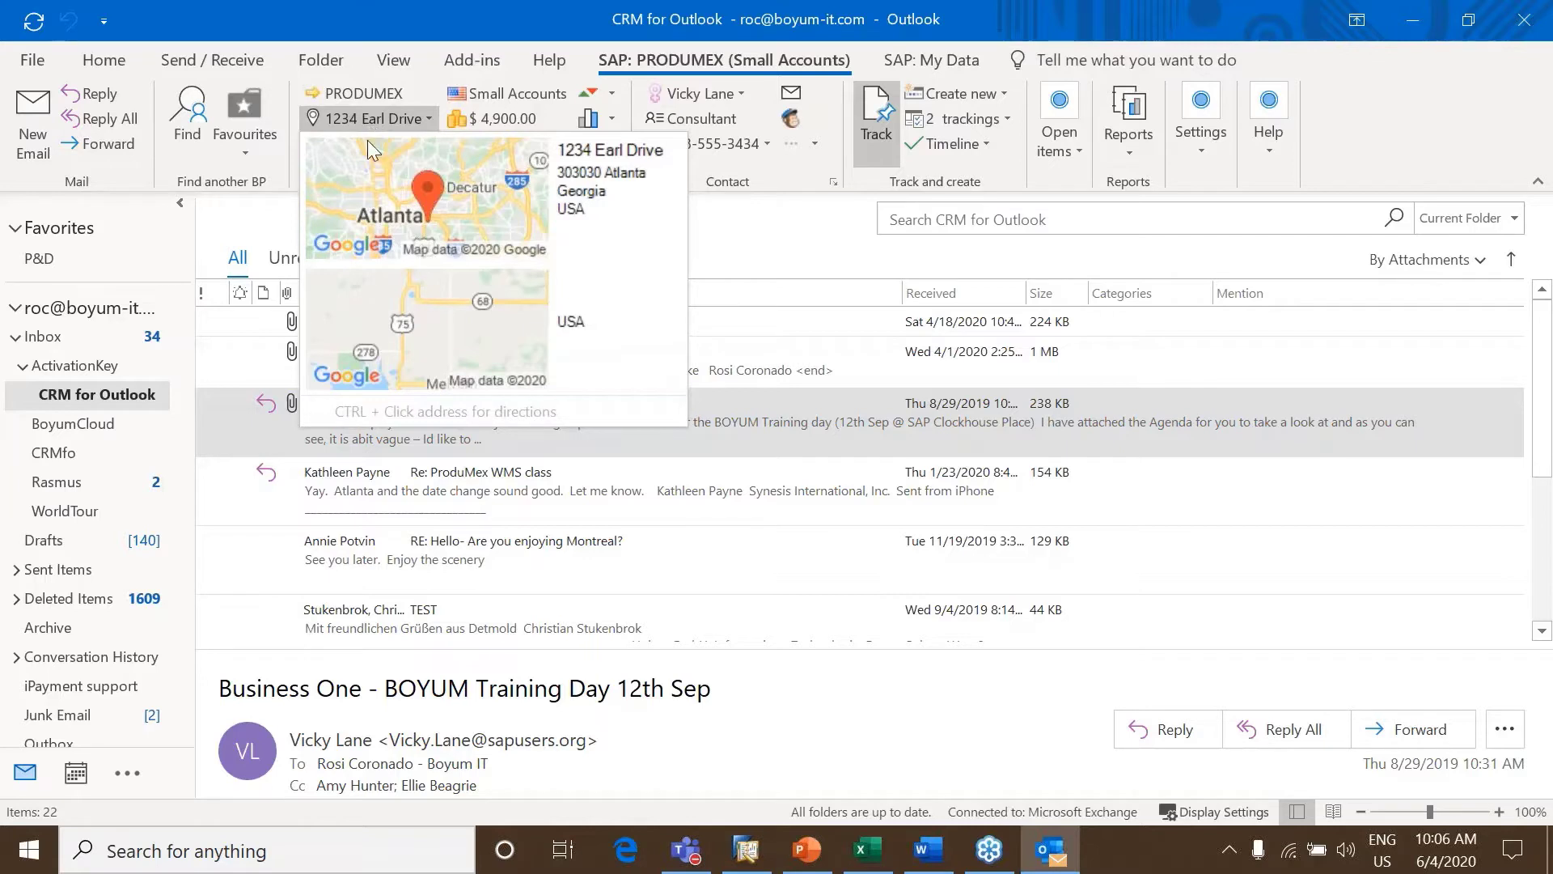
left_click(357, 217)
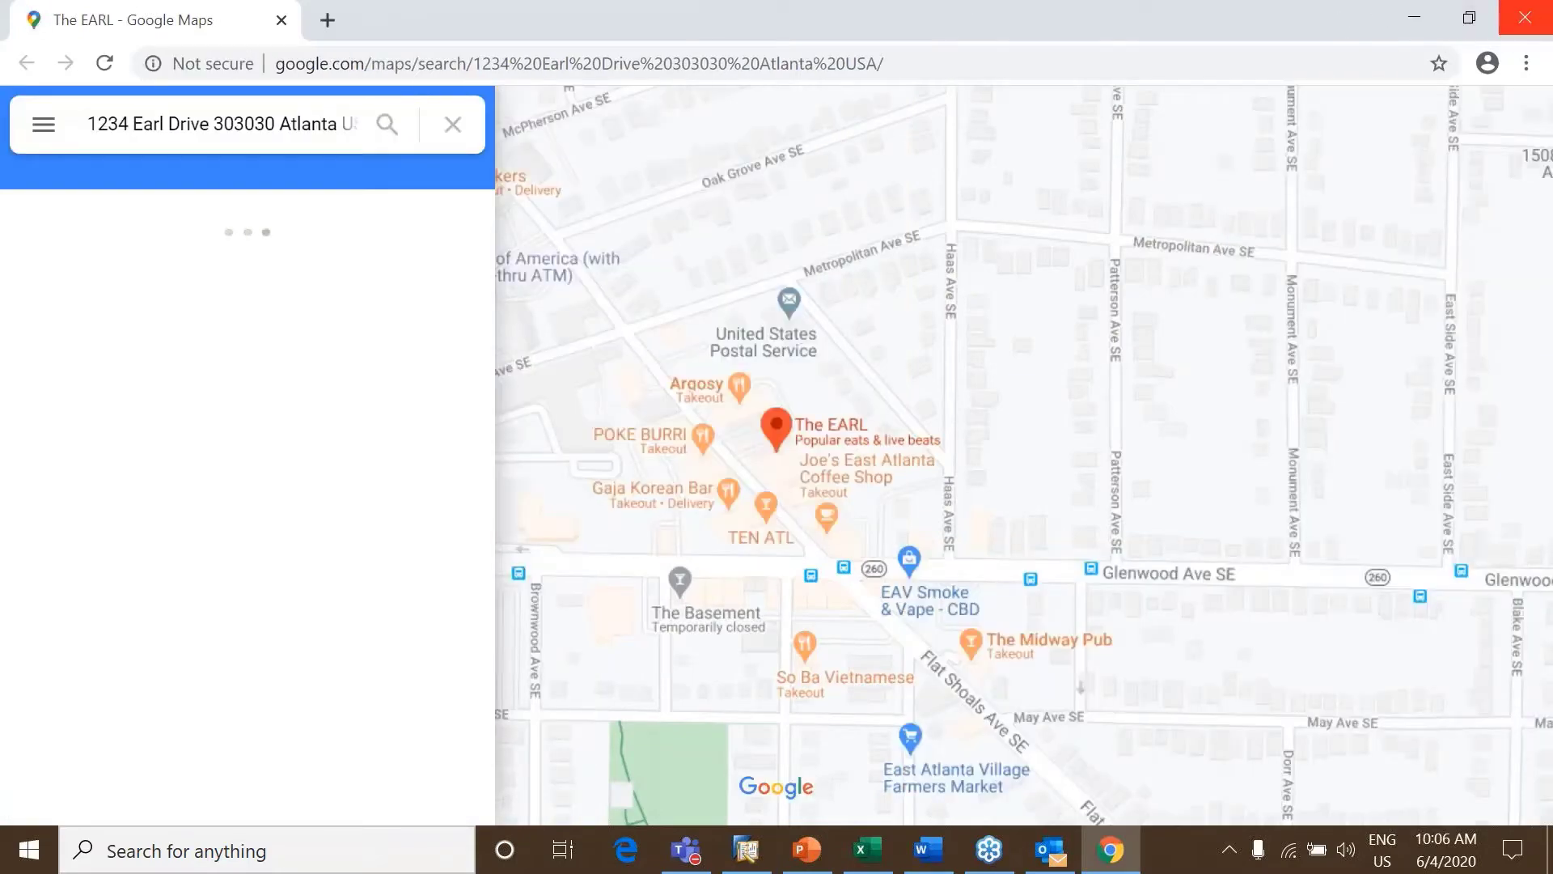
left_click(1535, 22)
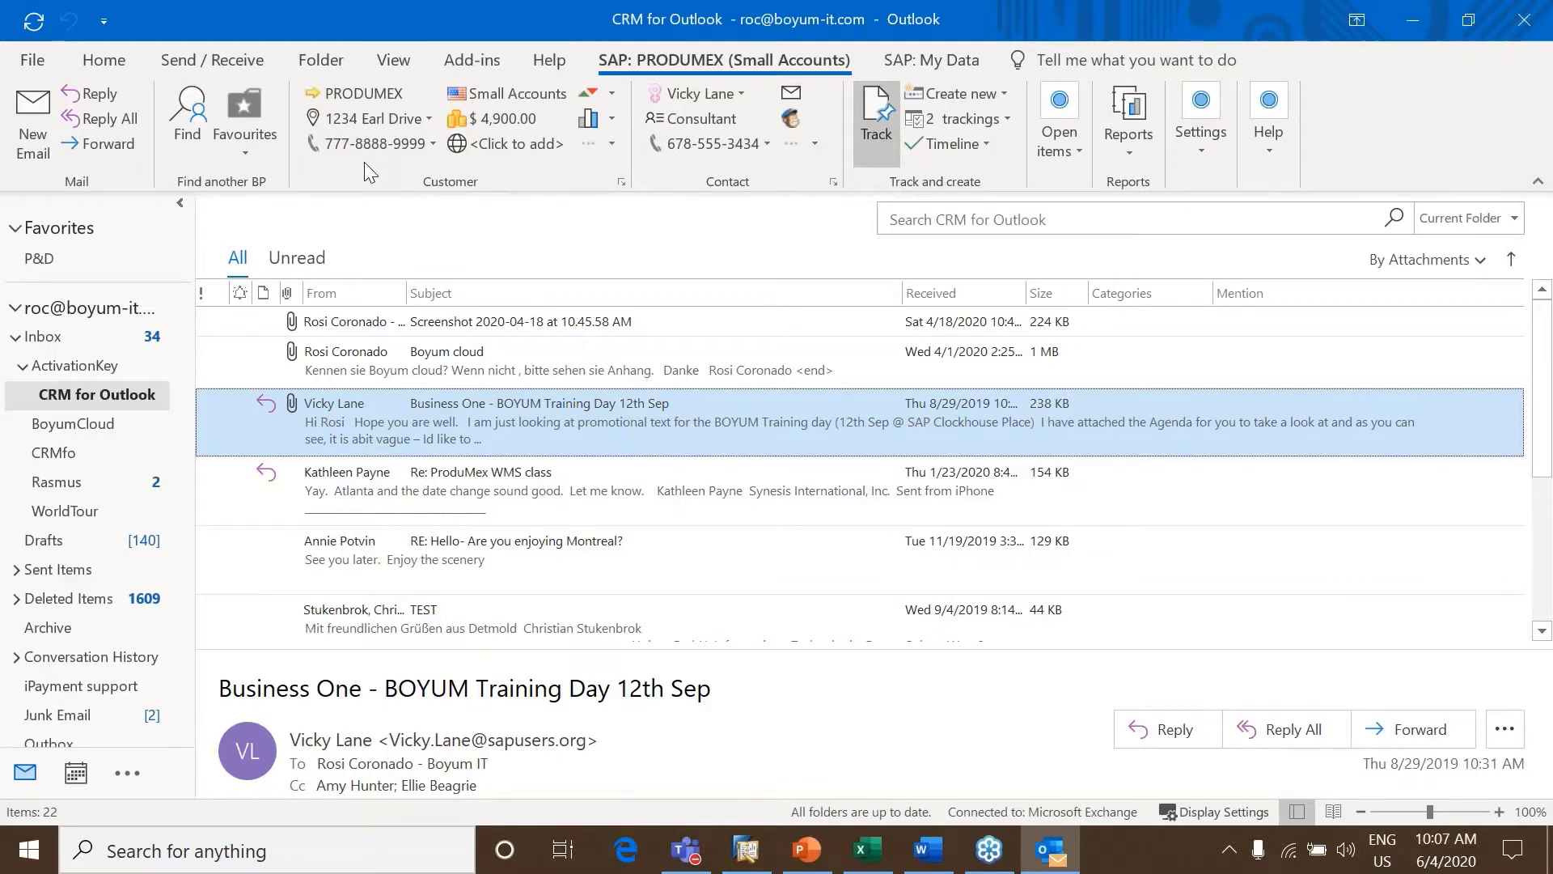
Try calling PRODUMEX on its Tel 1 number, and dismiss the app selection
left_click(422, 140)
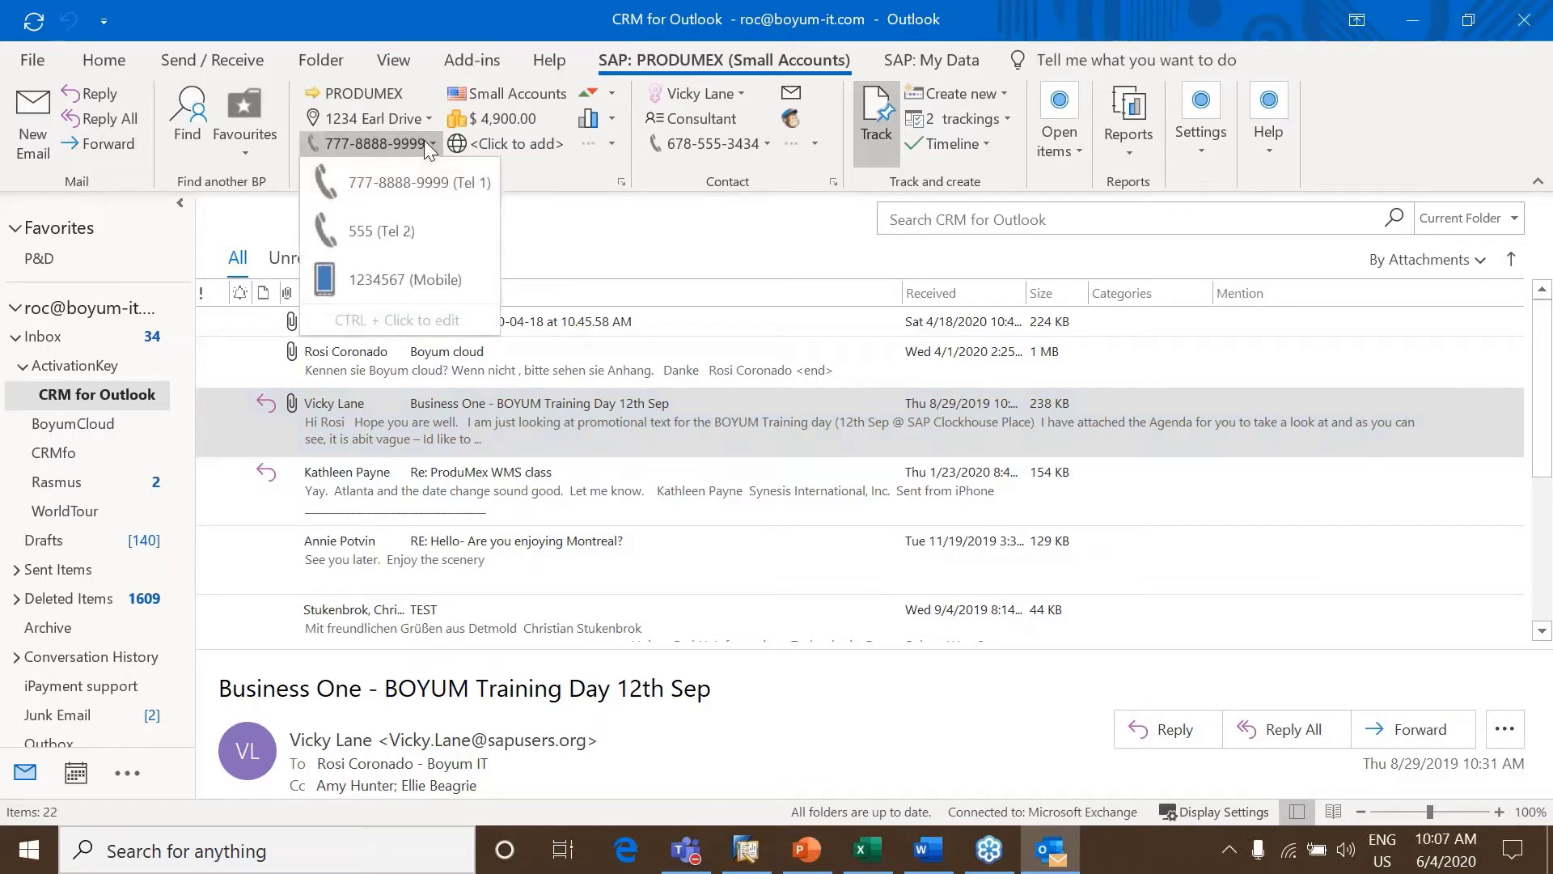
left_click(431, 182)
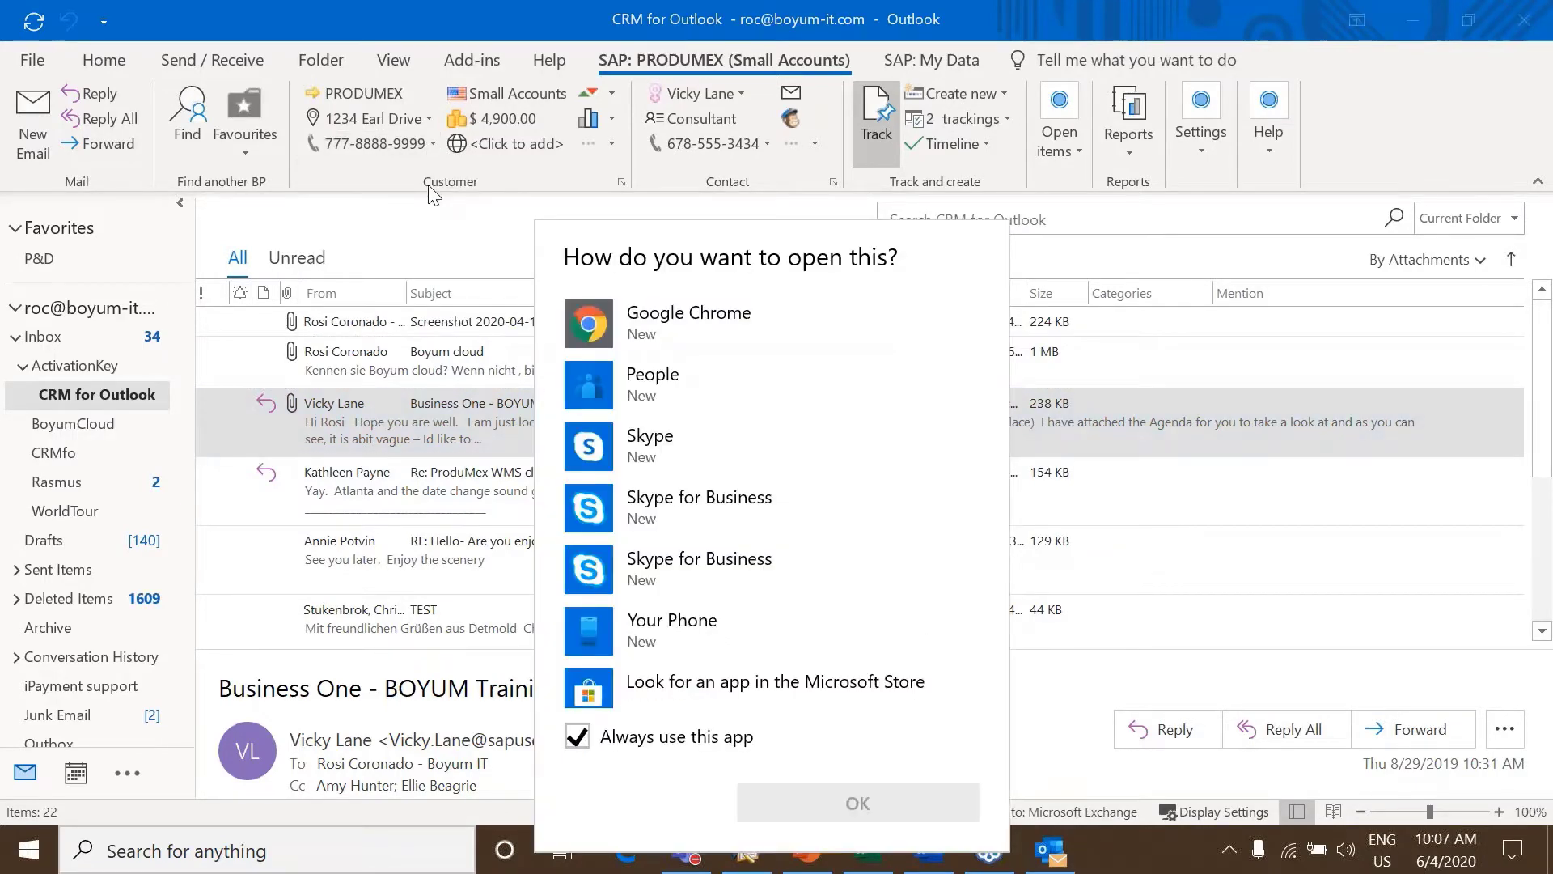
left_click(429, 185)
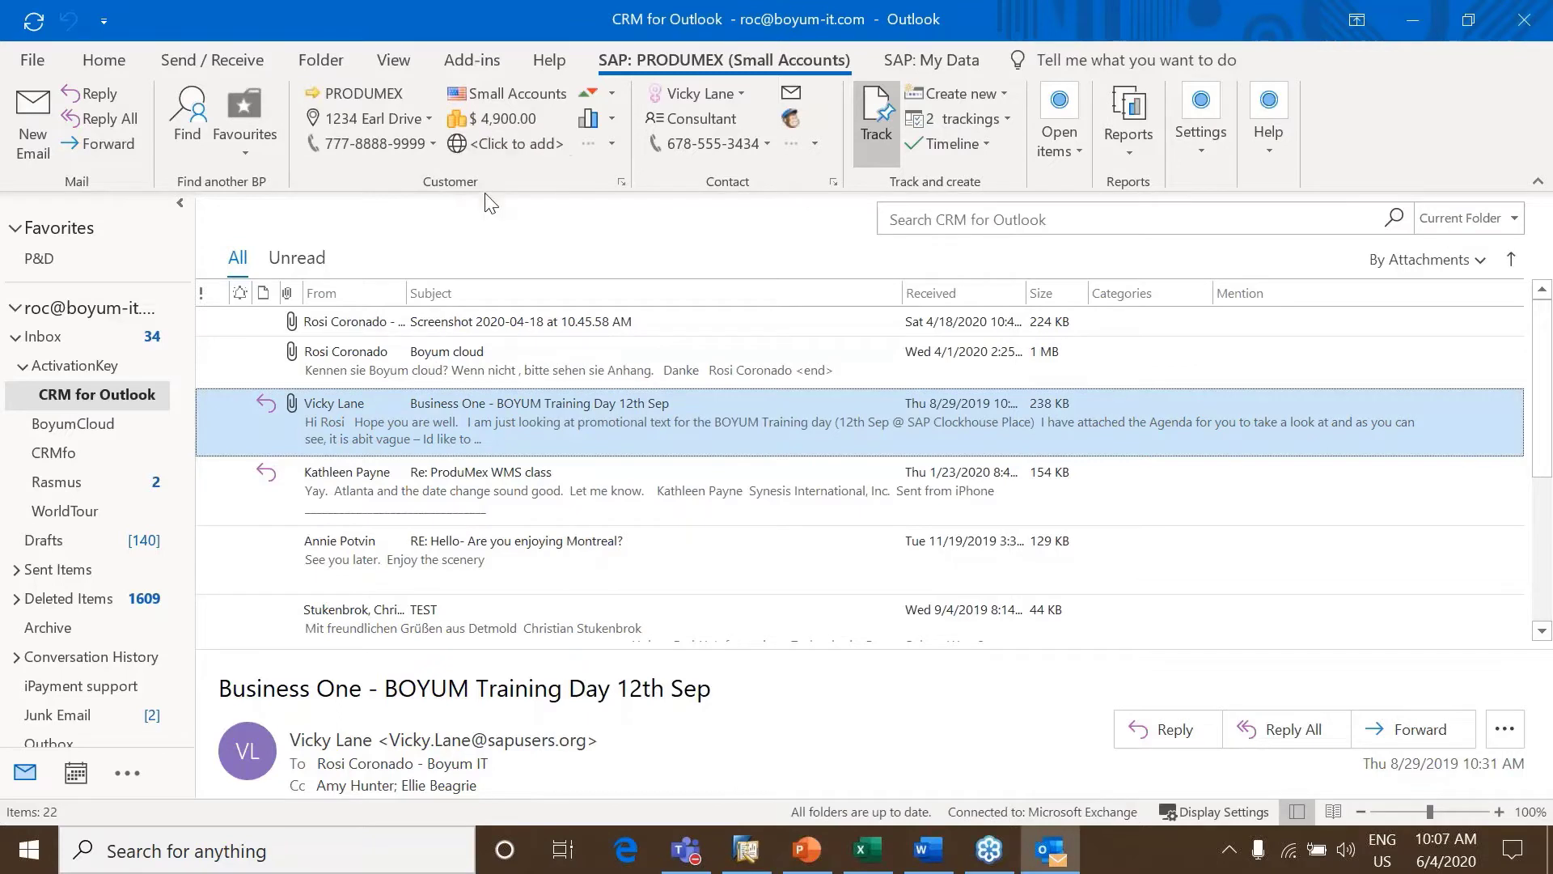
View the sales KPIs and the chart for PRODUMEX
left_click(610, 94)
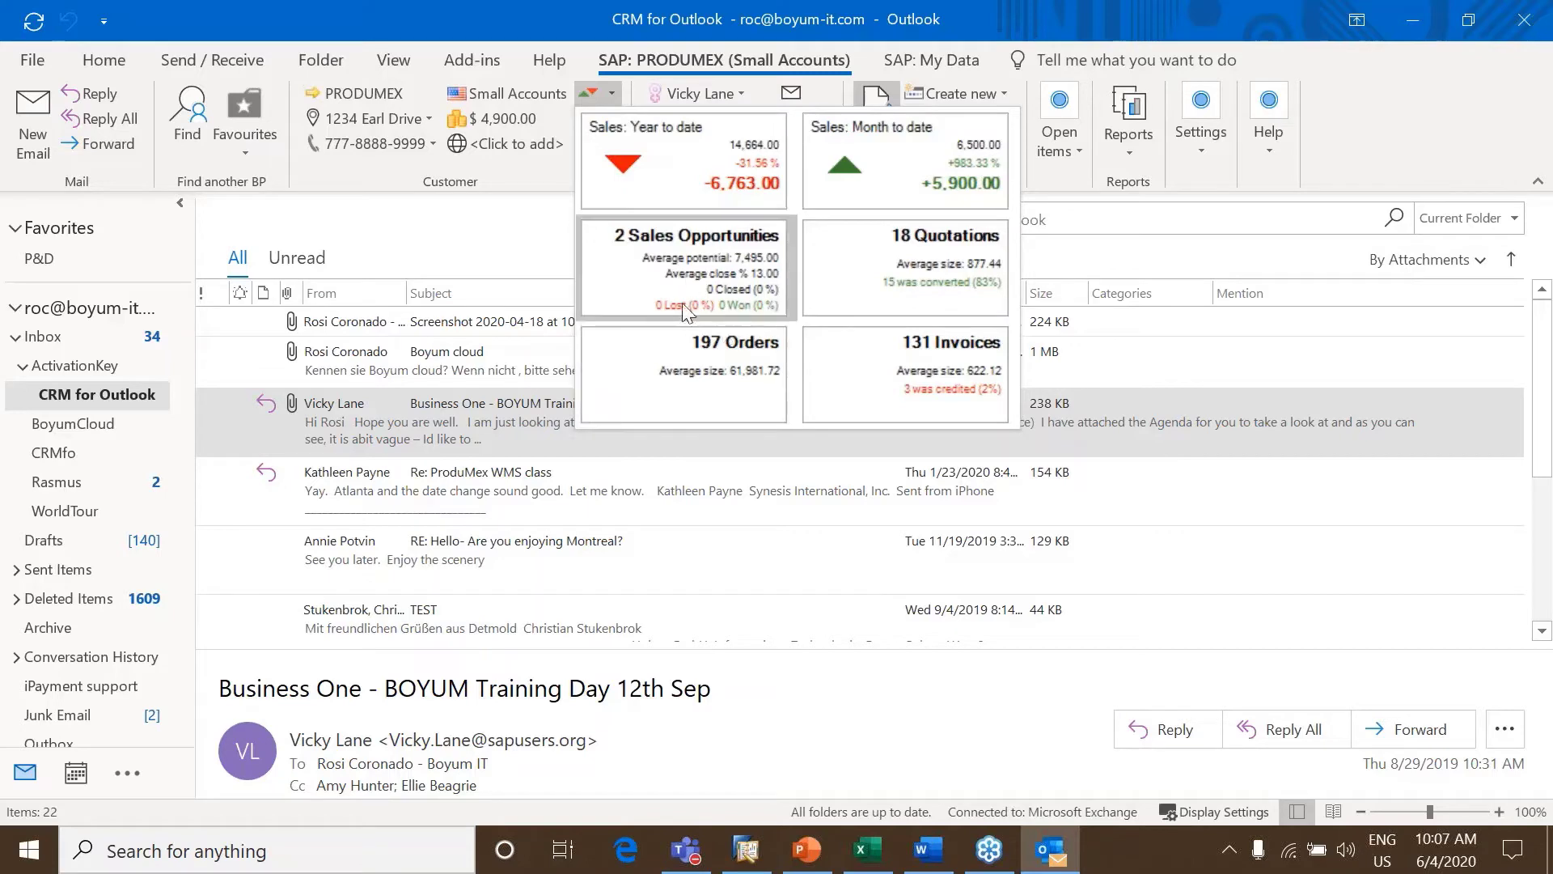
left_click(508, 240)
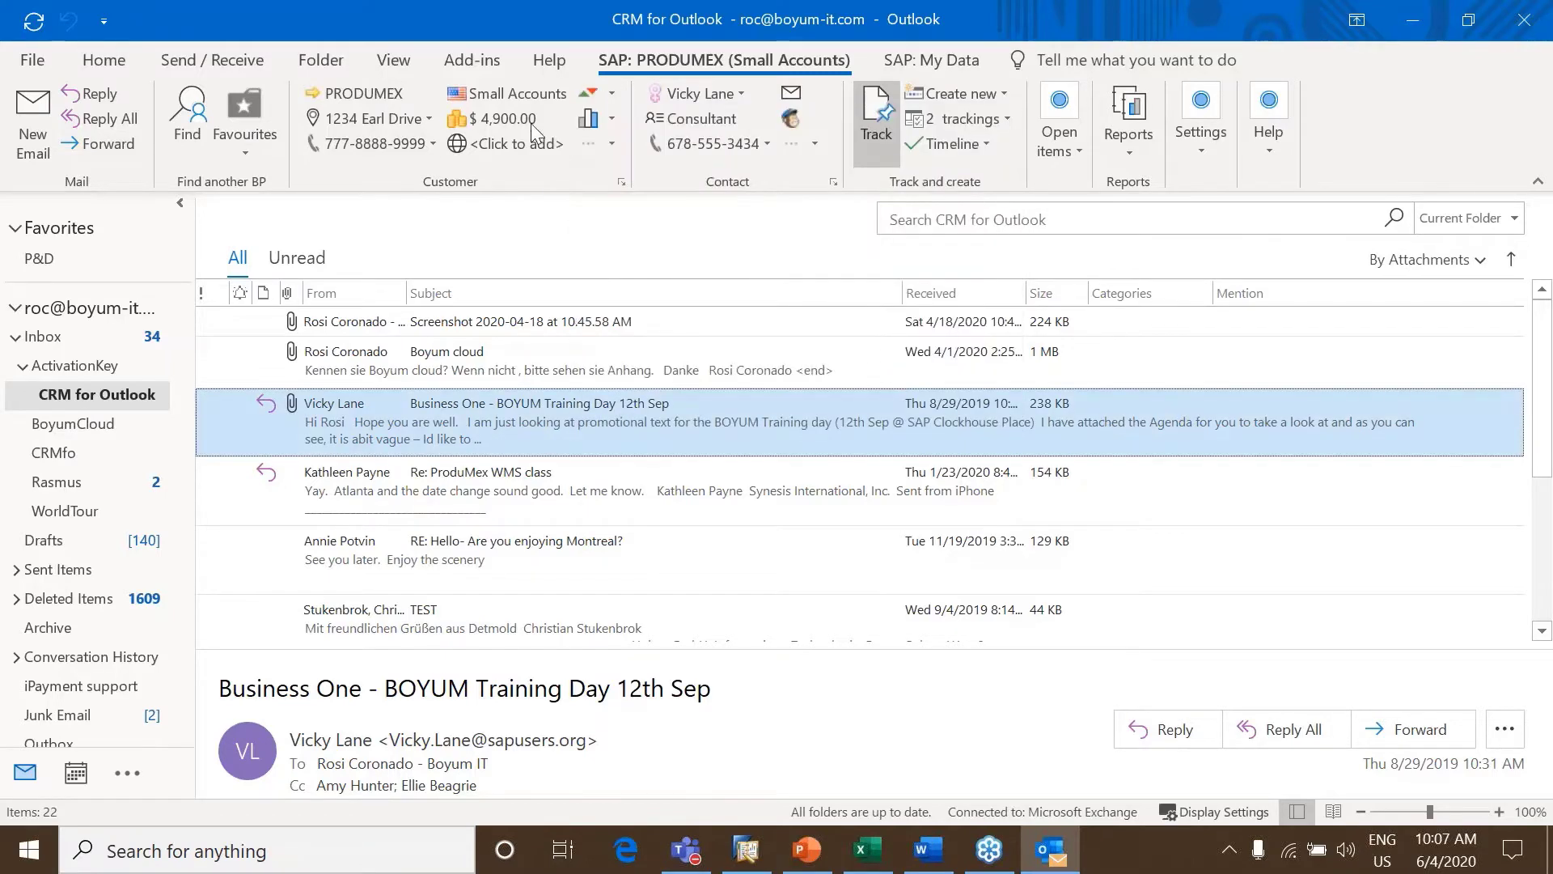
left_click(613, 119)
Review PRODUMEX's user-defined fields and the selection of UDFs to display, and close the selection without changes
mouse_move(610, 144)
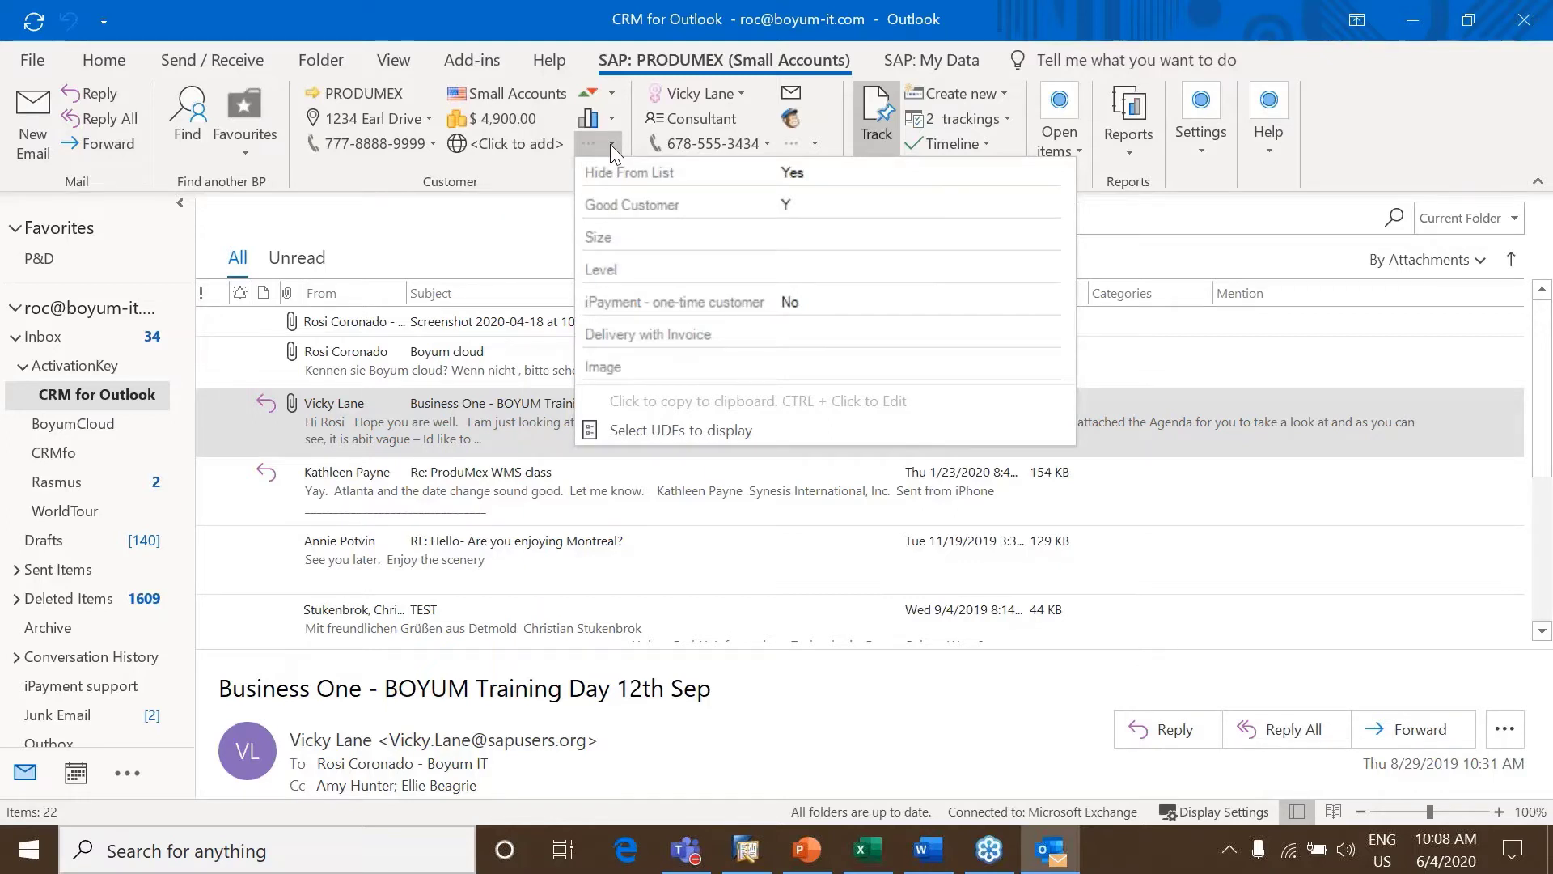
left_click(705, 435)
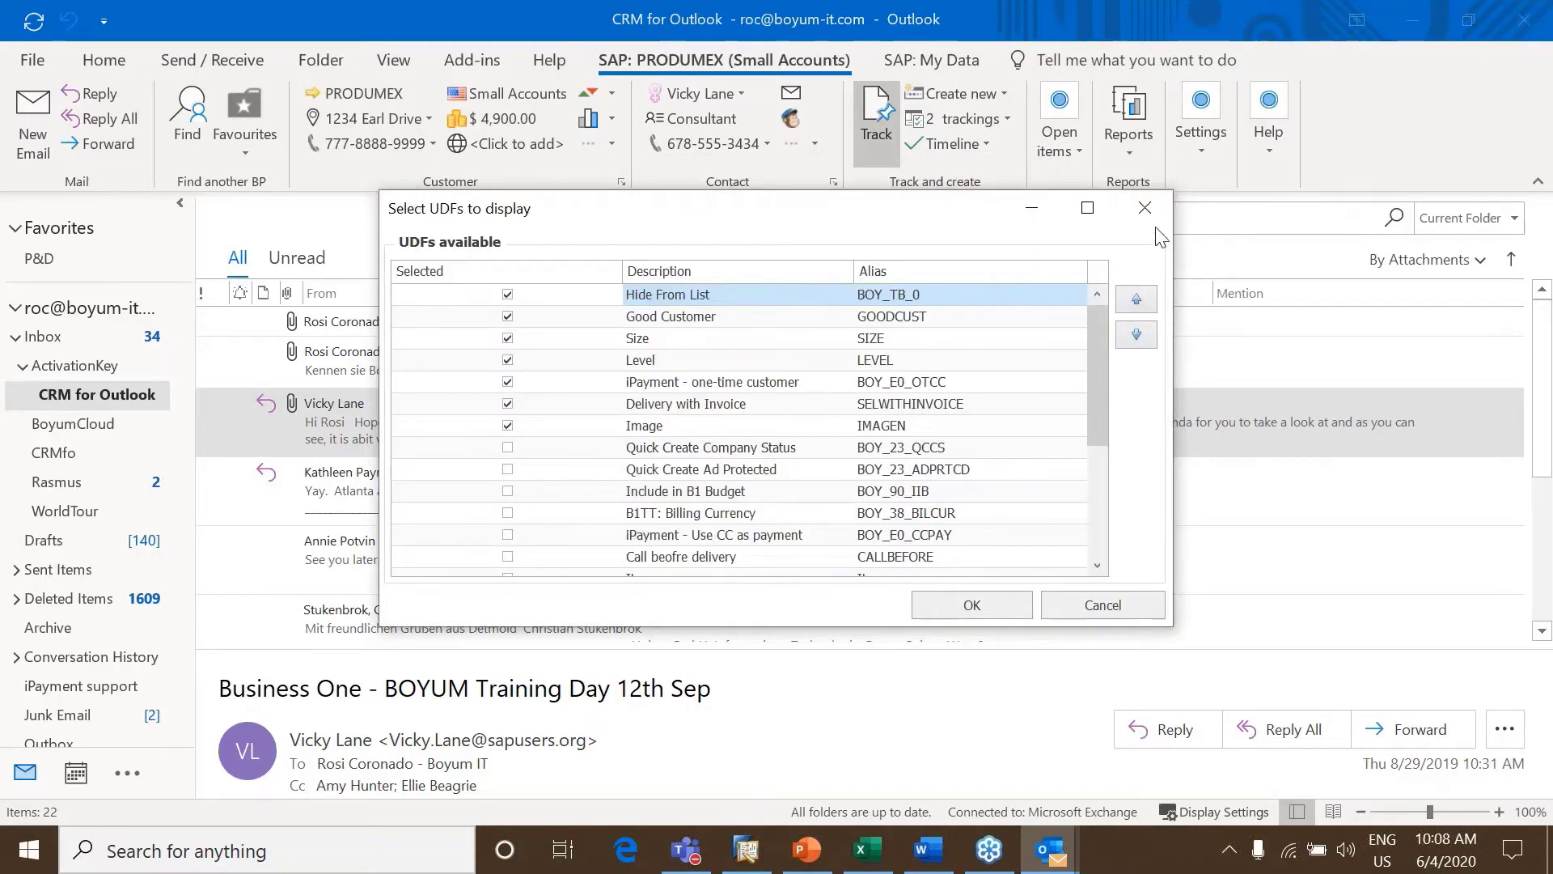
left_click(1146, 208)
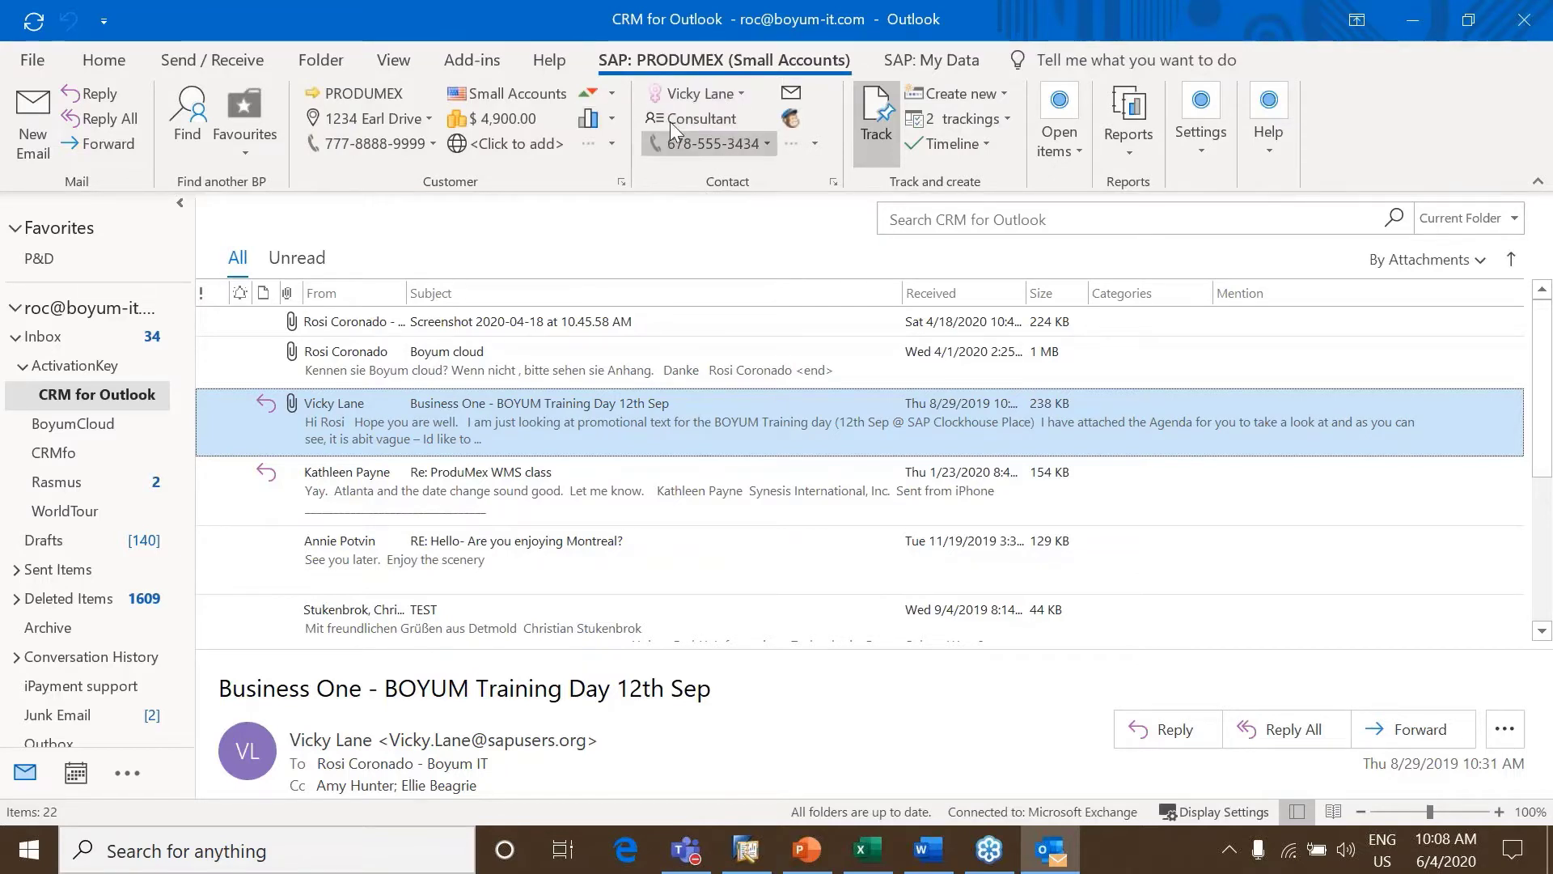
Start a new email to PRODUMEX's current contact person and discard it without saving
left_click(791, 93)
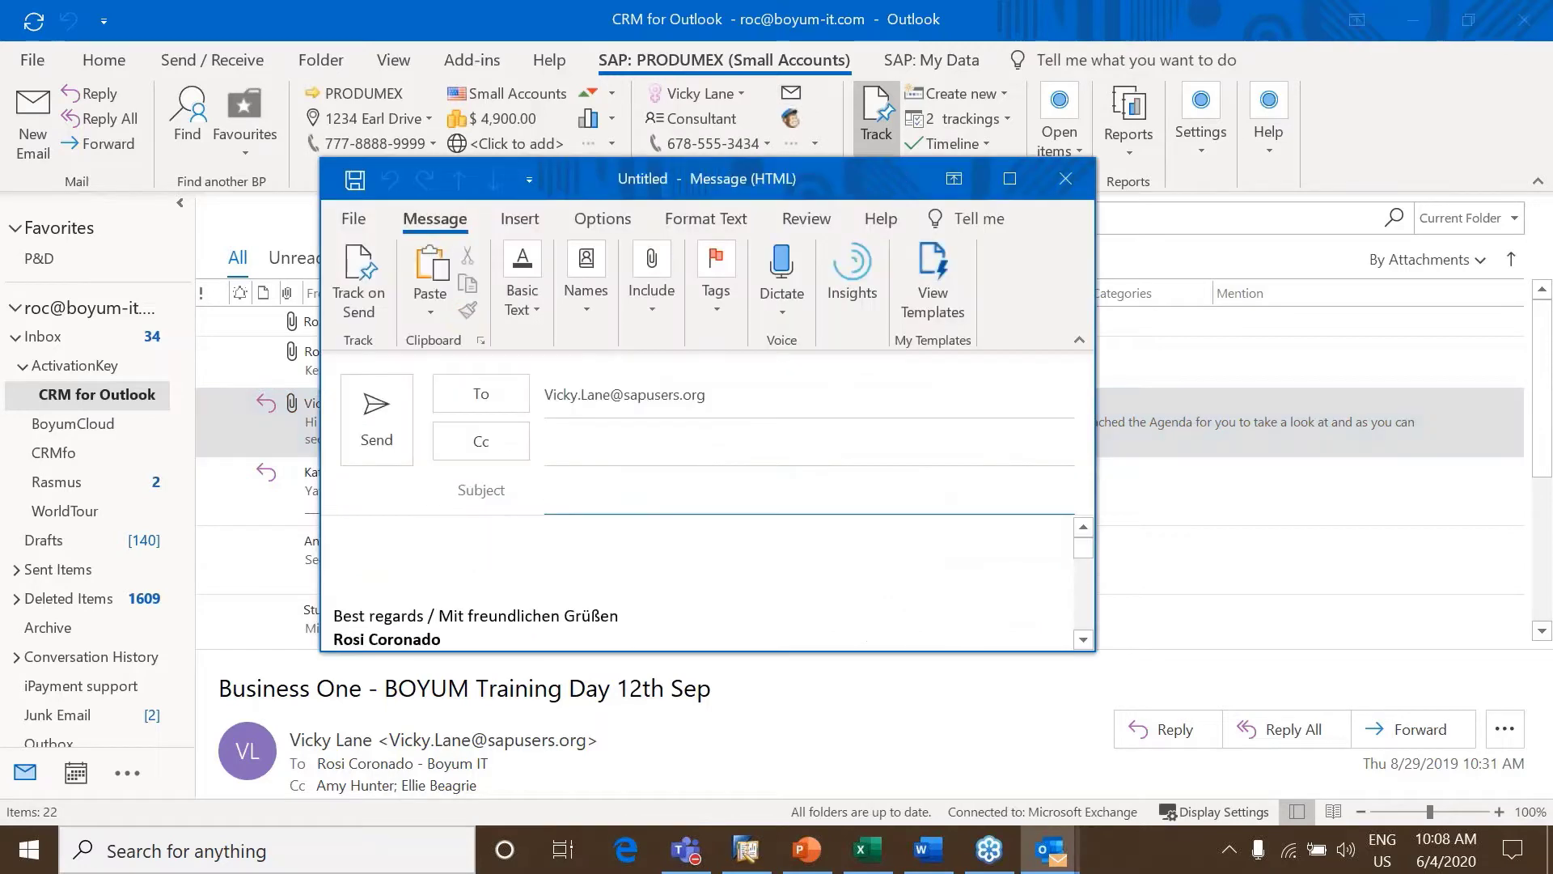
left_click(1069, 183)
left_click(786, 494)
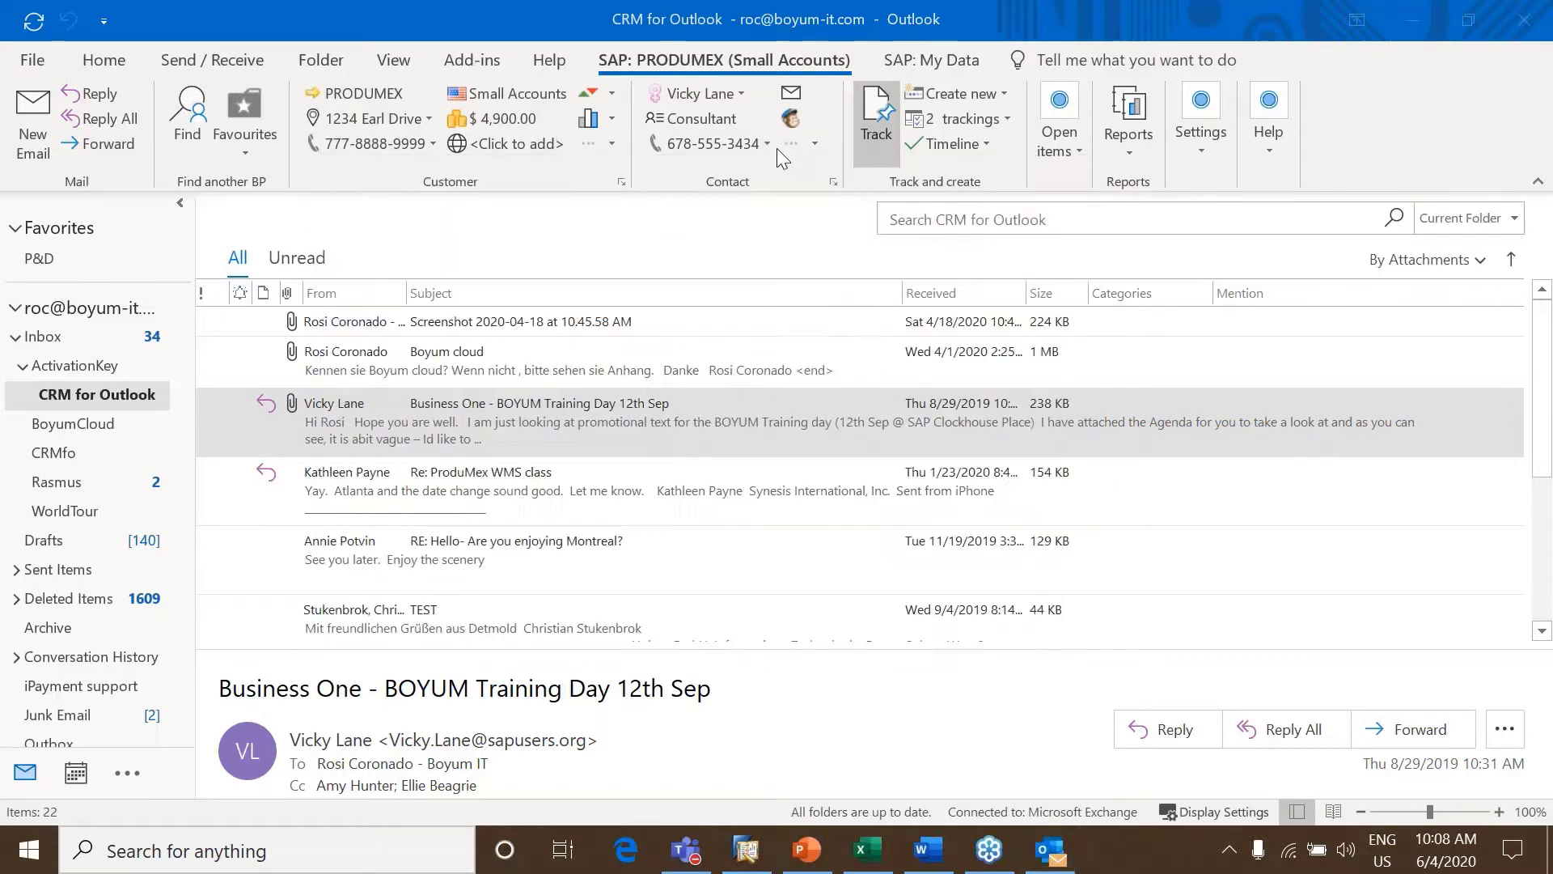
Switch PRODUMEX to the third contact person in its list, then start an email to that contact and discard it without saving
left_click(741, 94)
left_click(725, 173)
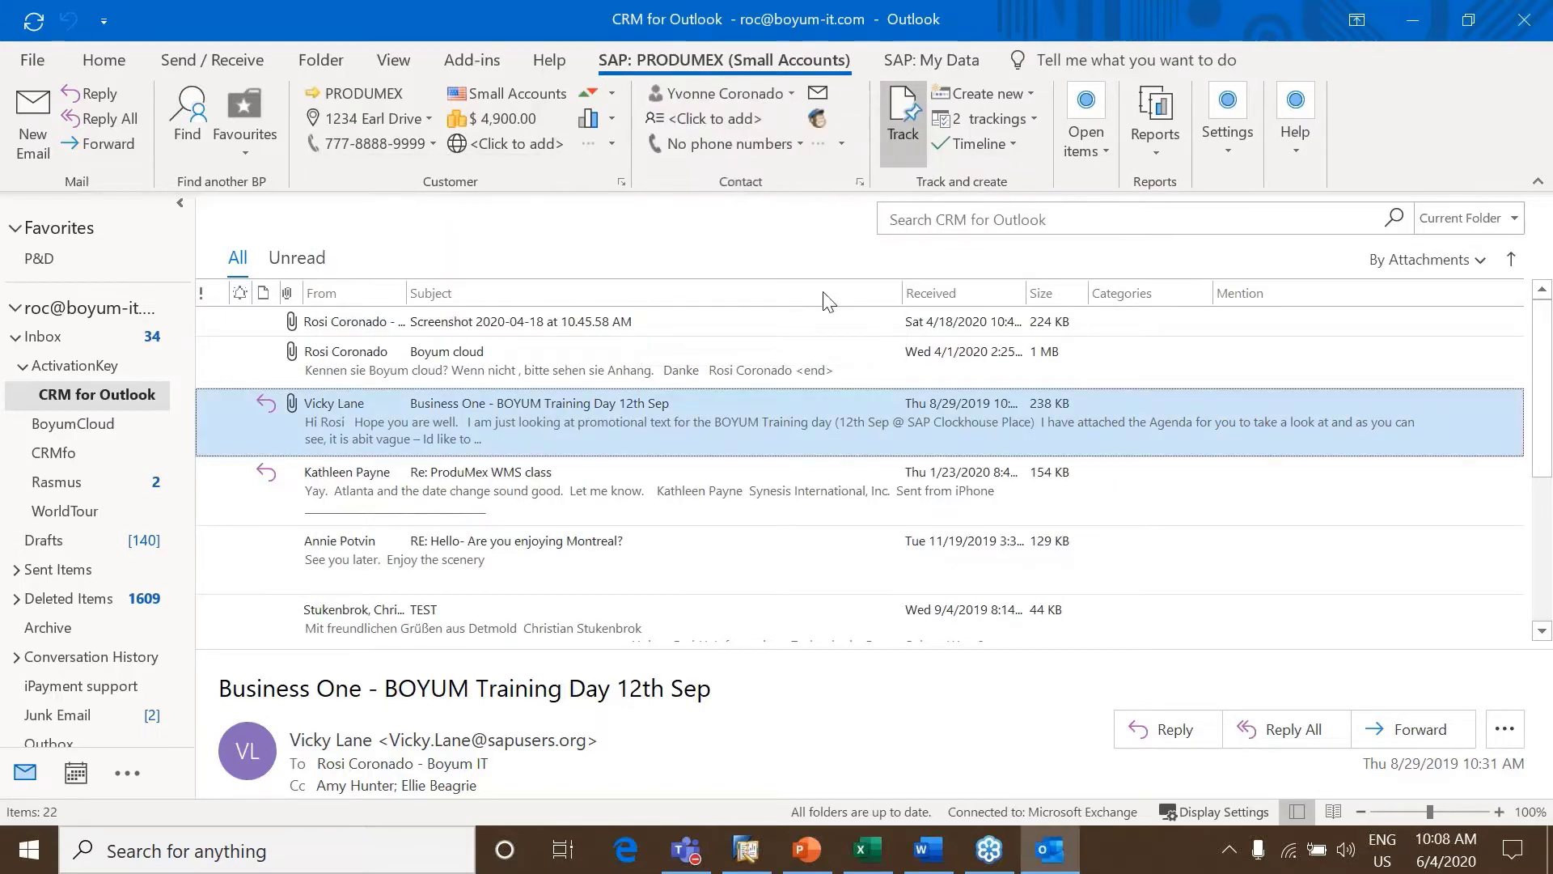
left_click(789, 94)
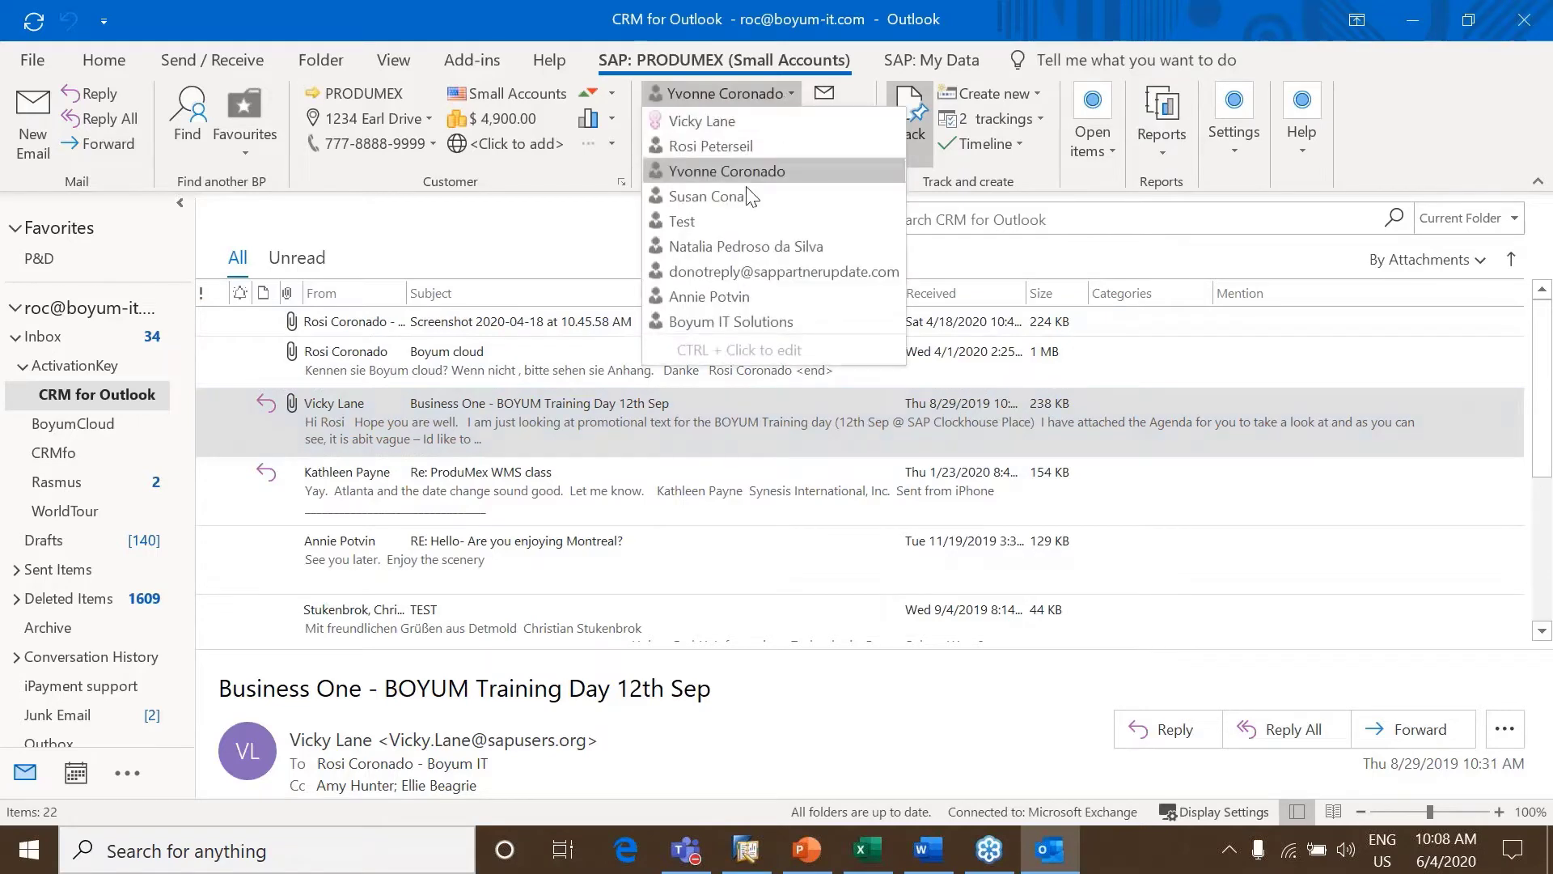
left_click(824, 98)
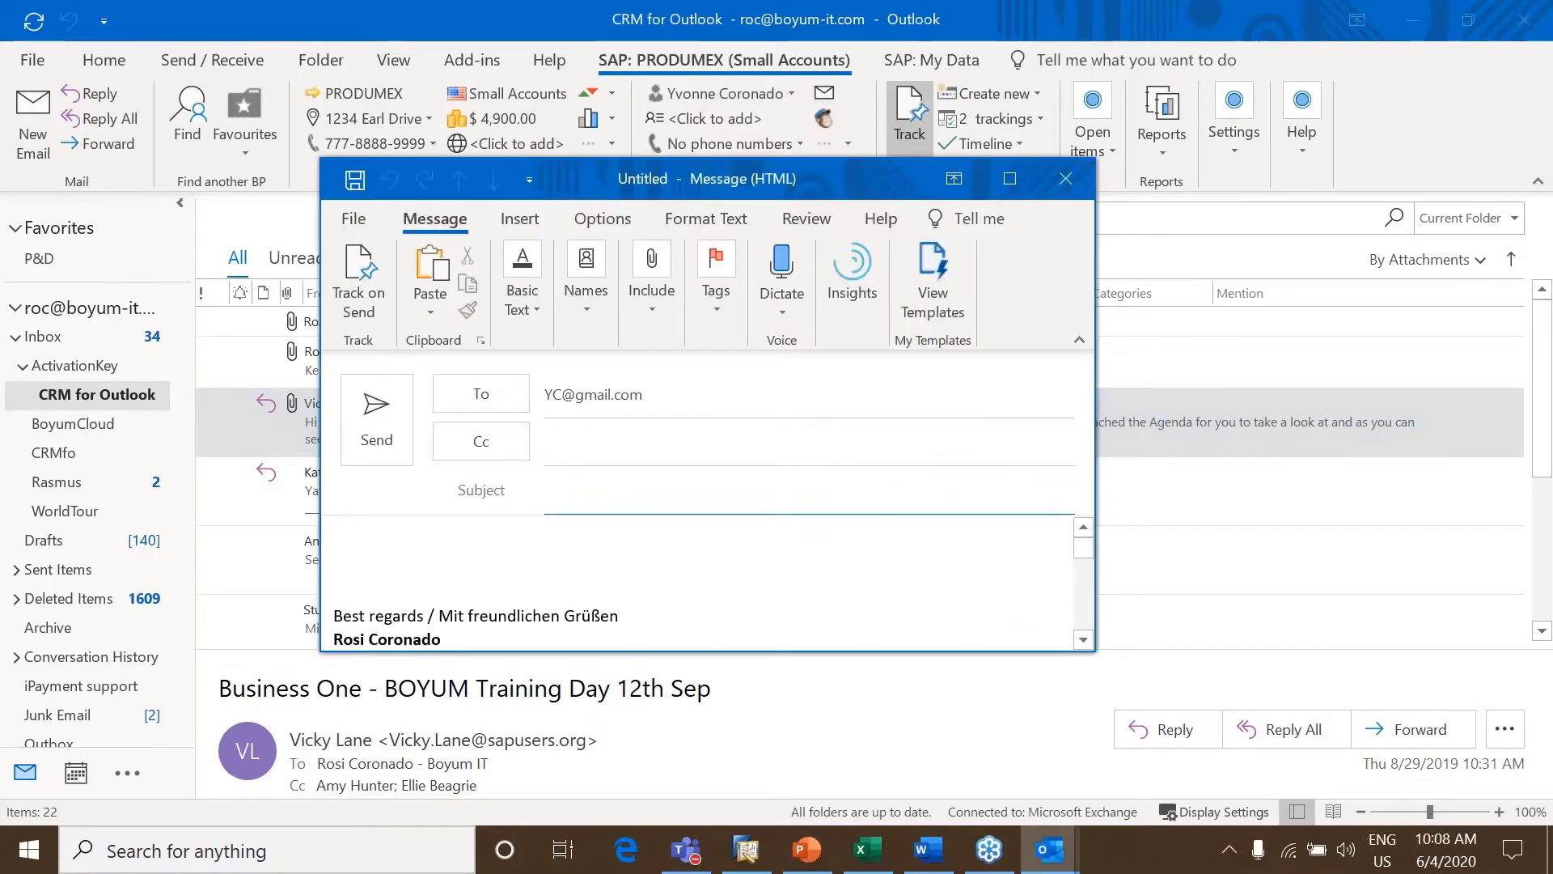
left_click(1065, 178)
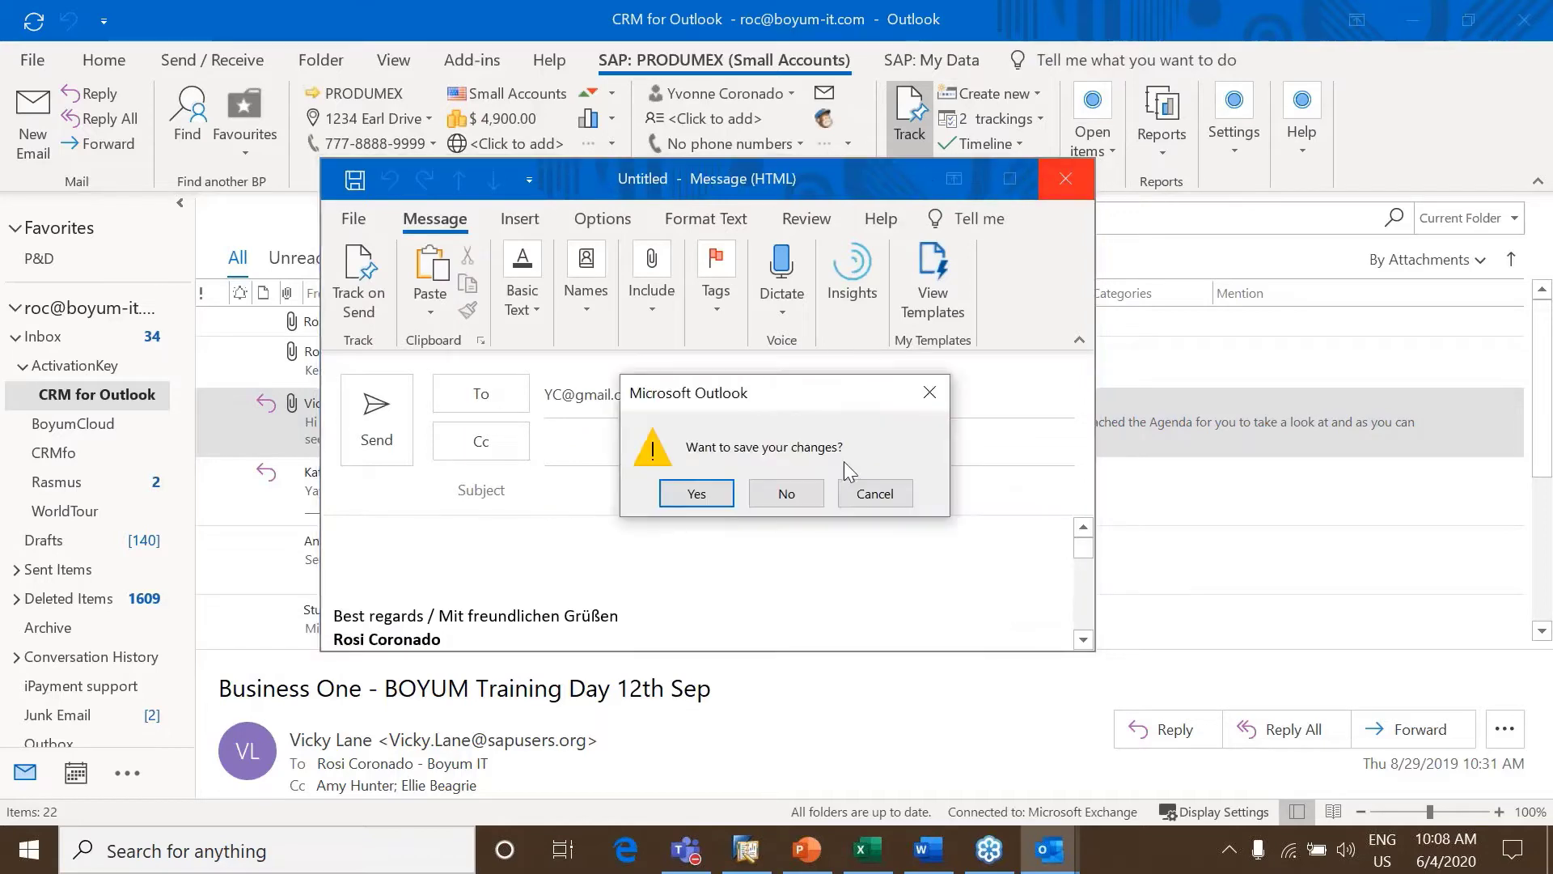
left_click(787, 493)
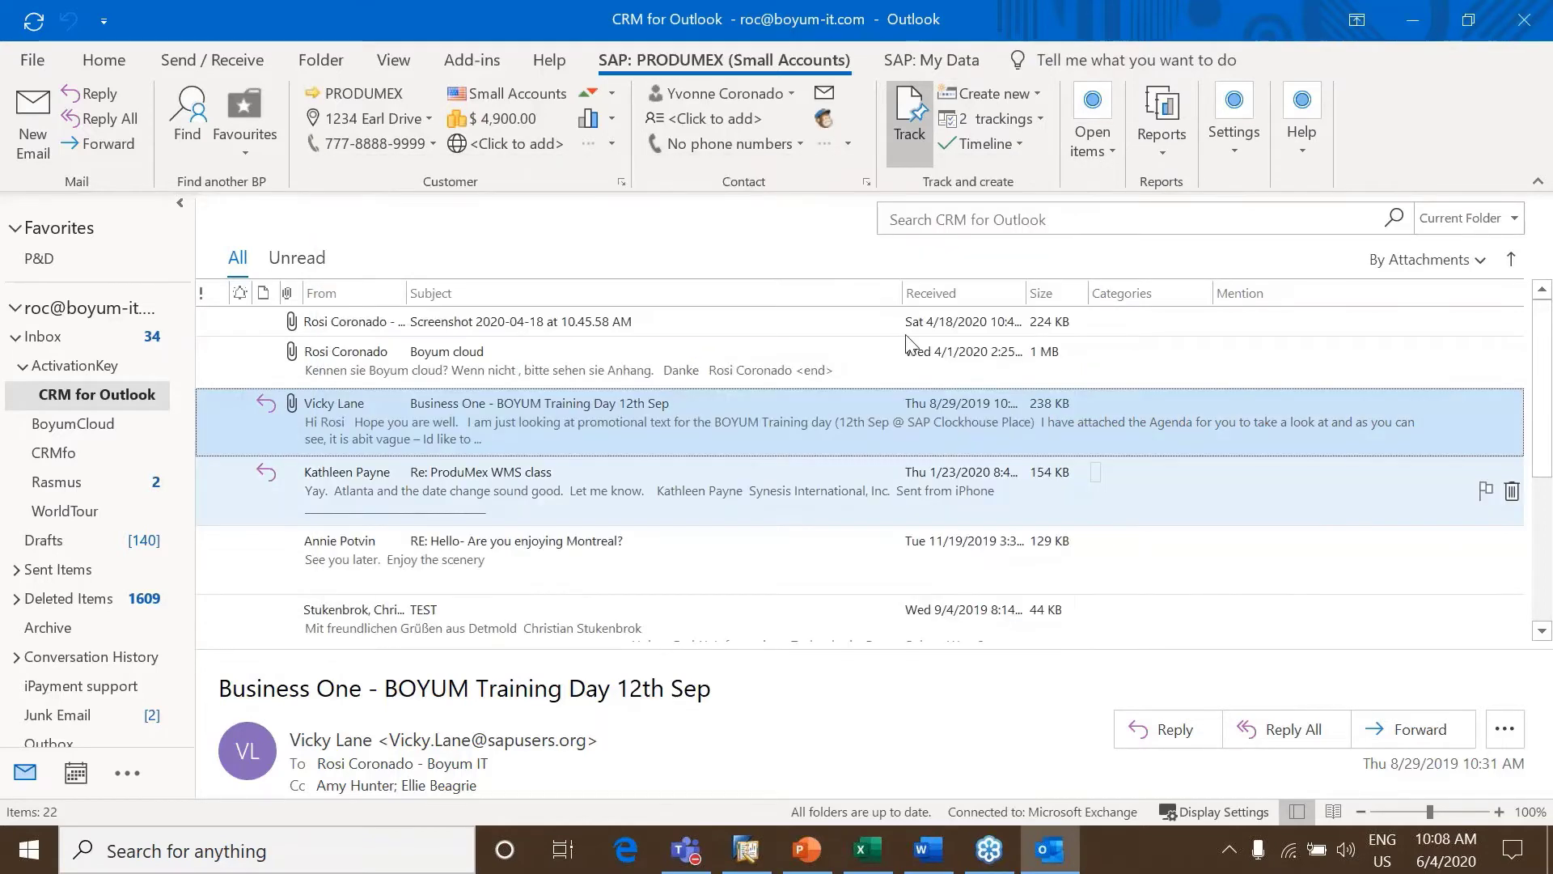
Review the selected contact's user-defined fields and the choice of UDFs to display, without changing anything
left_click(847, 147)
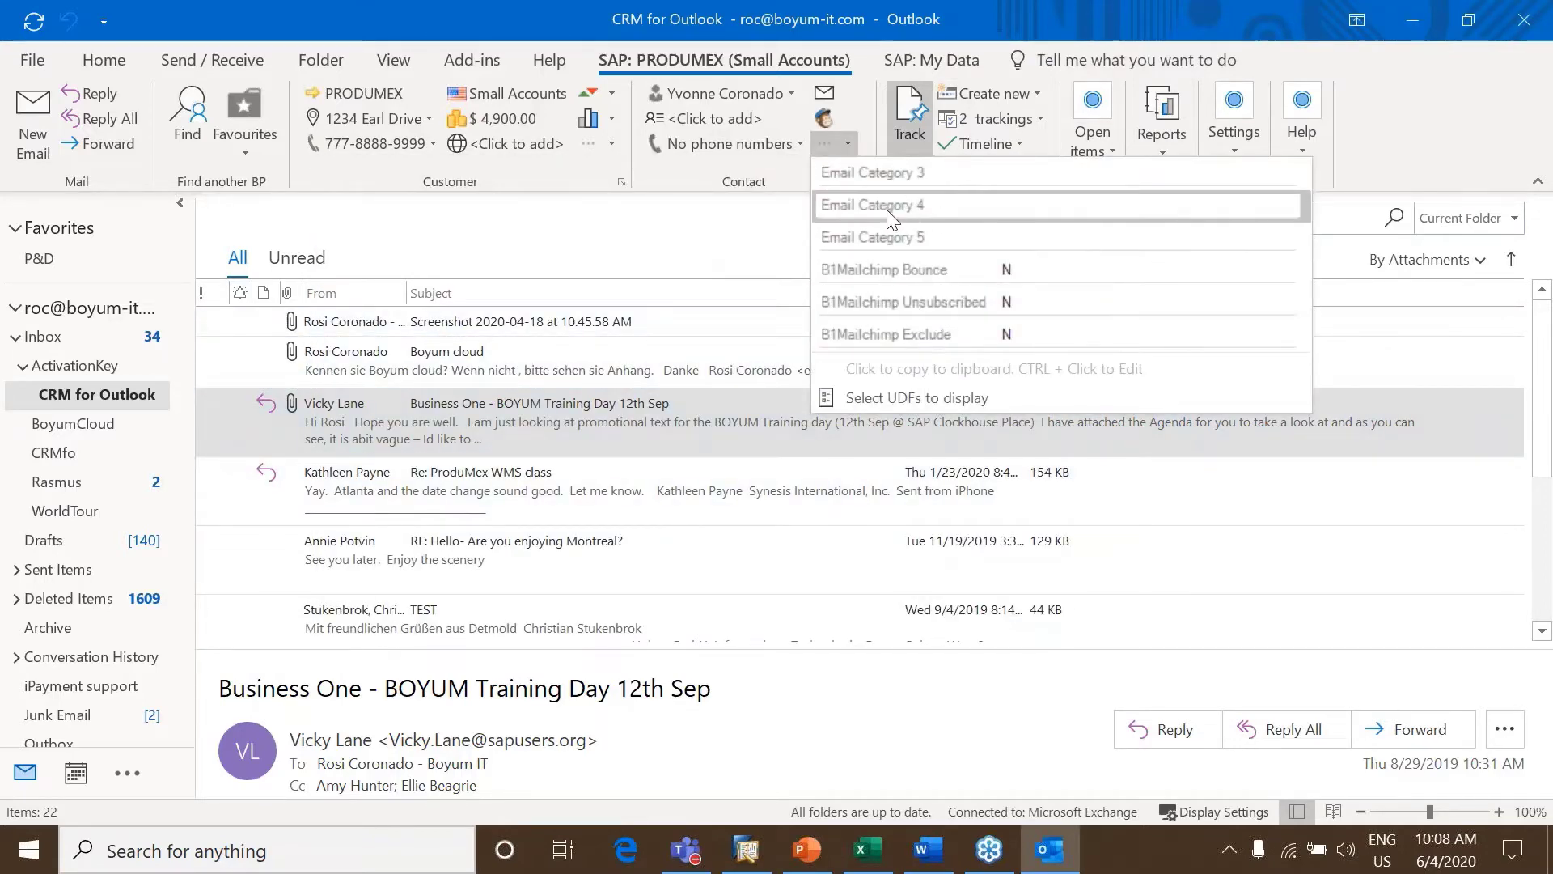
left_click(922, 396)
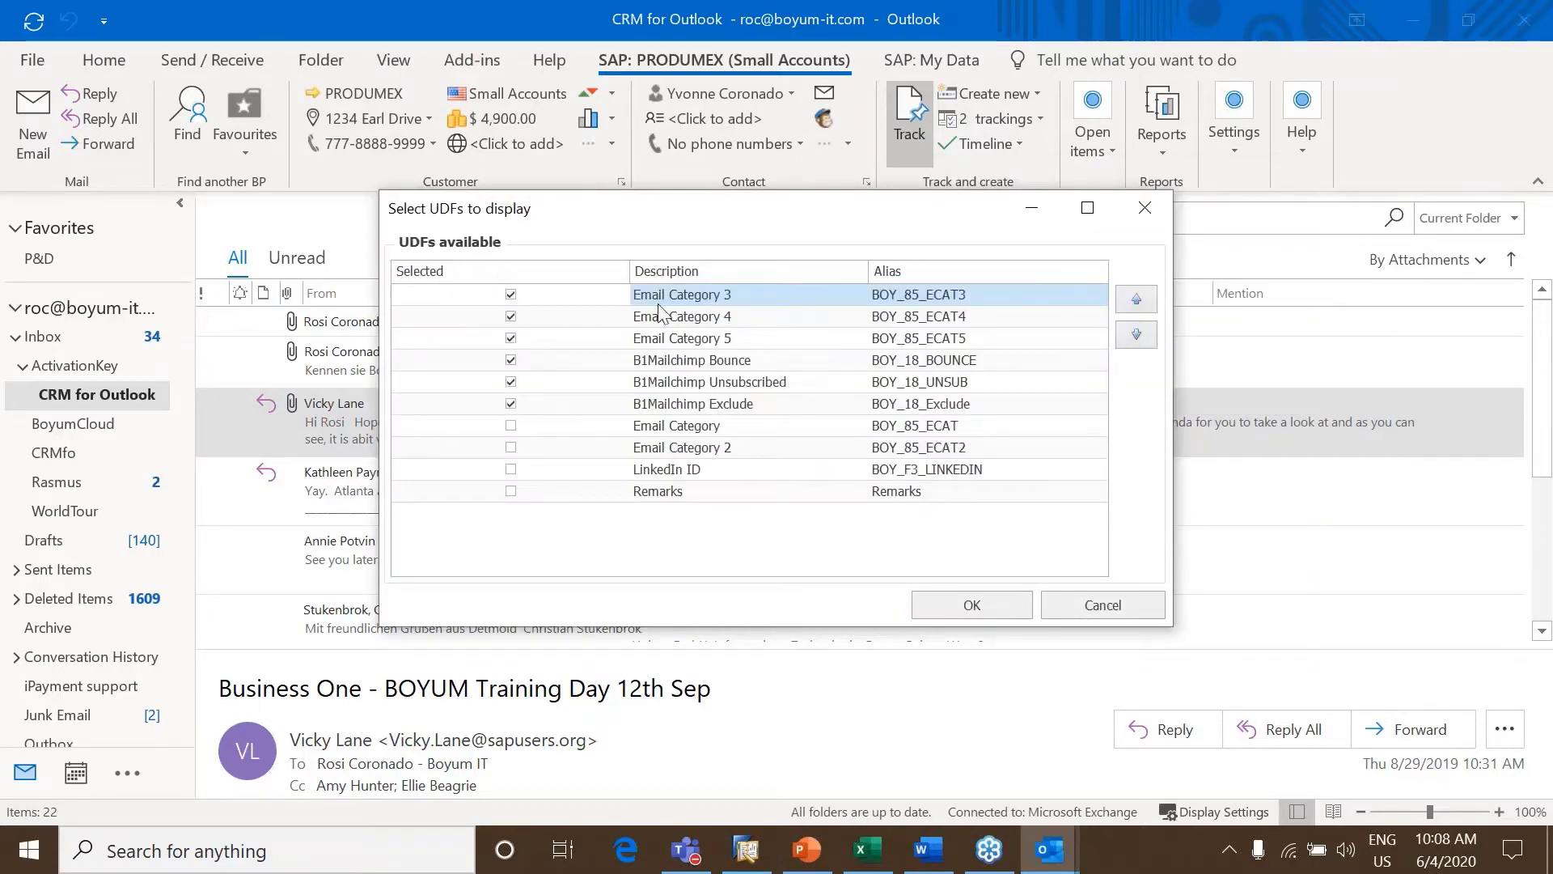
left_click(1145, 208)
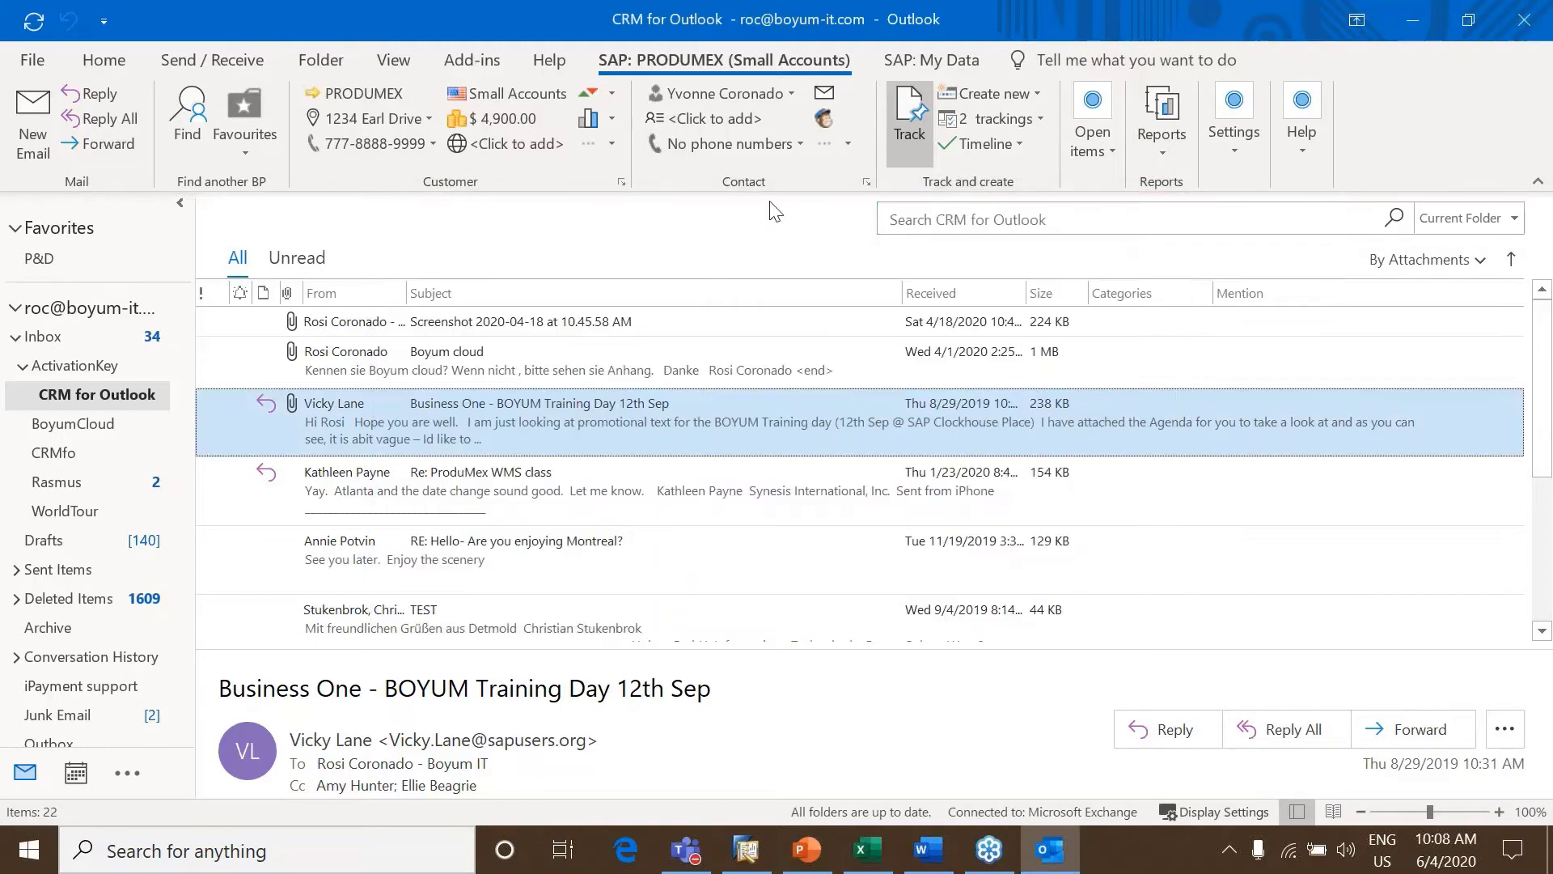
left_click(846, 146)
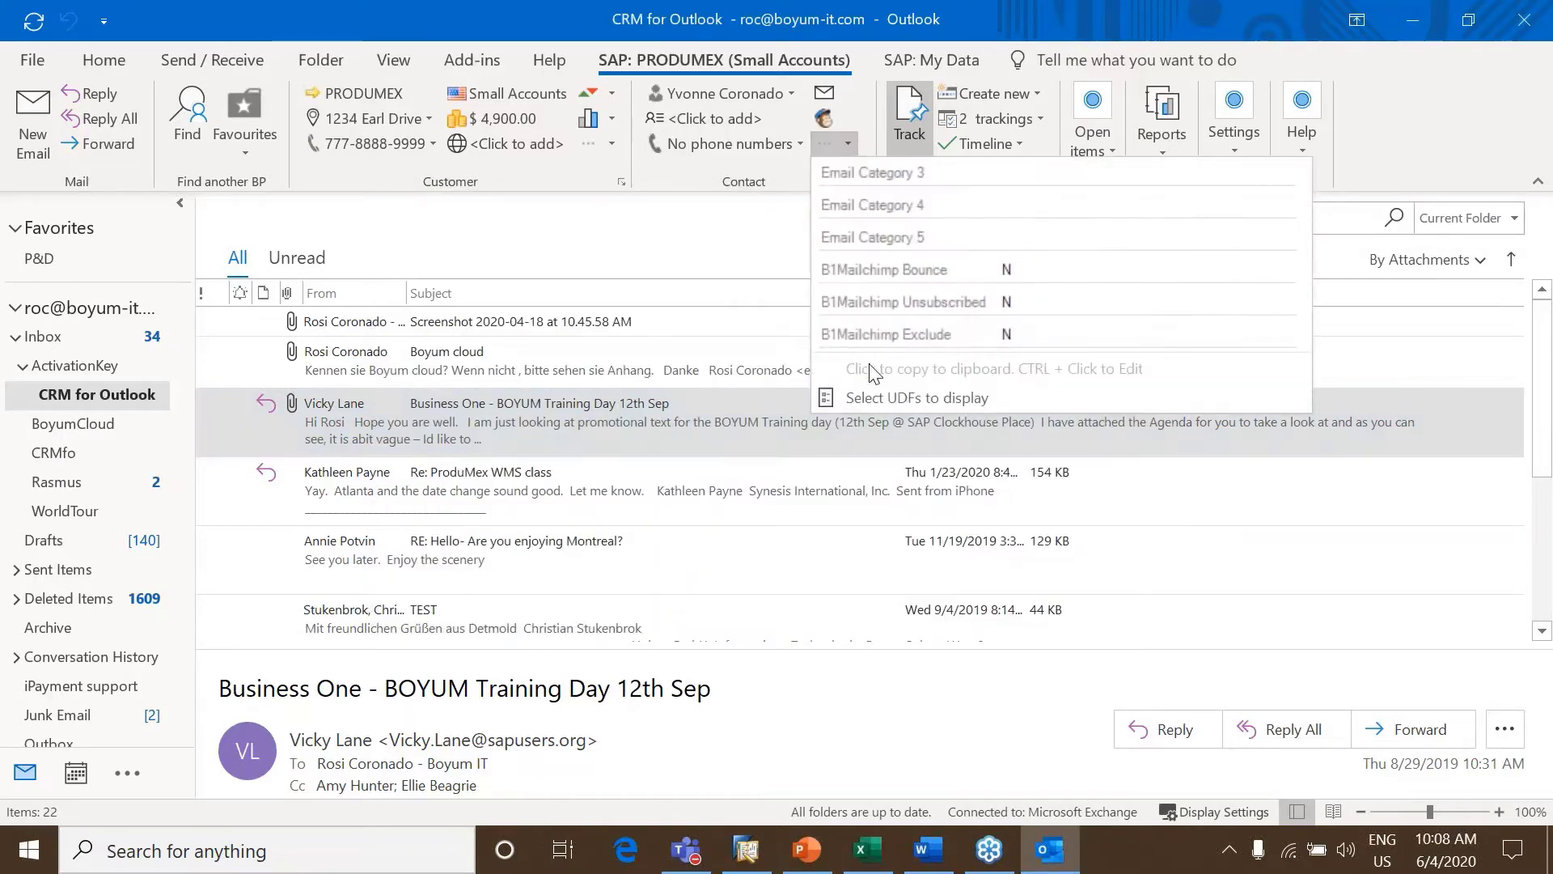
left_click(756, 257)
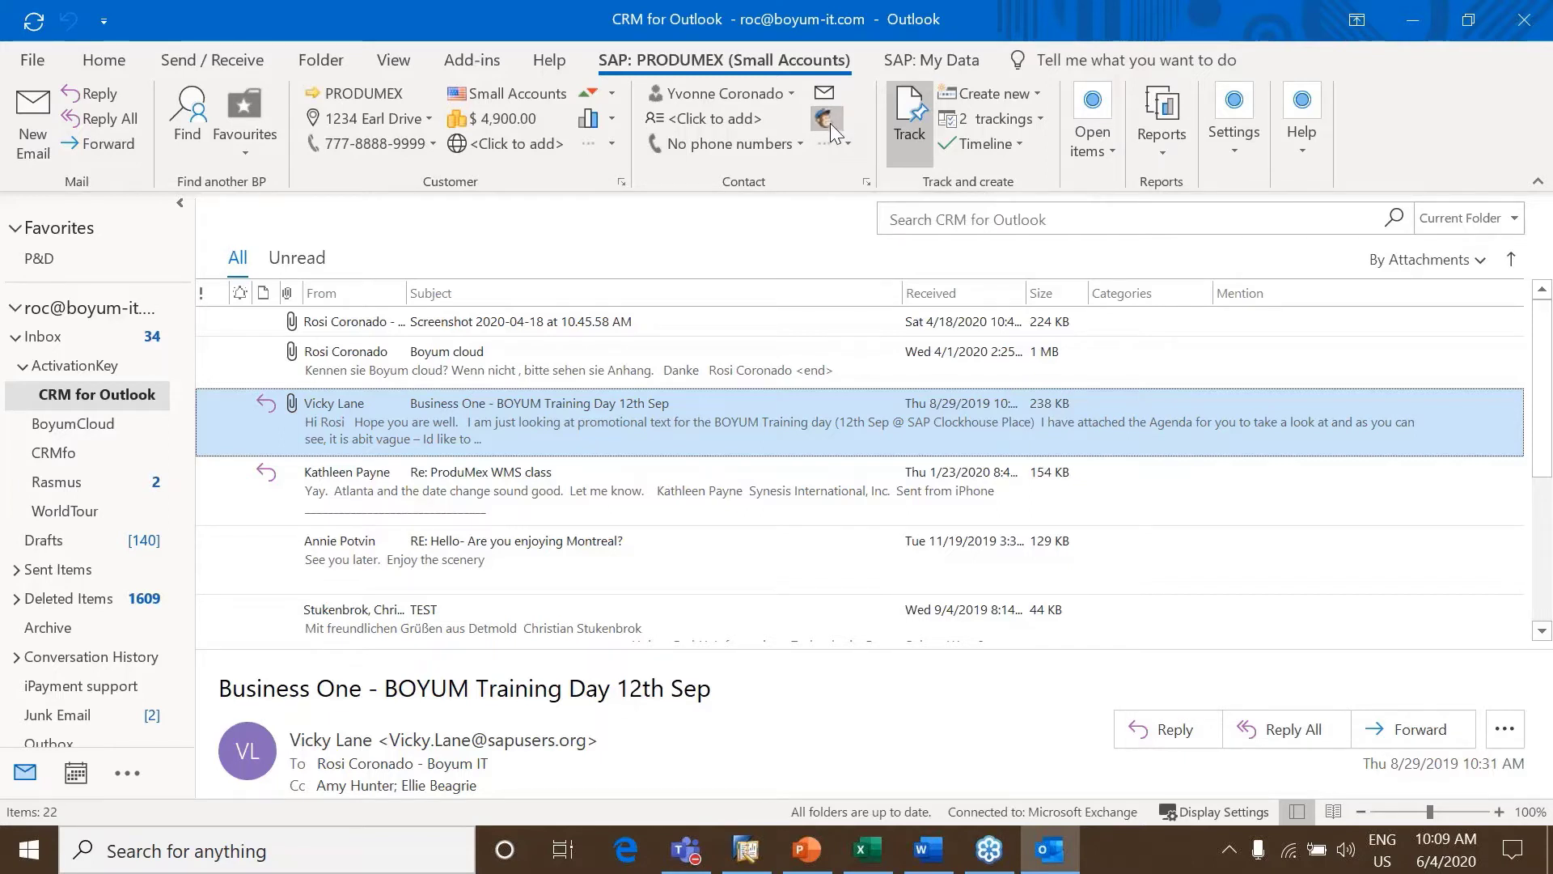
Review the contact's MailChimp lists and groups and close the subscription window without changes
left_click(826, 120)
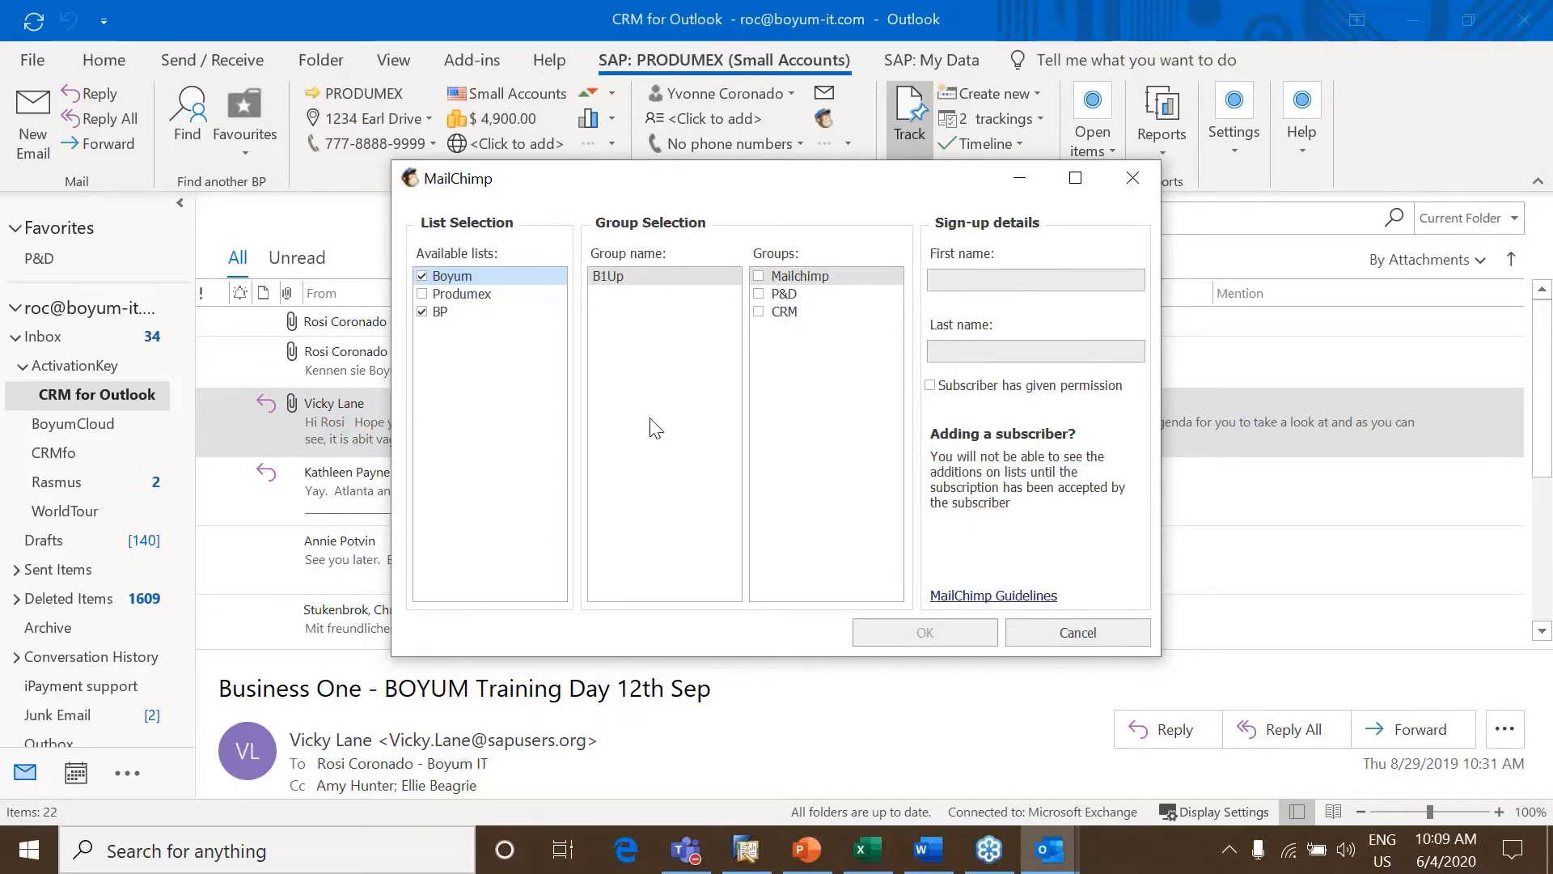
left_click(1133, 178)
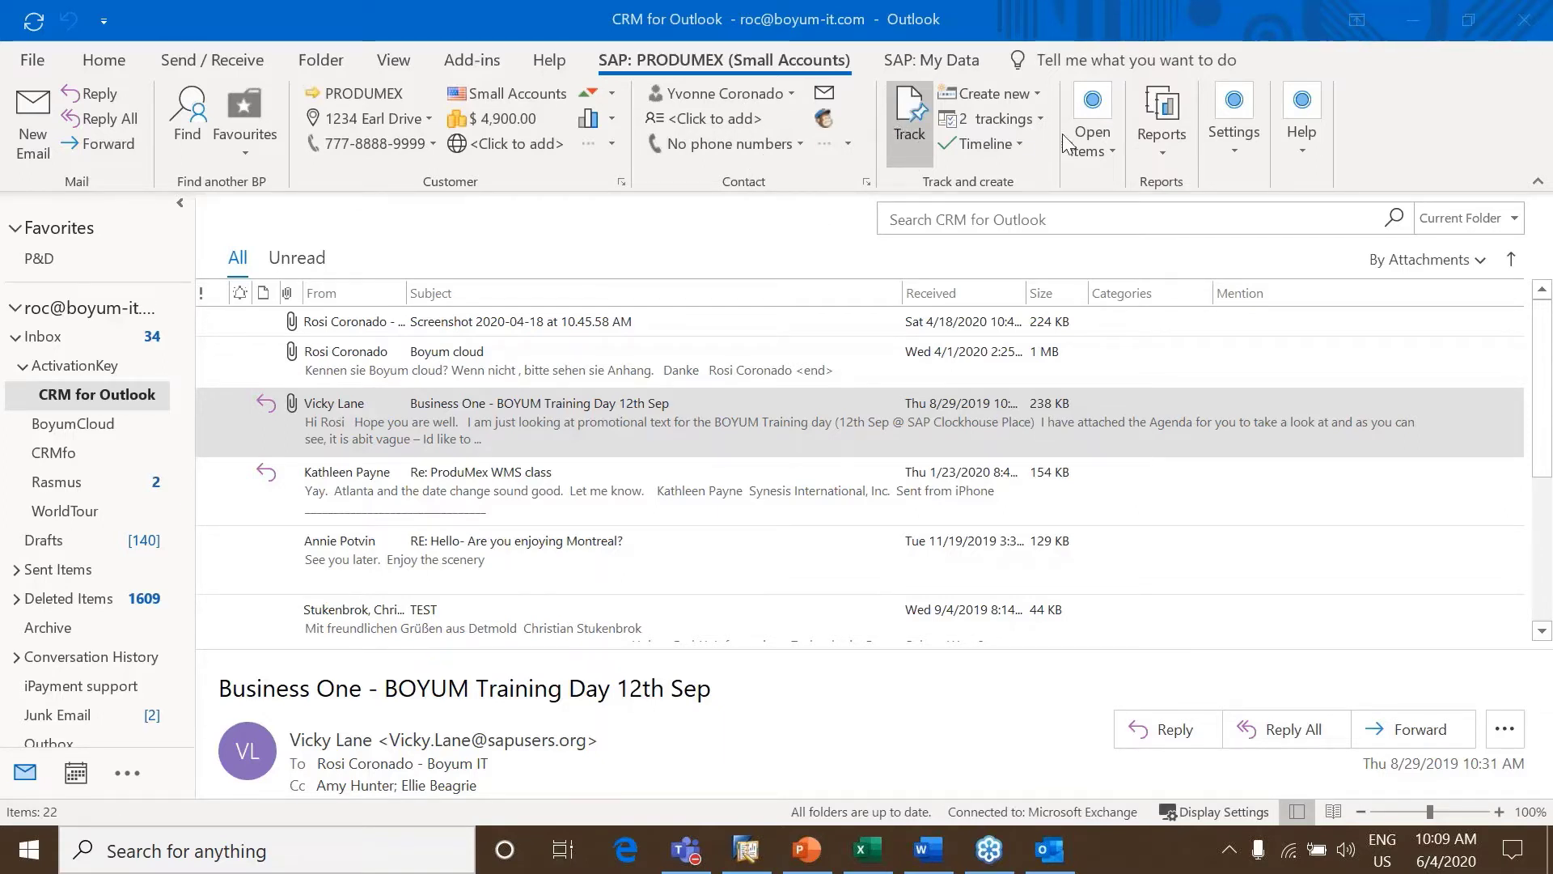
Review the tracked email "Business One - BOYUM Training Day 12th Sep" from PRODUMEX's trackings and close it
left_click(1041, 119)
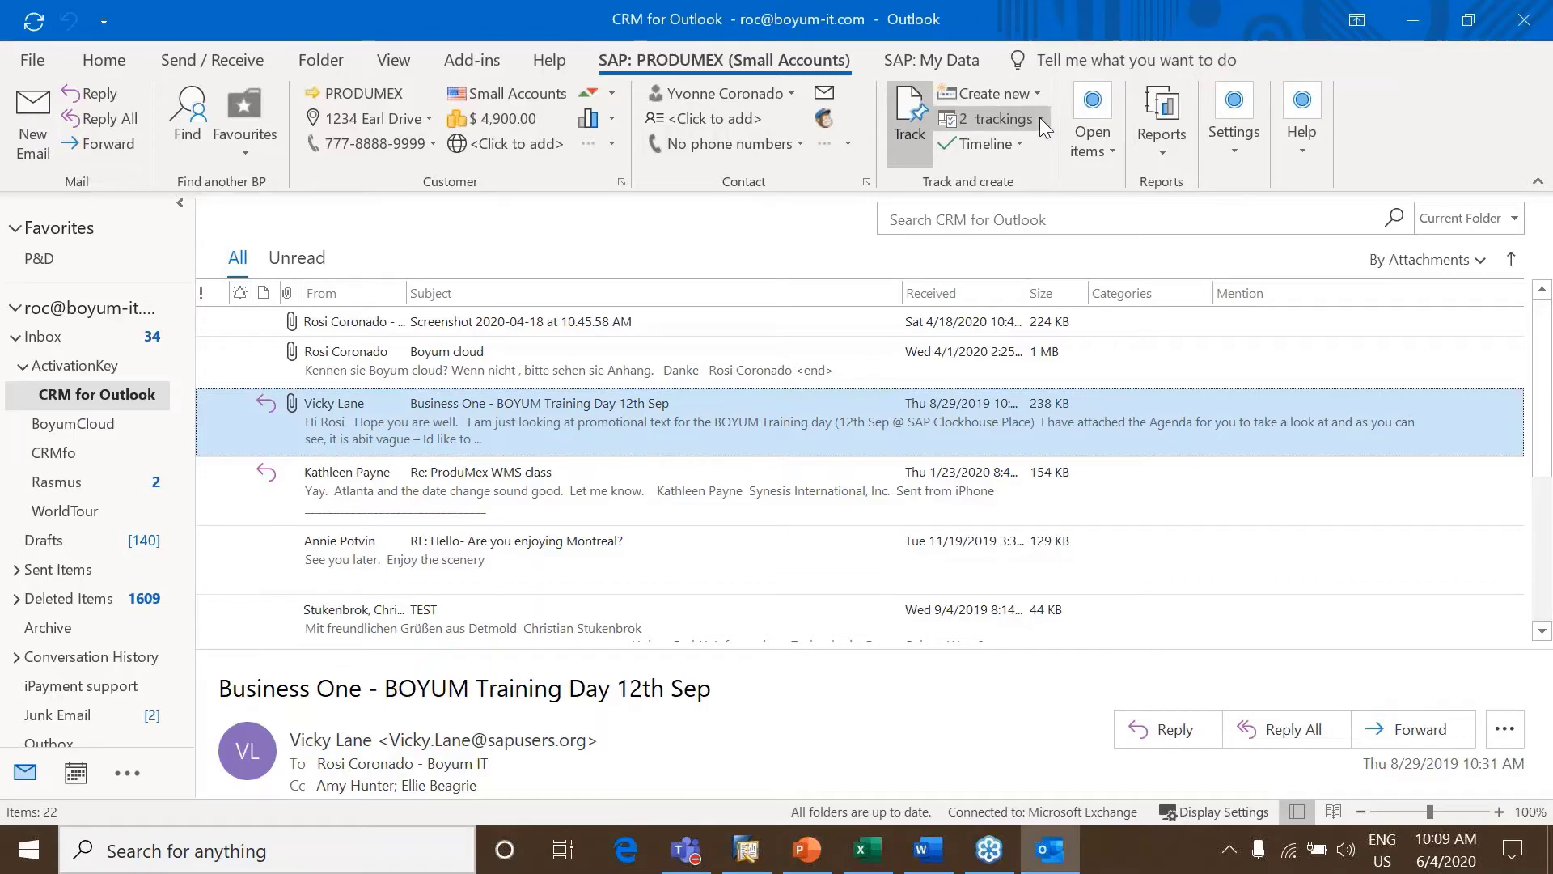
left_click(1041, 118)
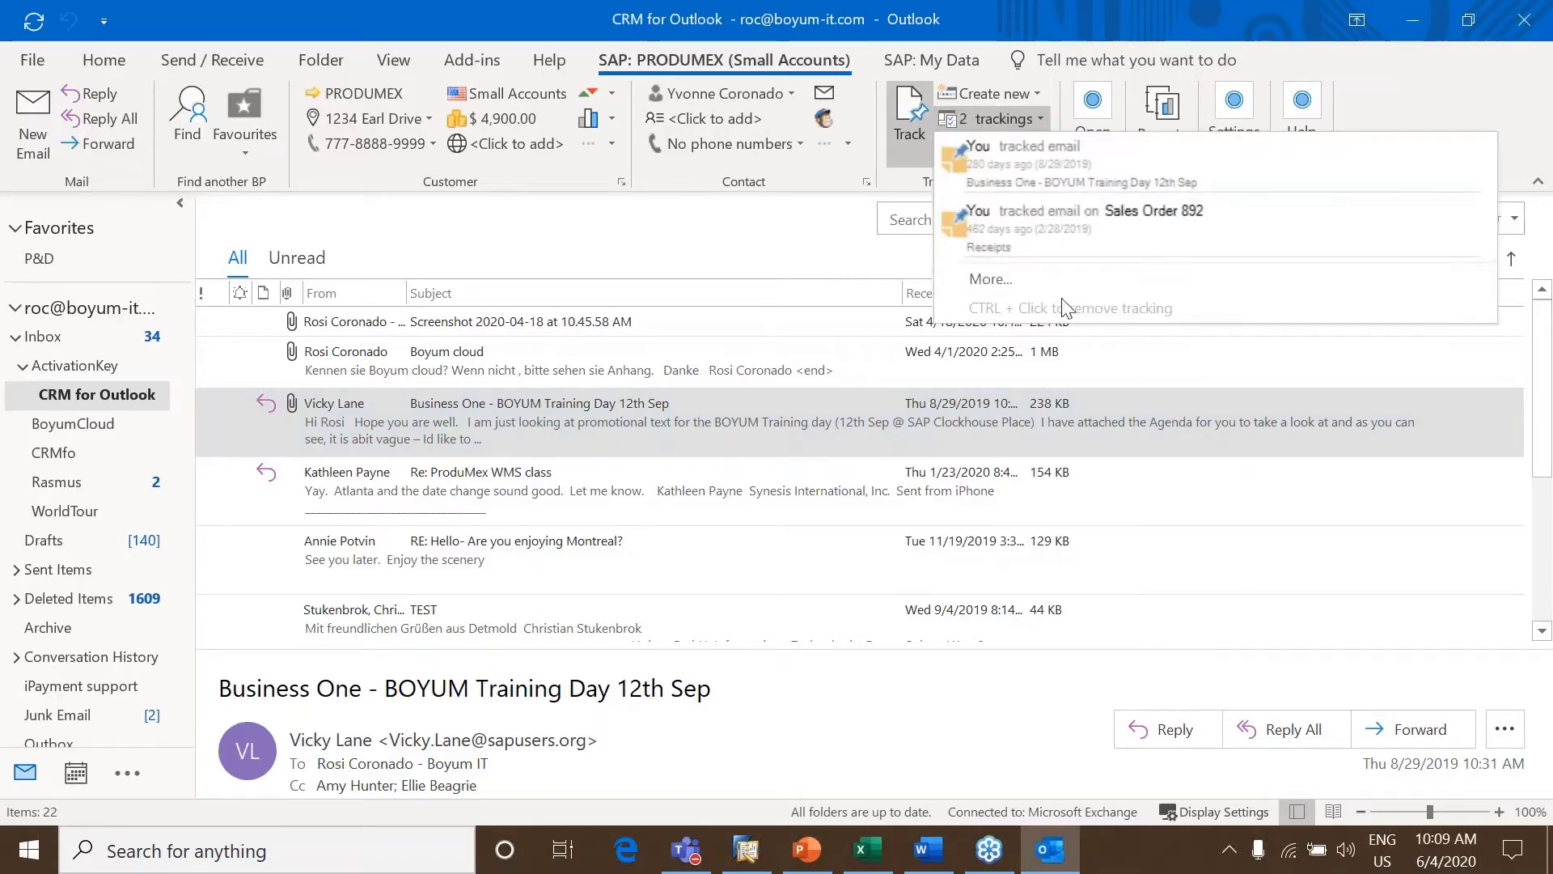
left_click(1069, 169)
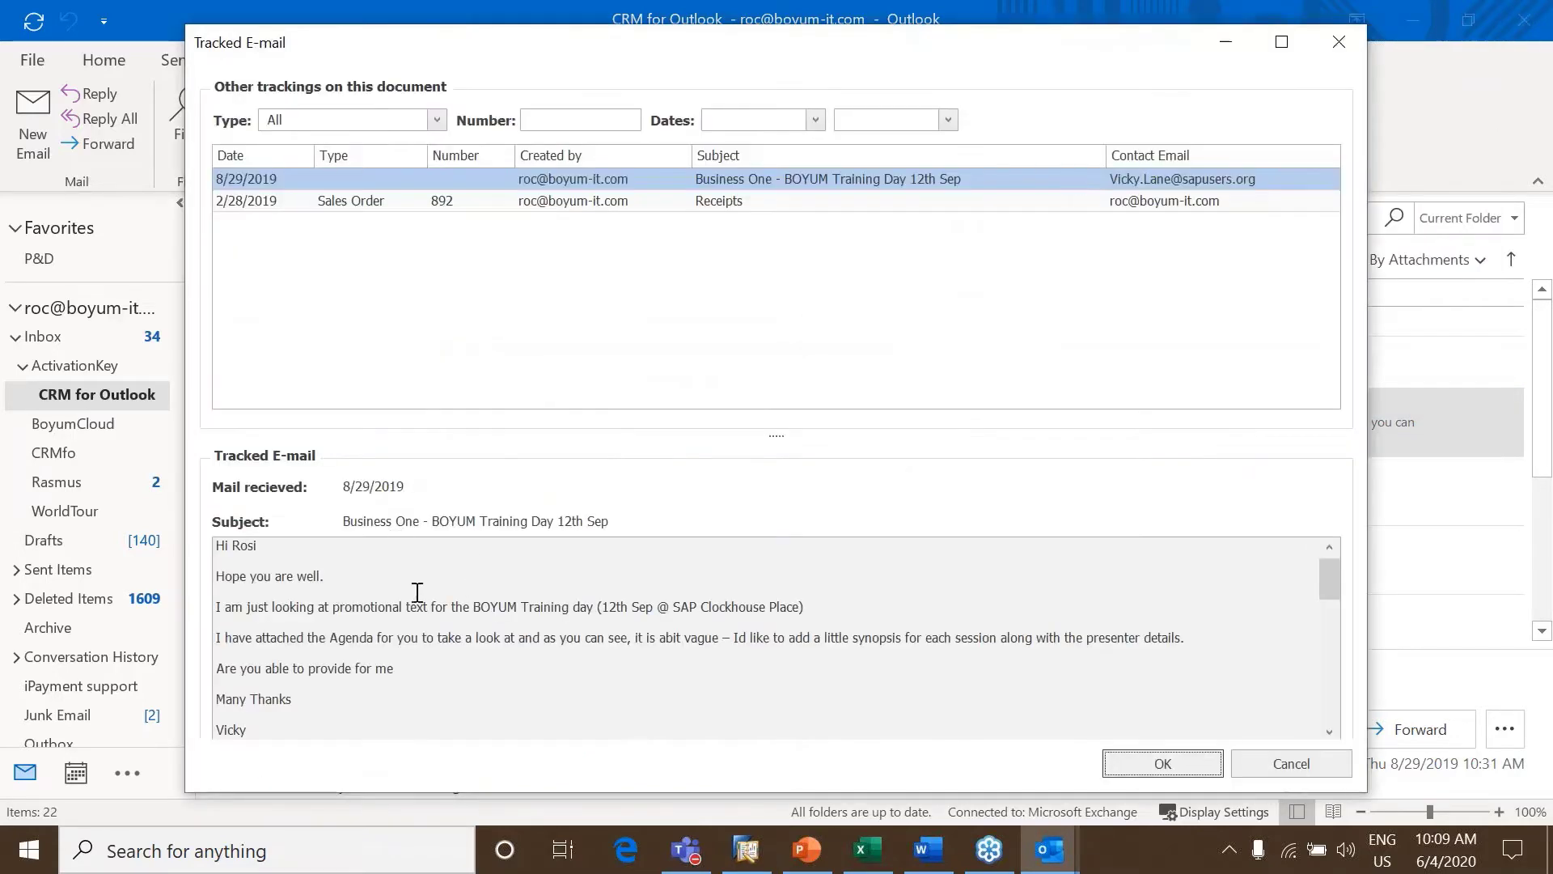
left_click(1350, 45)
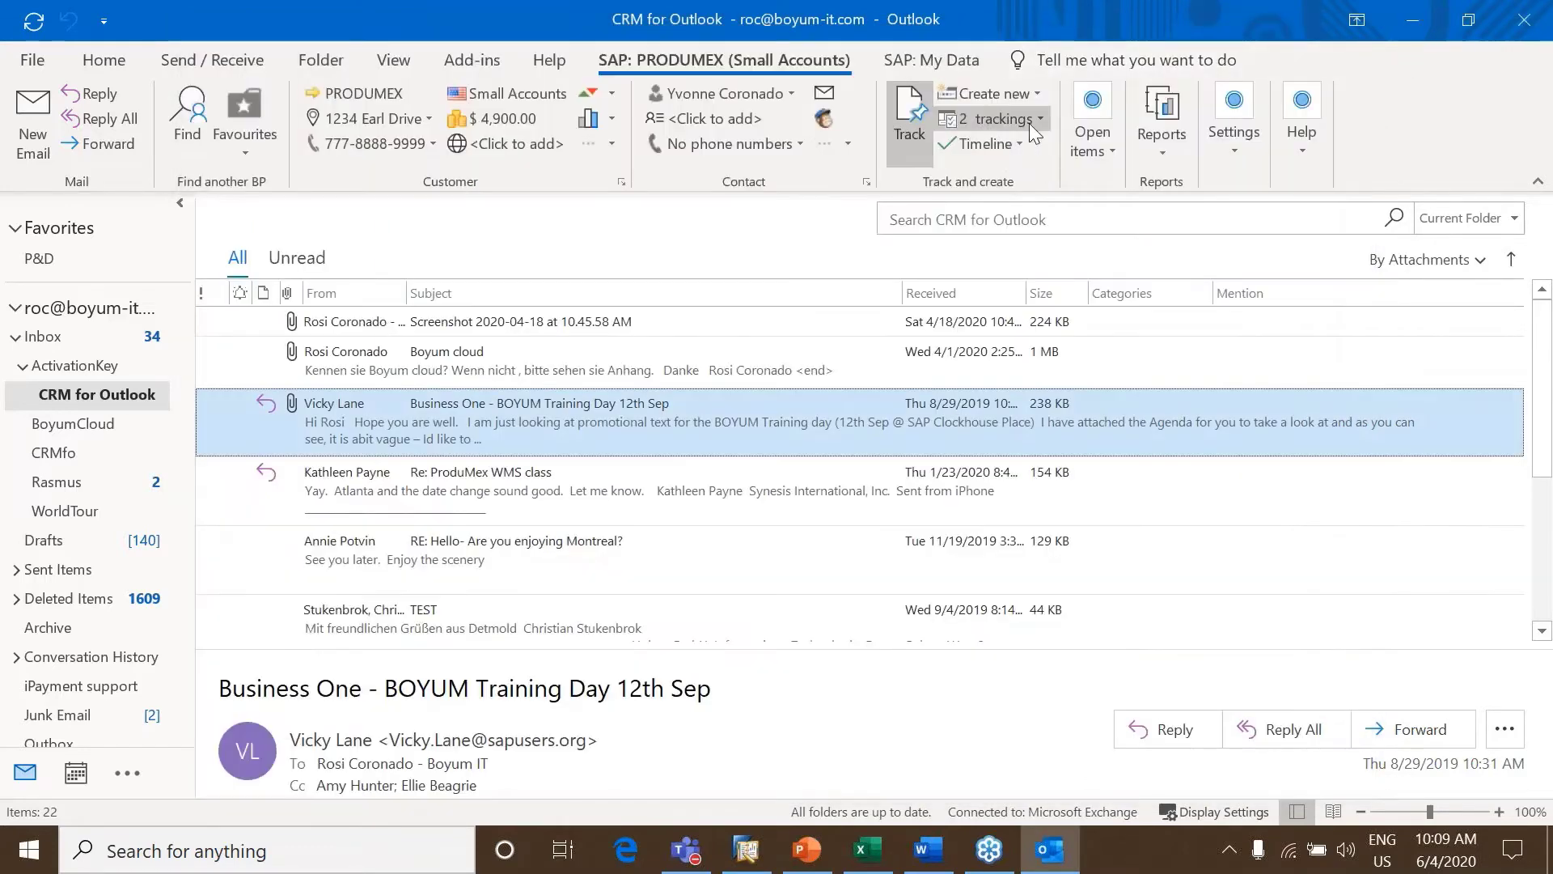
Delete the tracking of the selected "Business One - BOYUM Training Day 12th Sep" email and confirm the deletion
left_click(915, 118)
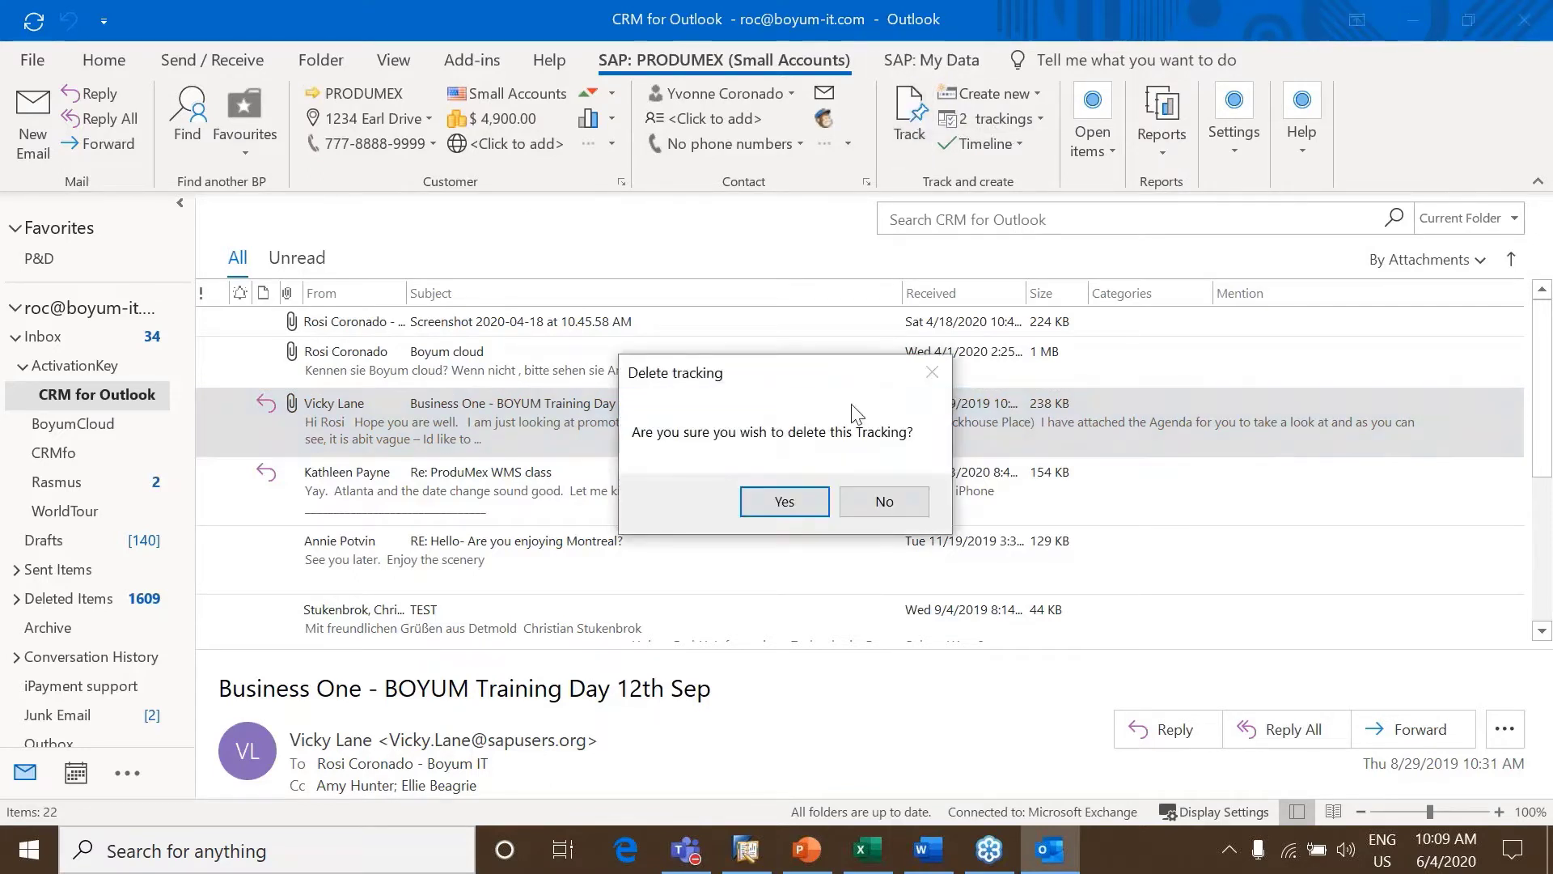
left_click(785, 498)
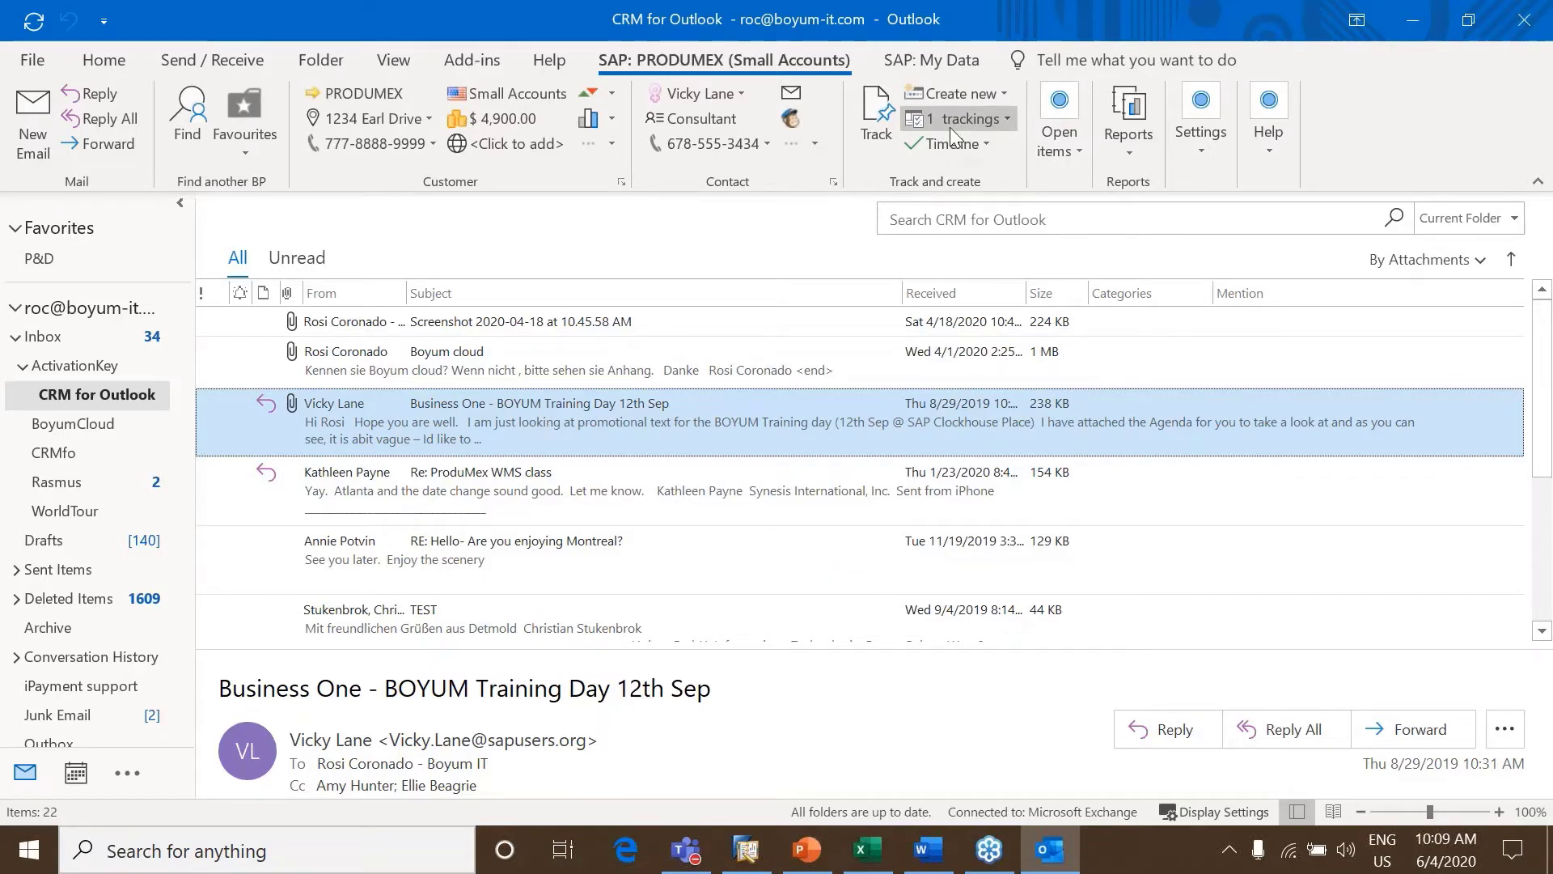
View the tracked email linked to Sales Order 892, look at the sales order itself, and close both
left_click(1006, 119)
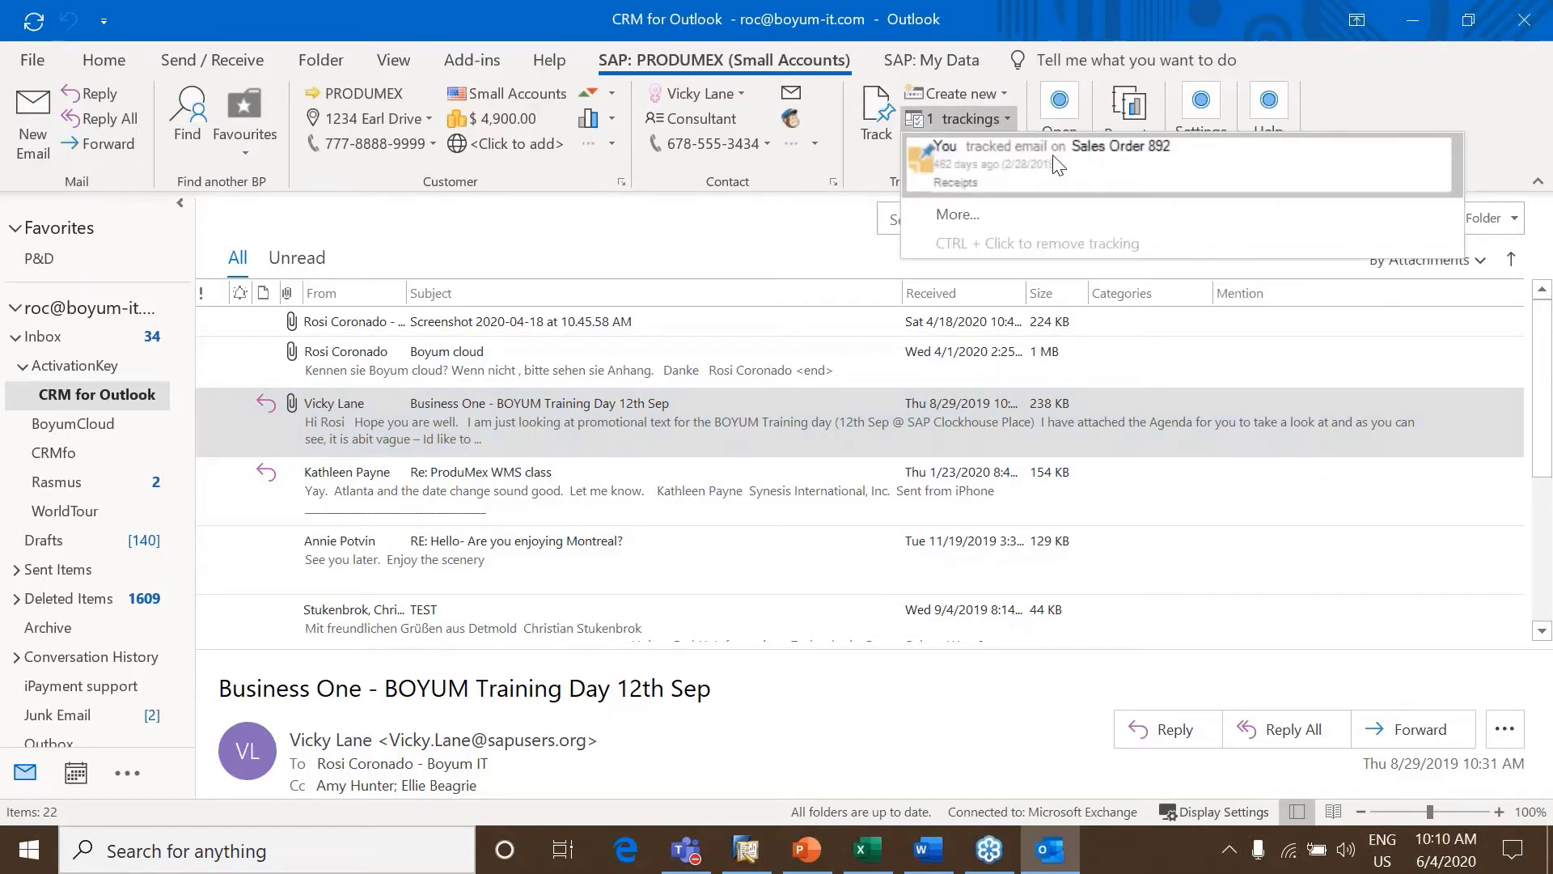
left_click(1034, 153)
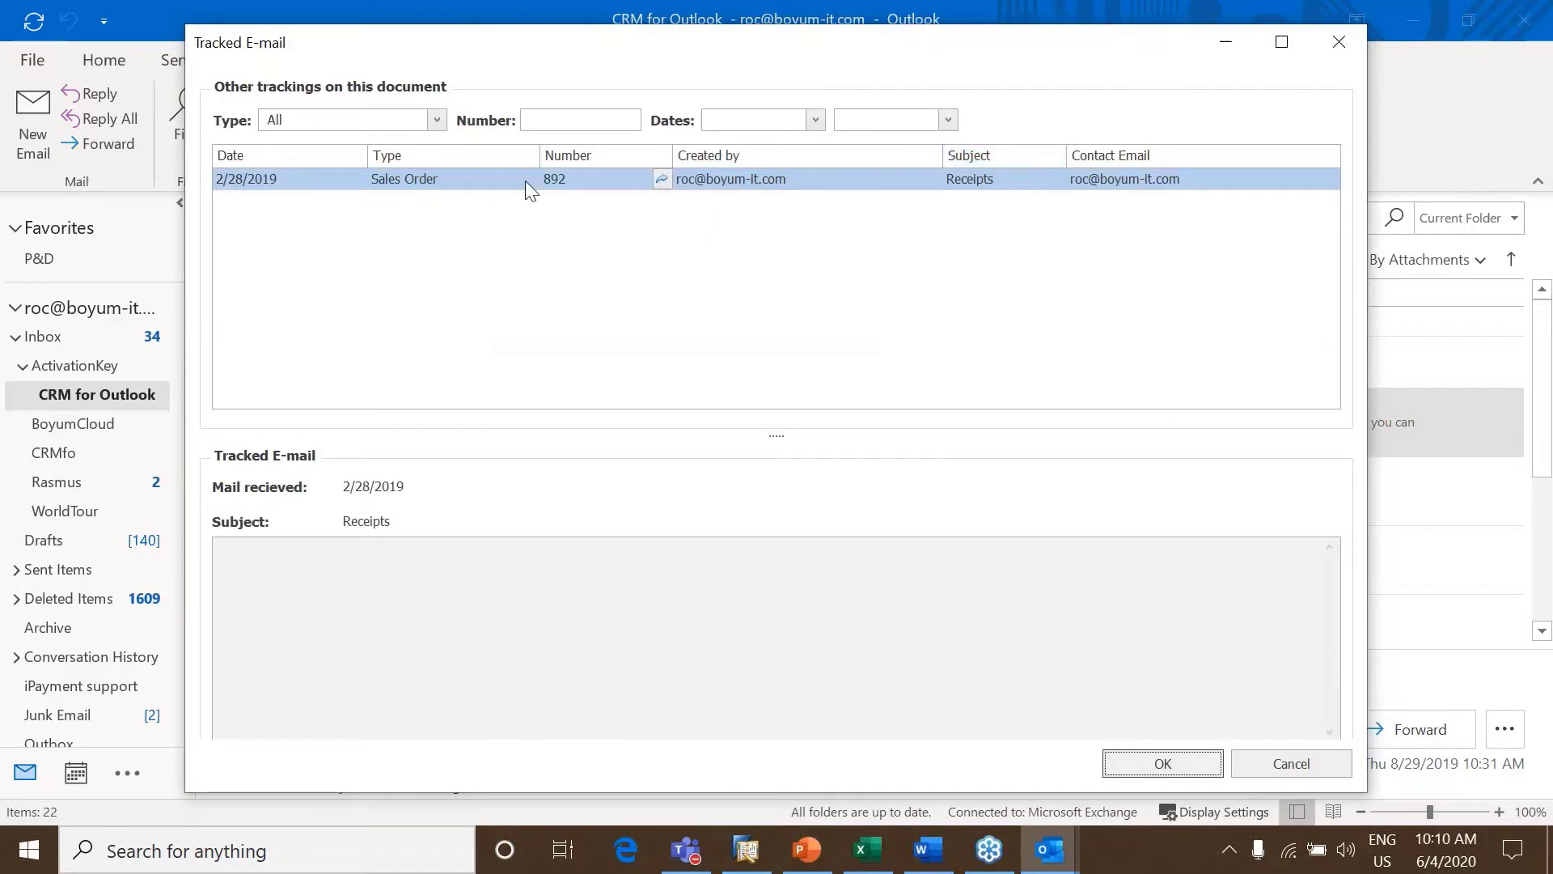
left_click(663, 180)
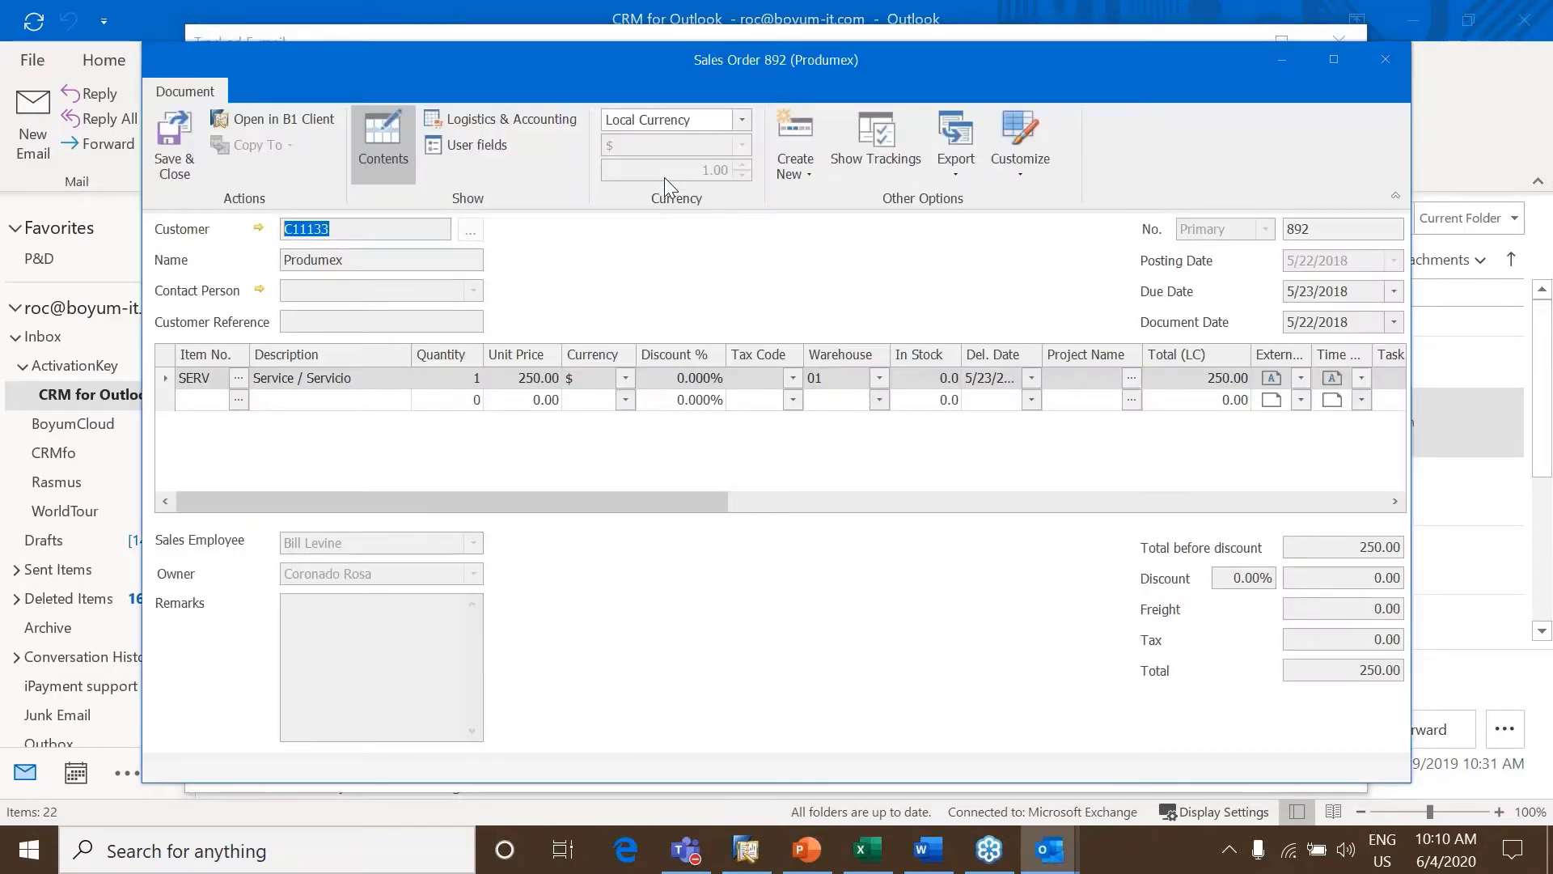
left_click(1385, 63)
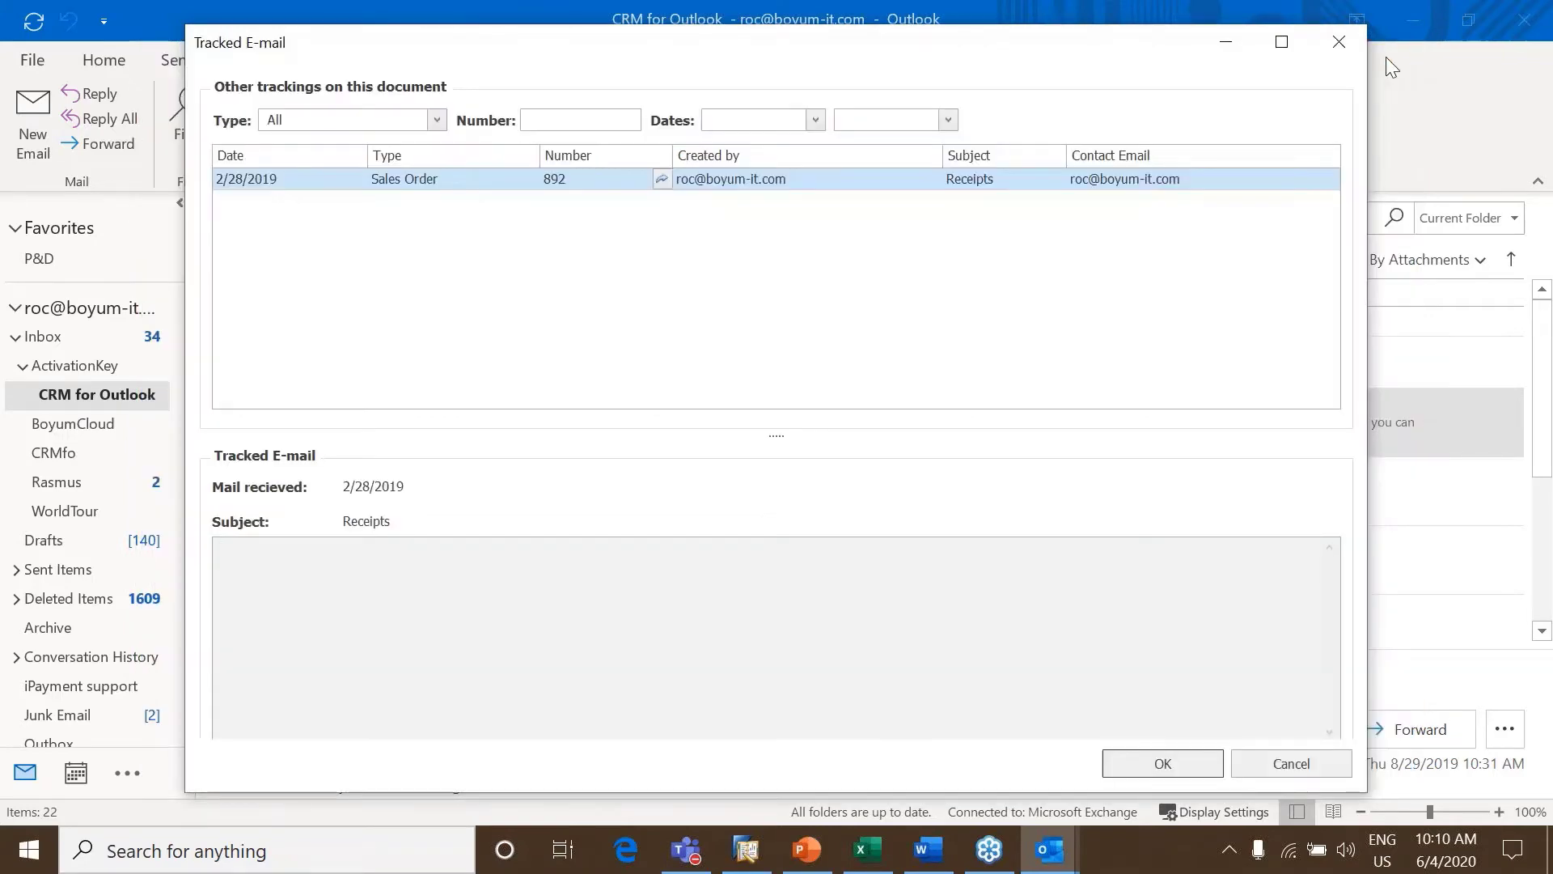
left_click(1343, 45)
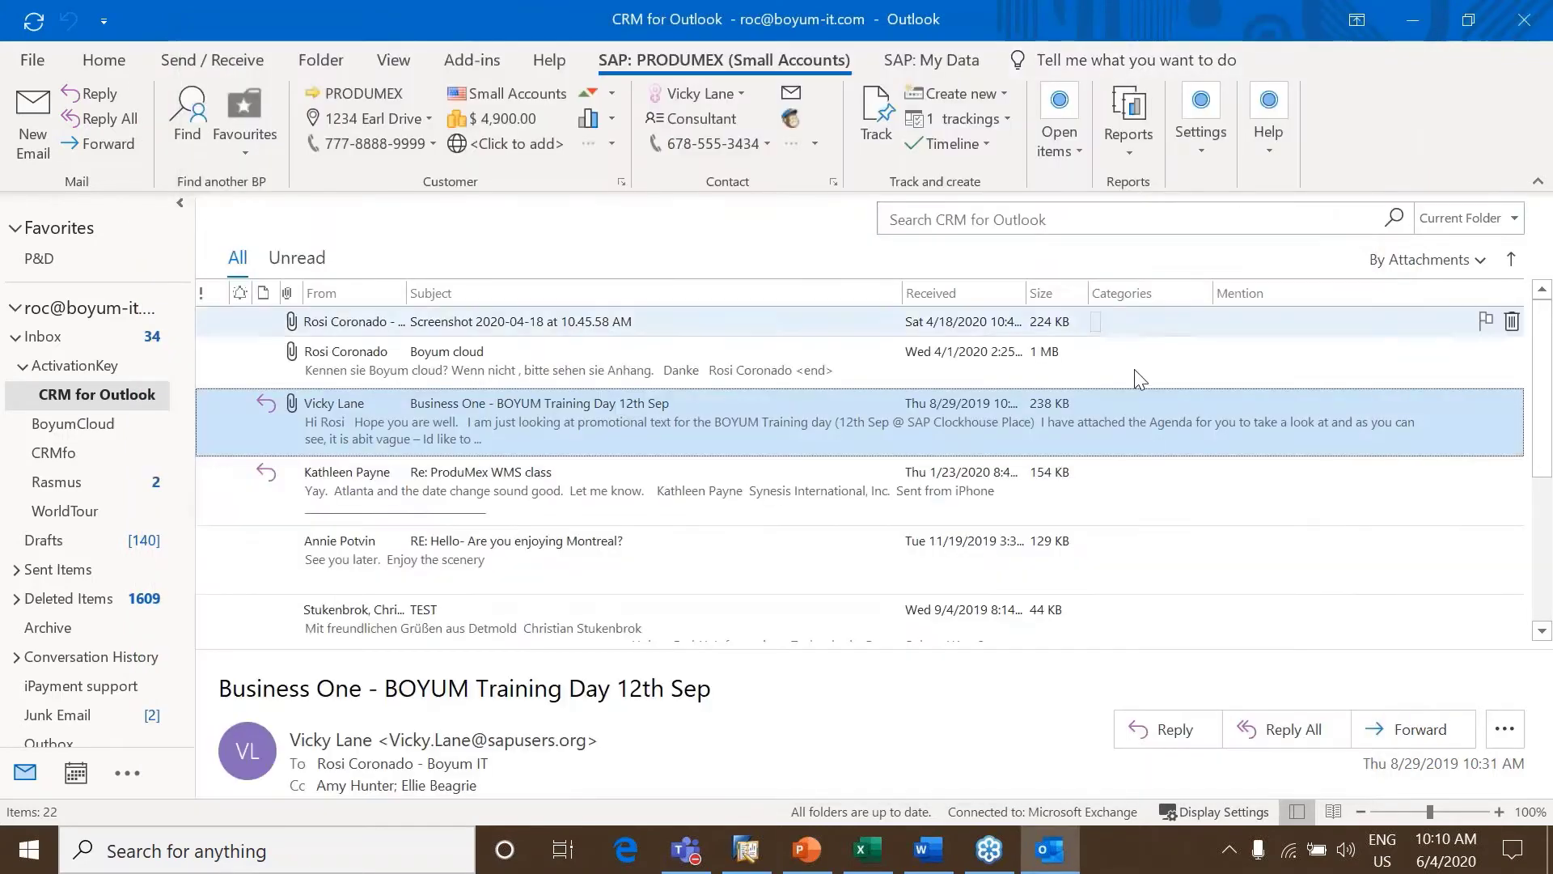
Track the selected BOYUM Training Day email again, and check its text in the tracked email view
left_click(886, 120)
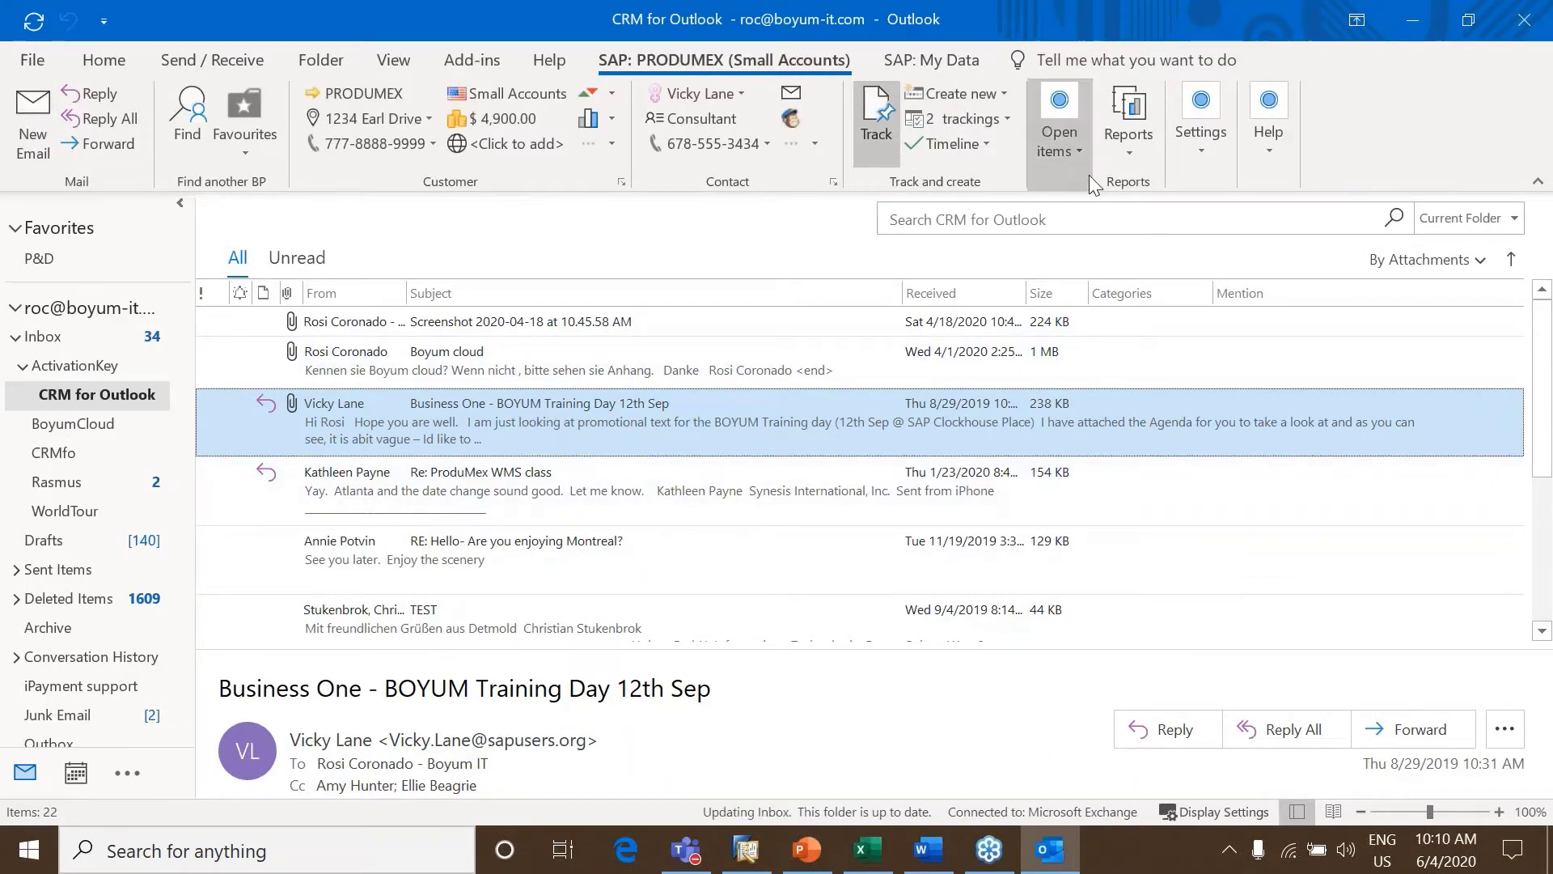
left_click(1011, 119)
left_click(1001, 164)
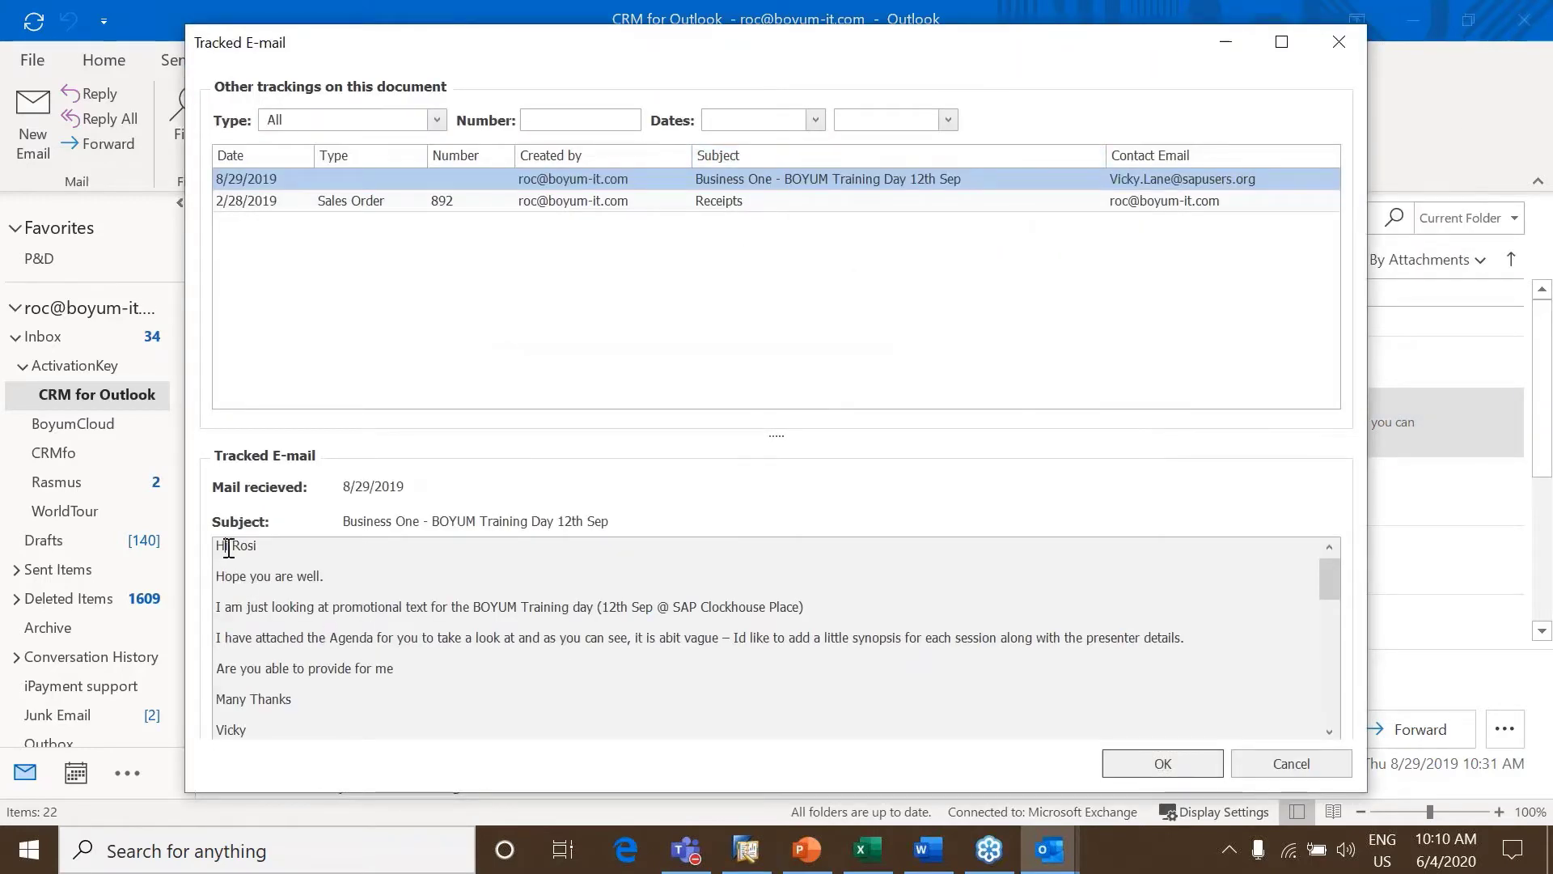
left_click_drag(221, 546, 579, 712)
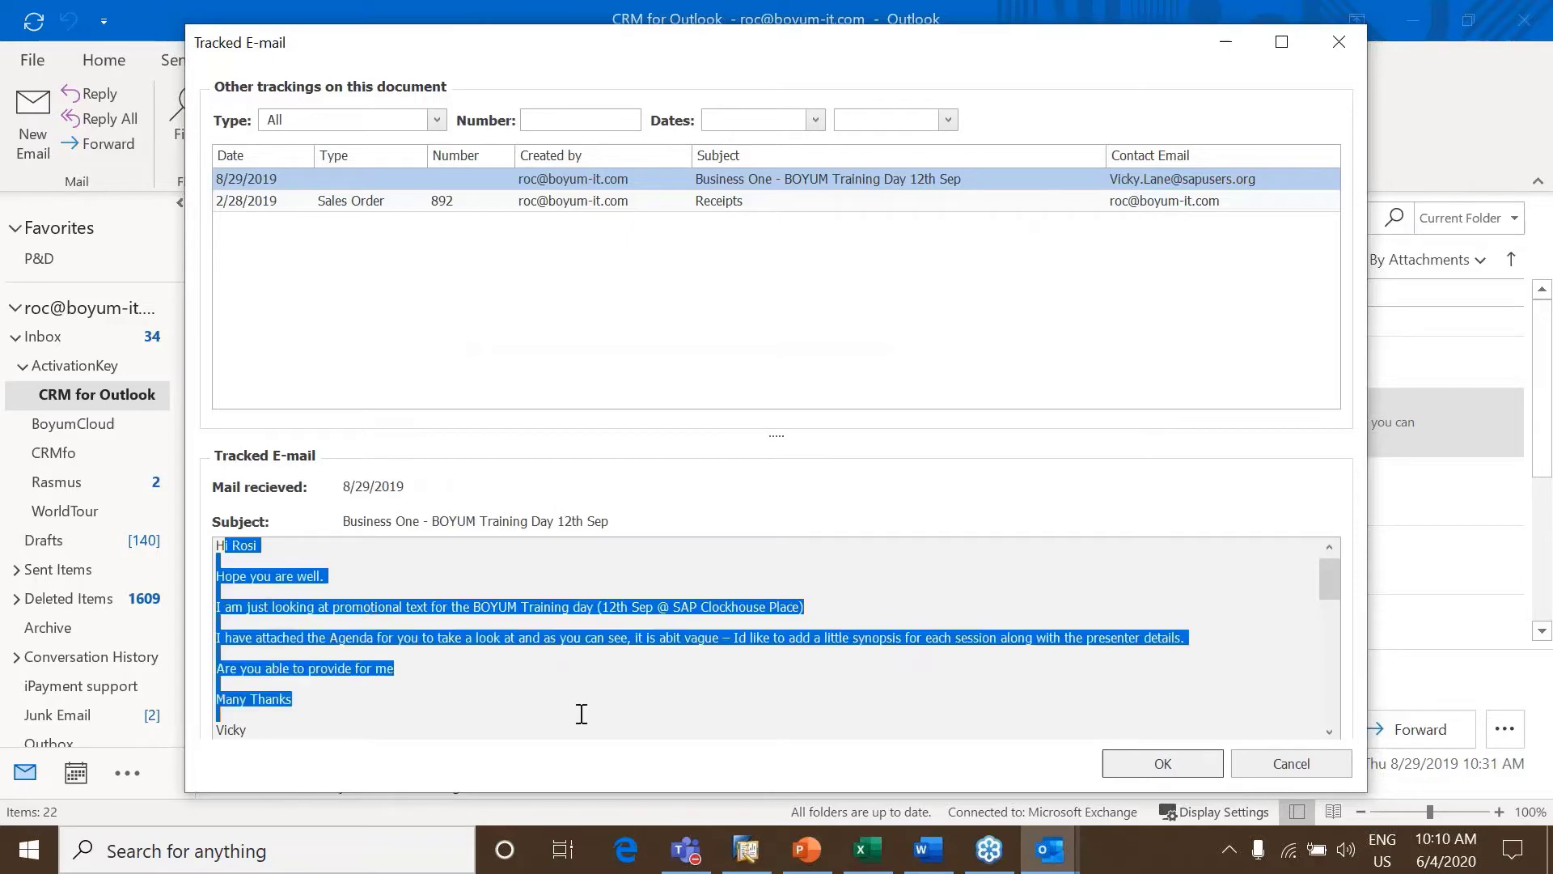
left_click(948, 563)
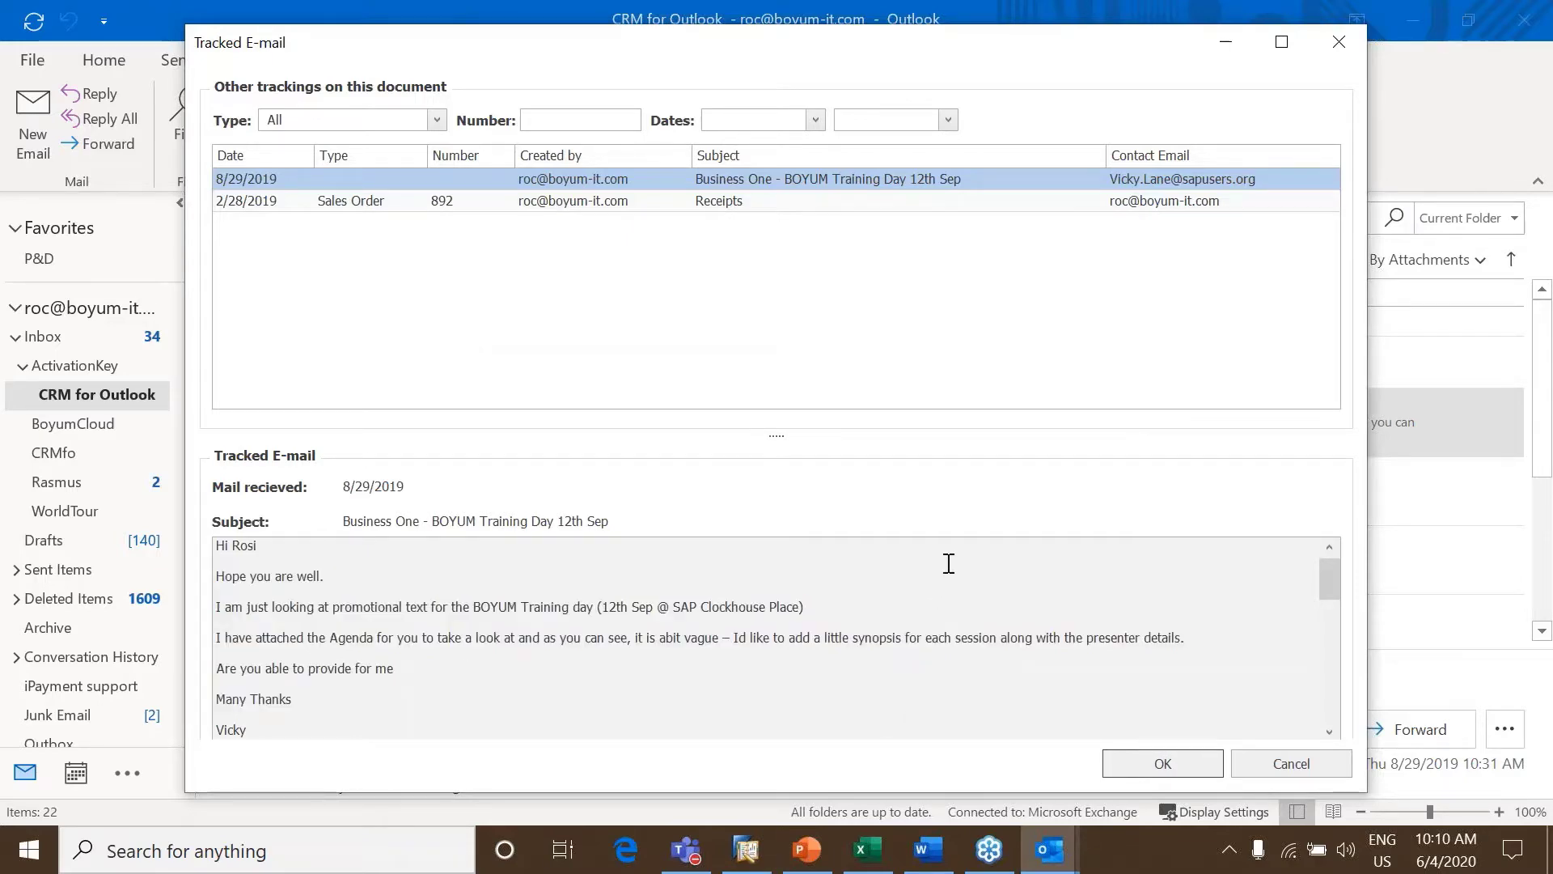
left_click(1331, 43)
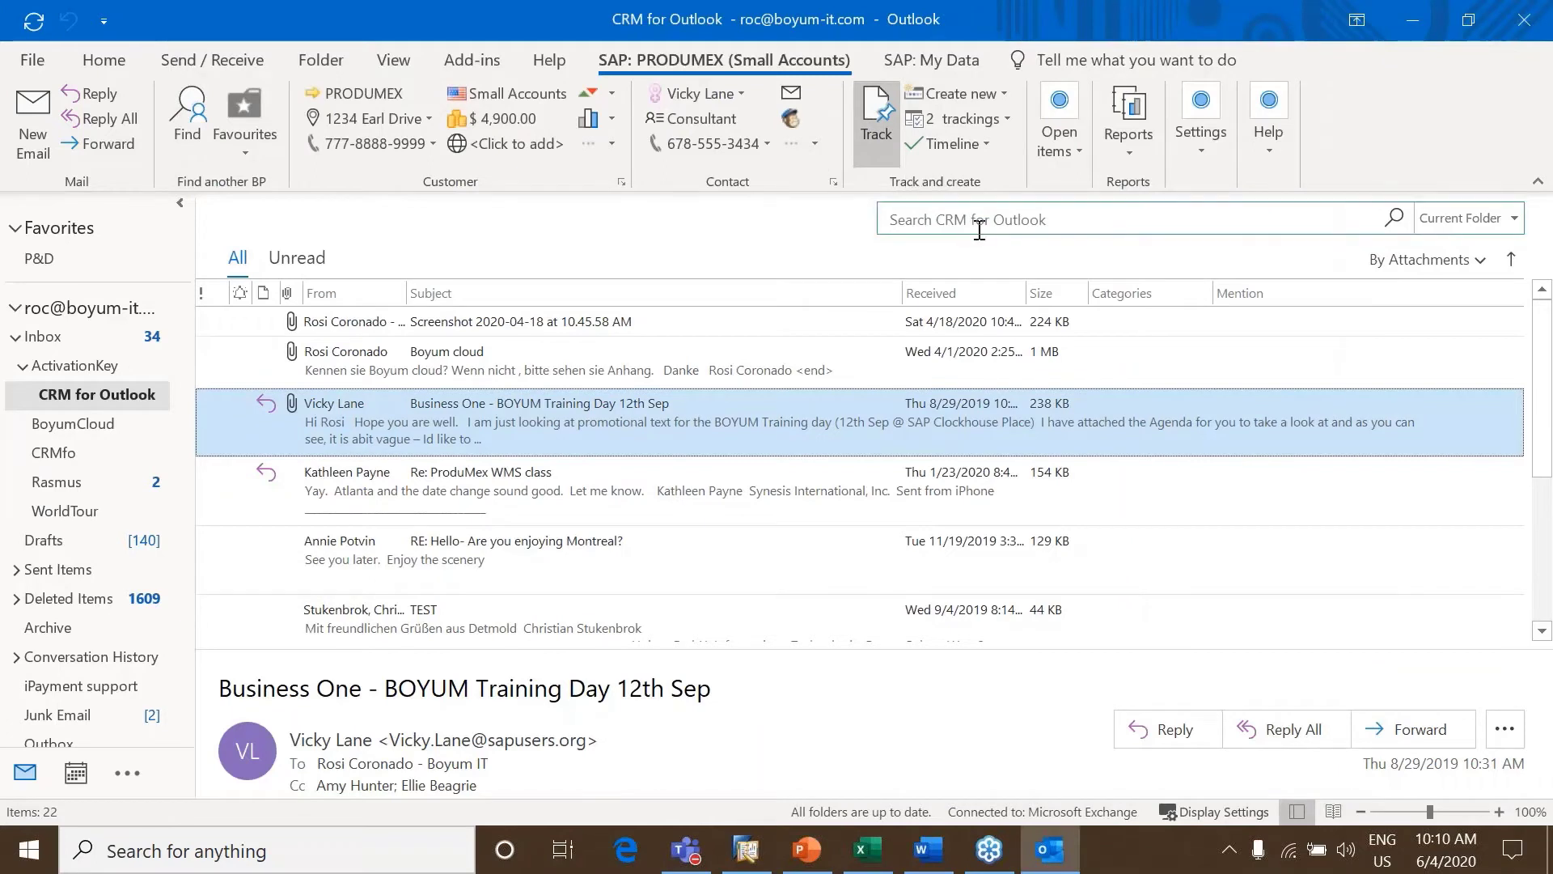
Create another activity for PRODUMEX from the selected email, and check the subject and message text carried over into it
left_click(1005, 94)
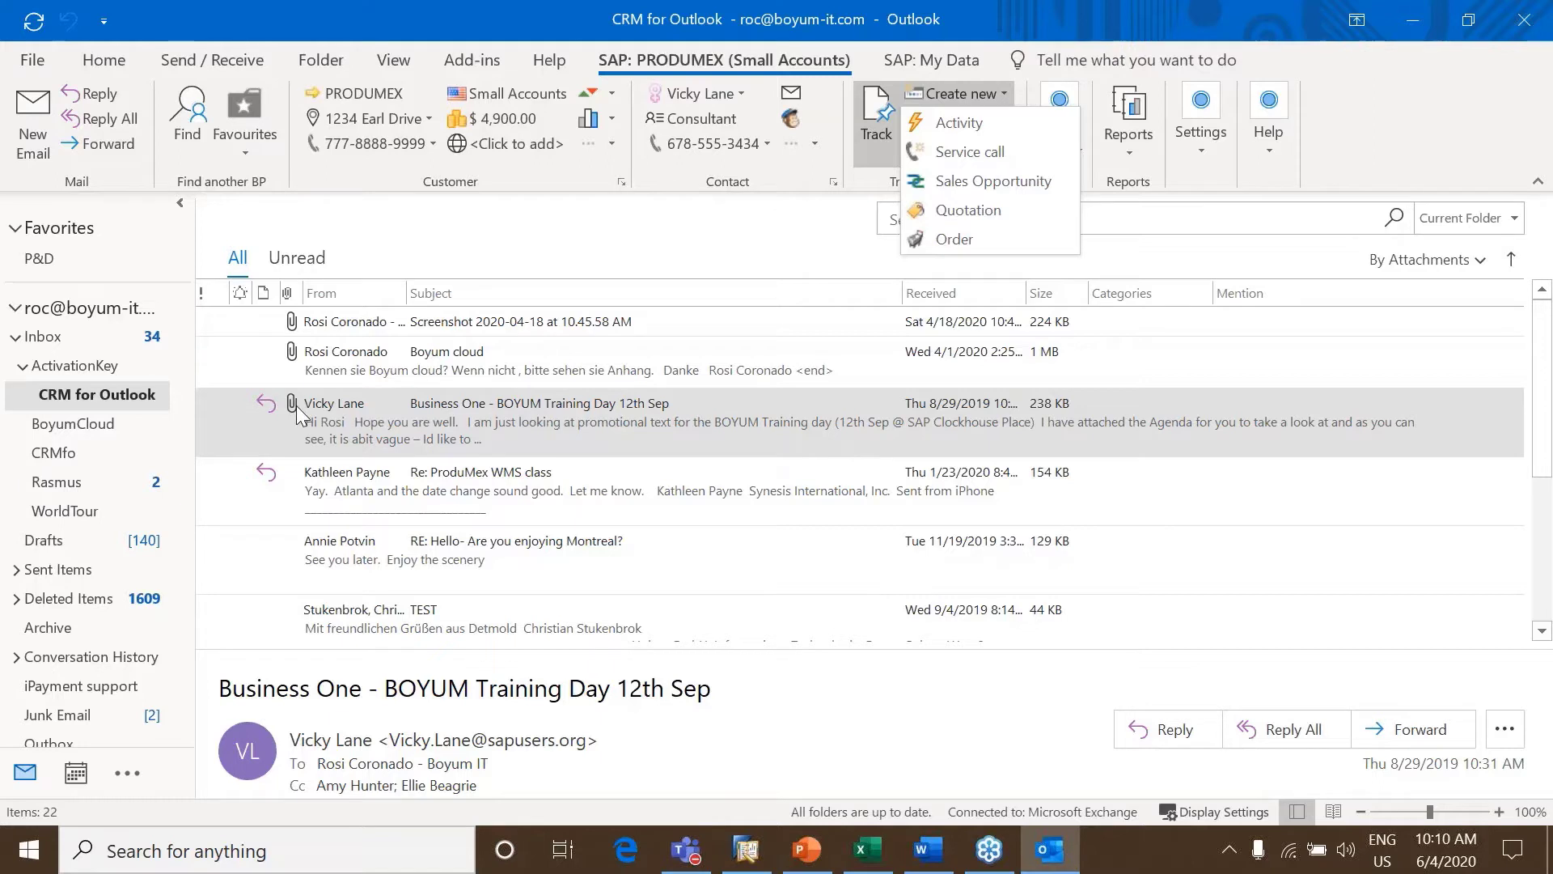
left_click(957, 122)
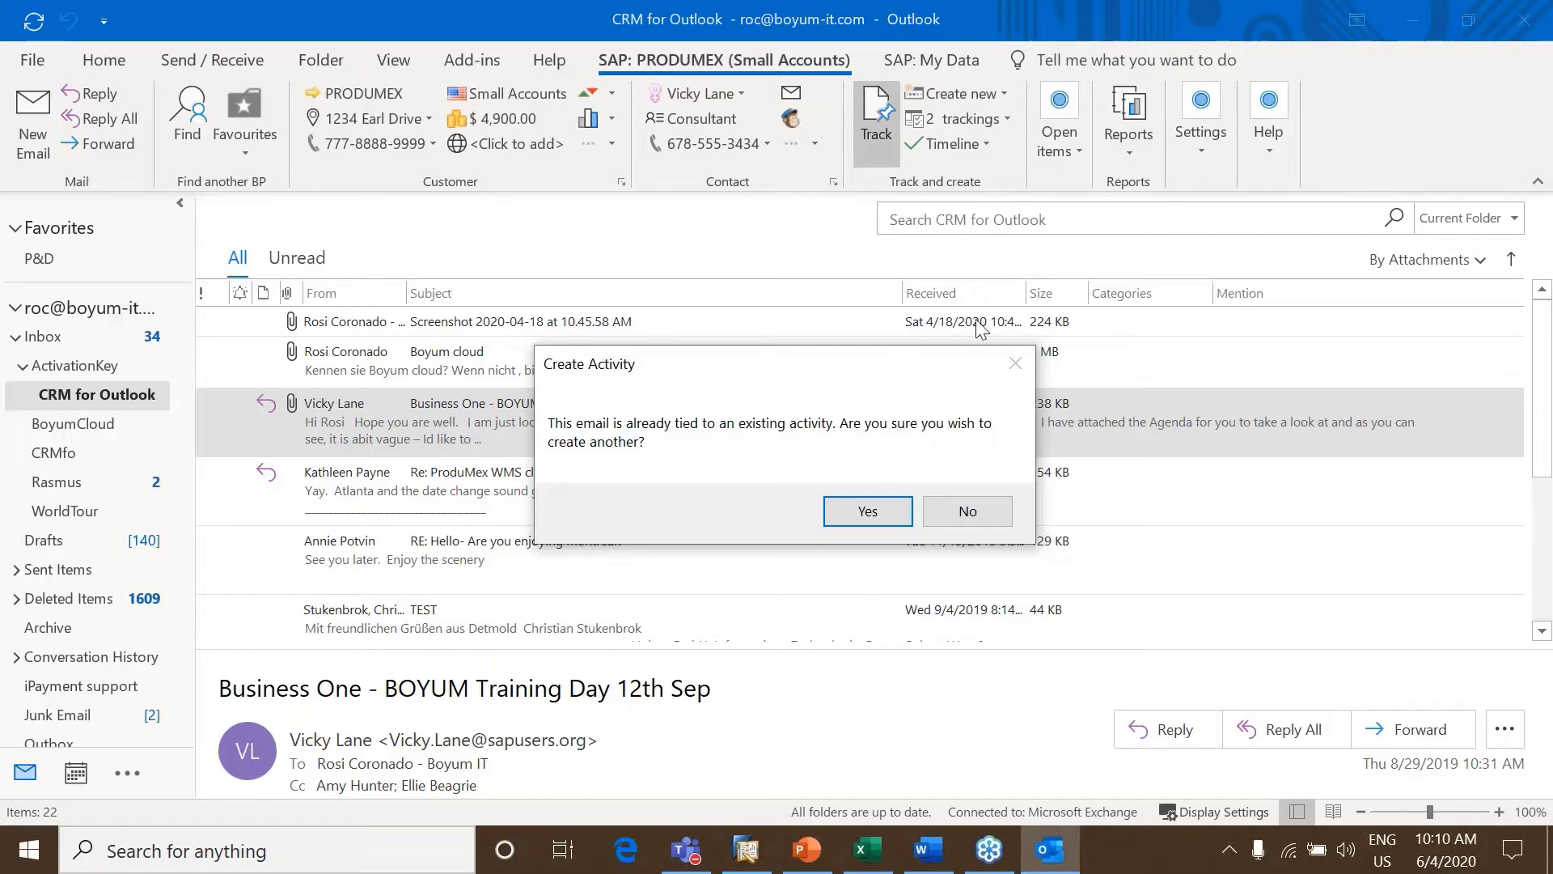
left_click(868, 511)
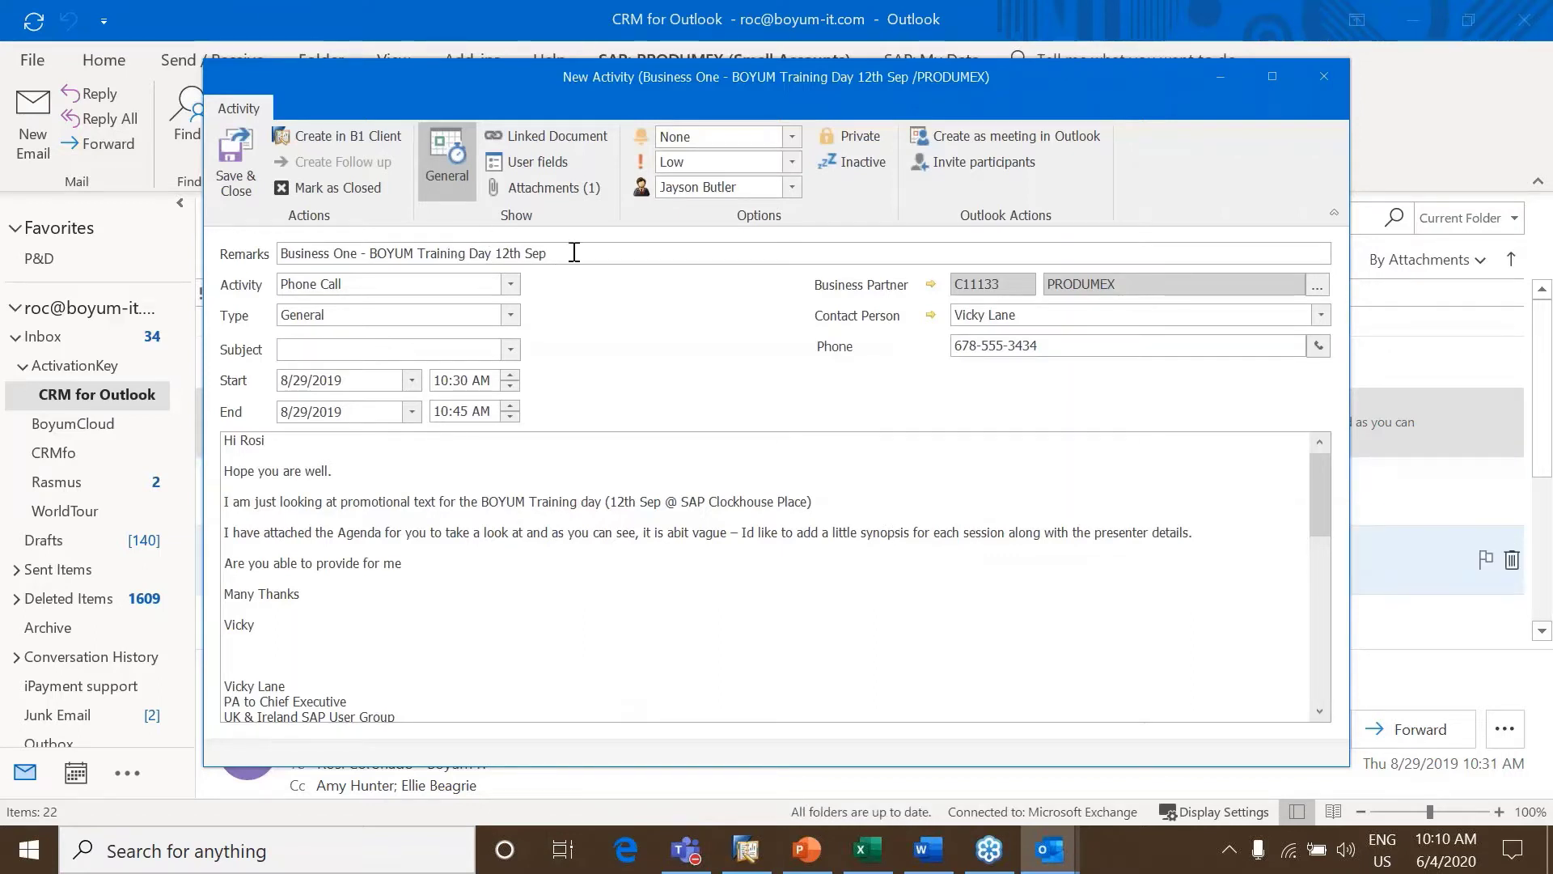
left_click_drag(572, 253, 261, 253)
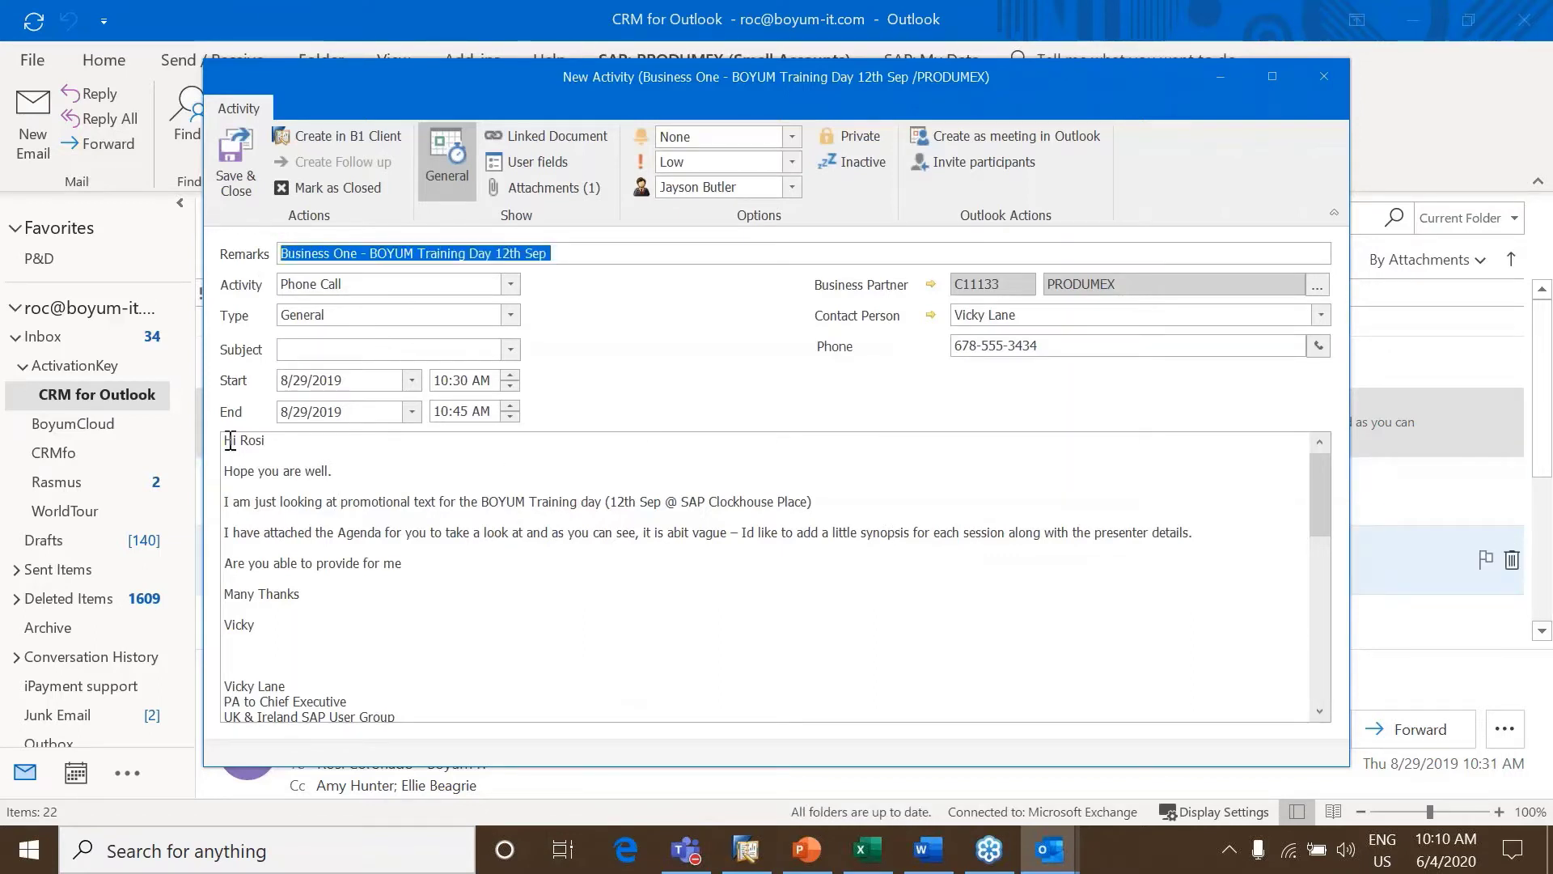
left_click_drag(229, 445, 617, 690)
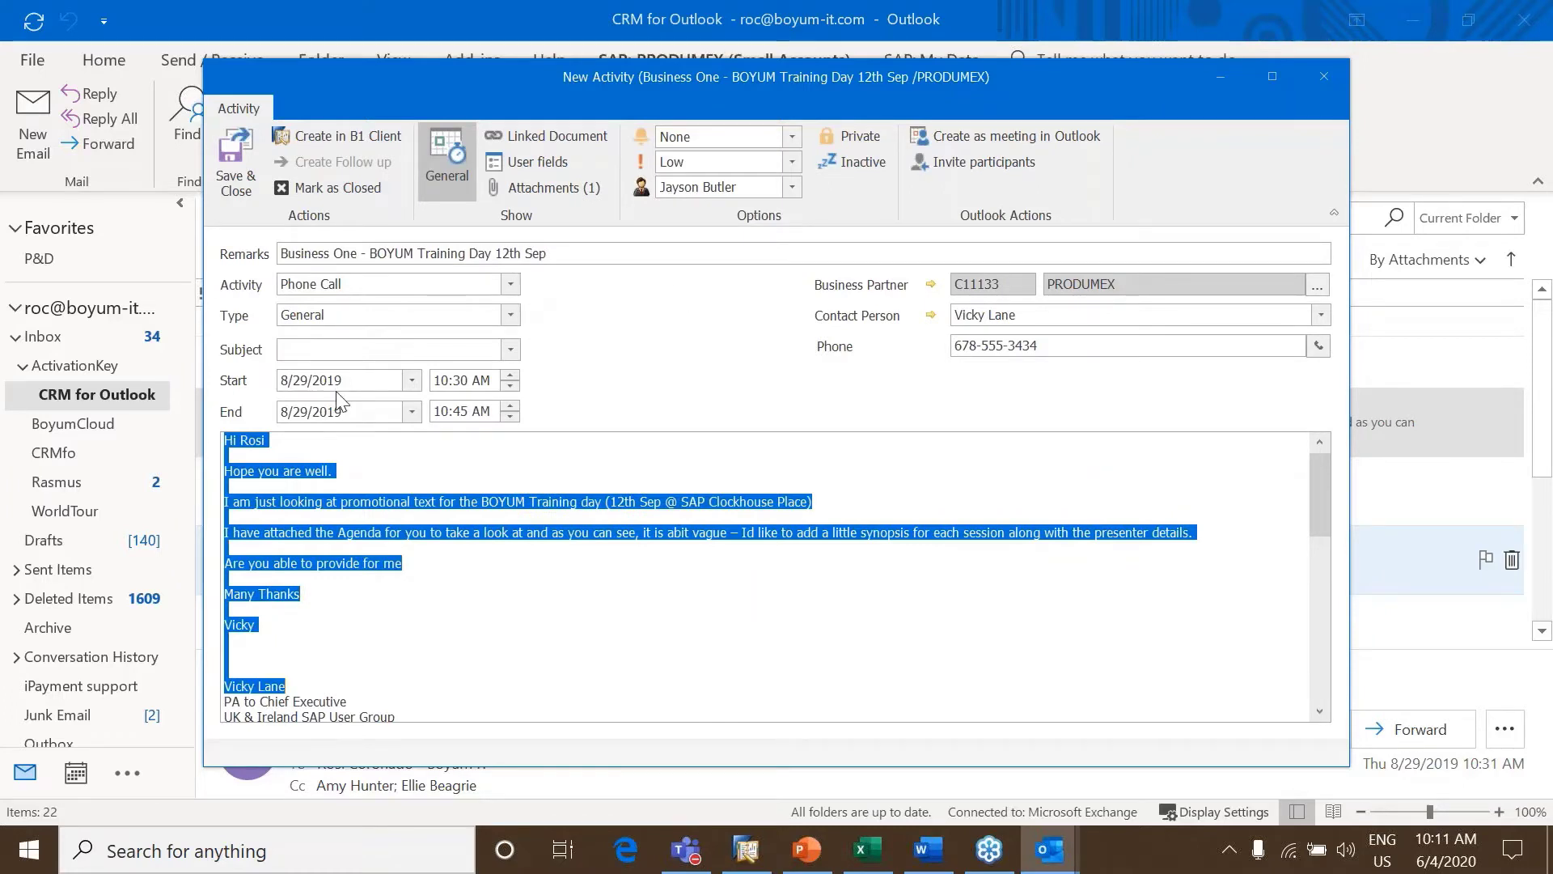
Set the new activity's start date to 6/29/2020
left_click(411, 379)
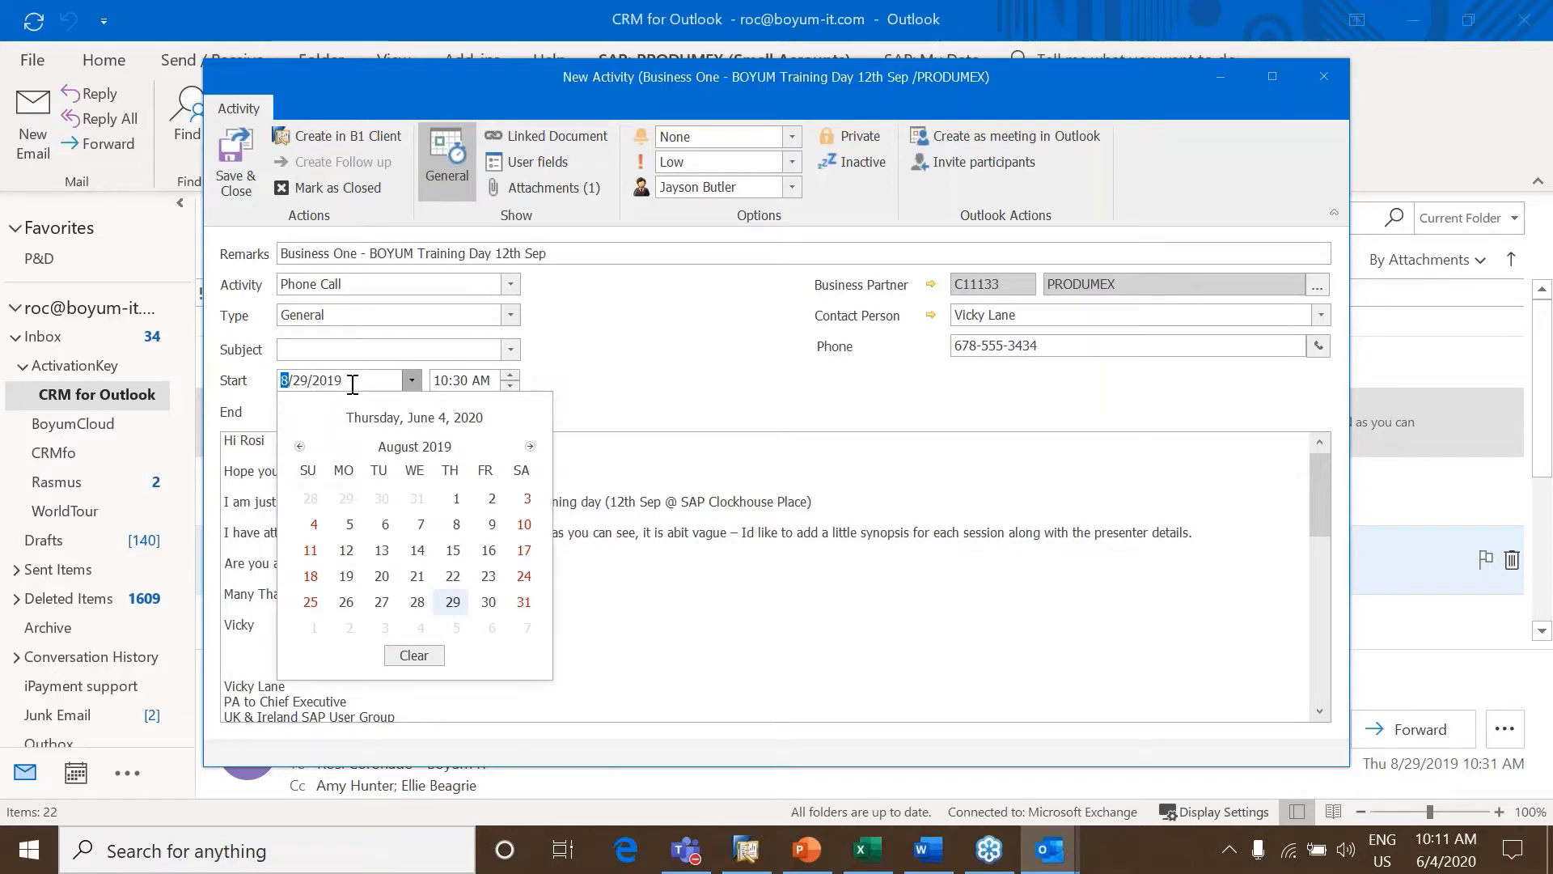
left_click(298, 387)
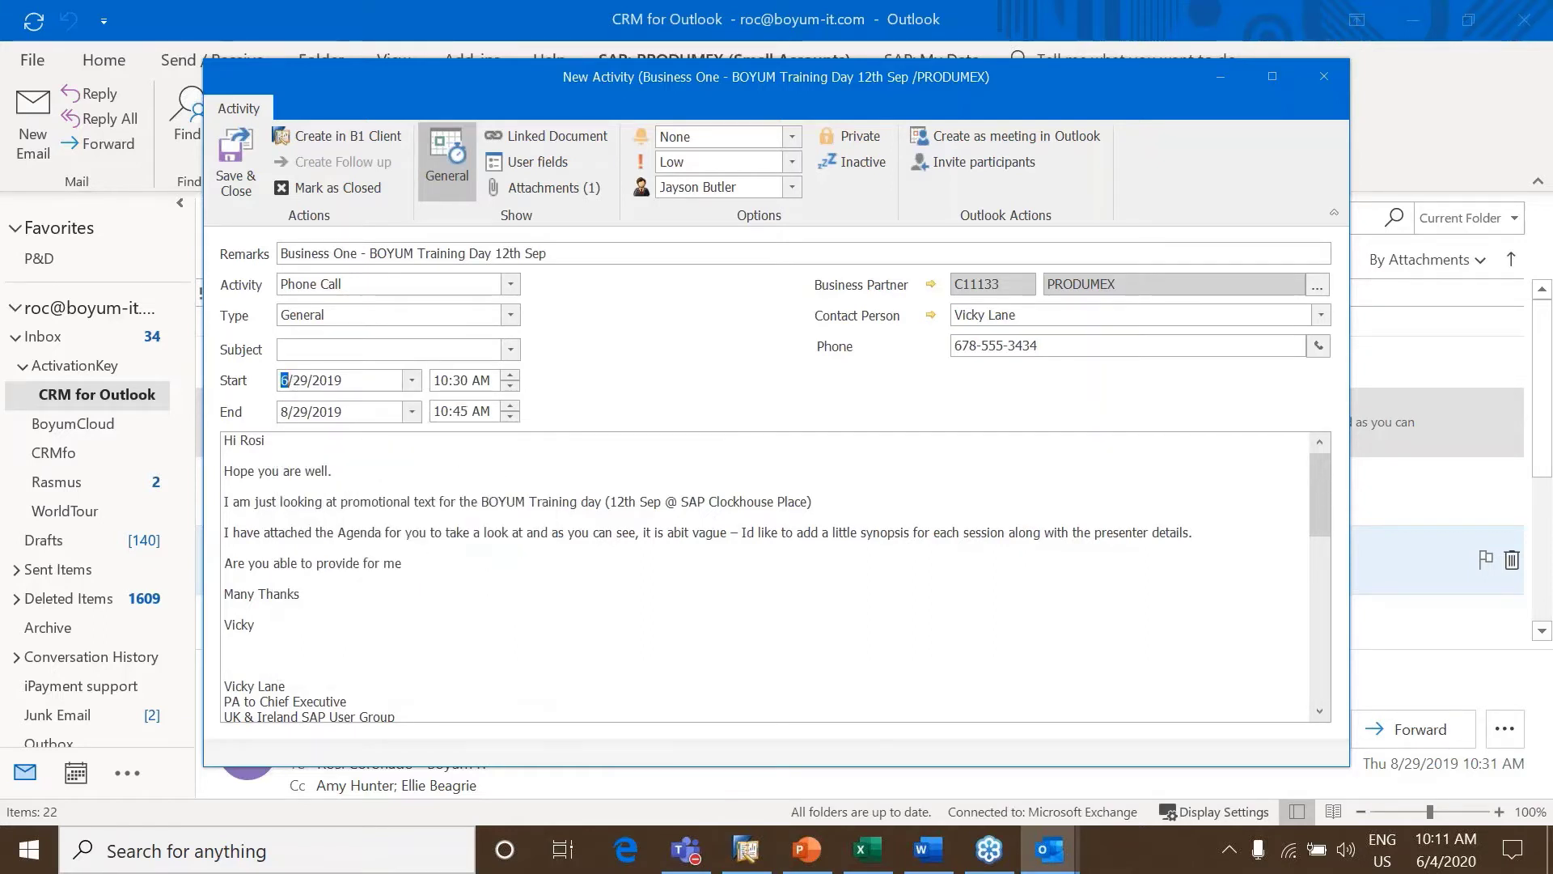
type("6")
left_click(331, 384)
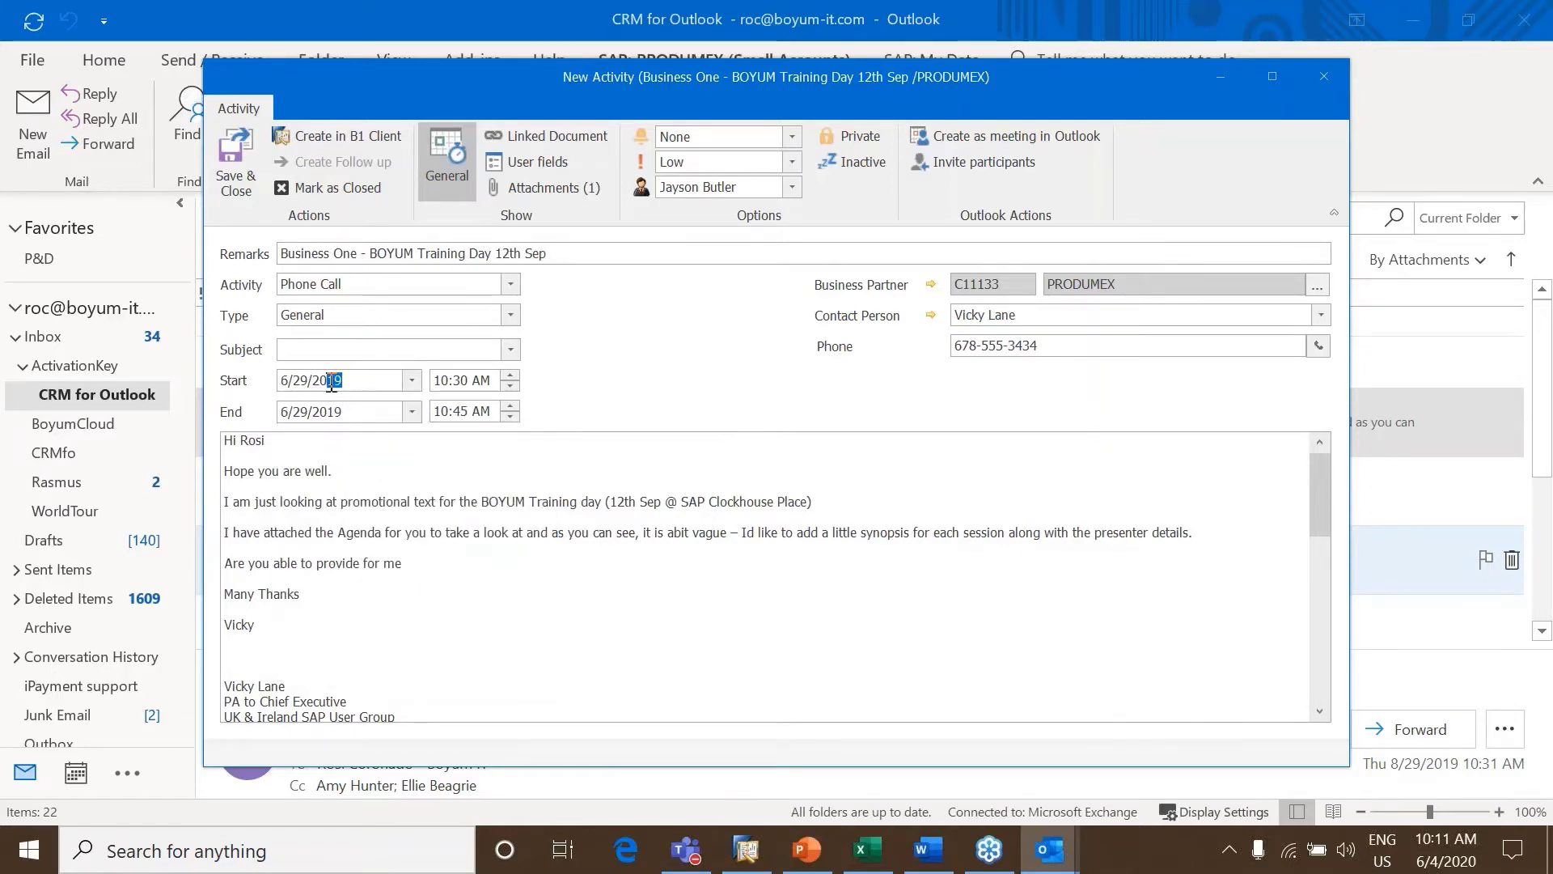
type("20")
key("Tab")
Check the activity's attached agenda file, and link the activity to PRODUMEX sales order 1273
left_click(551, 191)
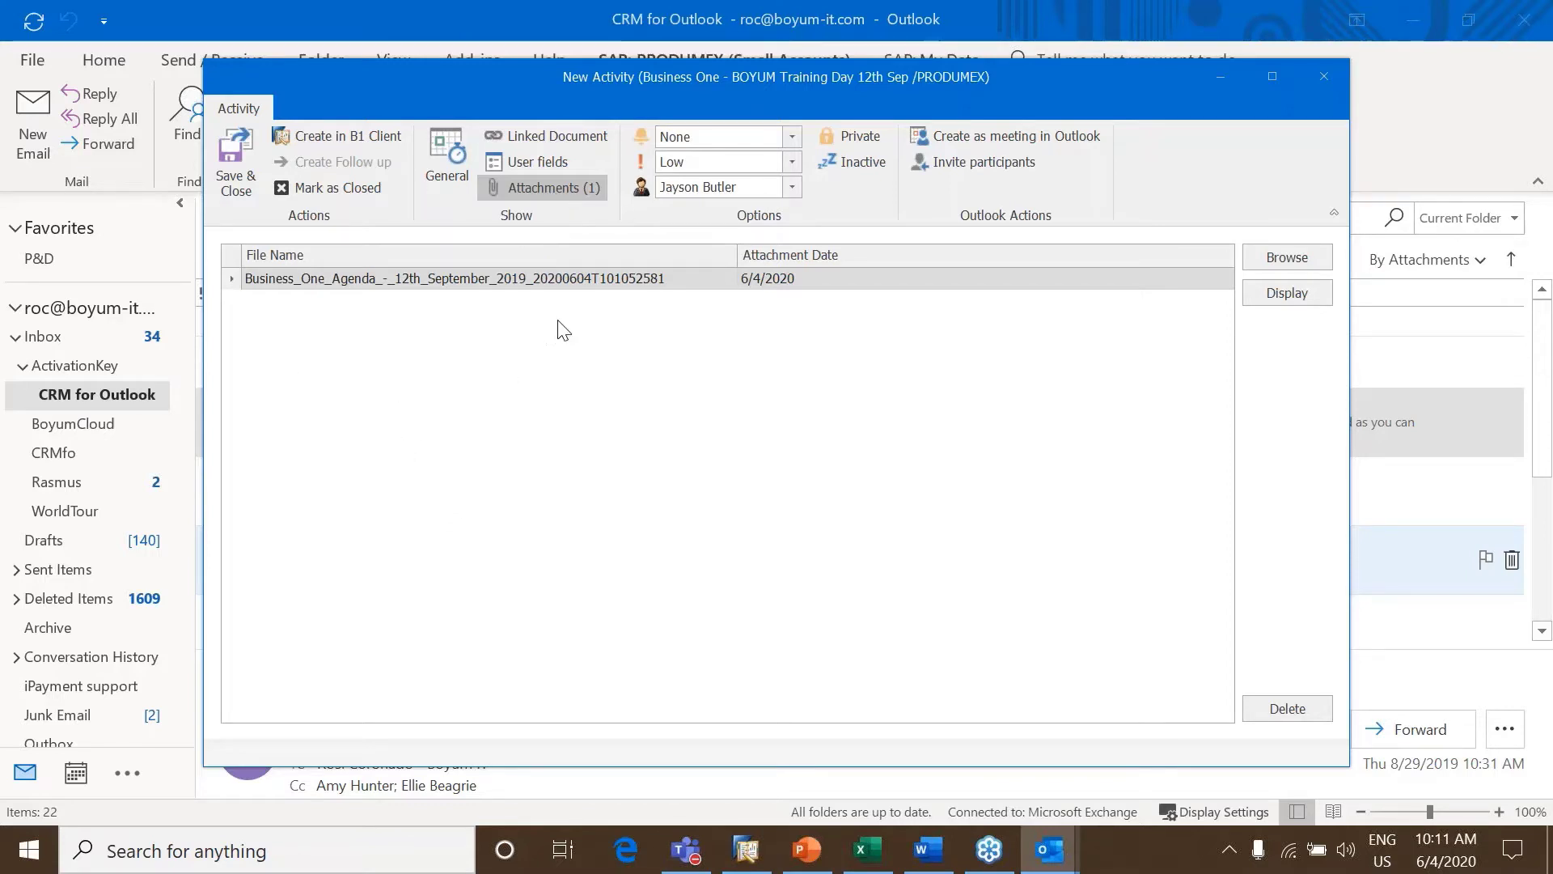
left_click(561, 137)
left_click(1331, 255)
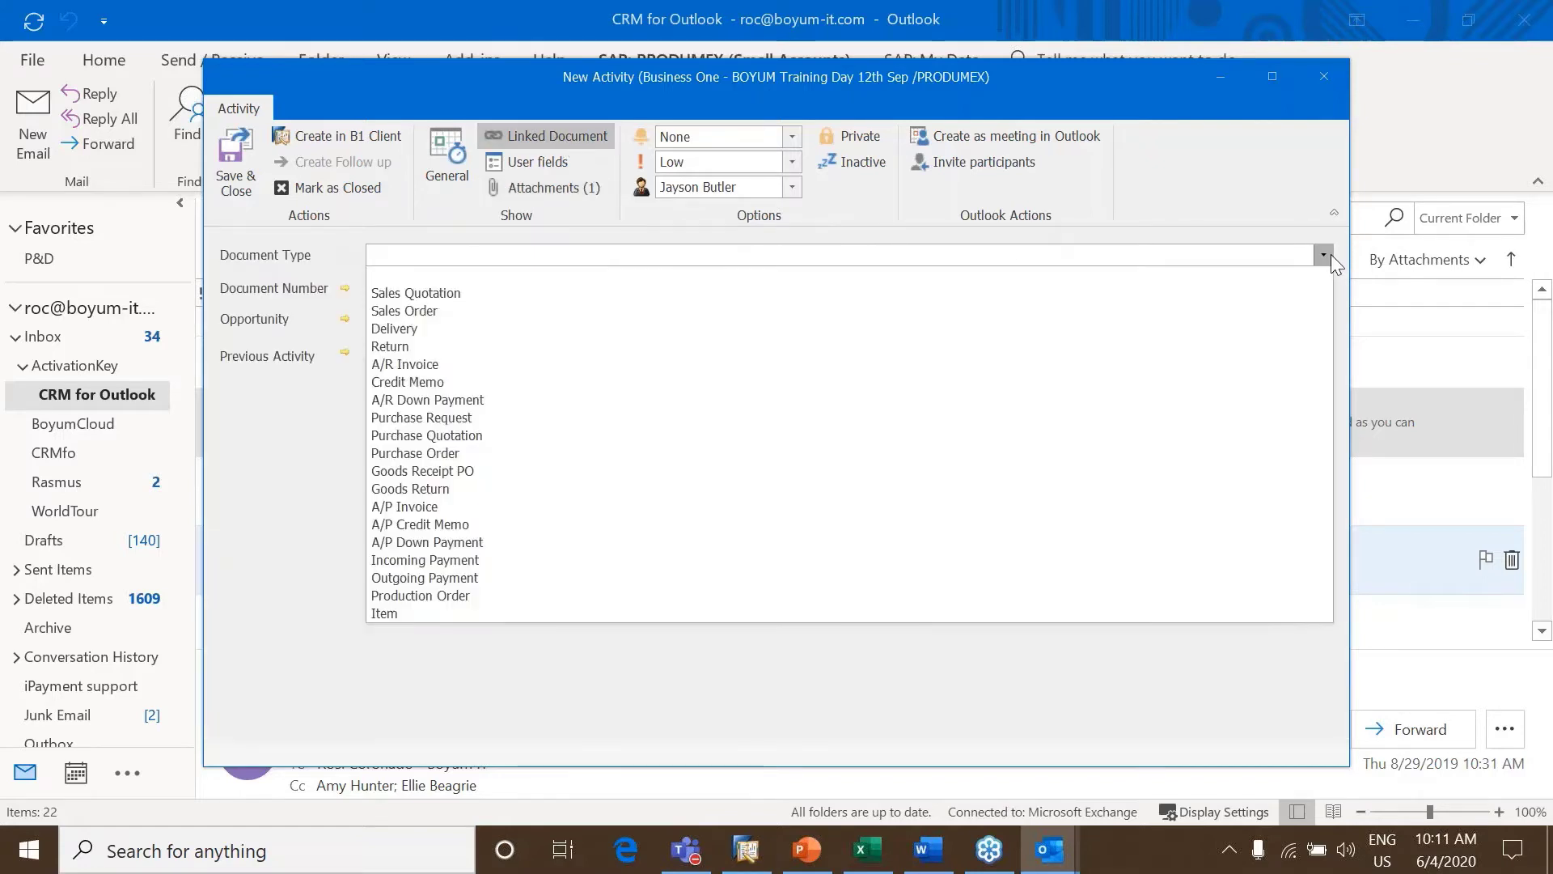
left_click(485, 313)
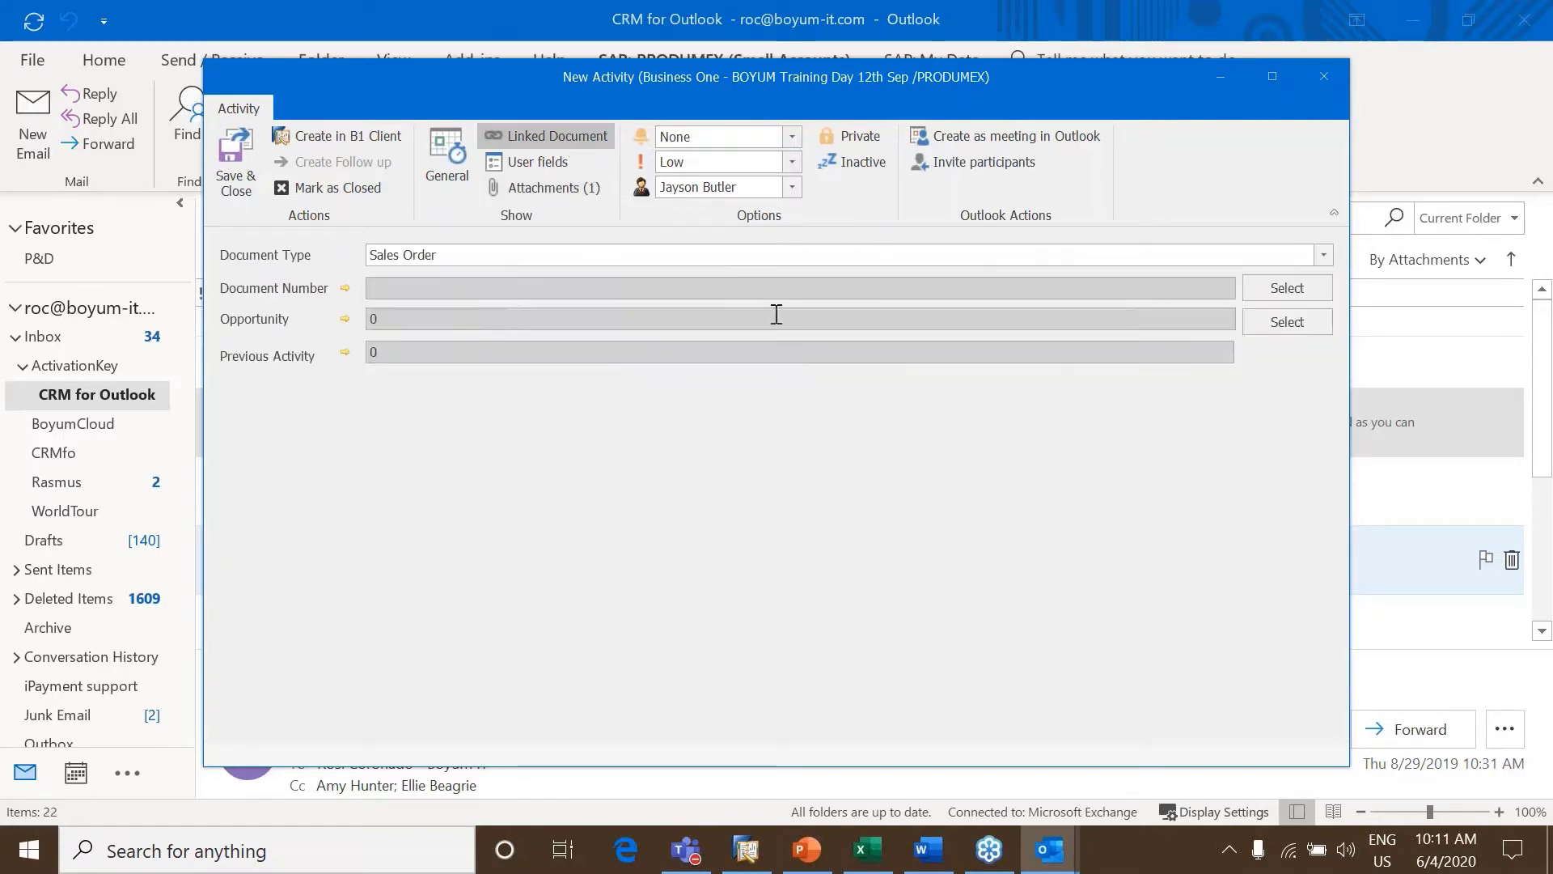
left_click(1294, 291)
left_click(546, 553)
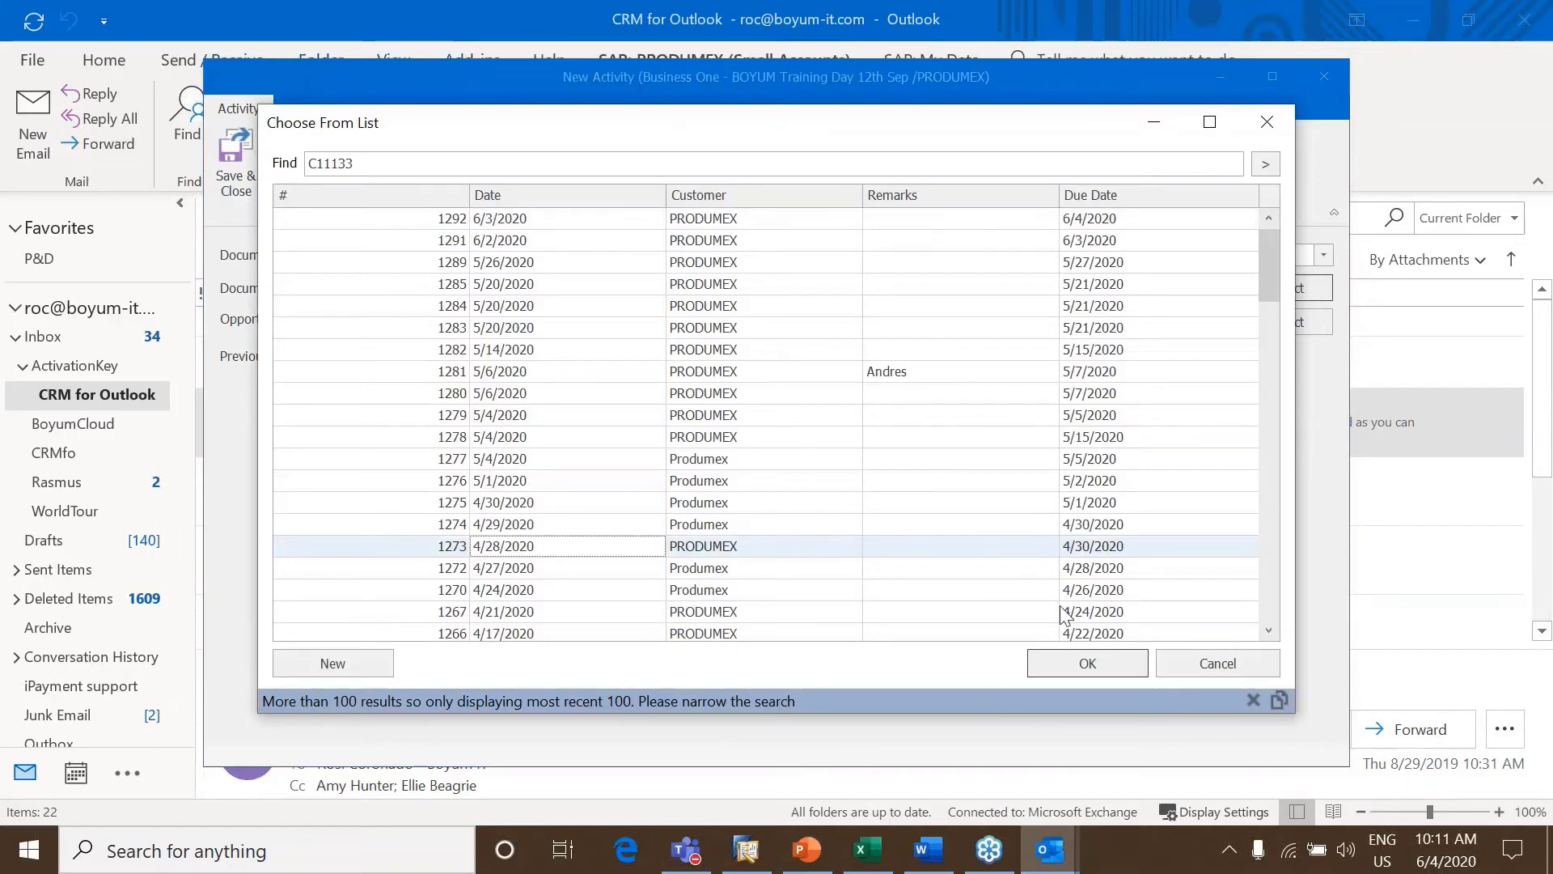
left_click(1089, 665)
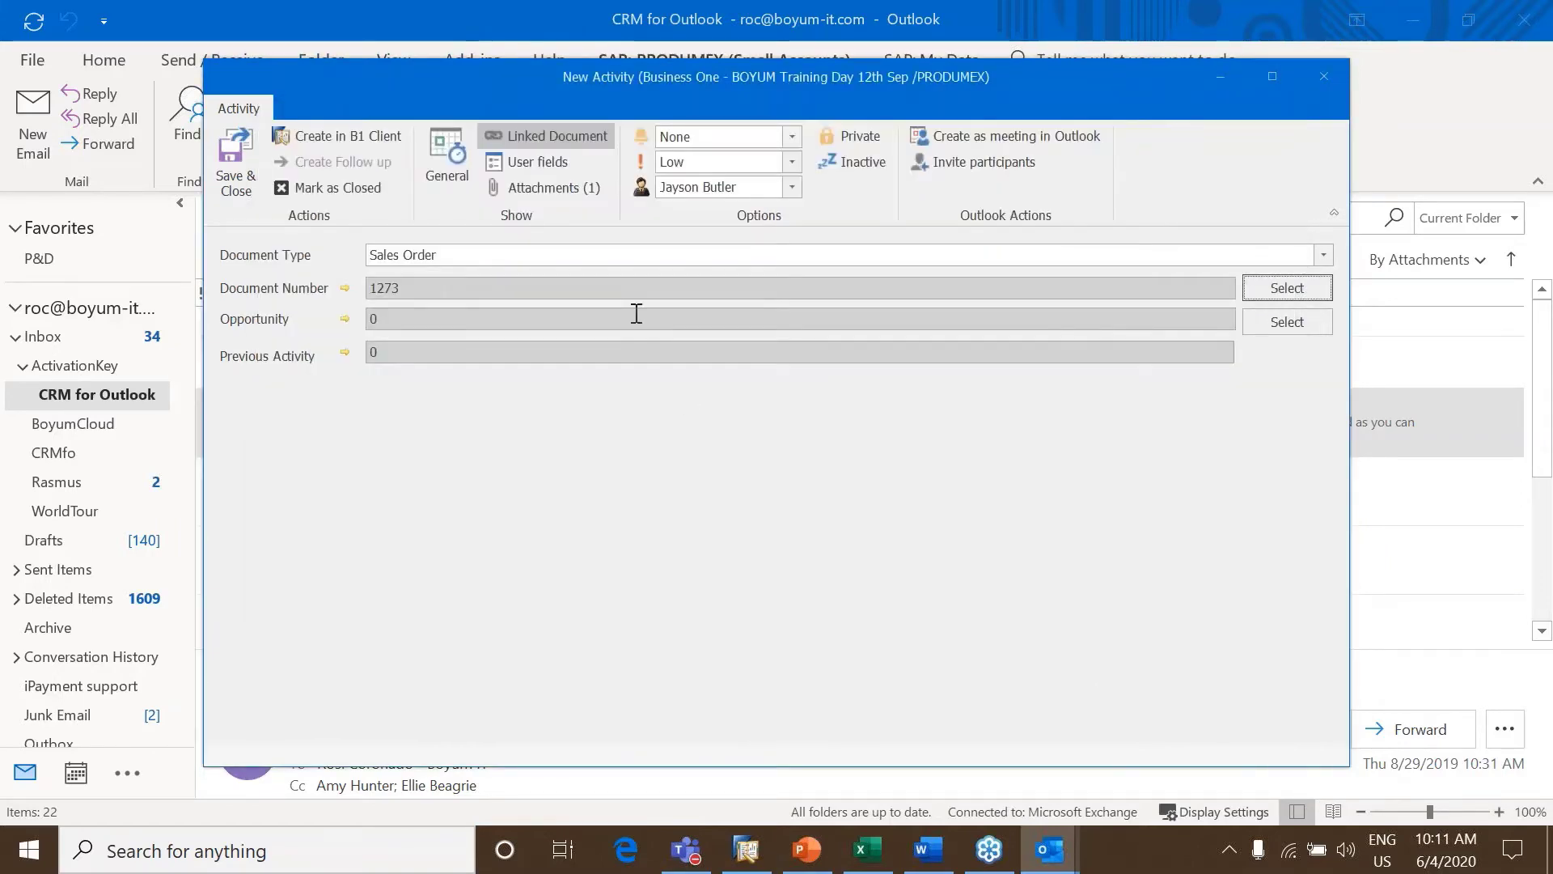
Set the activity to be created as an Outlook meeting with invited participants, and look through the activity and type options
left_click(445, 155)
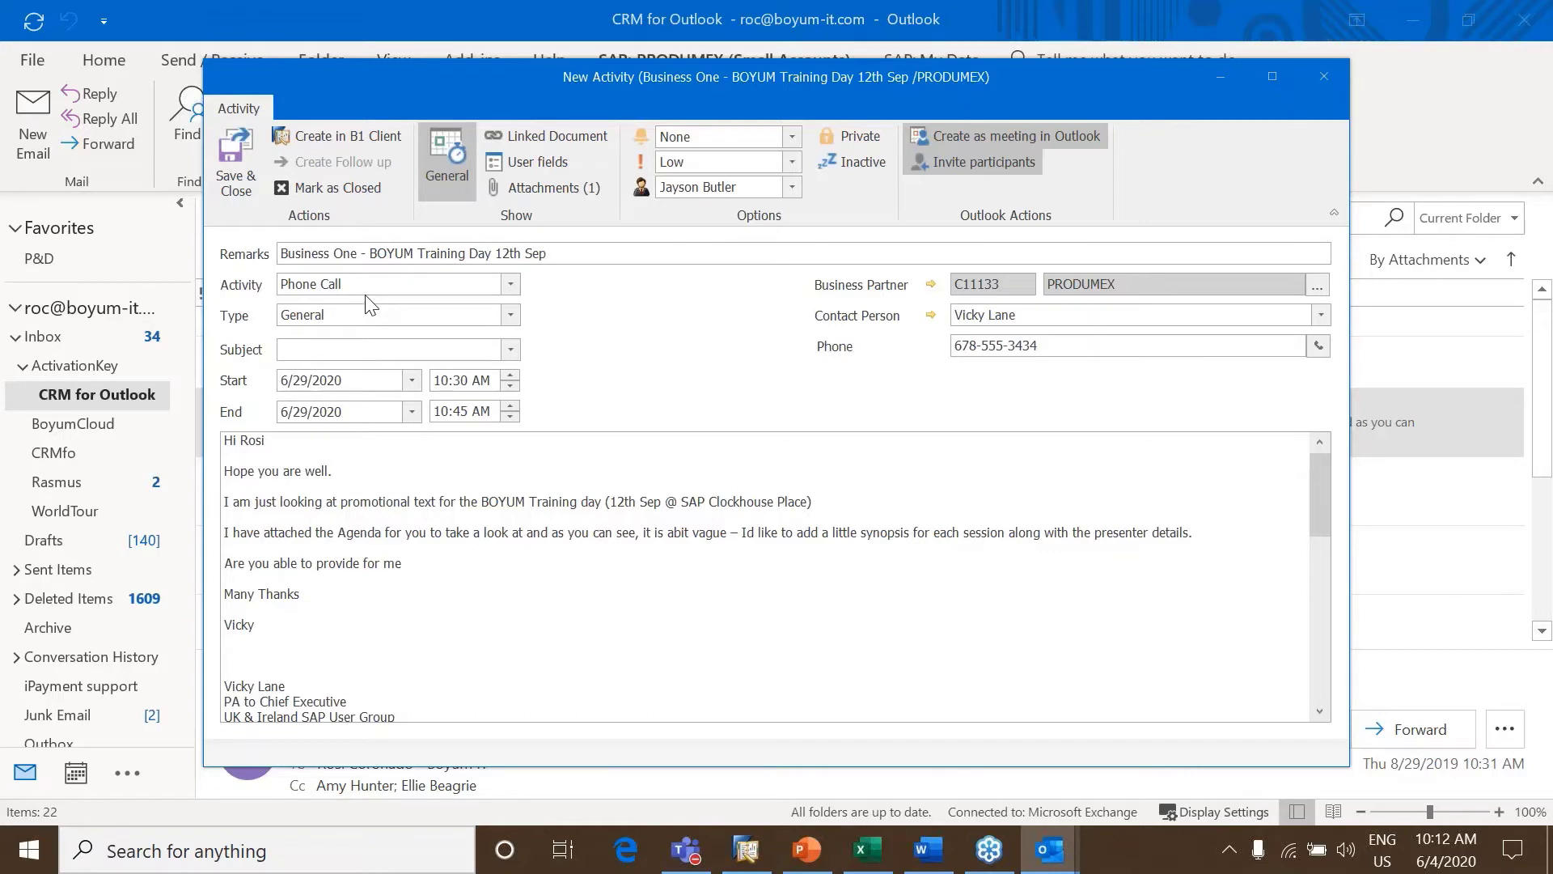
left_click(511, 284)
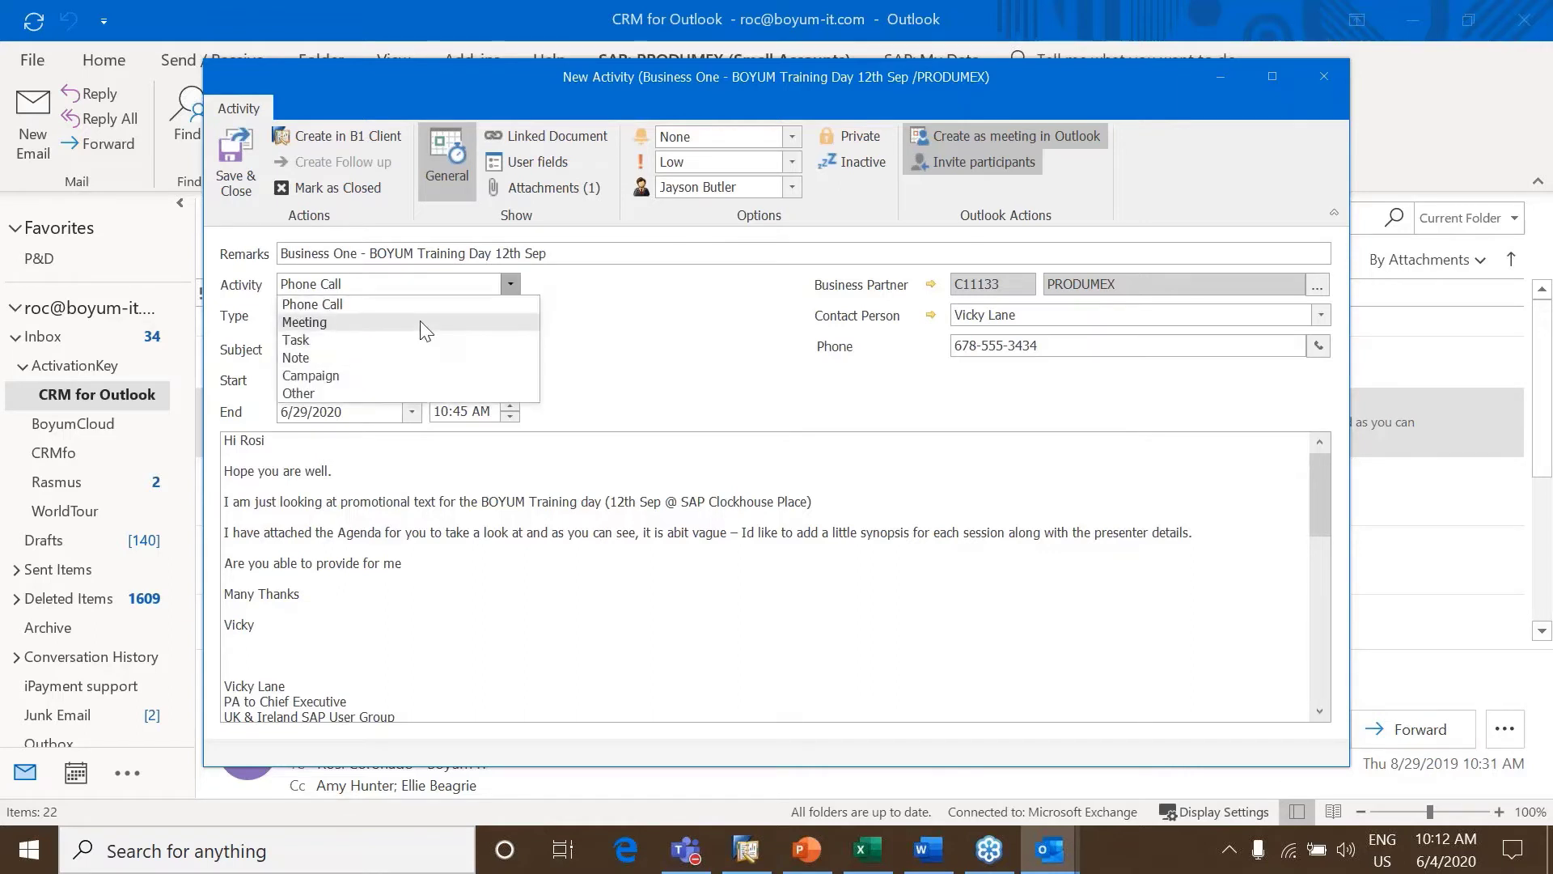
left_click(619, 346)
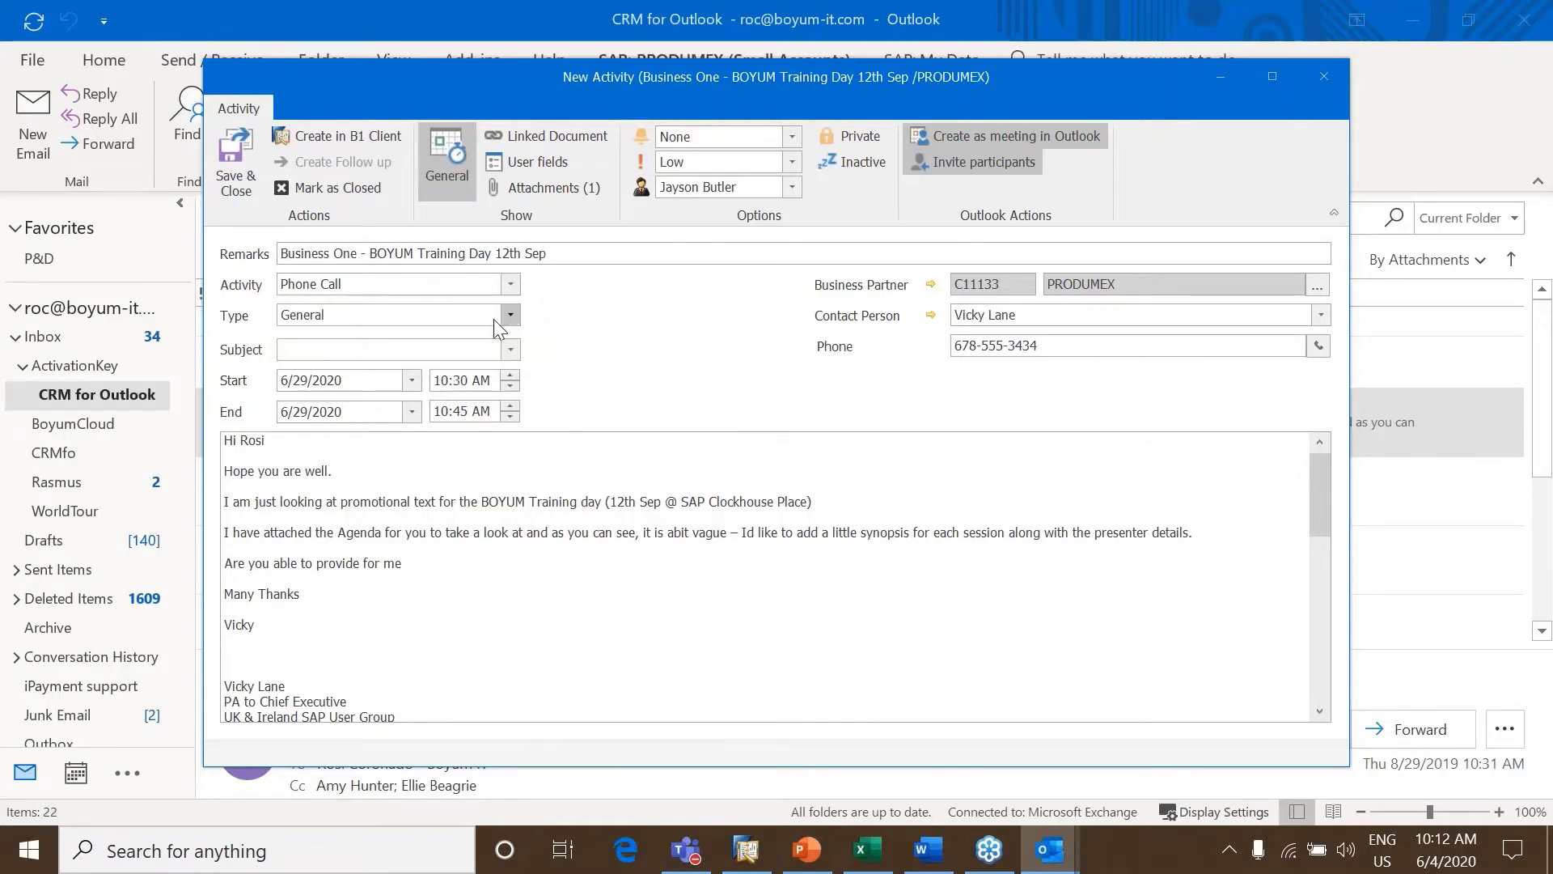
left_click(507, 317)
left_click(663, 350)
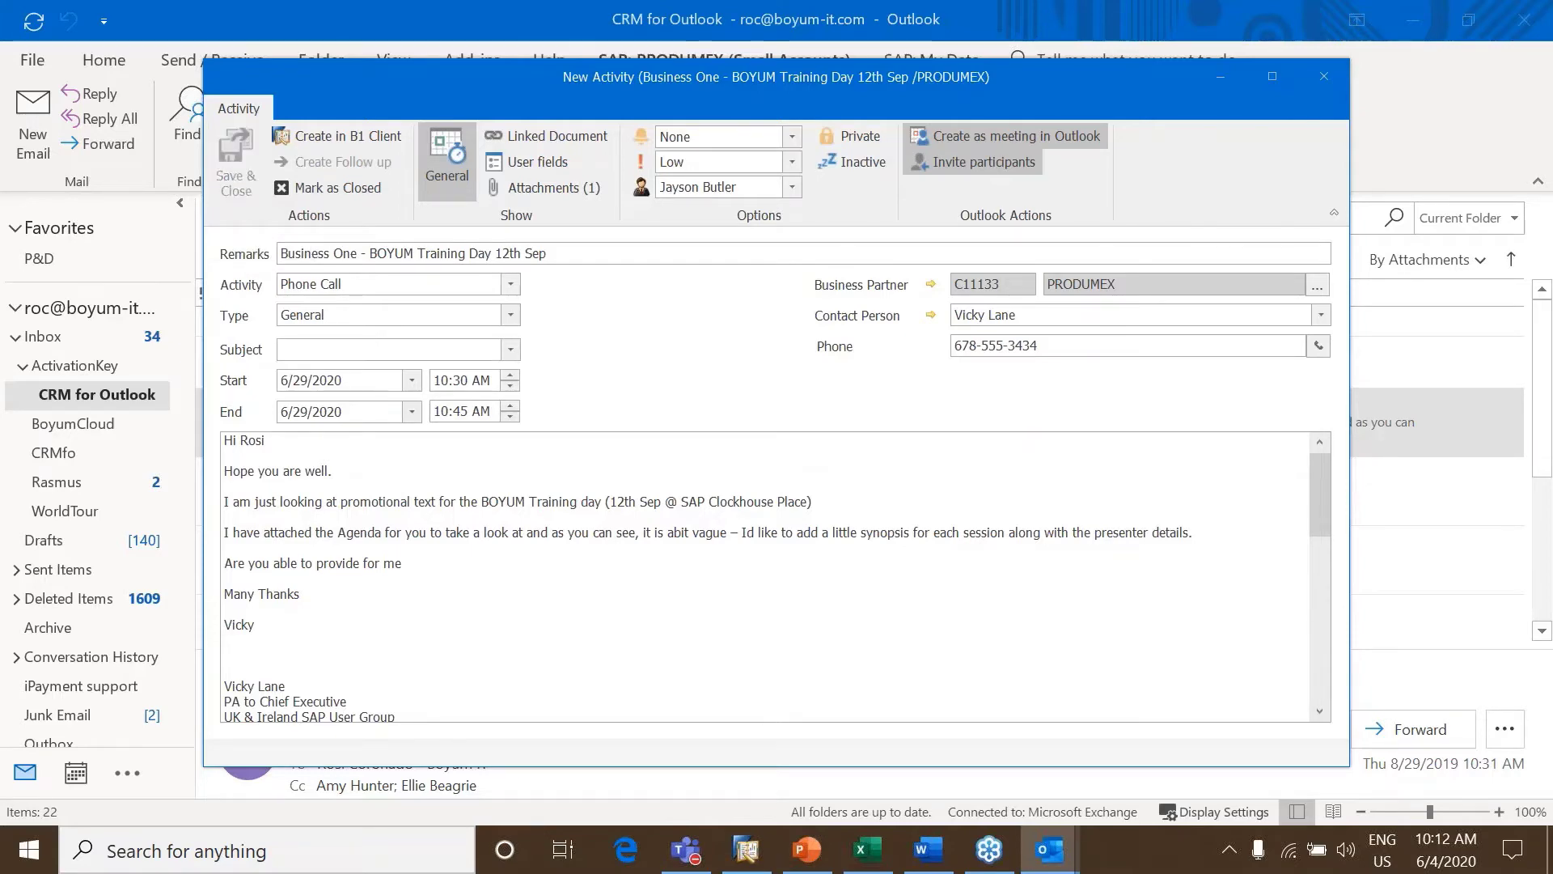
Save the activity and send its meeting invitation to a Boyum IT colleague as required attendee, without adding a file or location
left_click(236, 158)
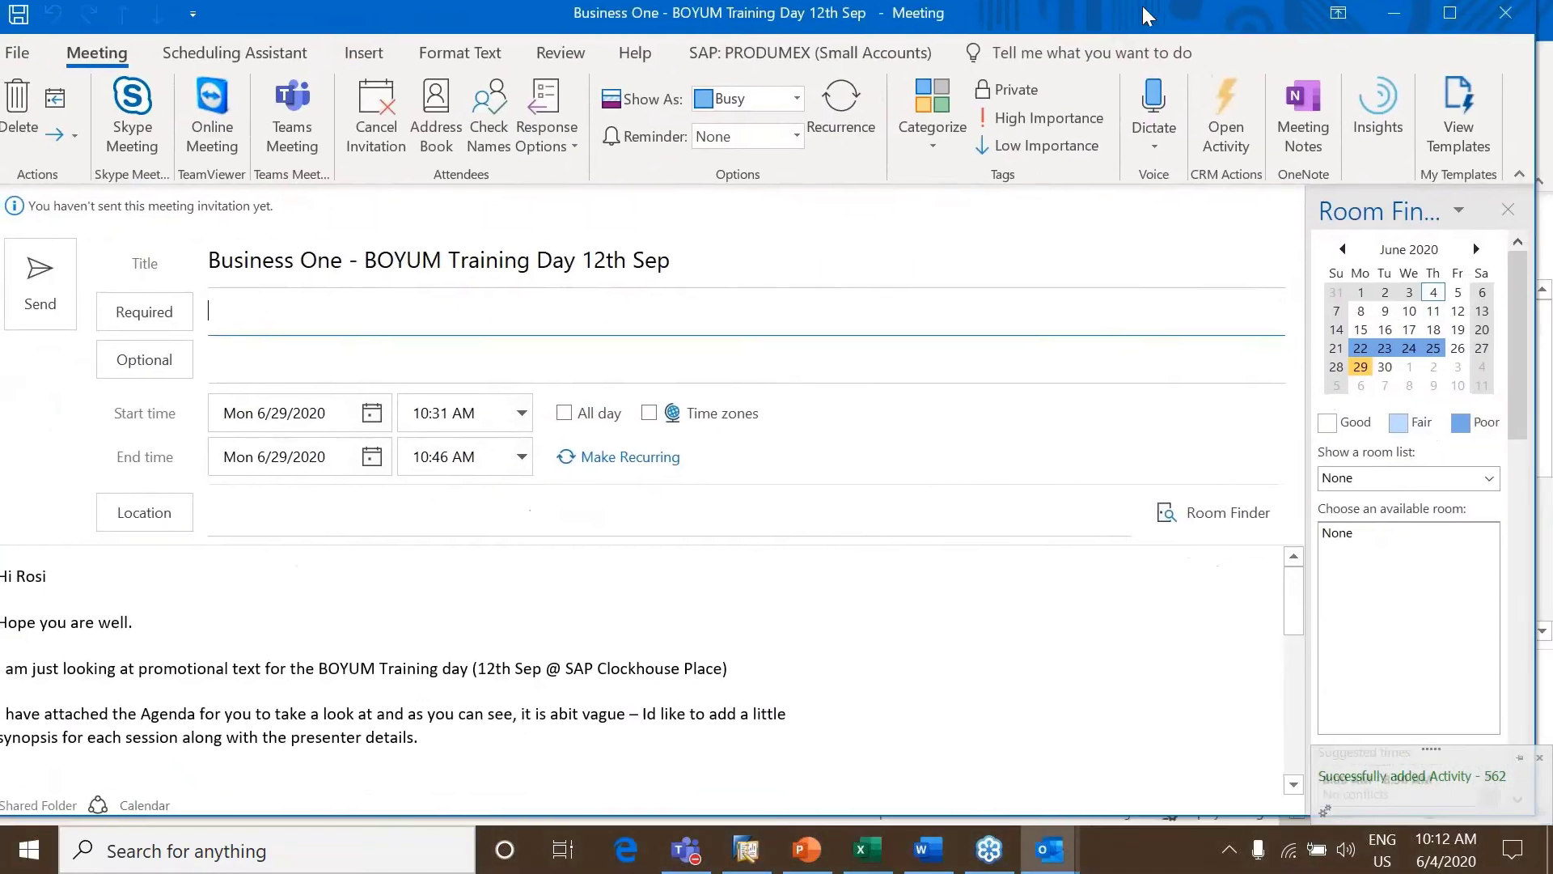
type("dere")
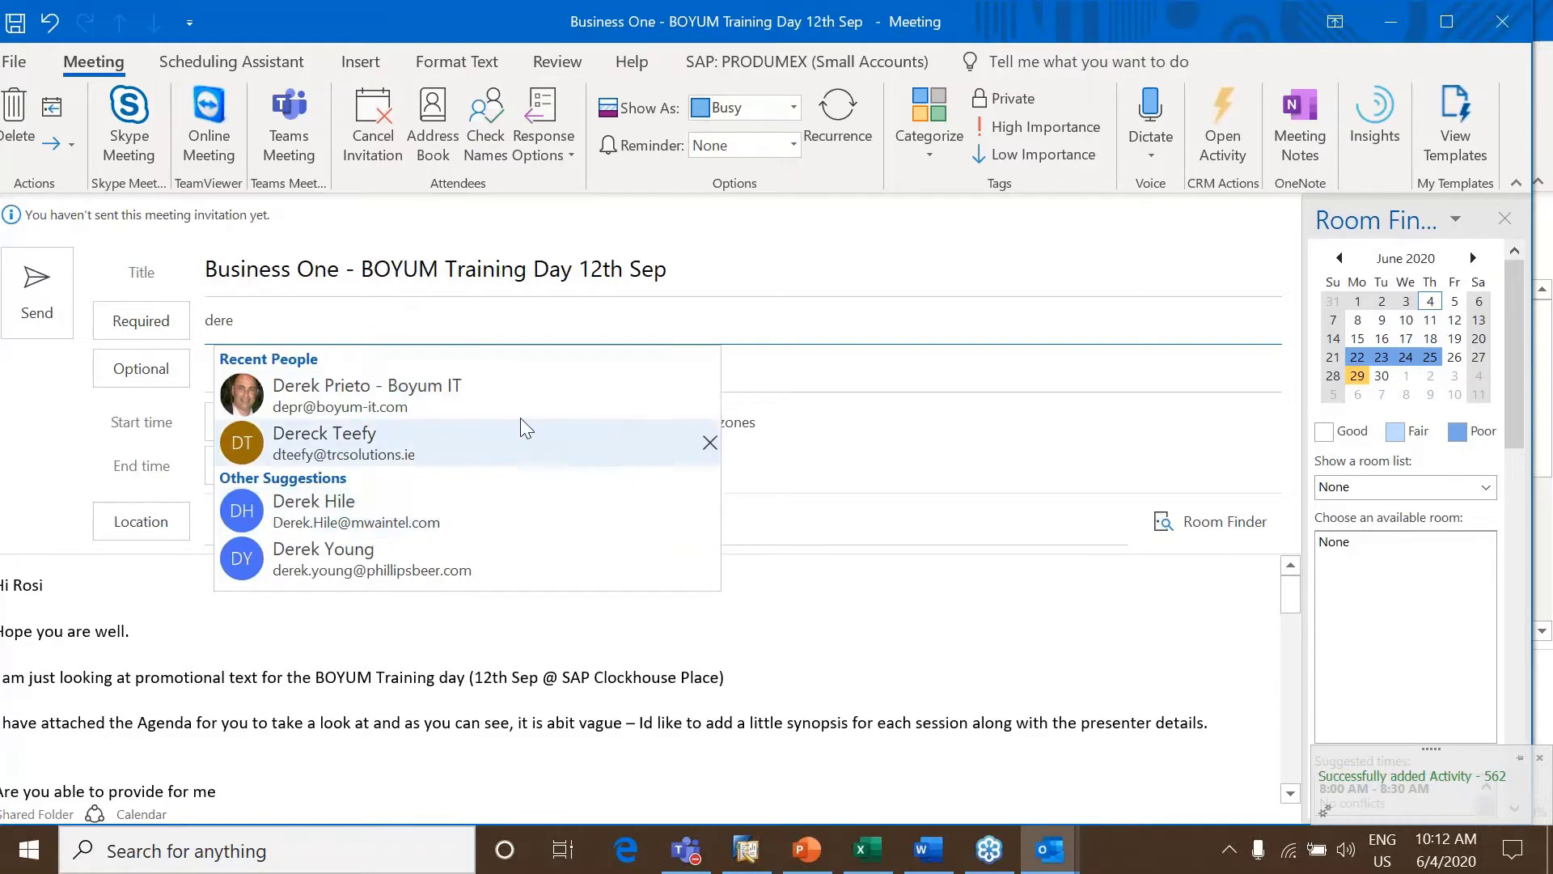
key("Return")
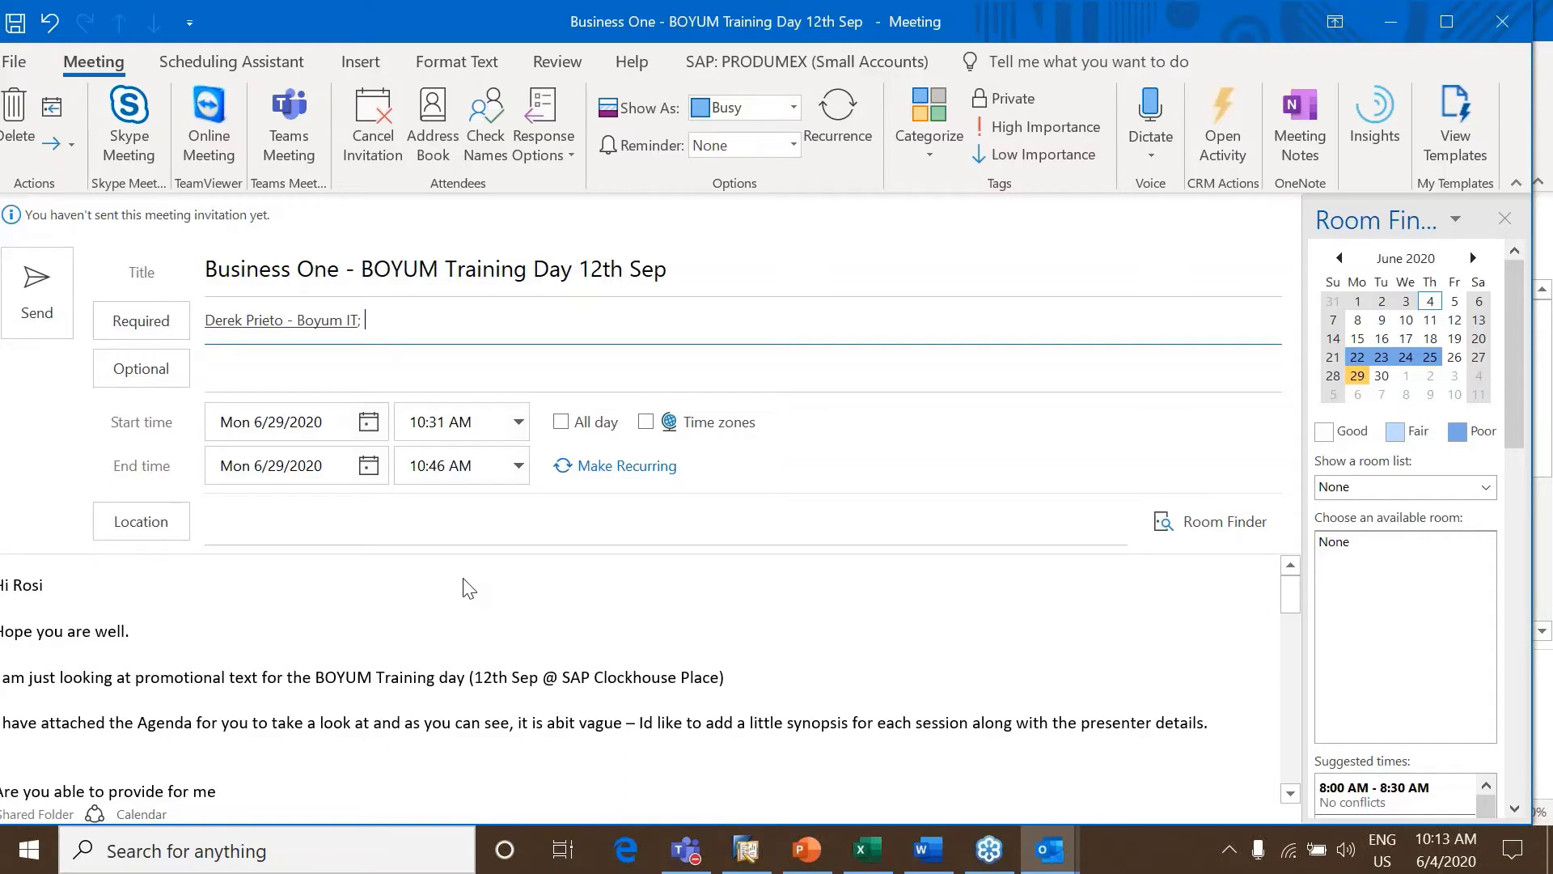
left_click(39, 303)
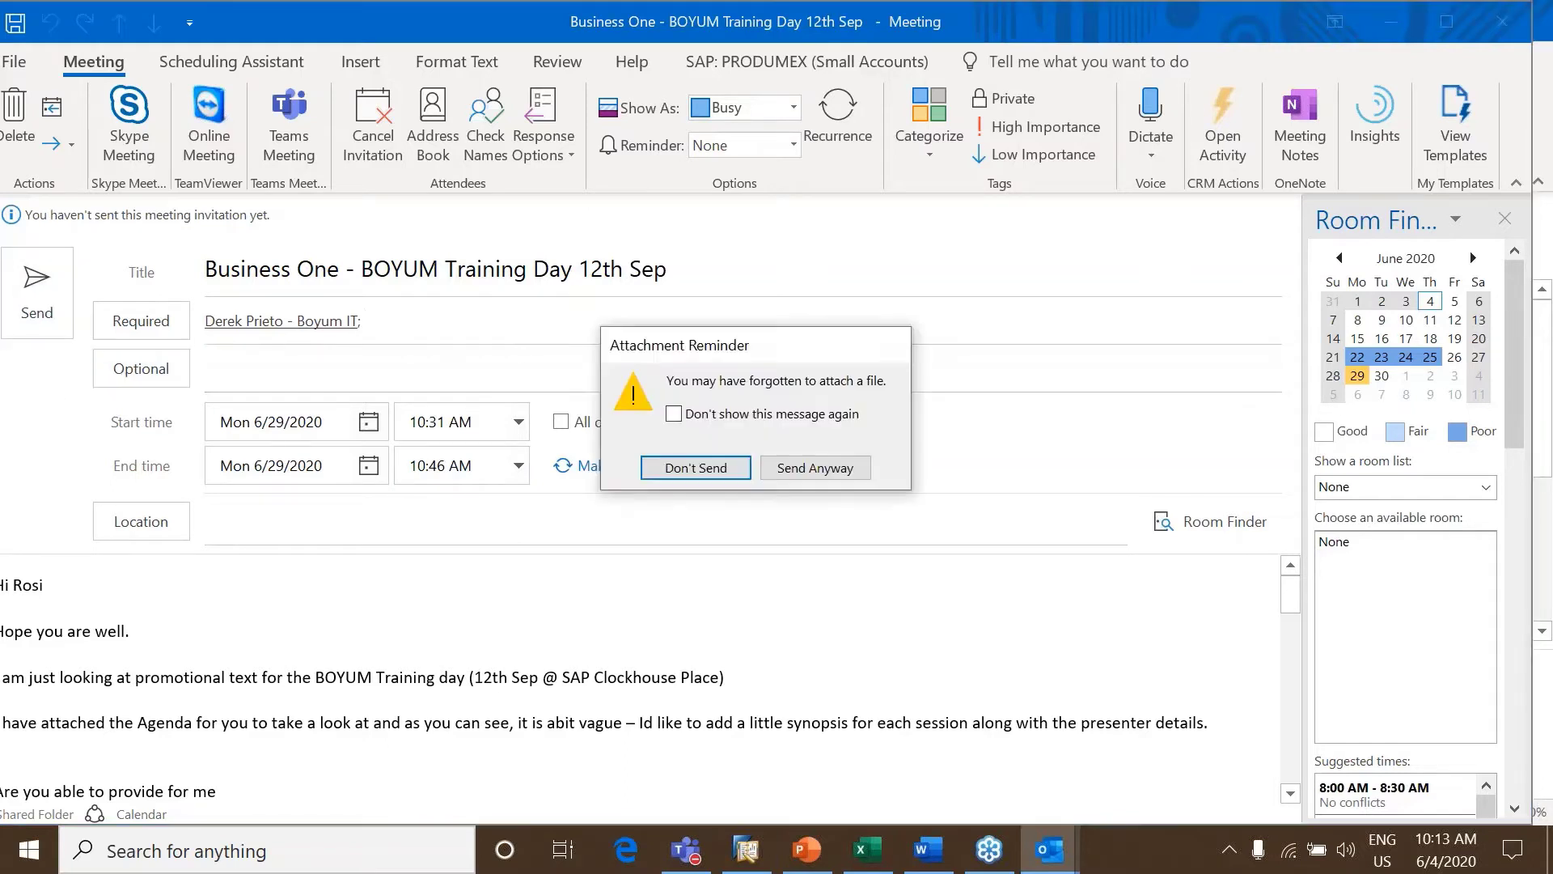
left_click(801, 469)
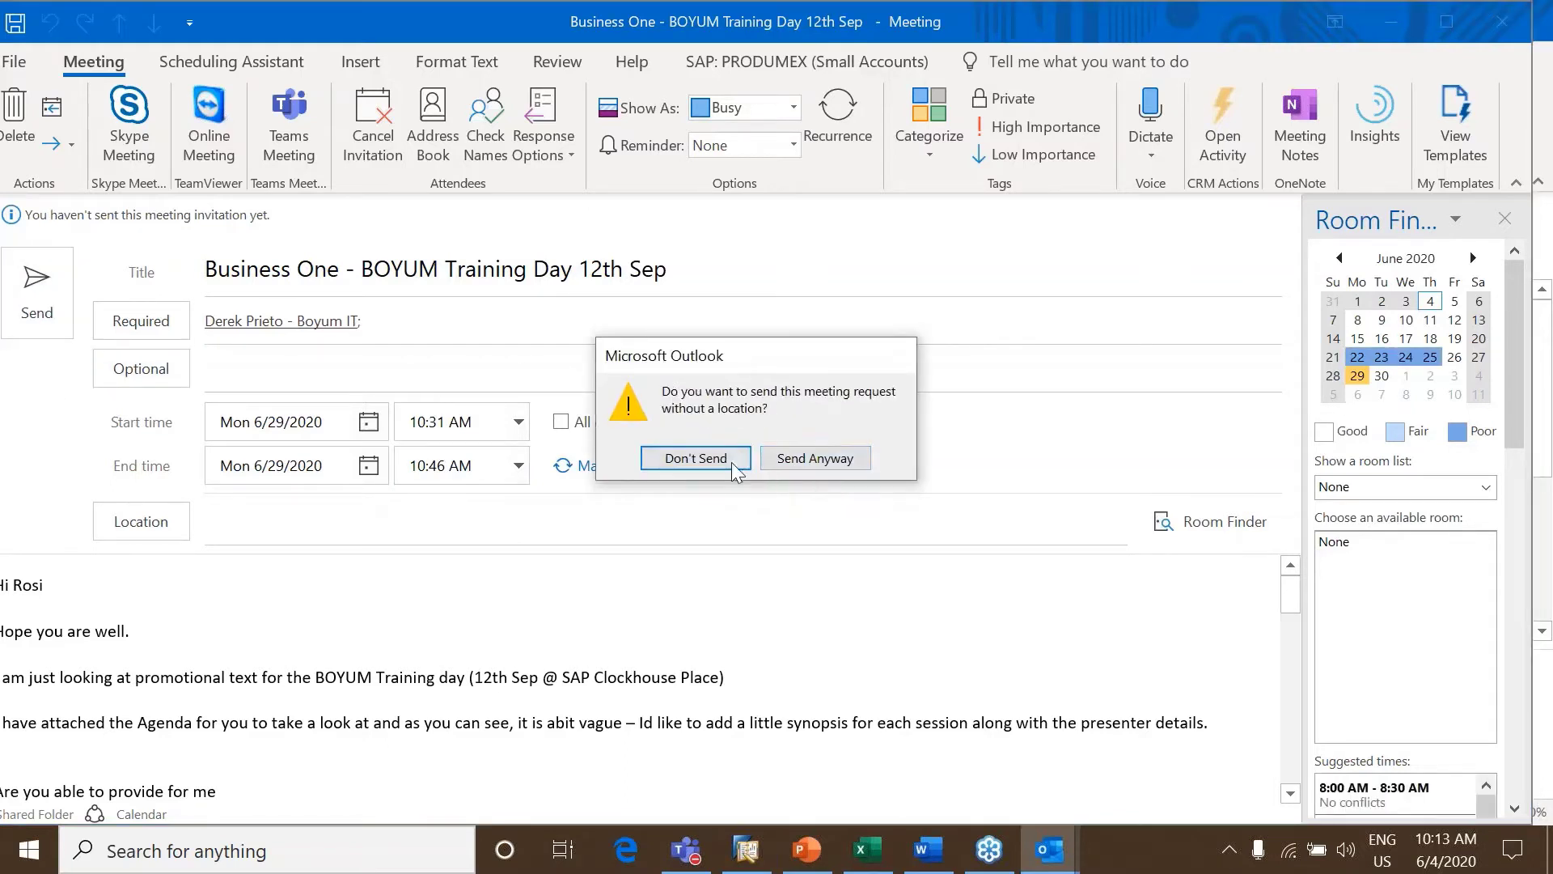
left_click(782, 460)
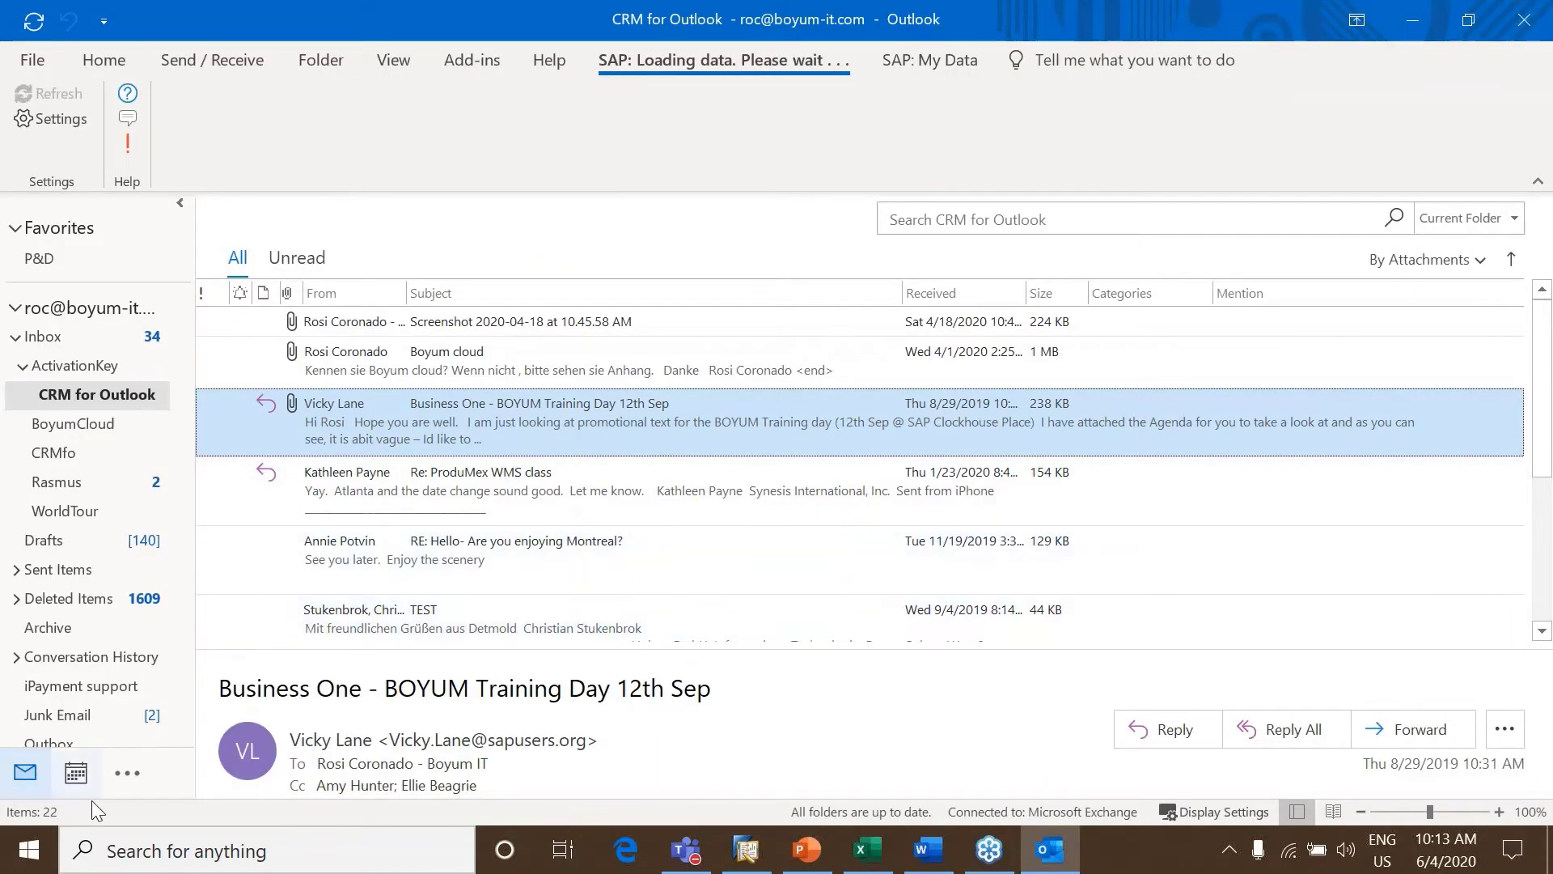
View the BOYUM Training Day meeting on June 29 in the calendar's day view, open its details, and return to the mail folder
mouse_move(81, 783)
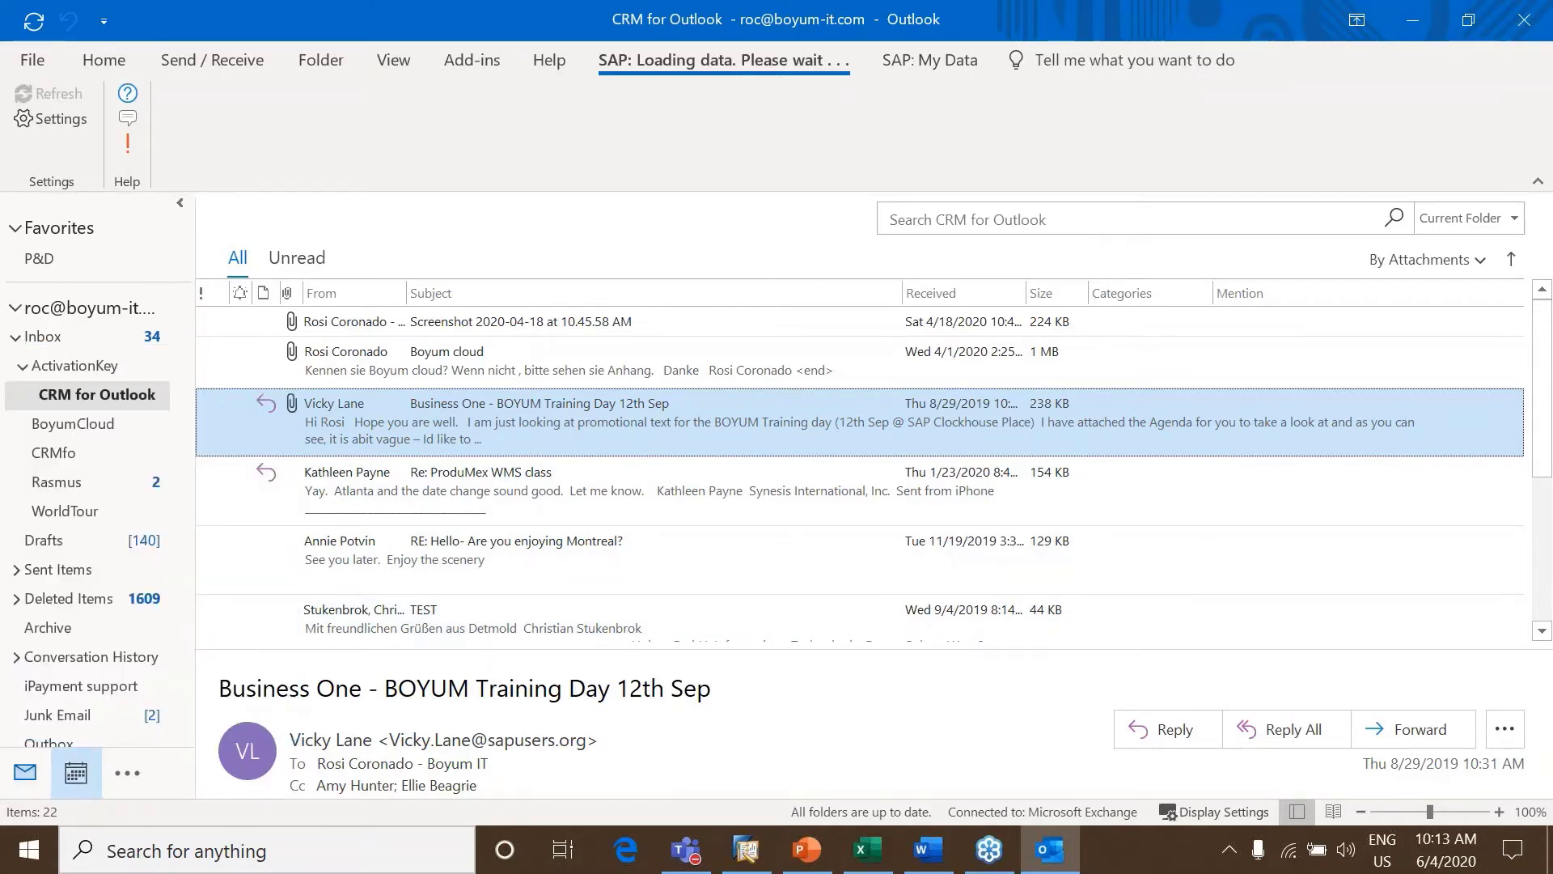
left_click(75, 773)
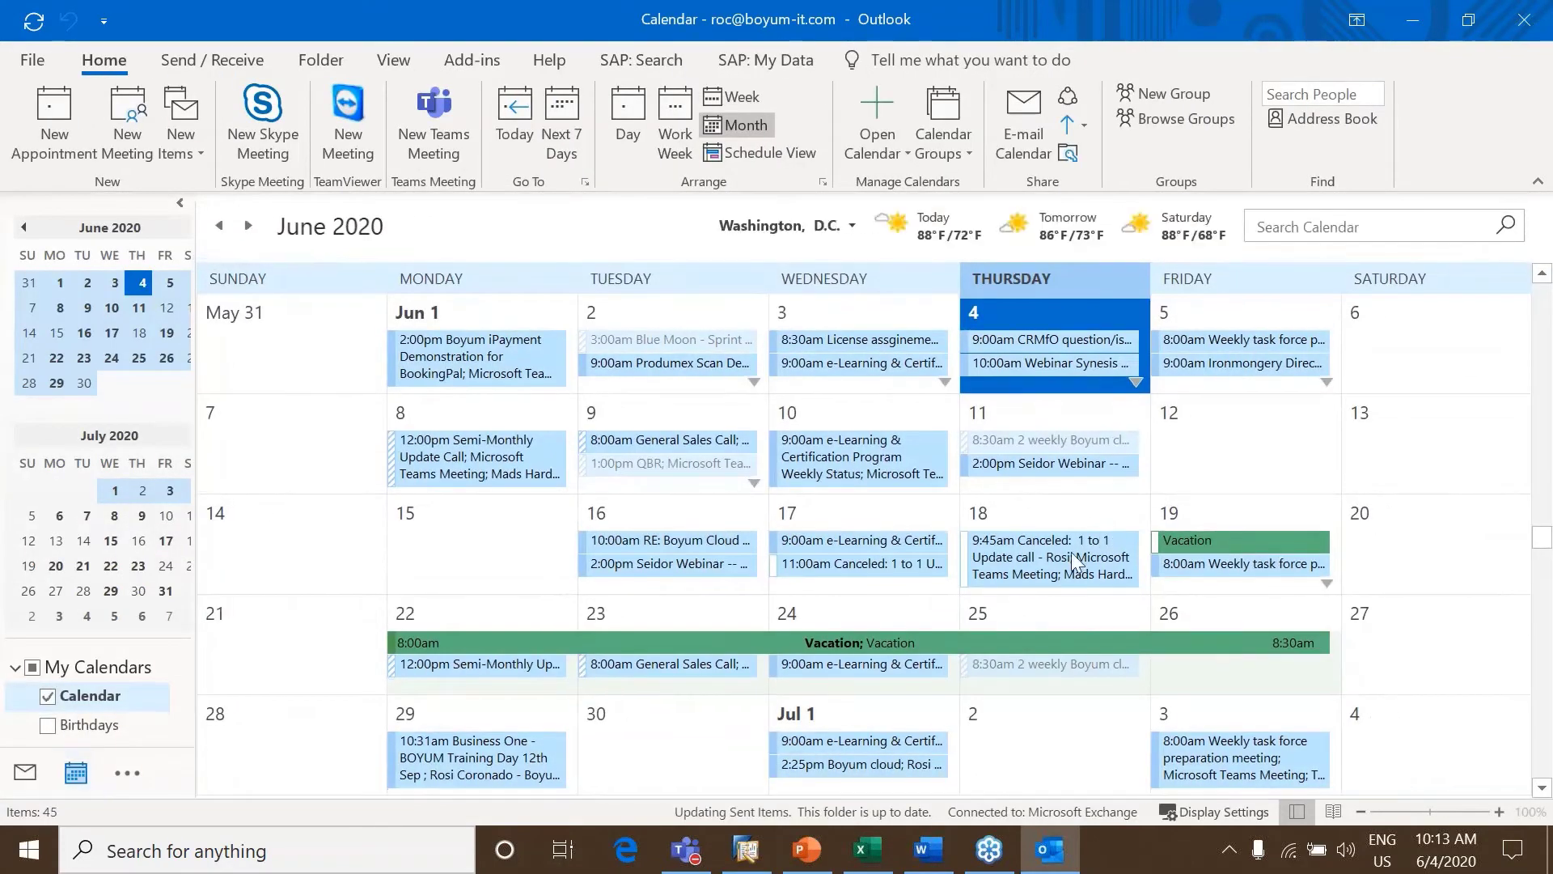
left_click(450, 718)
left_click(635, 114)
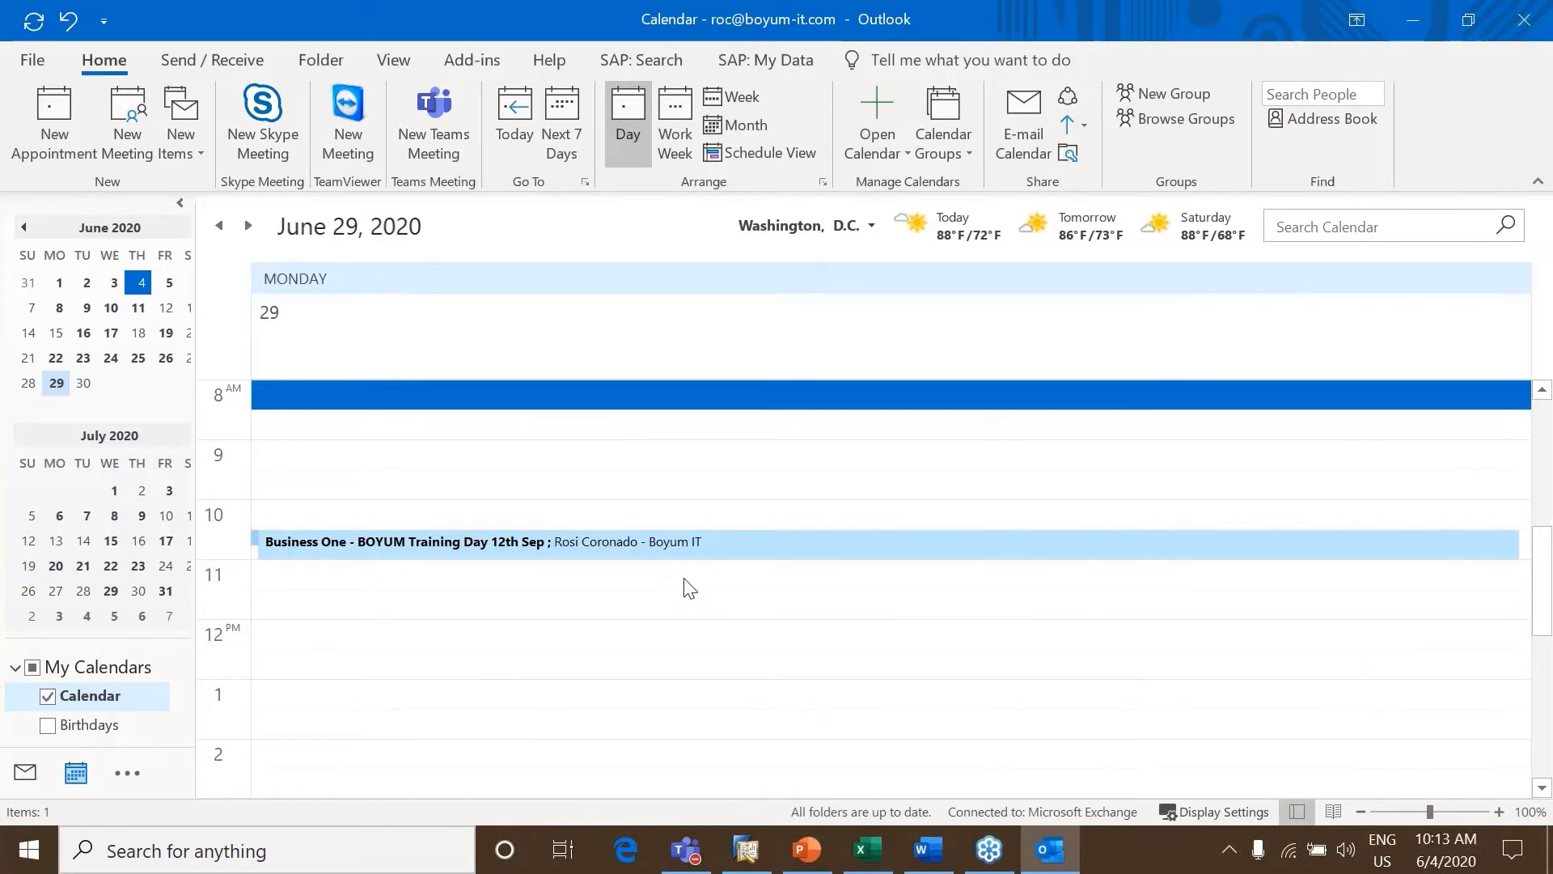
left_click(676, 549)
double_click(676, 548)
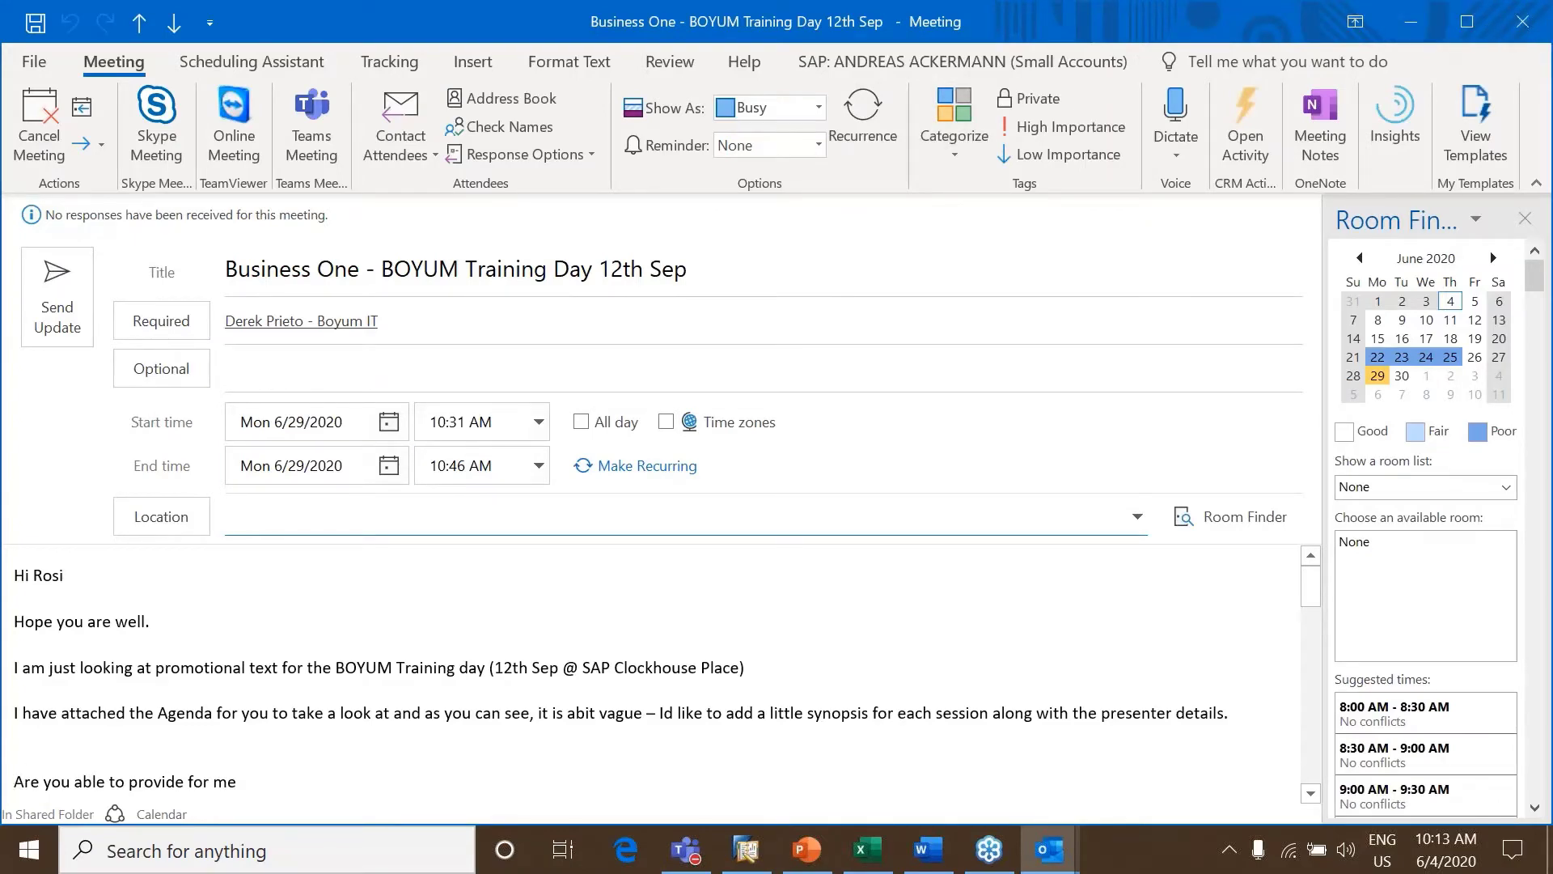
left_click(1523, 22)
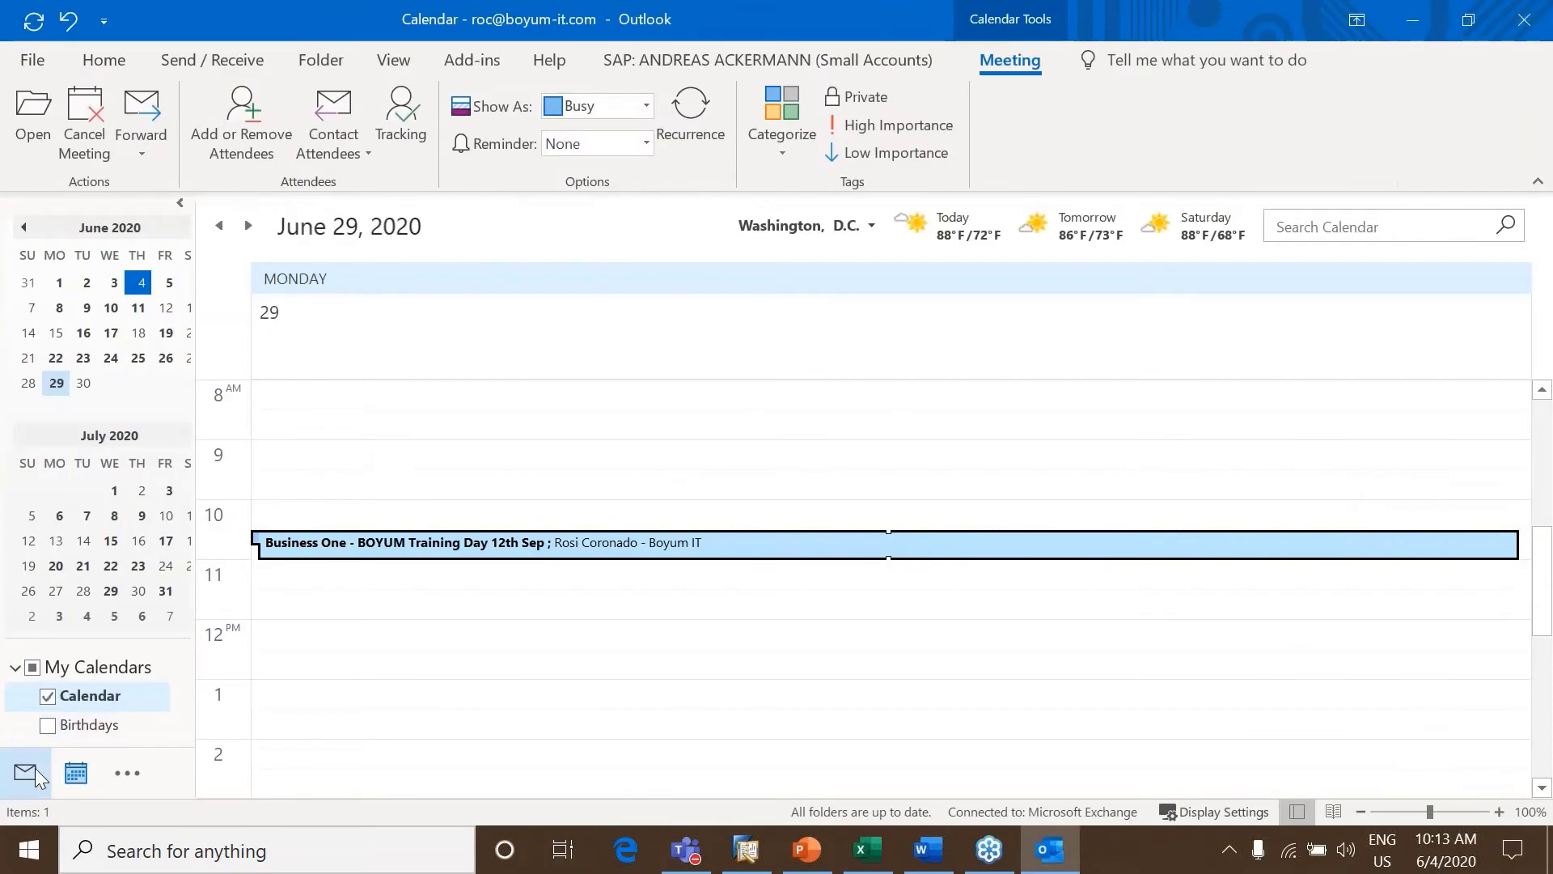
left_click(27, 773)
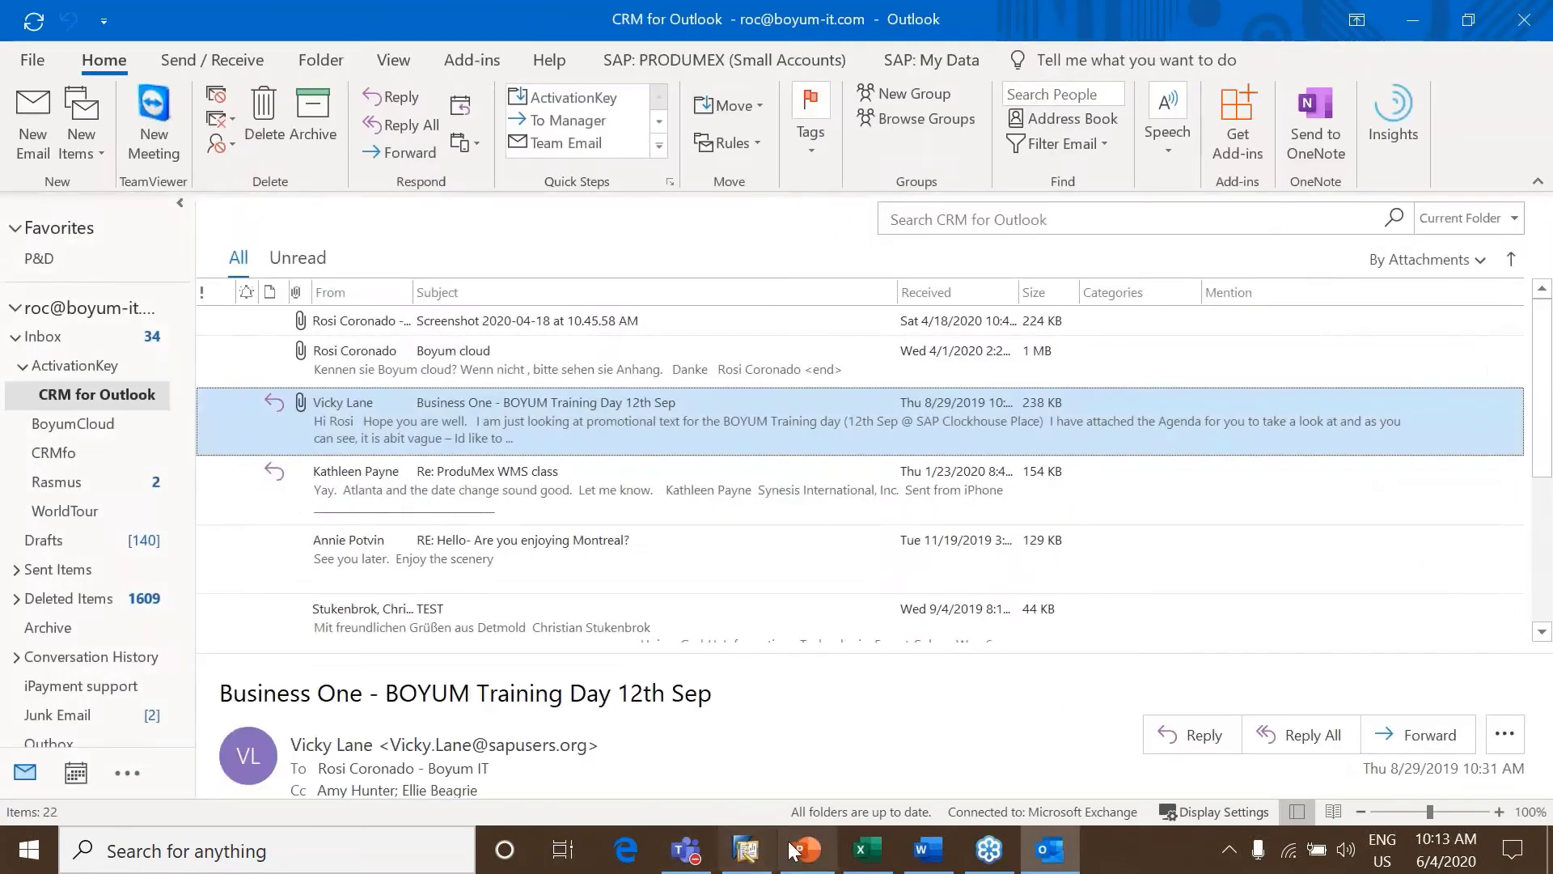
Switch to SAP Business One and bring up the most recent activity record under Customer/Vendors
left_click(746, 849)
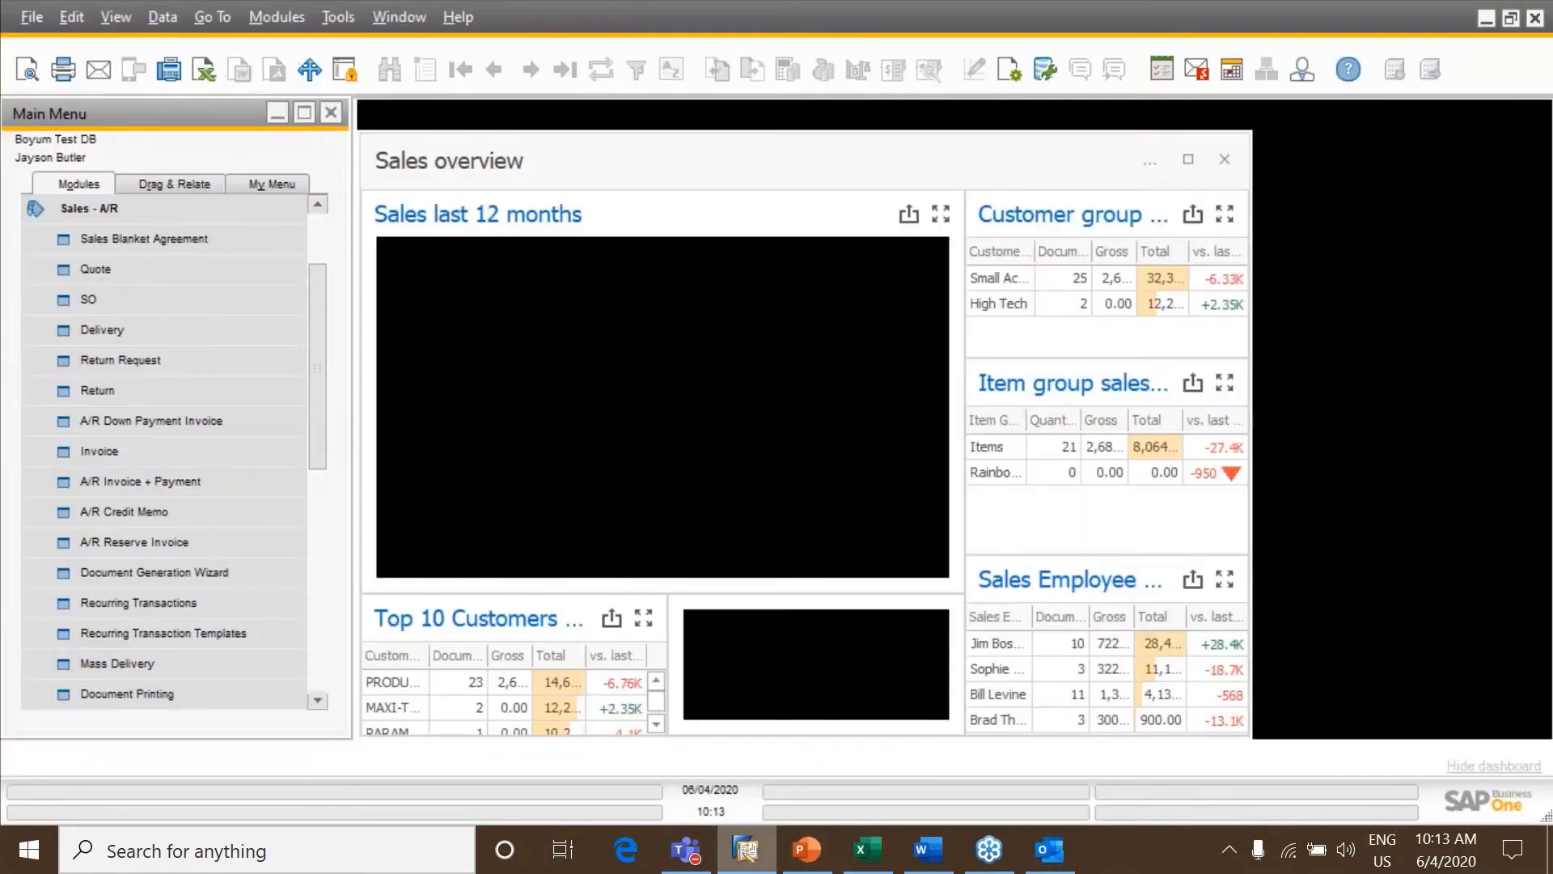
left_click(87, 202)
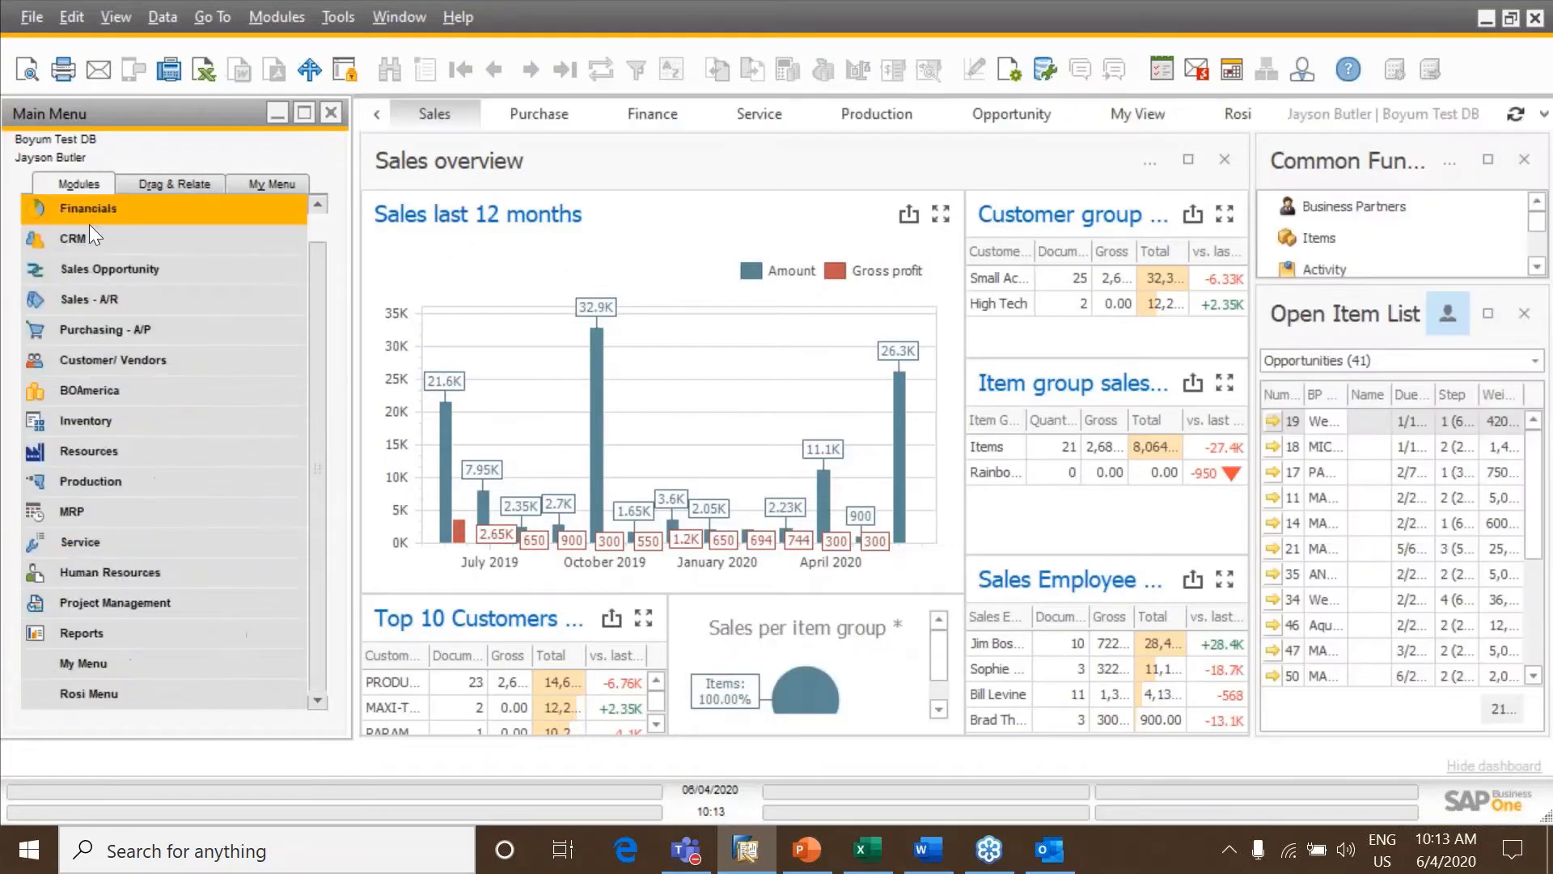
left_click(138, 357)
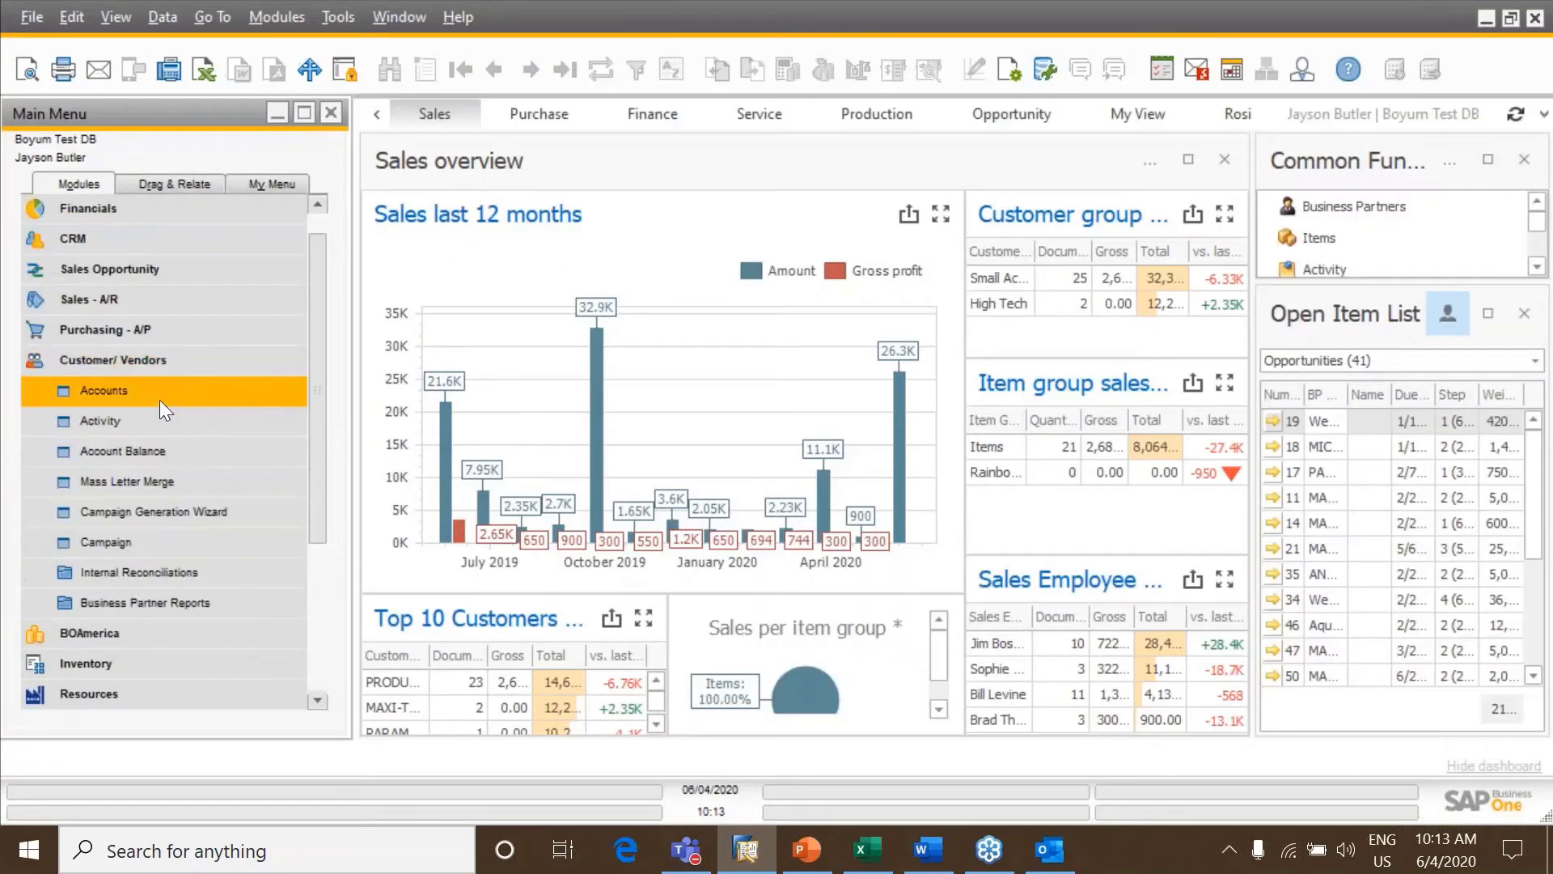
left_click(113, 420)
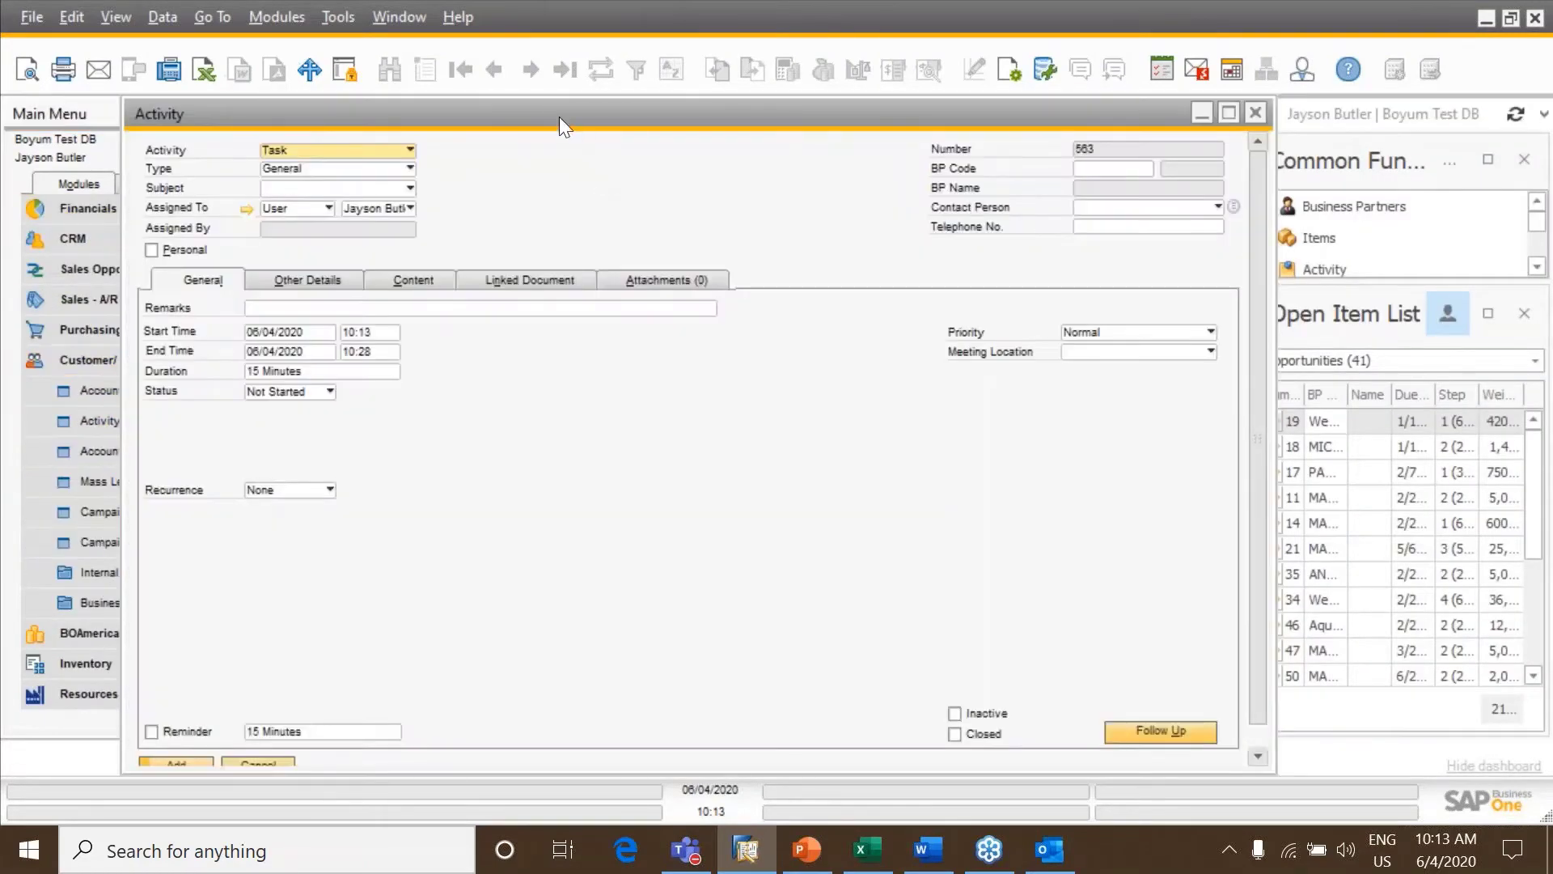
key("Escape")
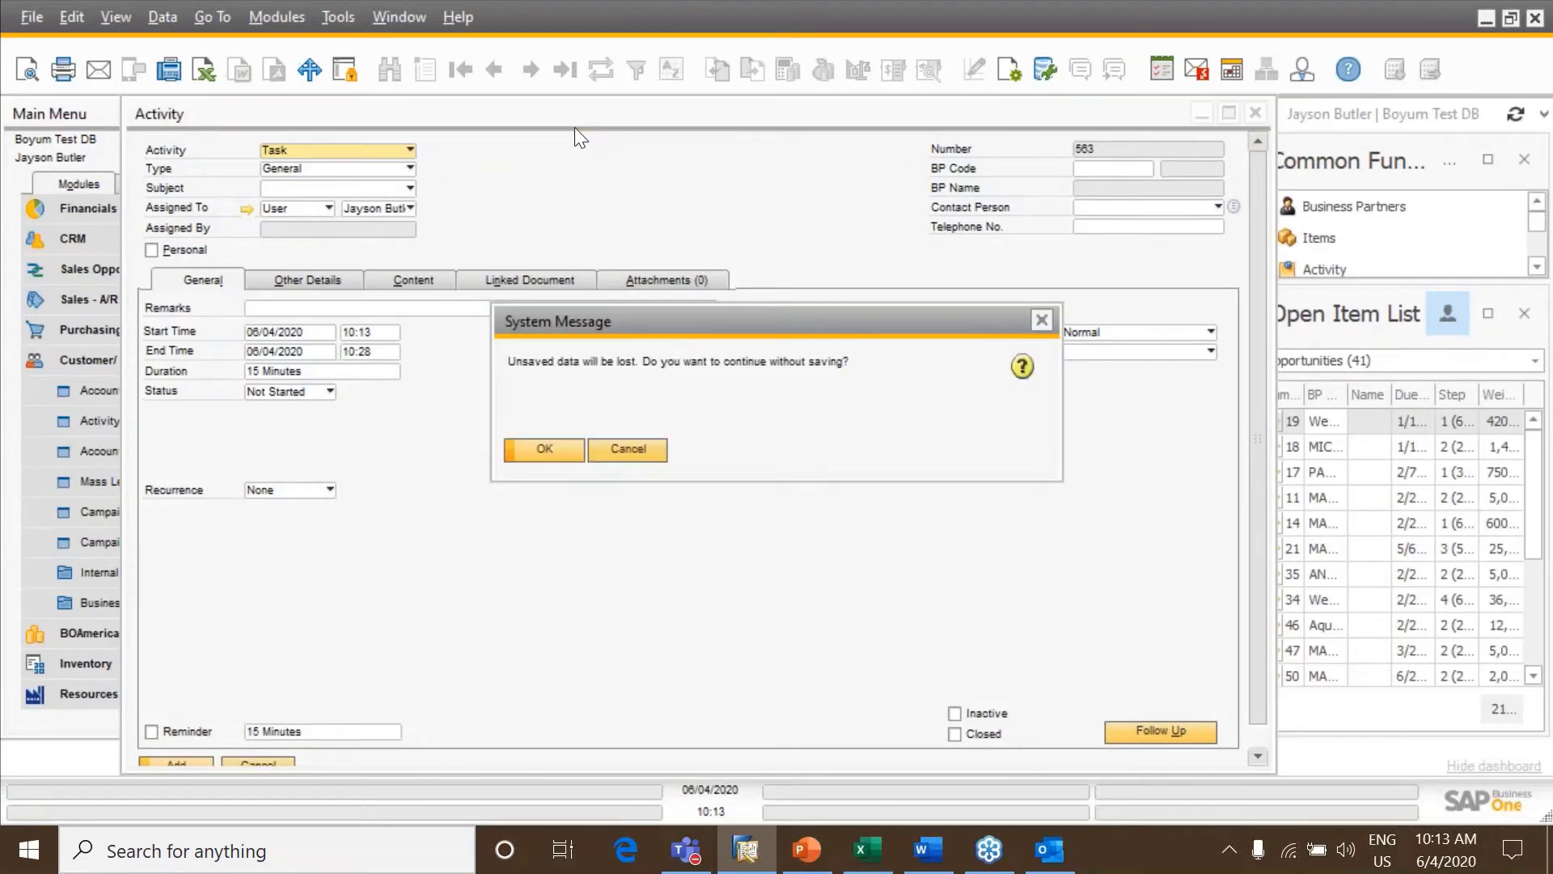
left_click(561, 450)
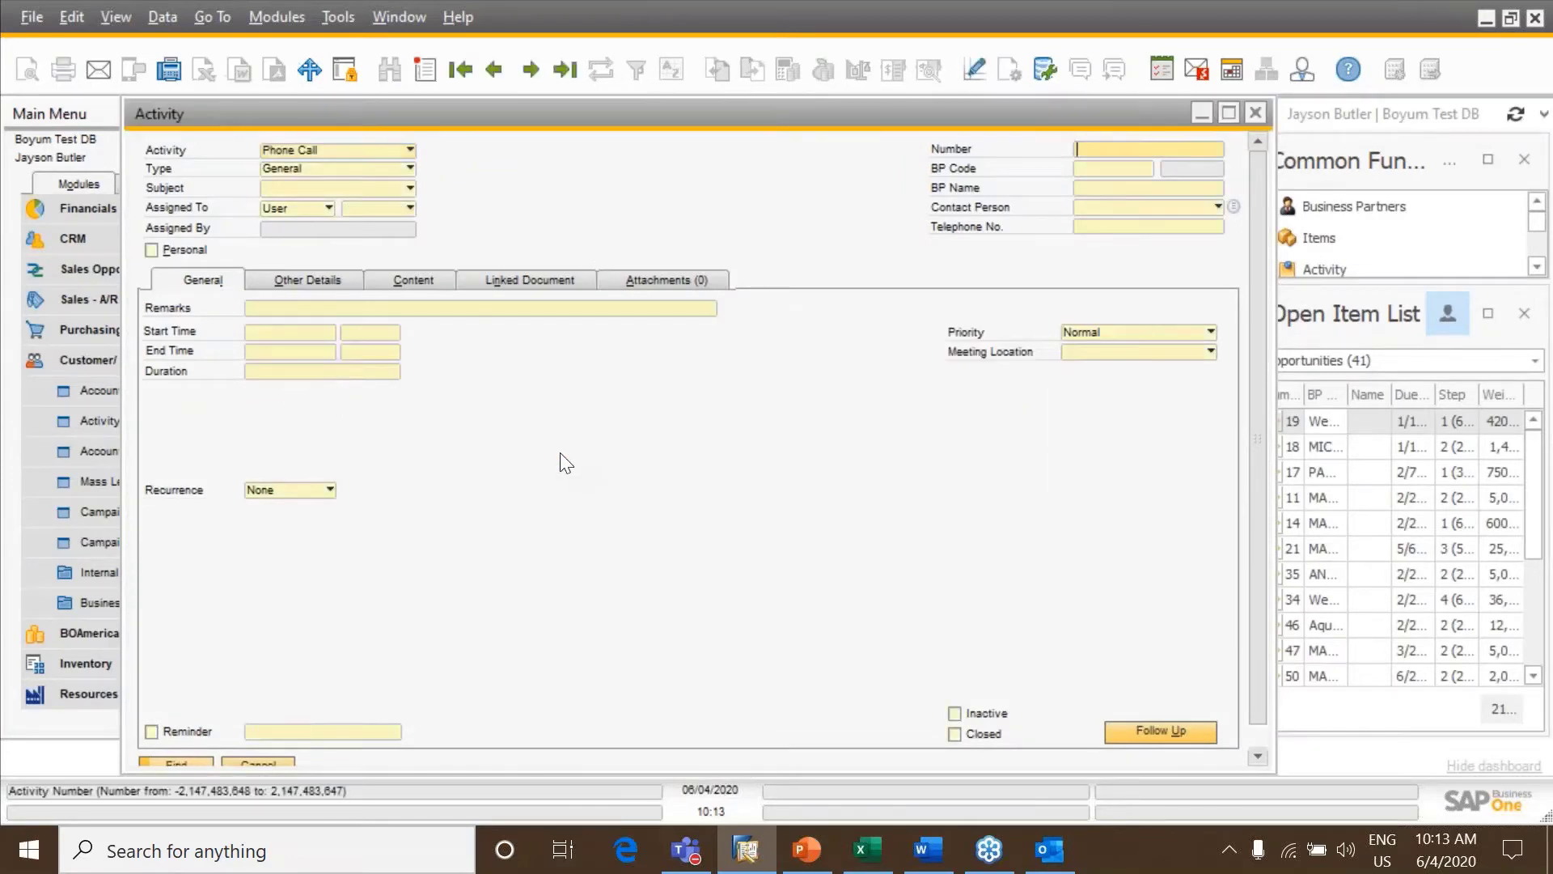
left_click(566, 70)
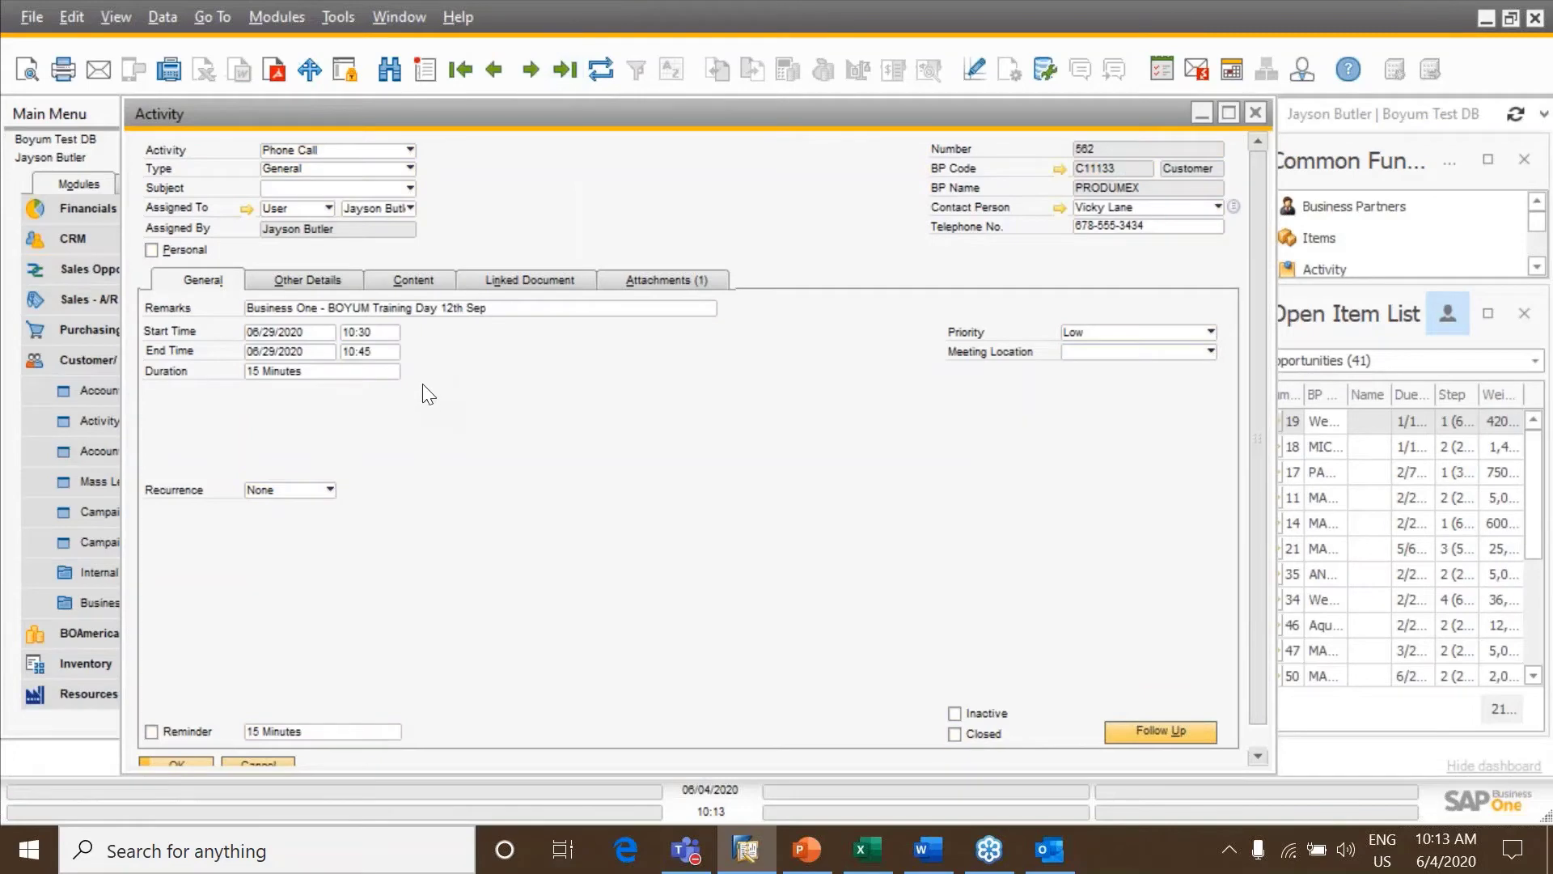
Check the activity's other details, linked sales order and attachment in SAP Business One, and close it
left_click(324, 285)
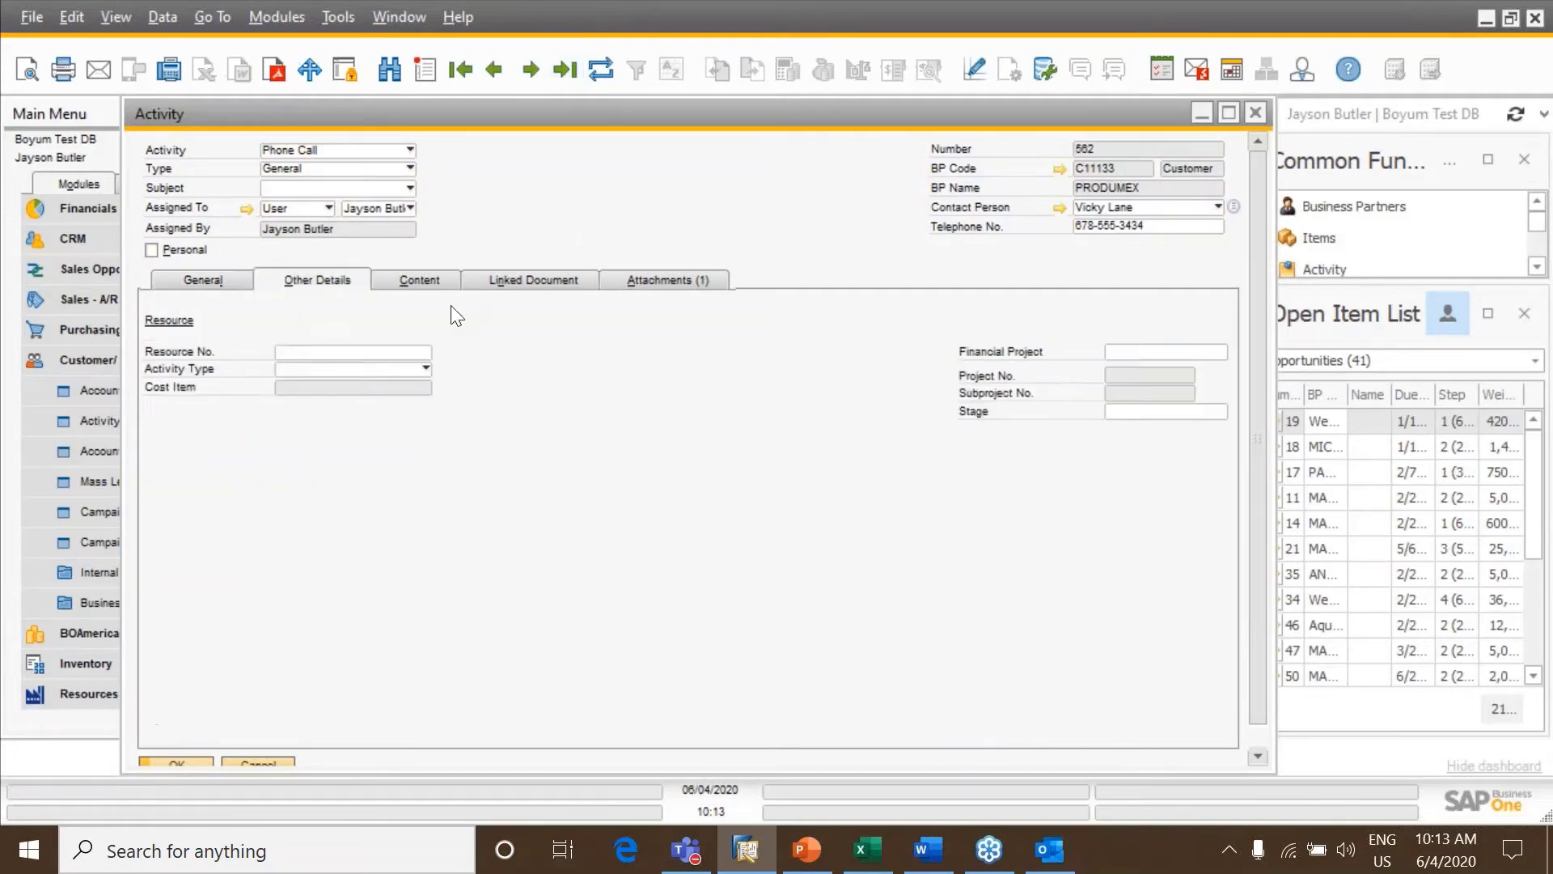
left_click(539, 281)
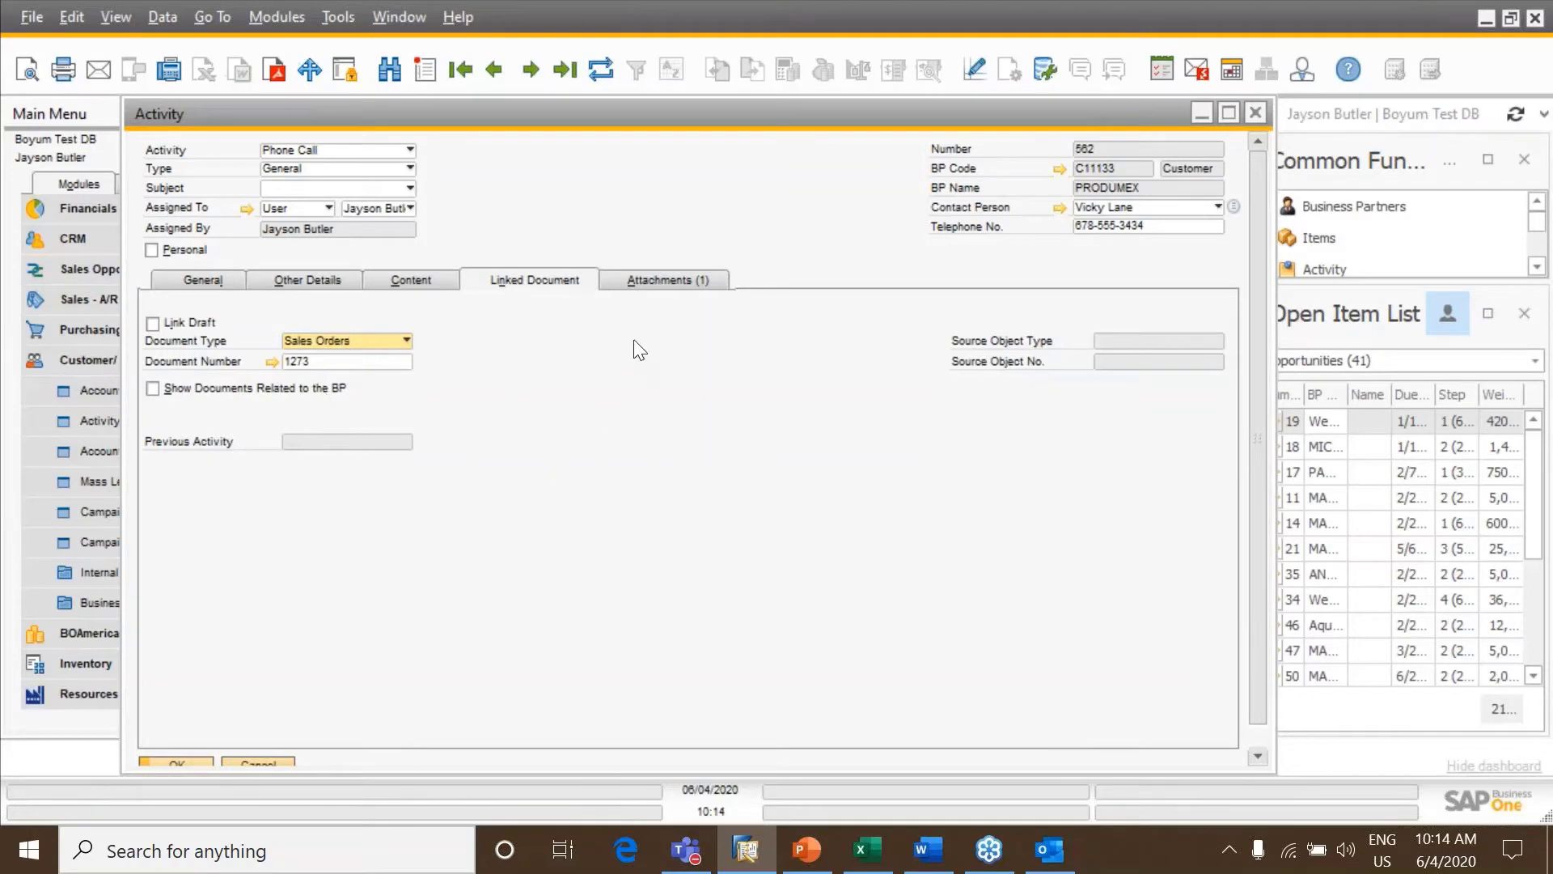
left_click(678, 283)
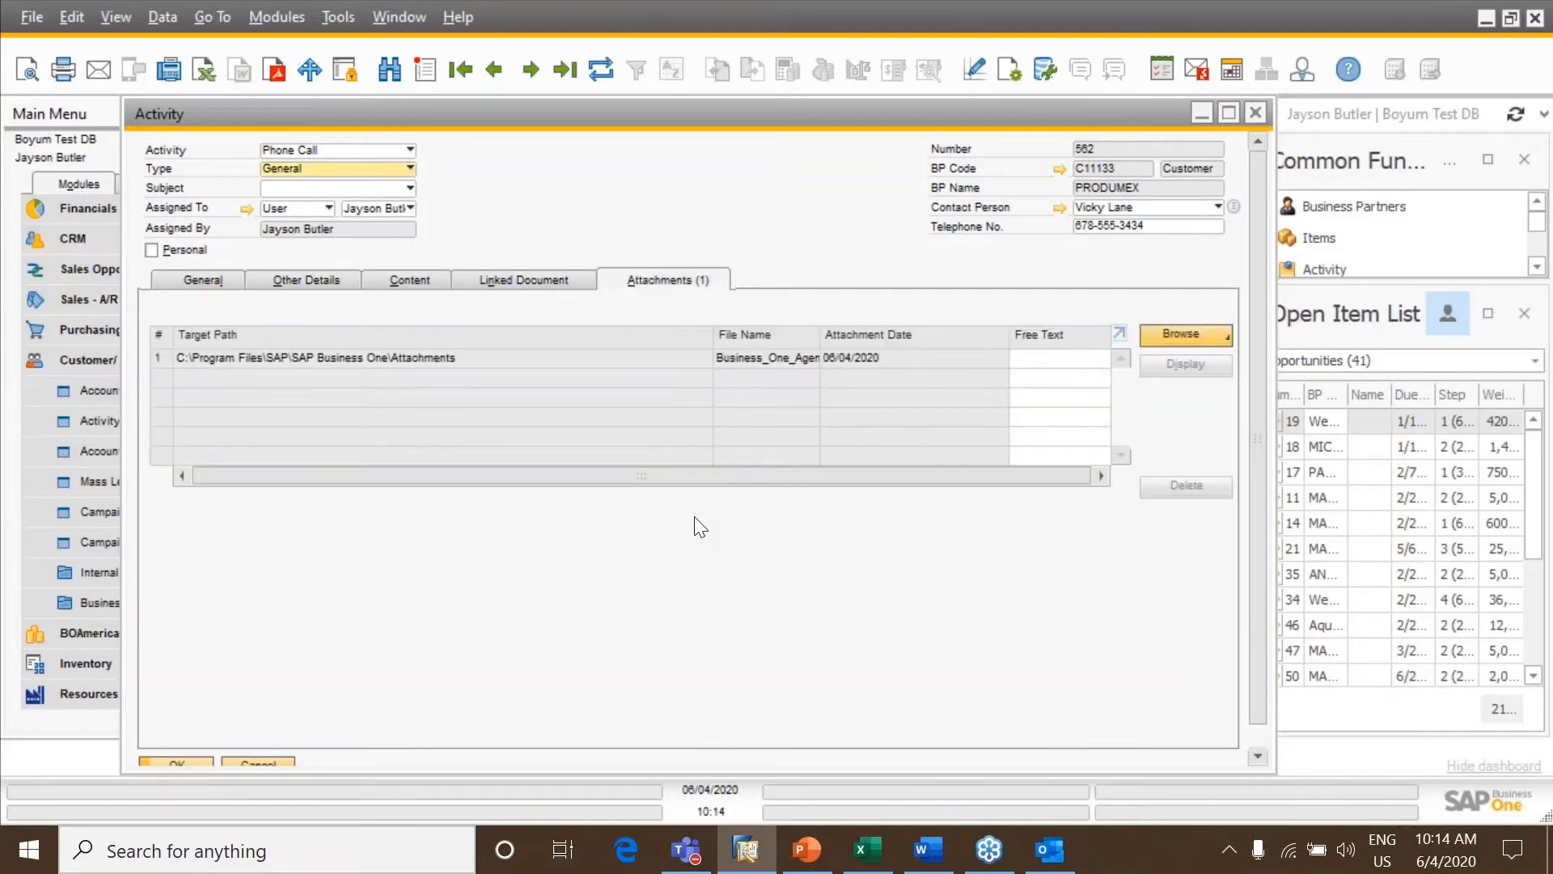
left_click(1256, 114)
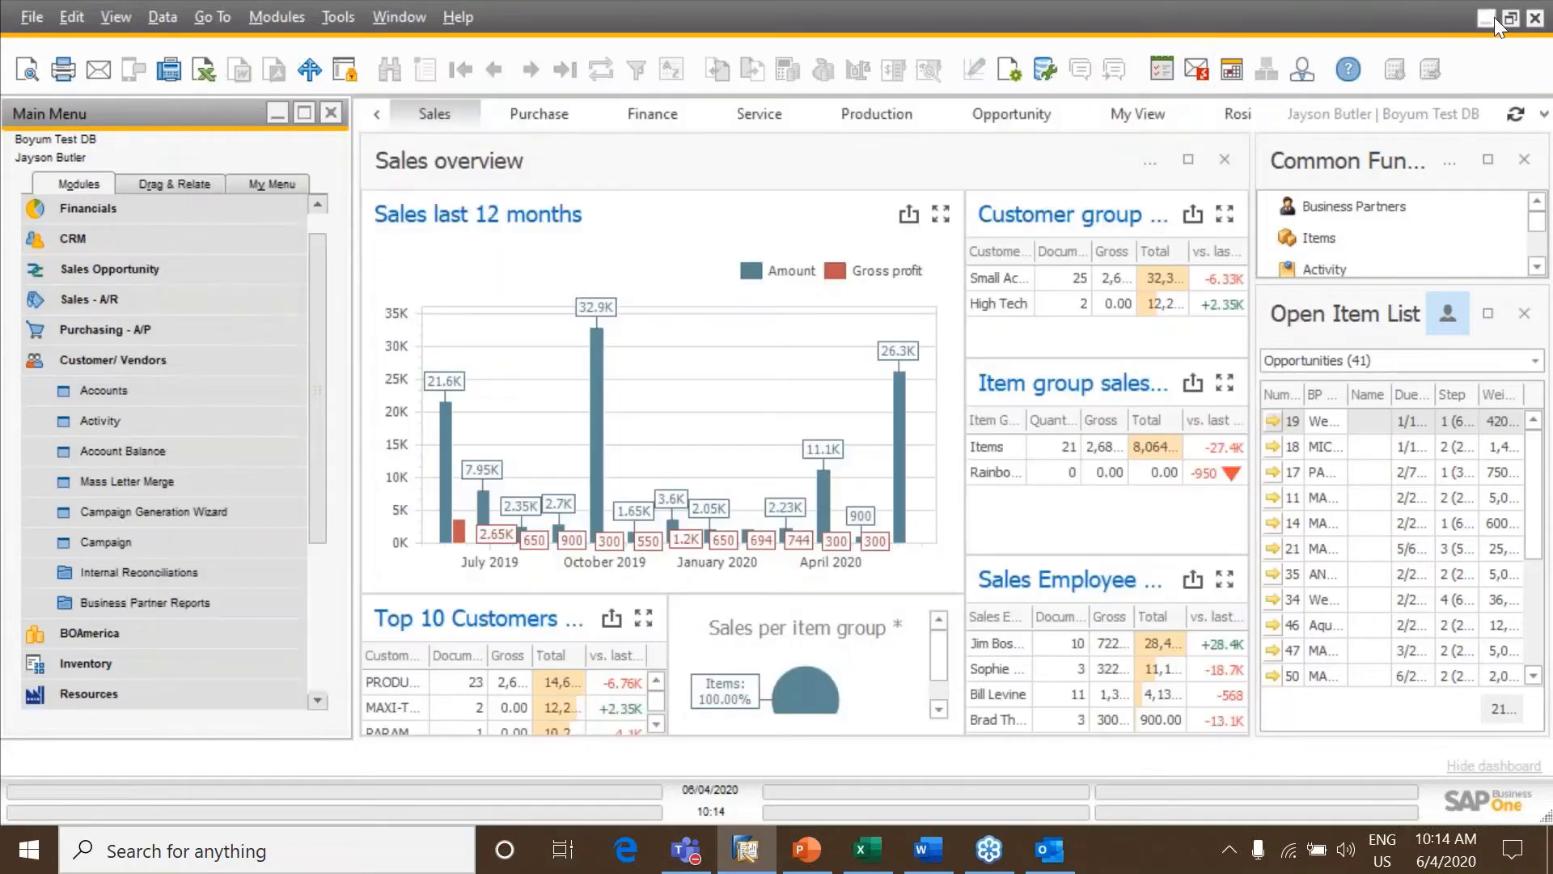
Switch back to Outlook and start a new sales quotation for PRODUMEX from the selected BOYUM Training Day email
left_click(1487, 19)
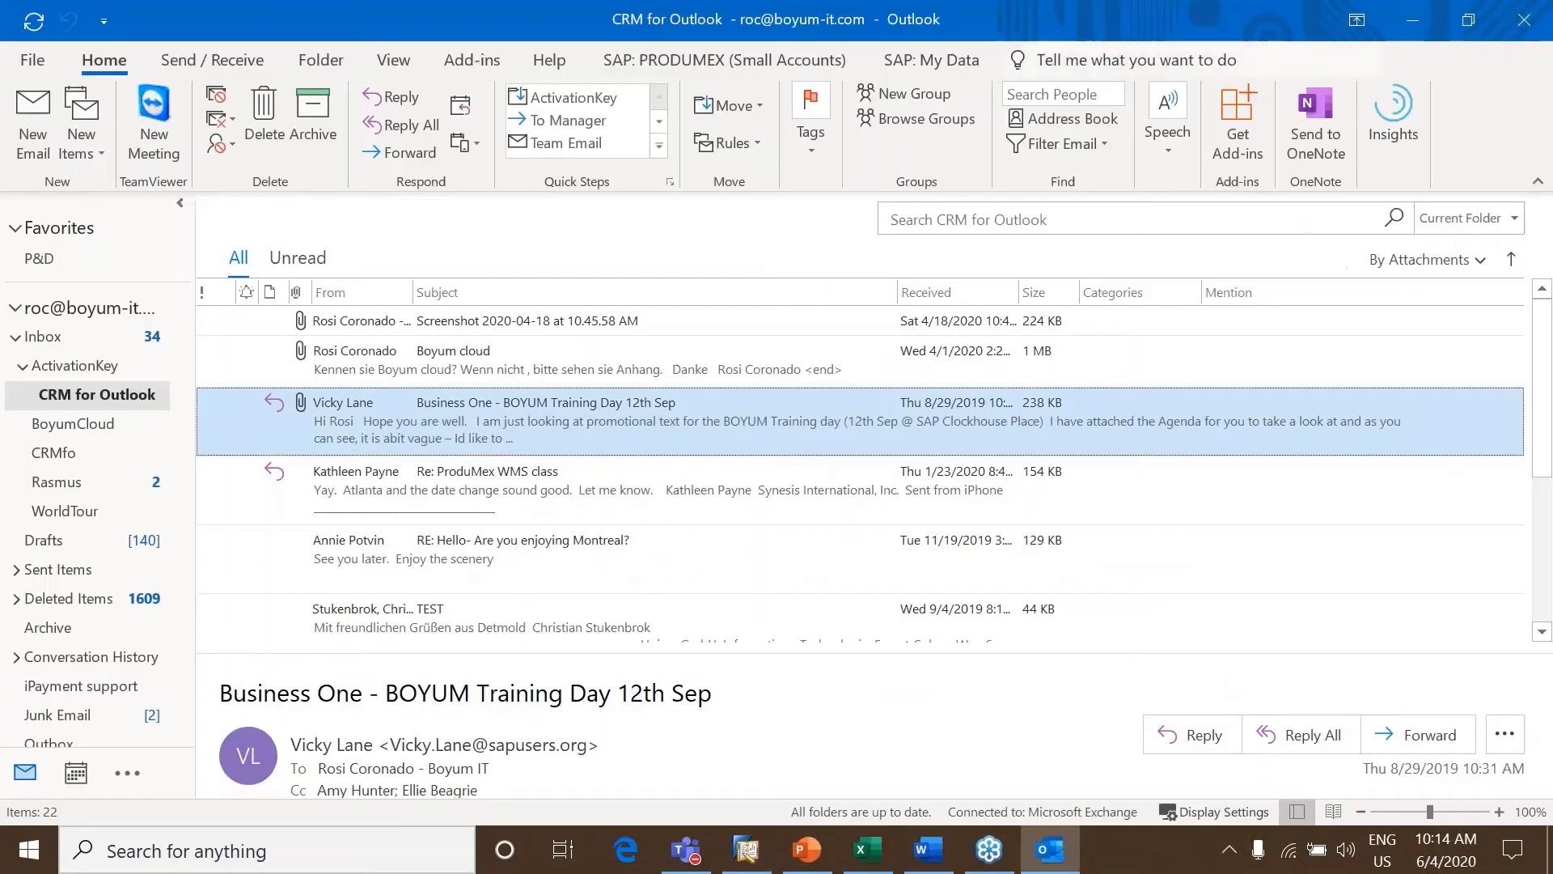
left_click(639, 69)
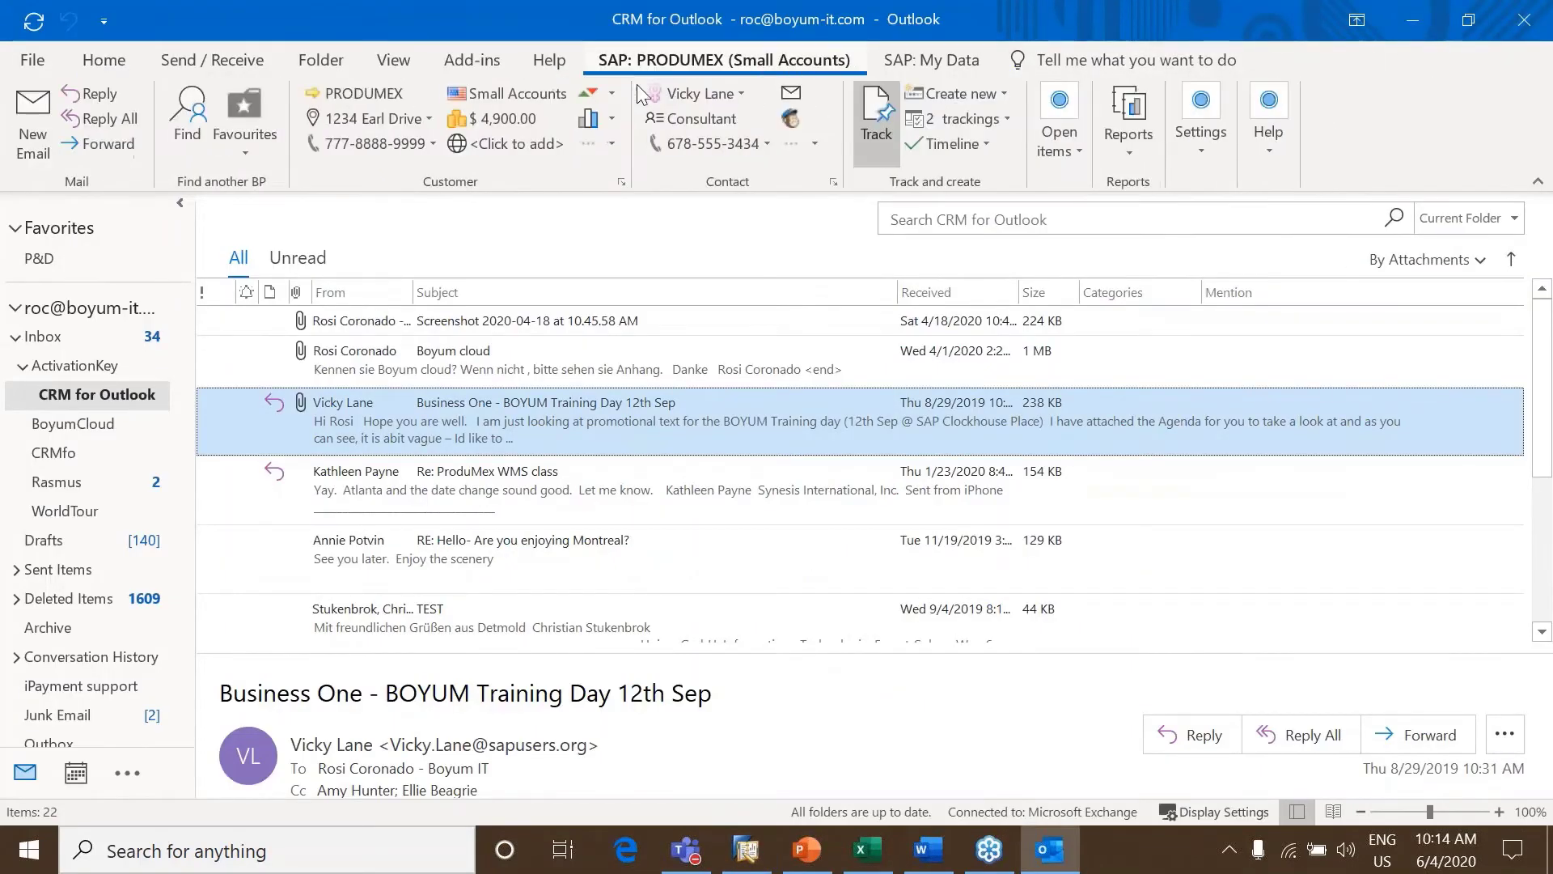
left_click(1005, 94)
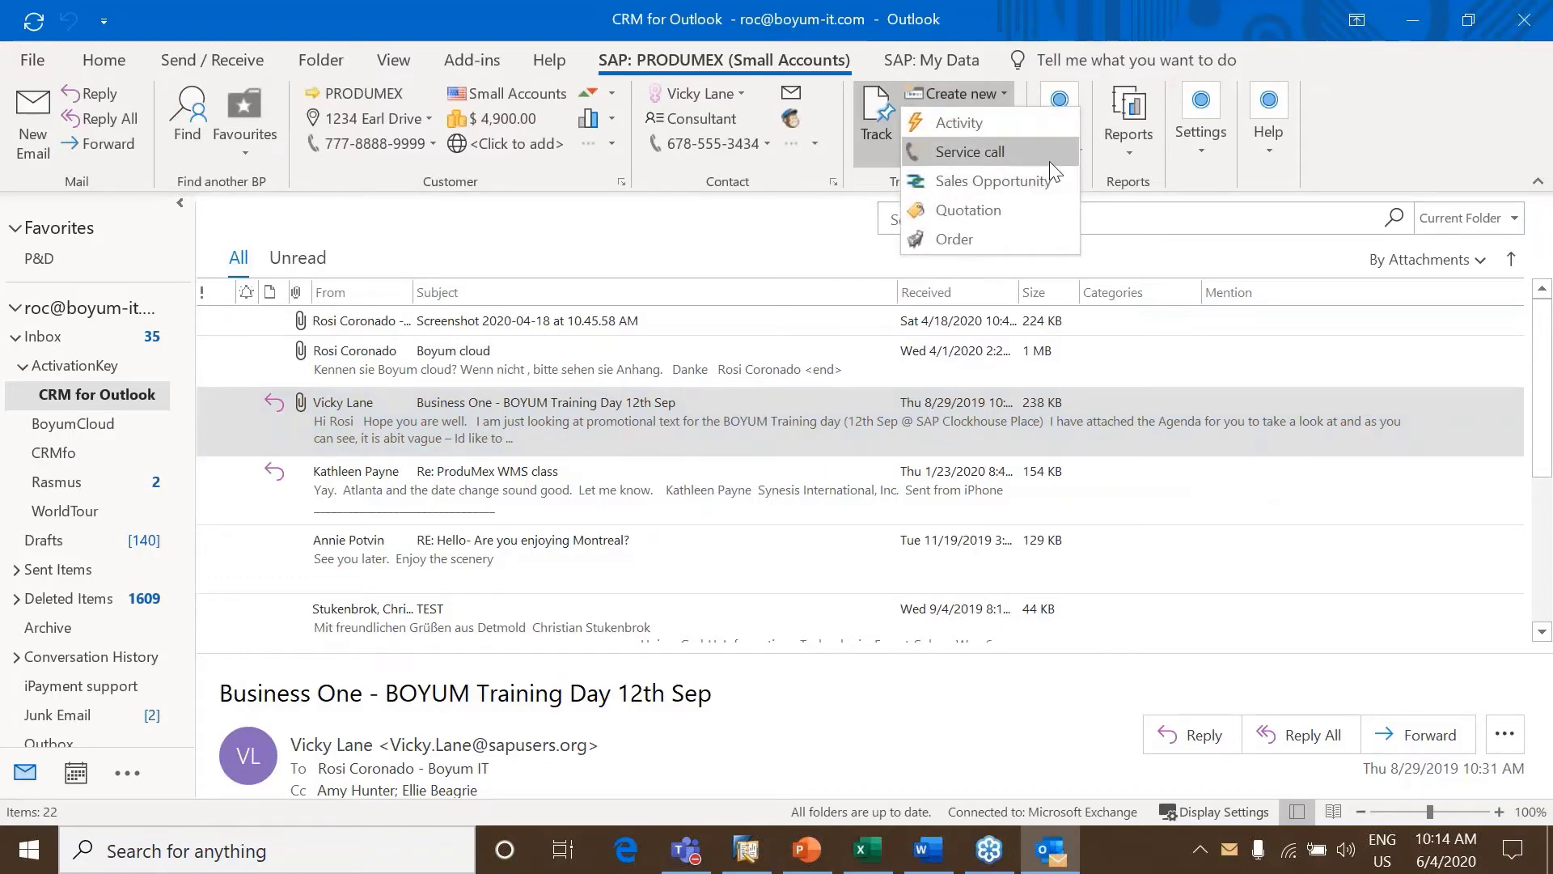
left_click(974, 214)
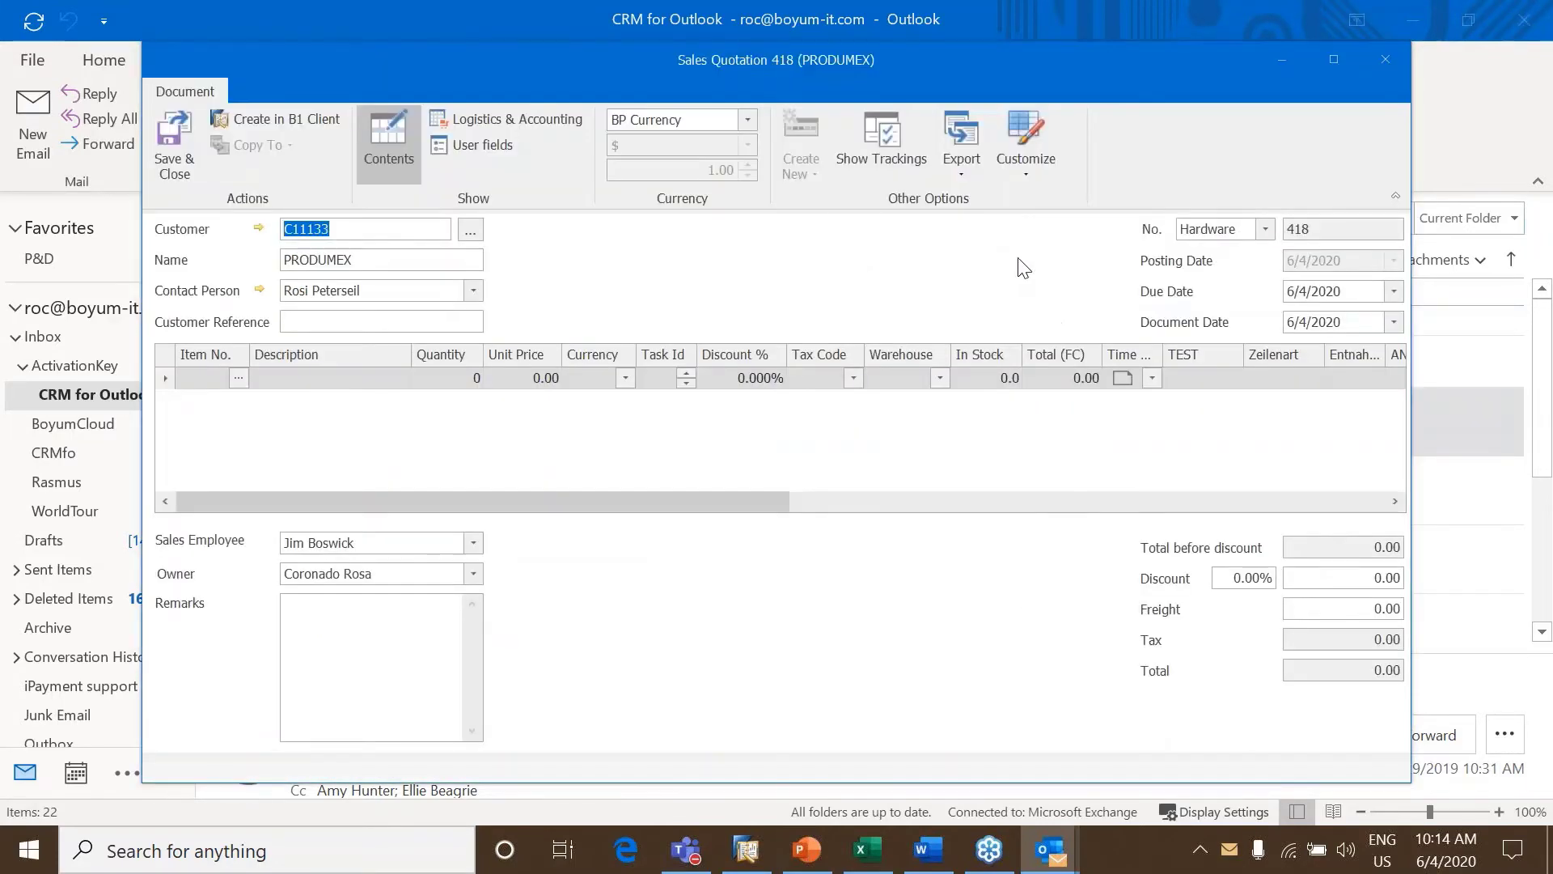
Add items A00002 and A00001 and a customer reference to the quotation, and save it
left_click(236, 382)
left_click(238, 378)
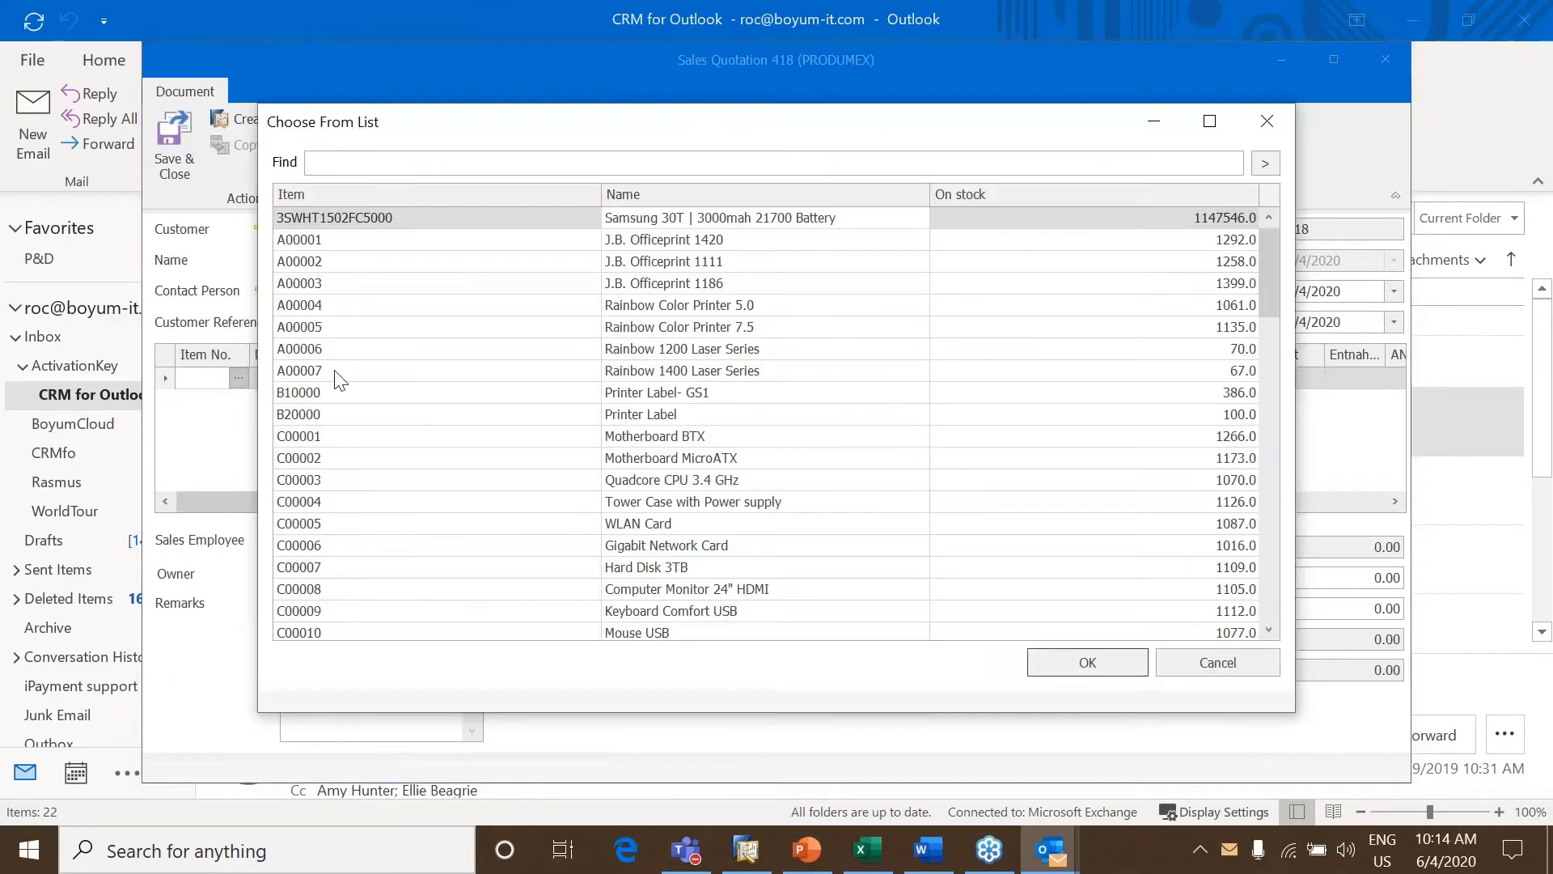
double_click(417, 260)
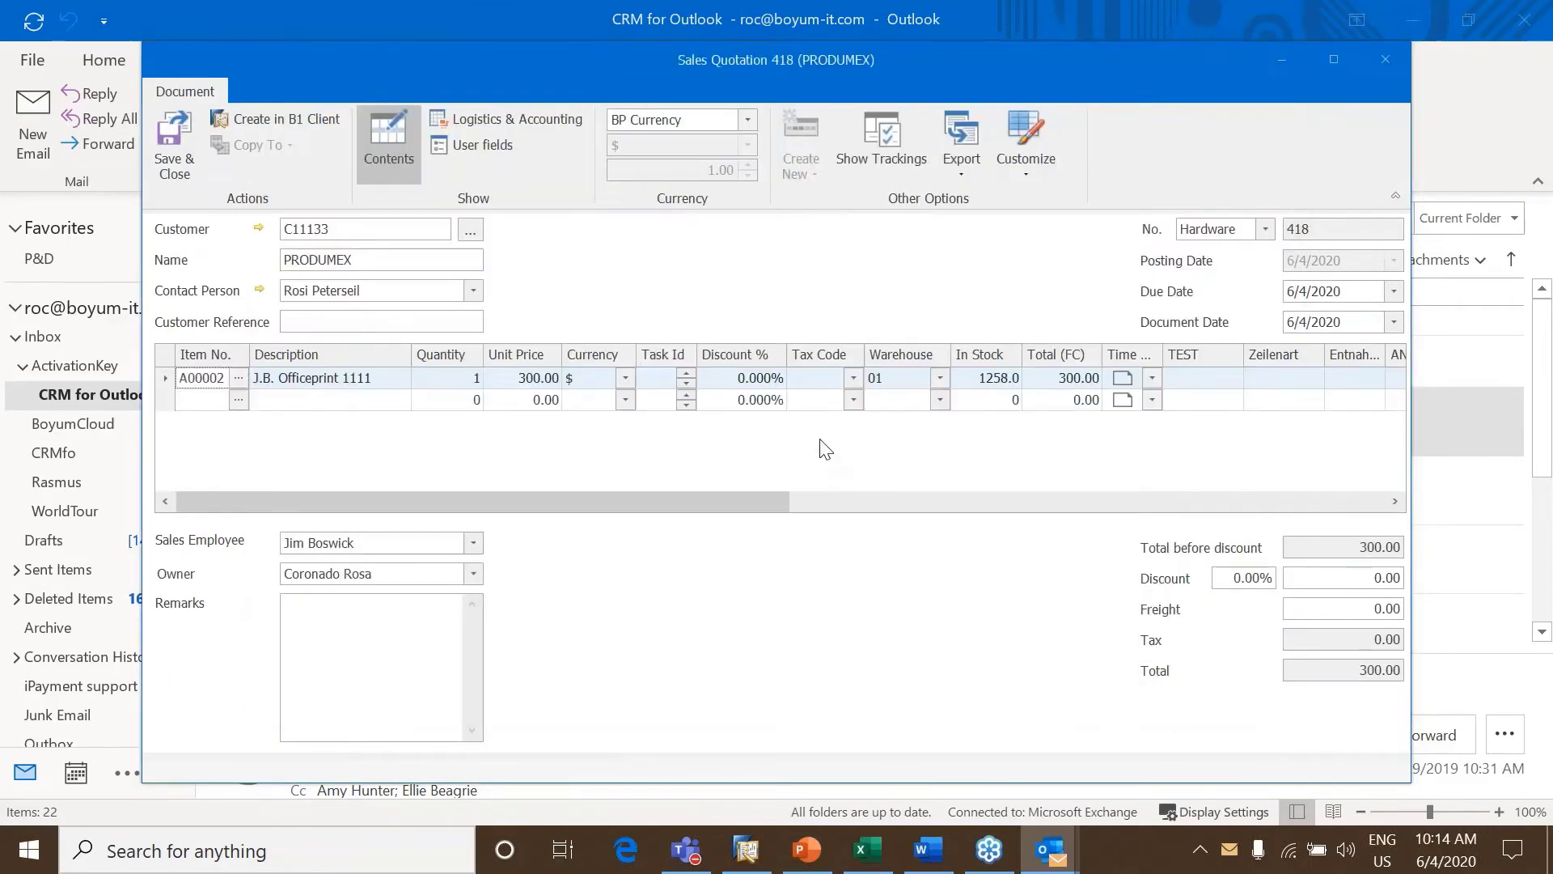
left_click(238, 400)
double_click(418, 239)
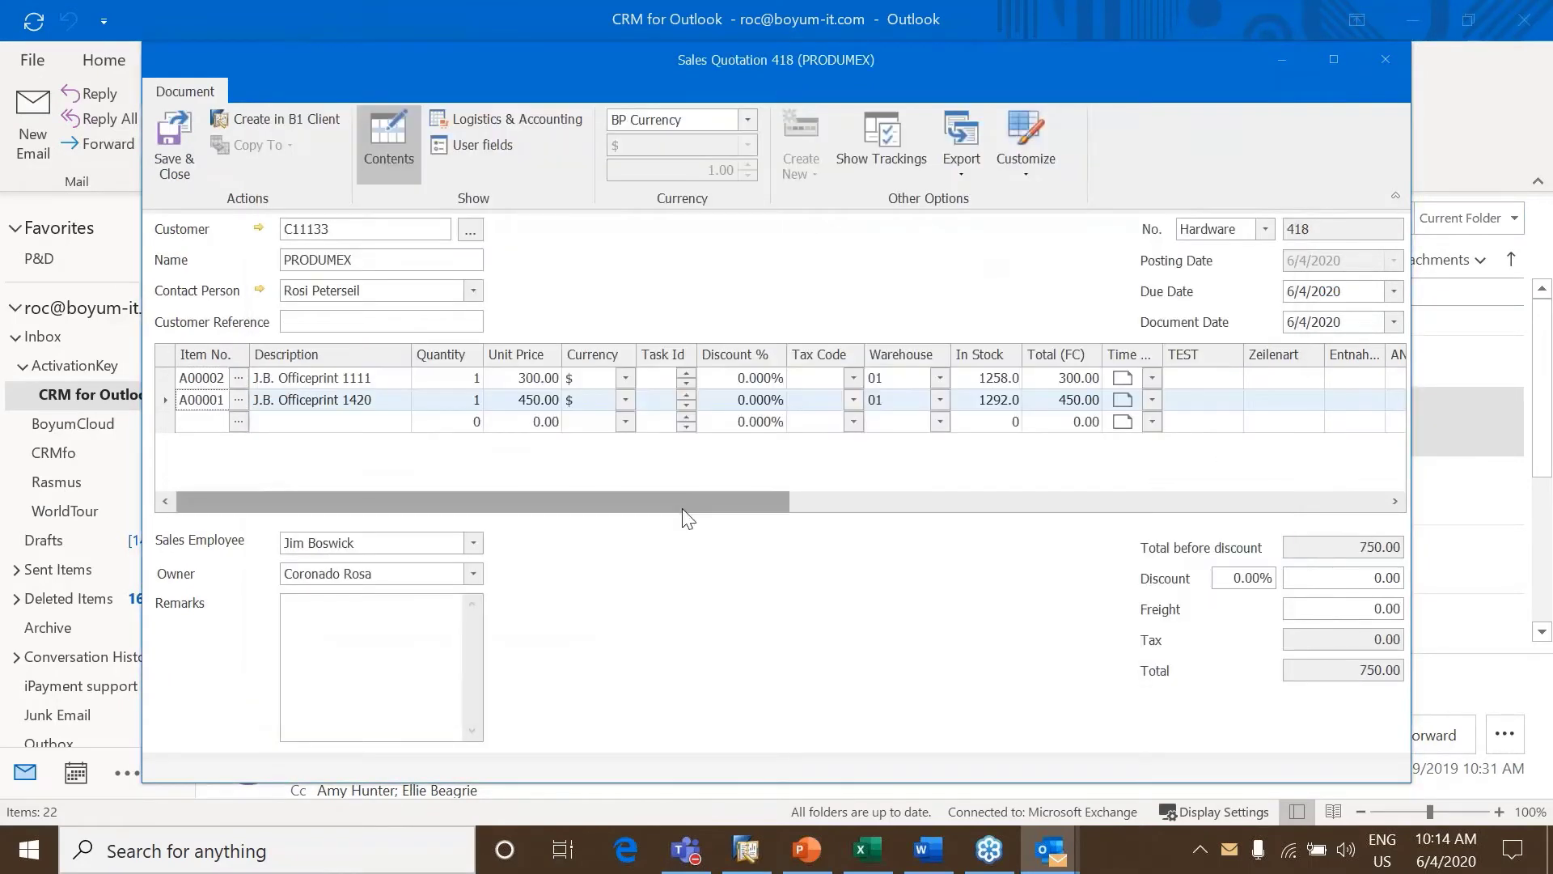
left_click(392, 318)
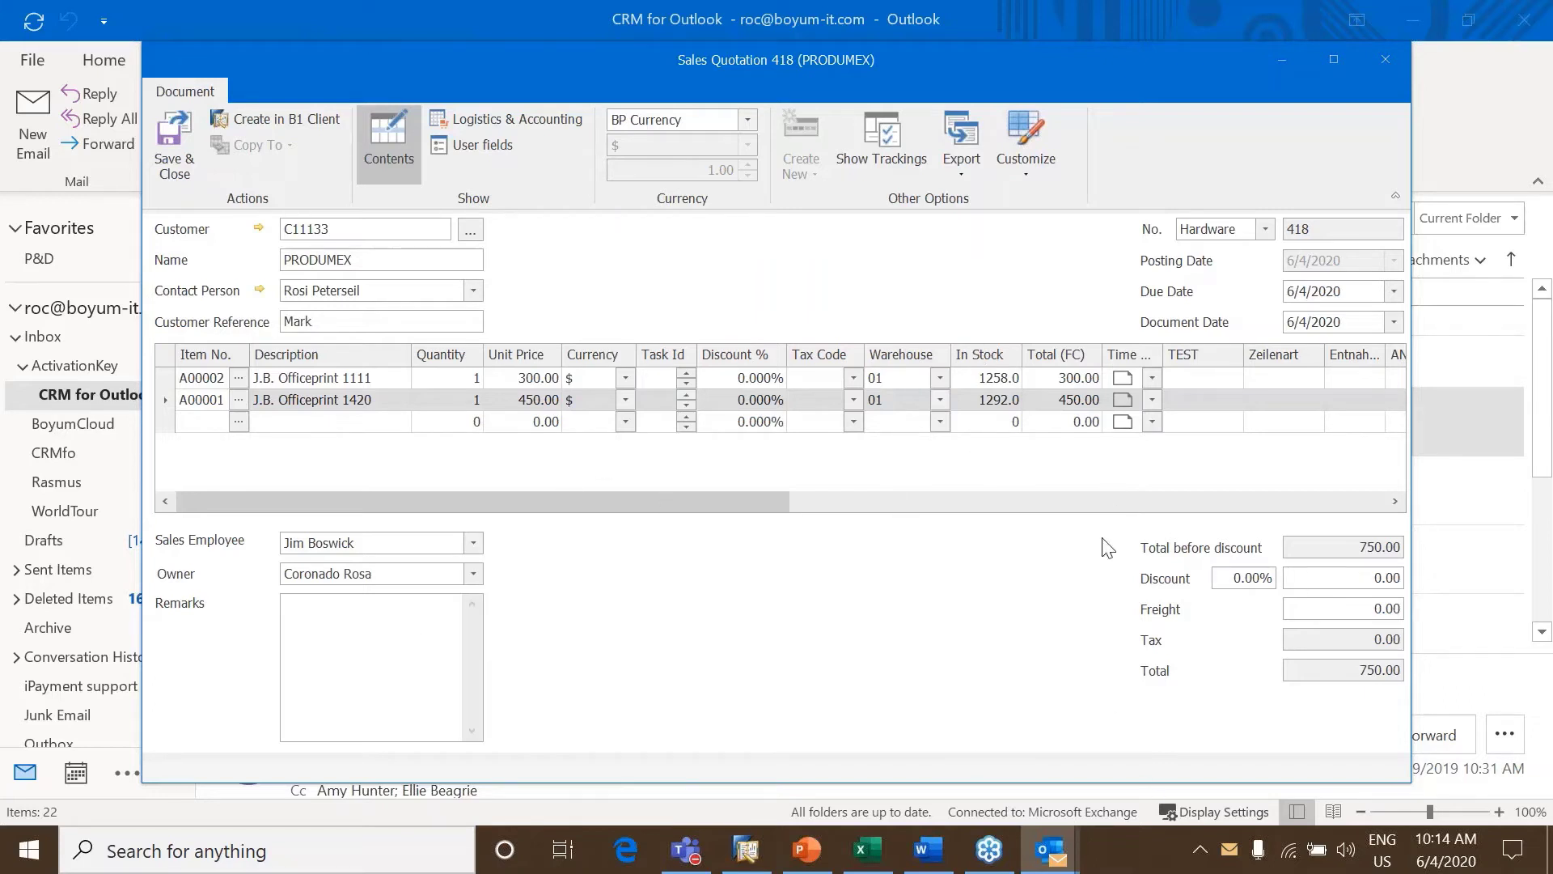
left_click(173, 142)
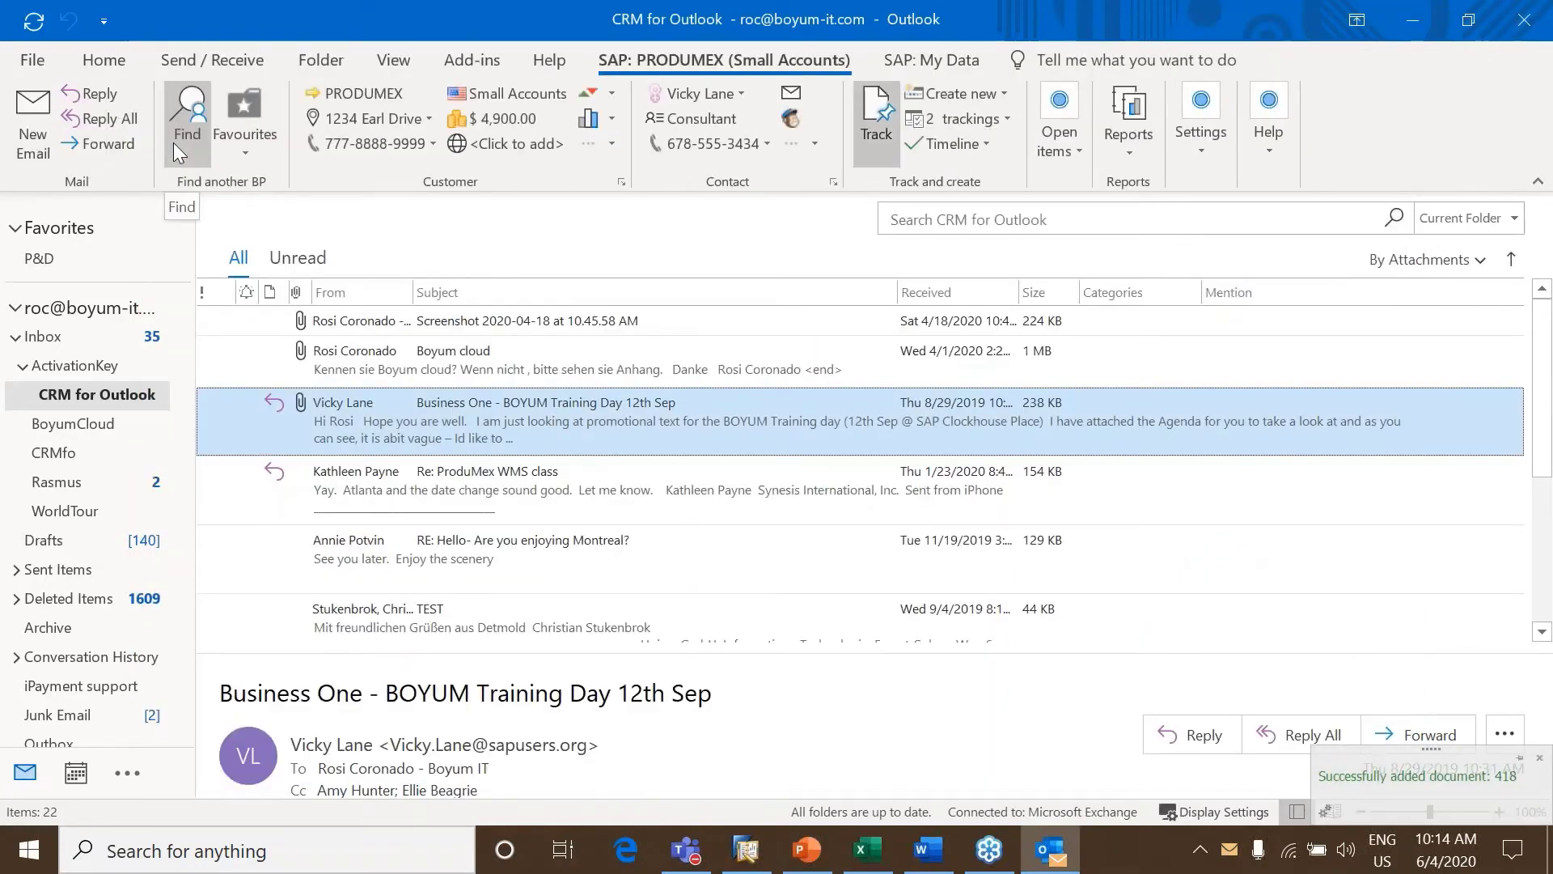
View the newly saved quotation from PRODUMEX's open sales quotations, and close it
left_click(1075, 154)
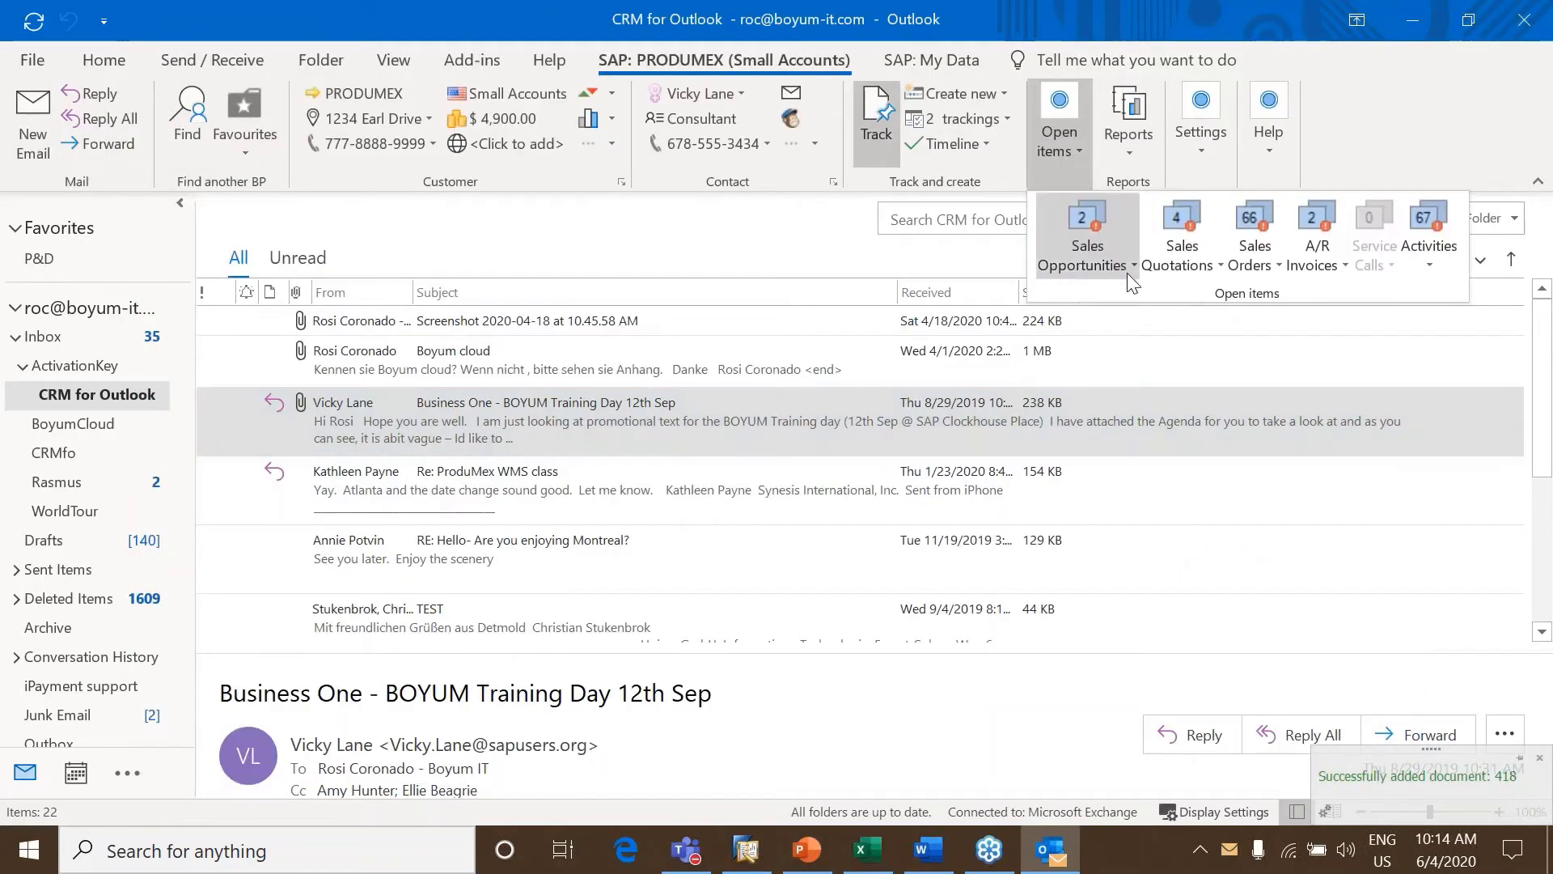
left_click(1185, 263)
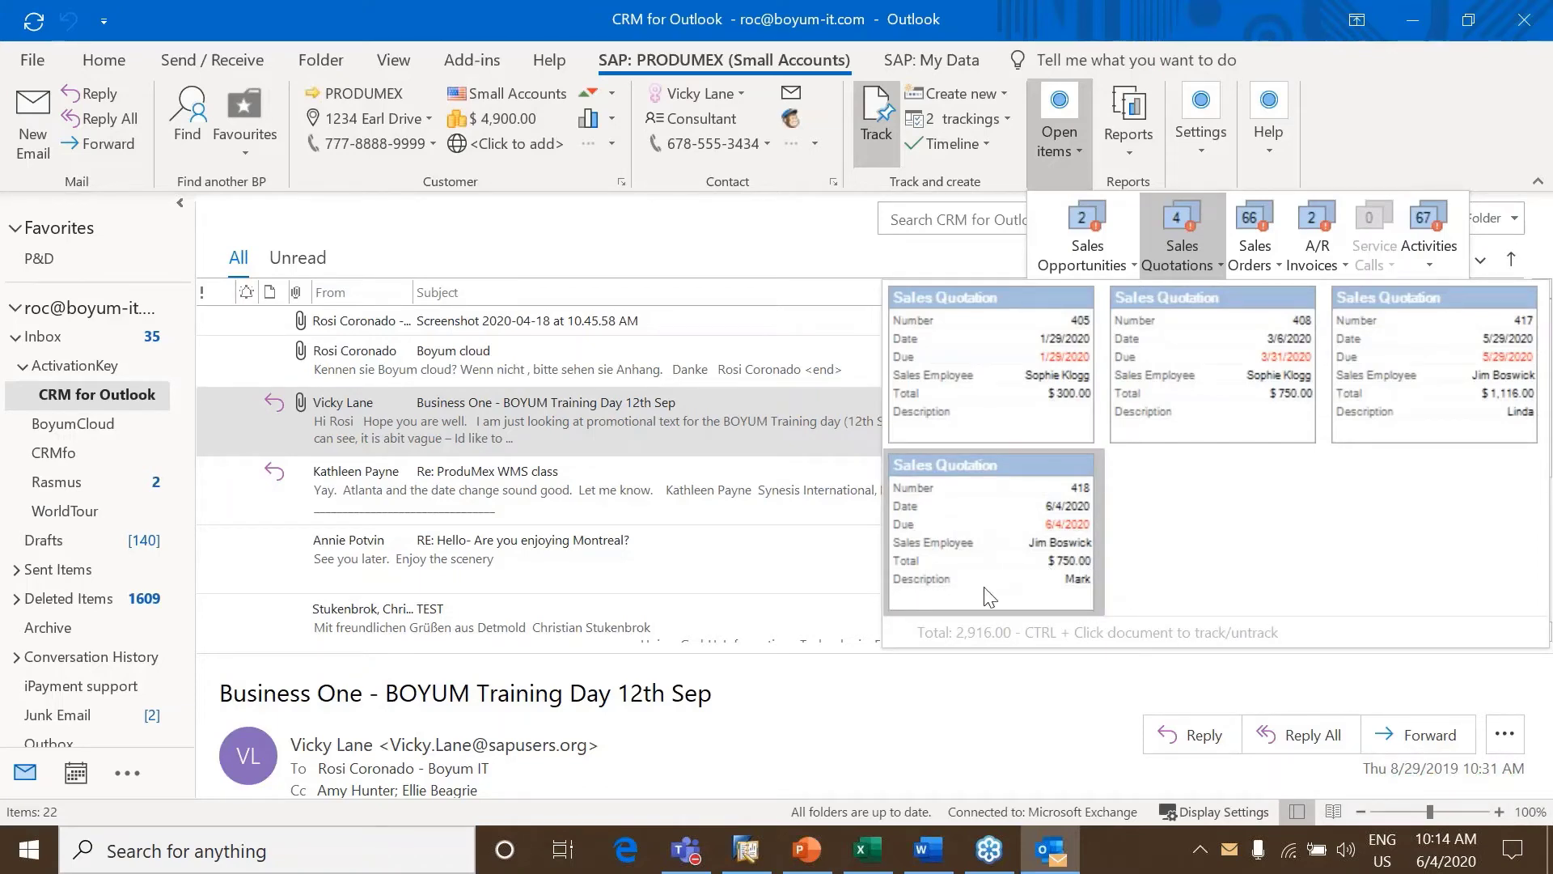
left_click(1081, 583)
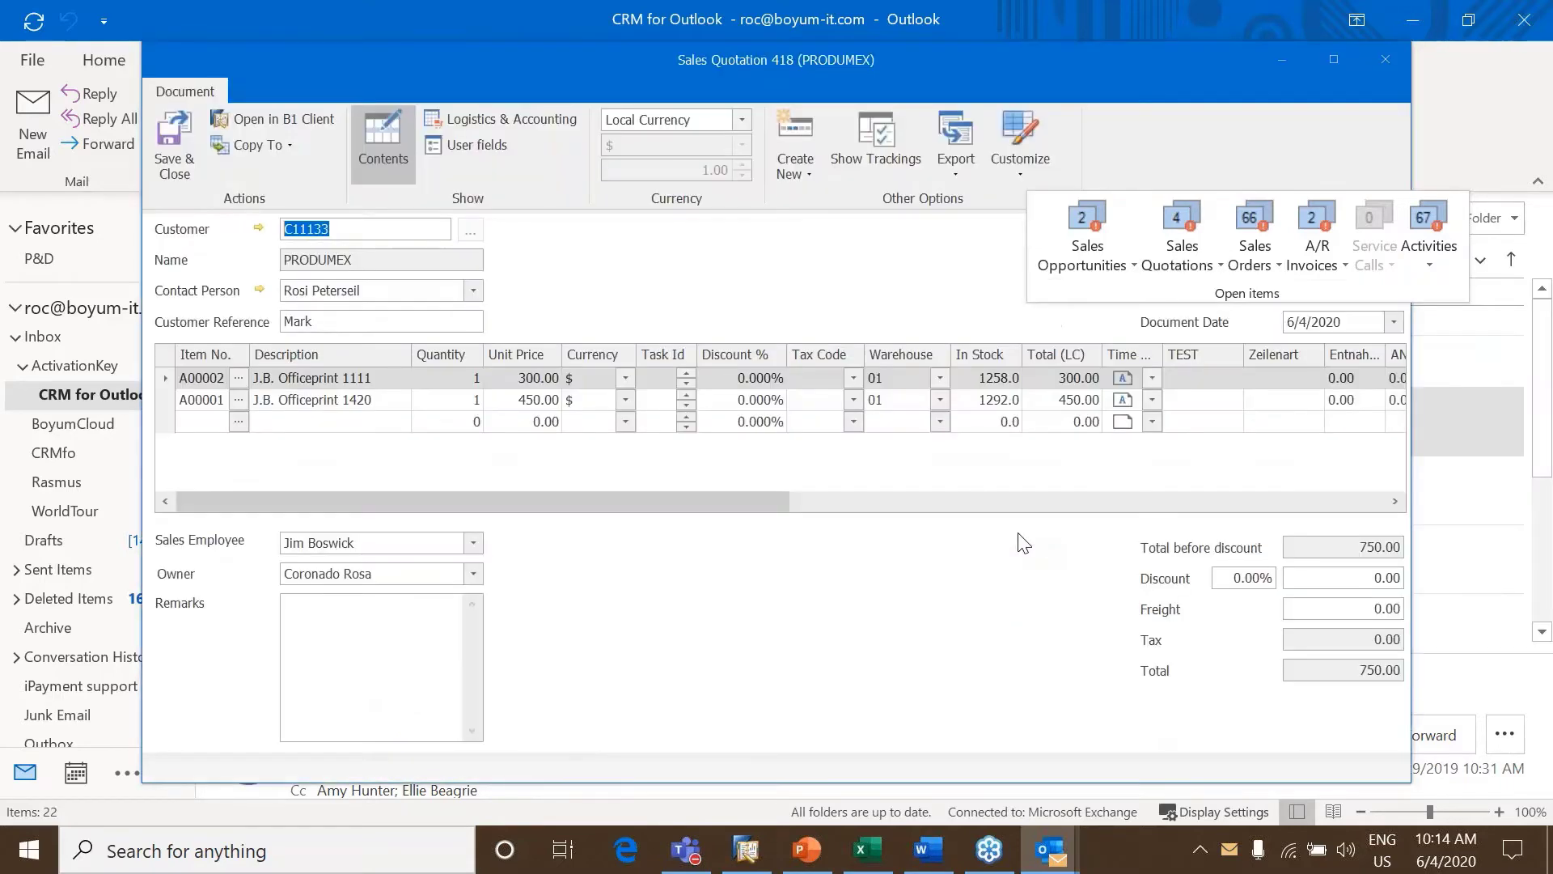
left_click(1384, 58)
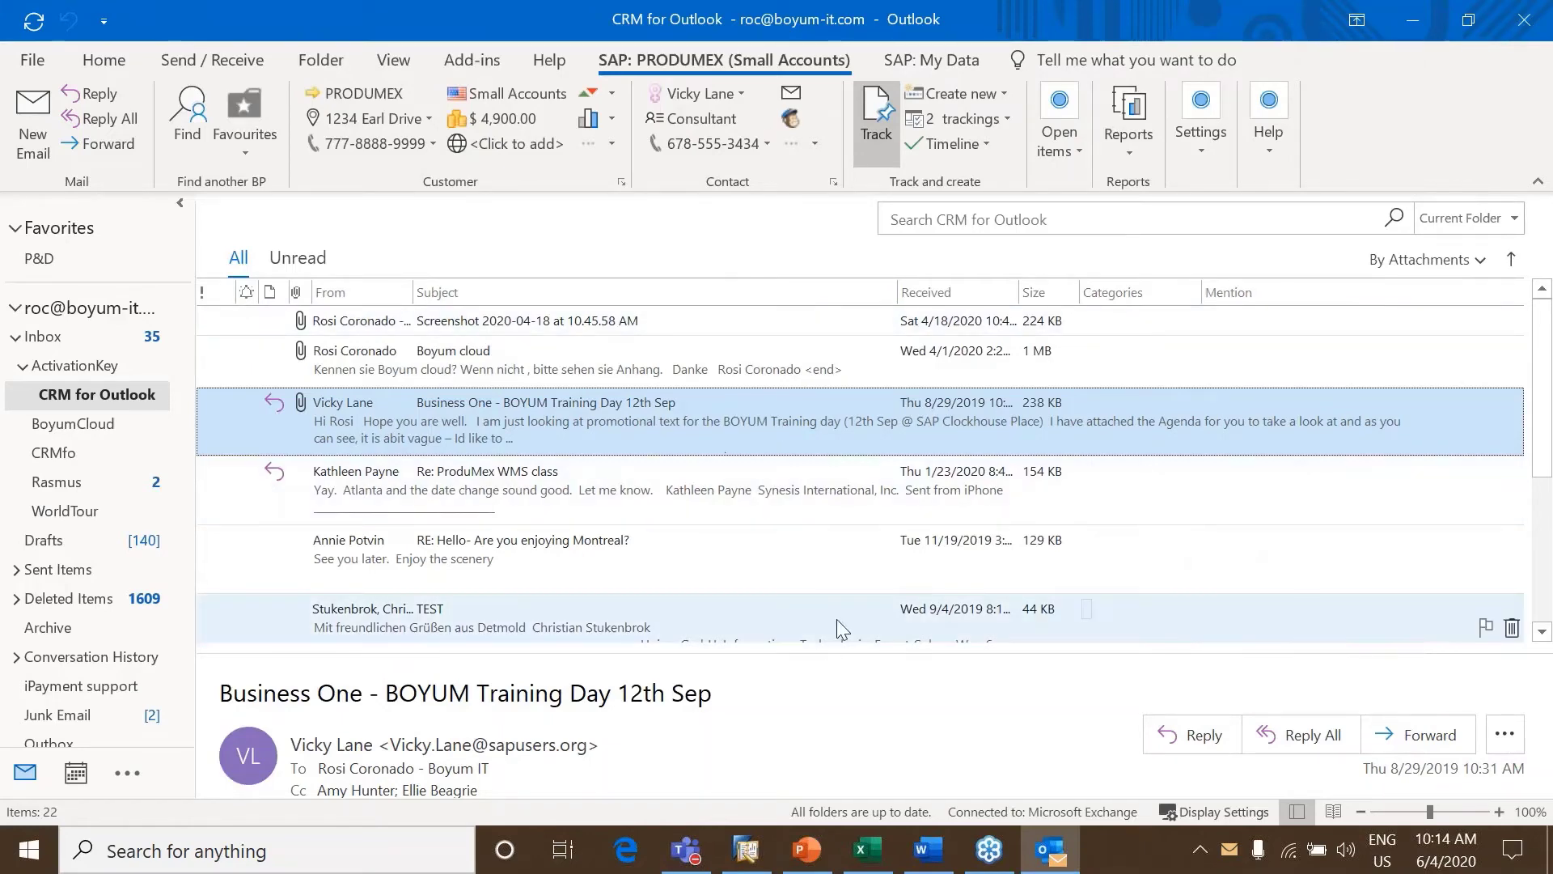
Switch to SAP Business One and bring up the newly created PRODUMEX quotation under Sales - A/R
left_click(746, 850)
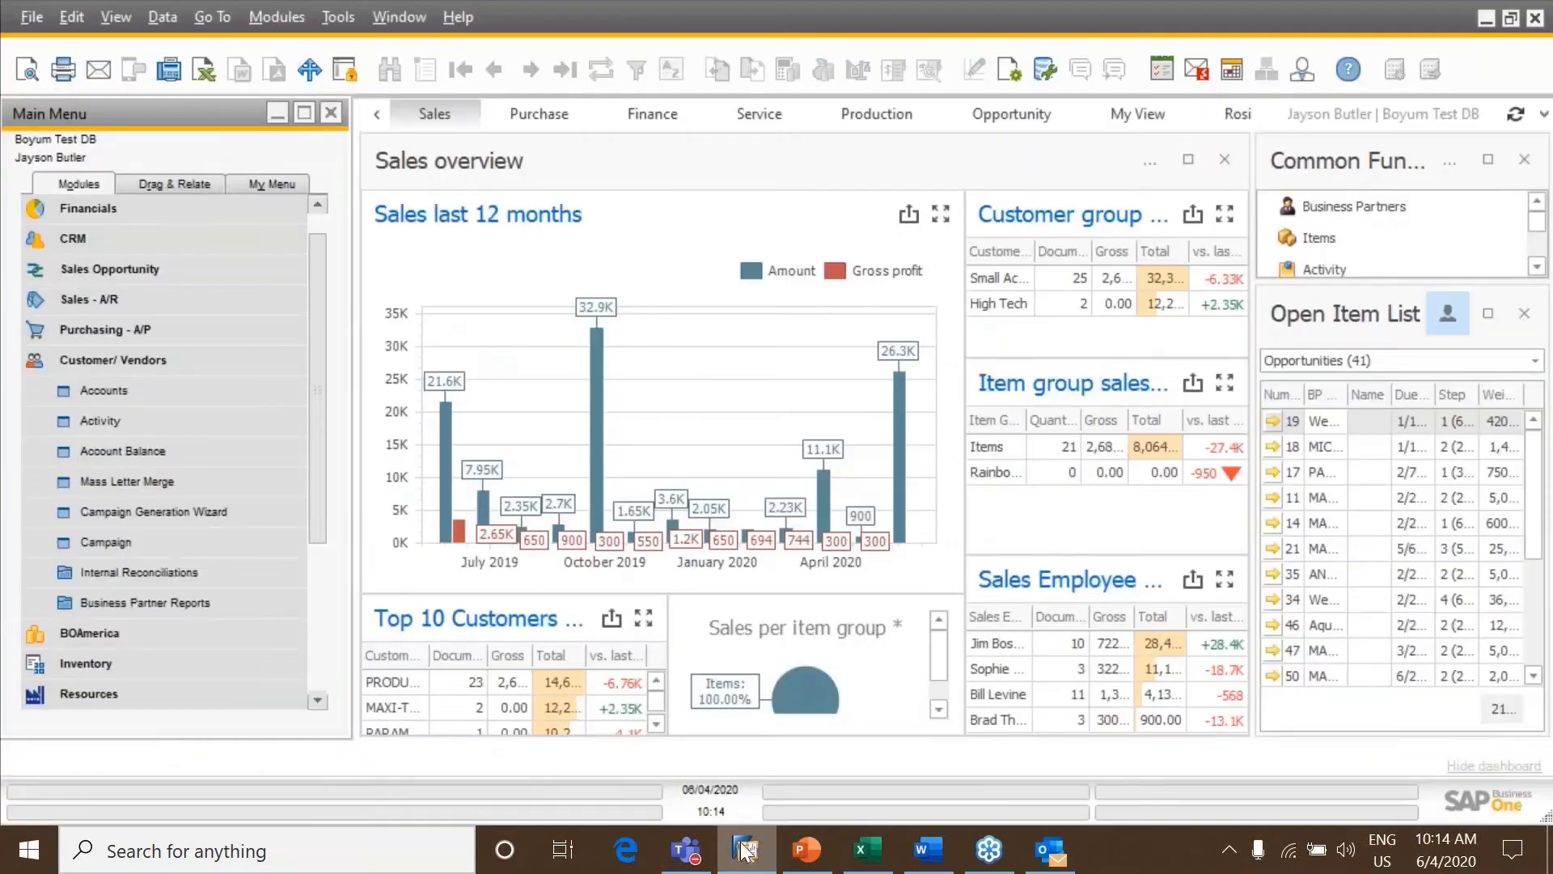
left_click(142, 363)
left_click(145, 299)
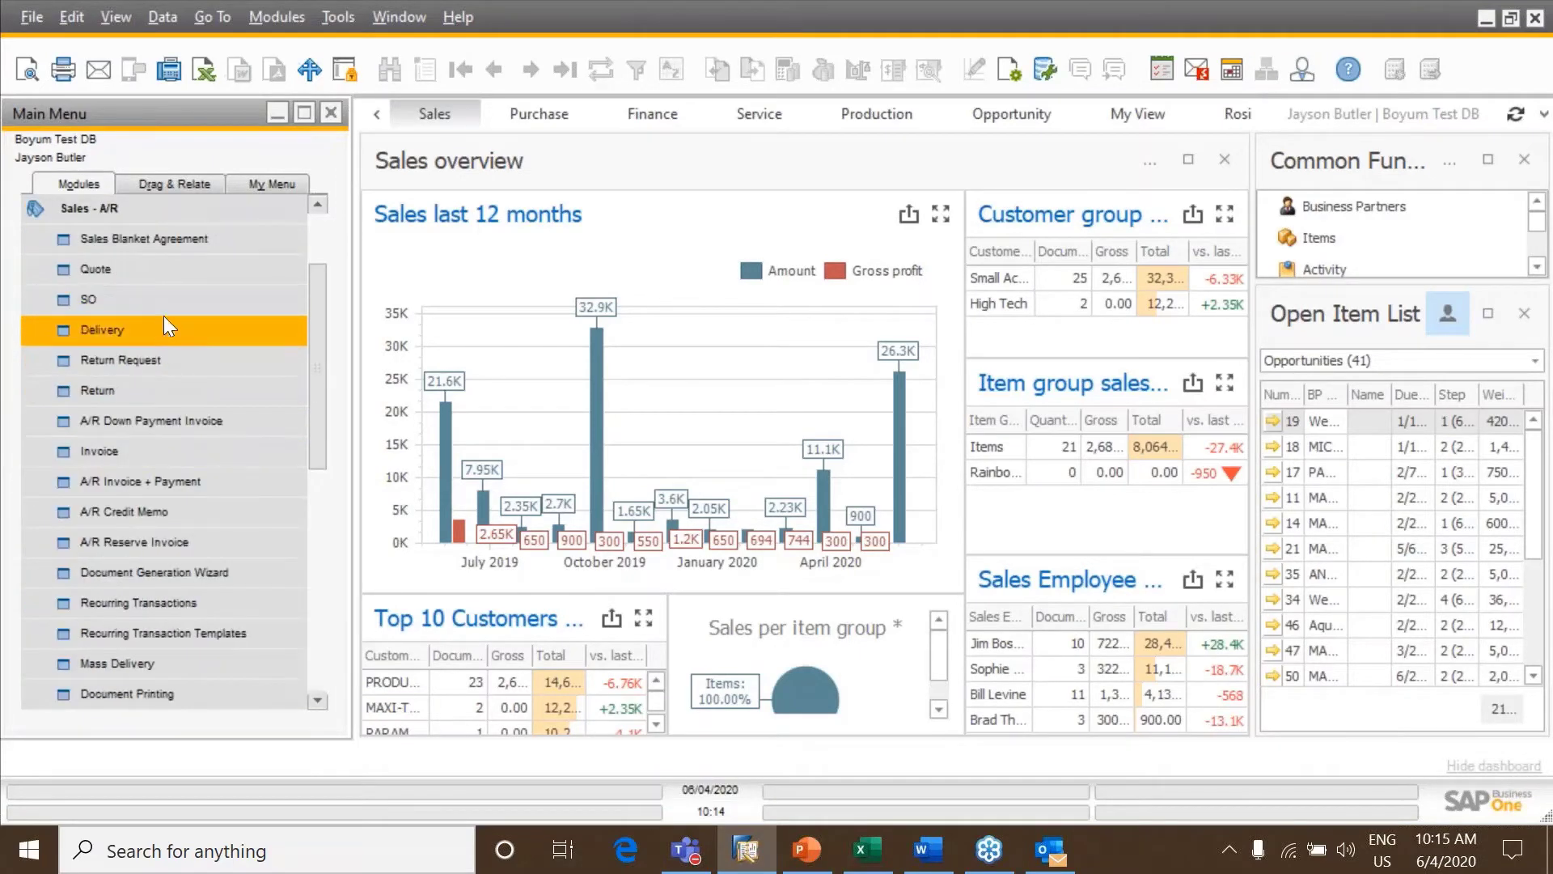
left_click(175, 275)
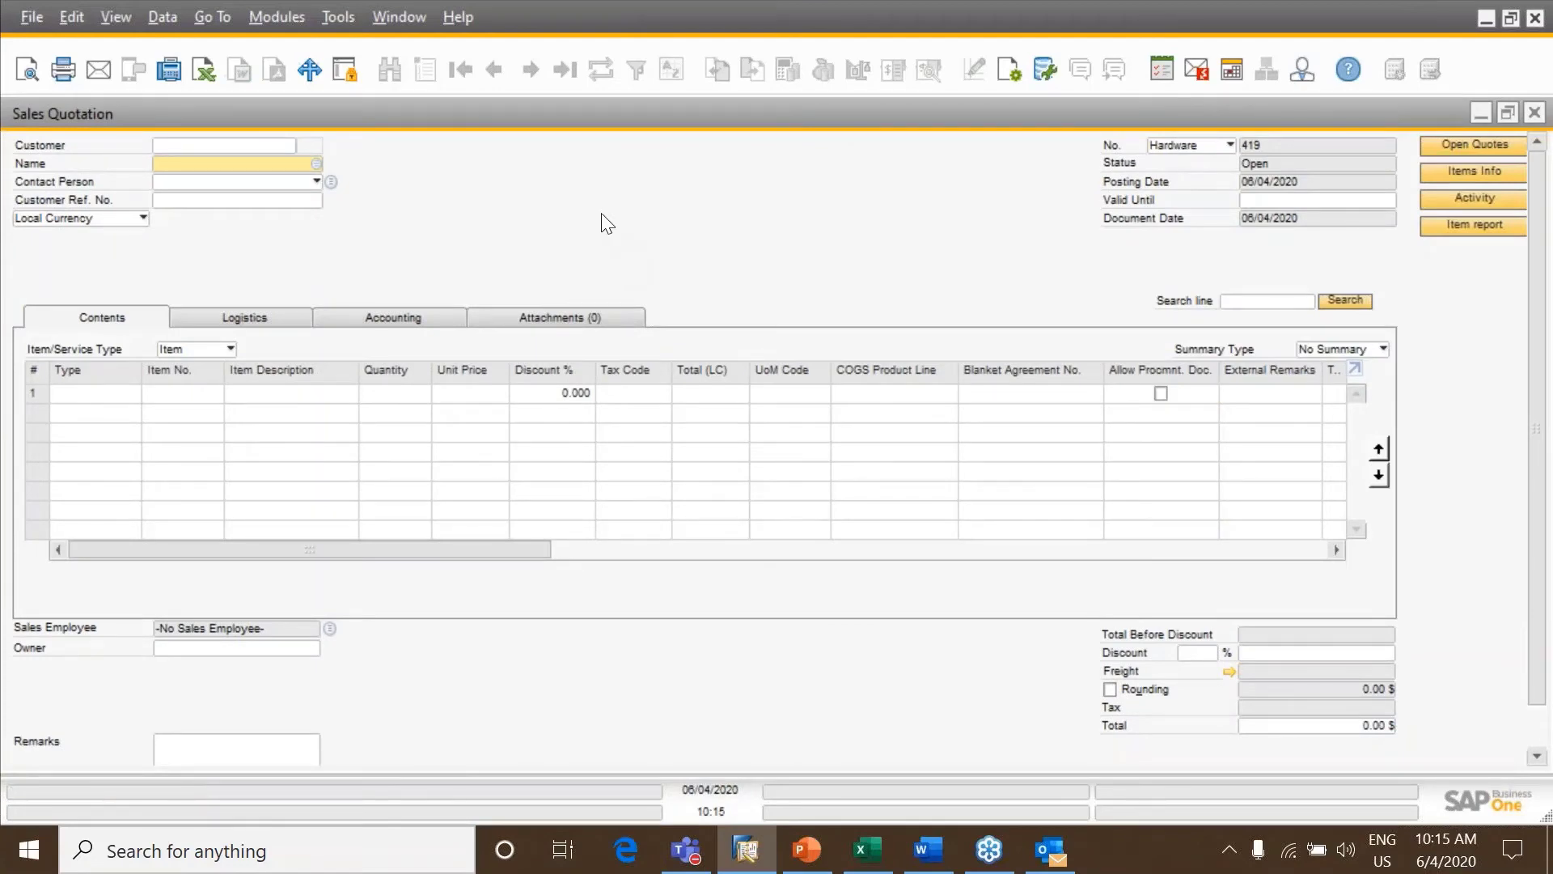
key("ctrl+f")
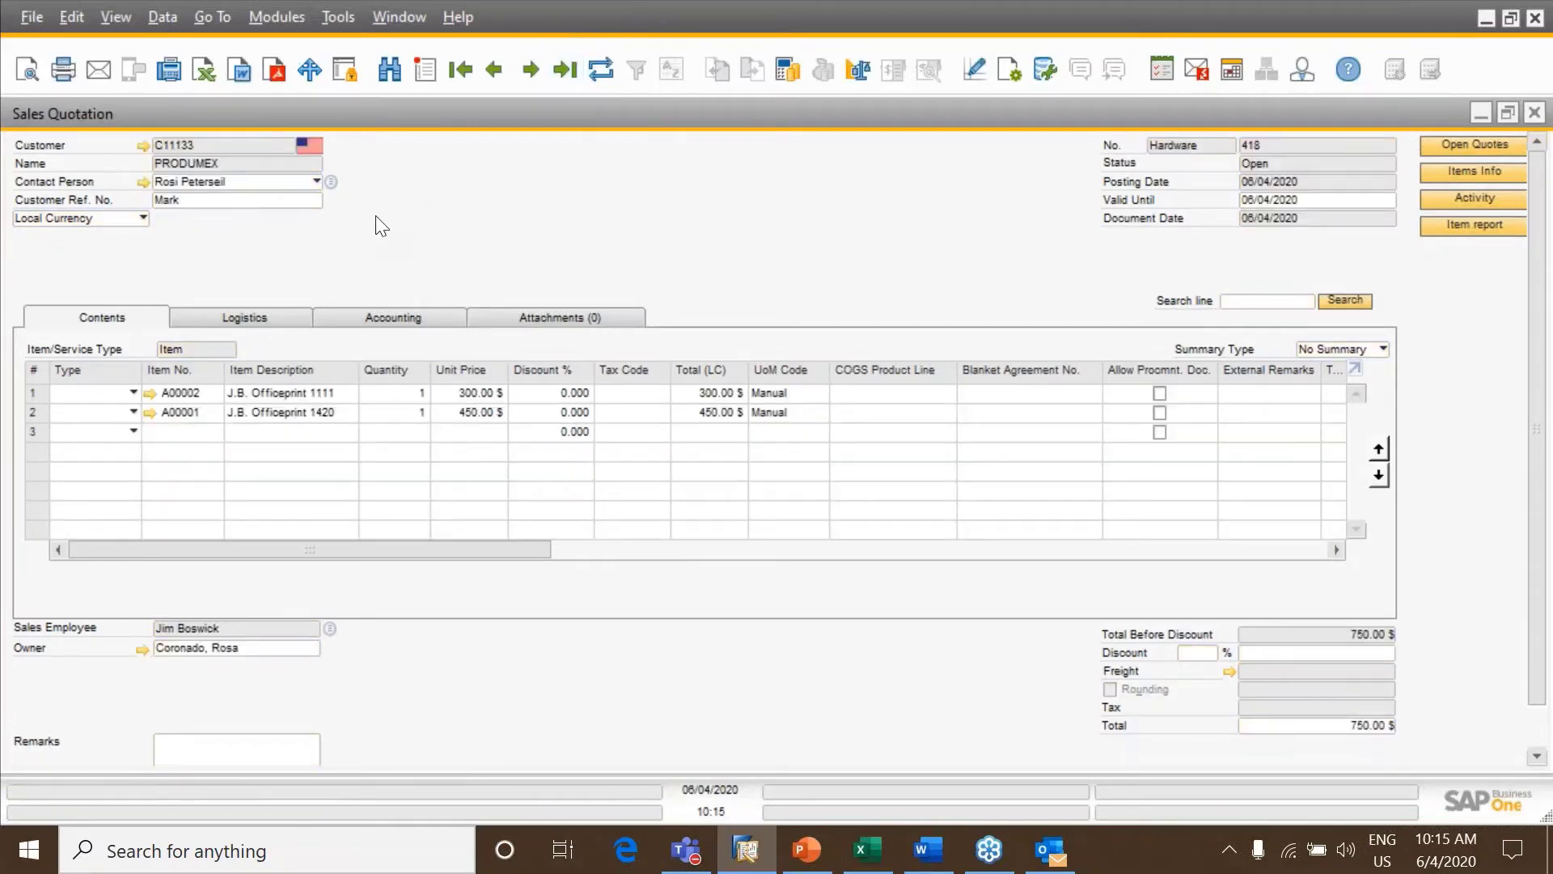
Add item A00003, J.B. Officeprint 1186, as the third line of the quotation
left_click(134, 430)
left_click(197, 438)
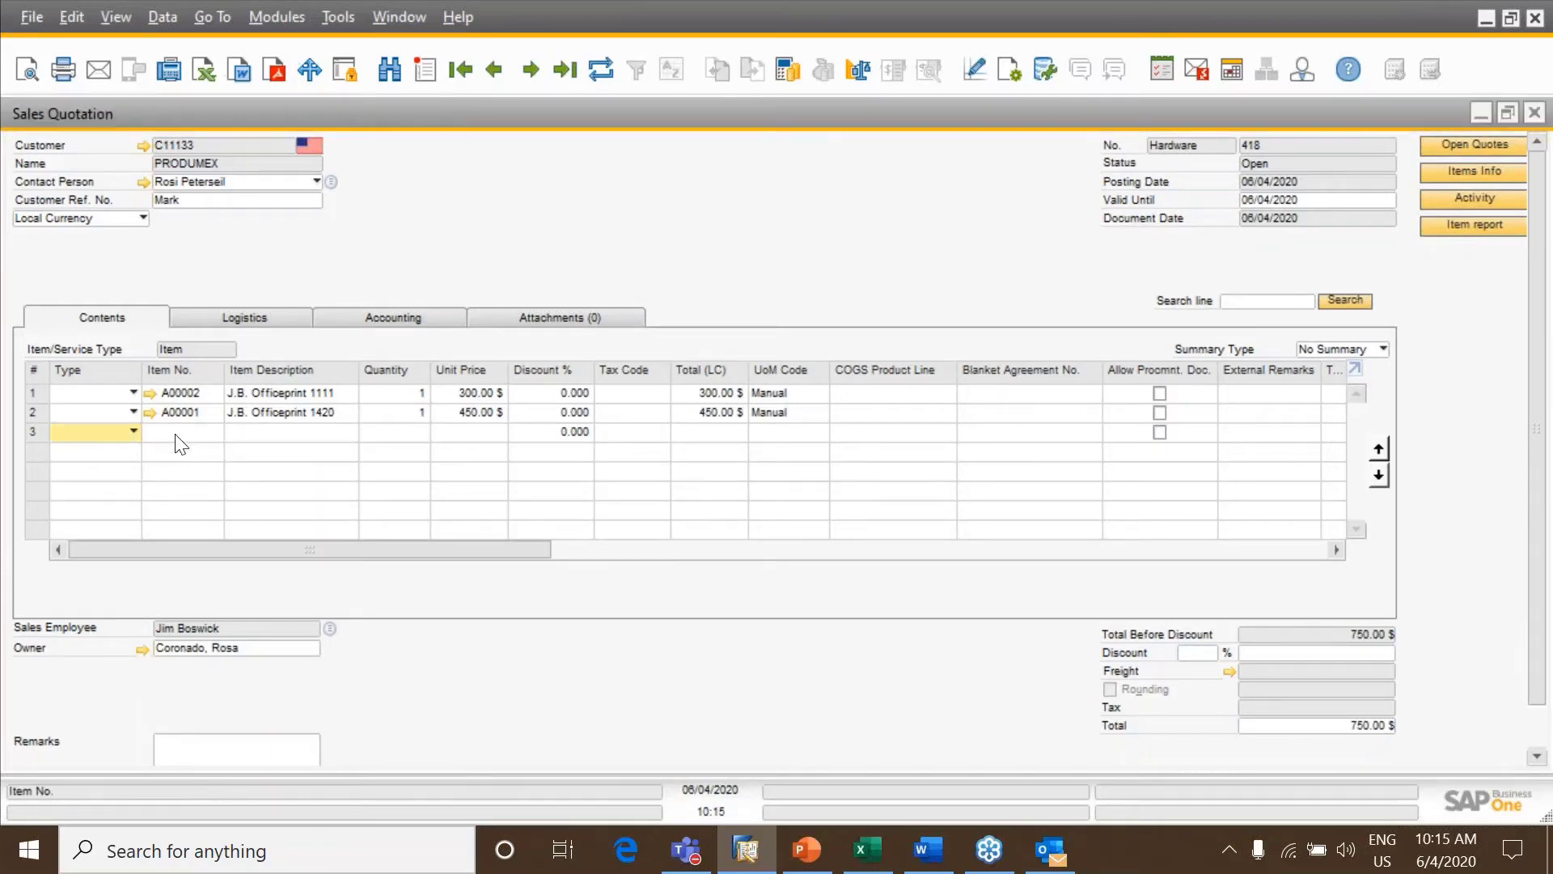
key("Tab")
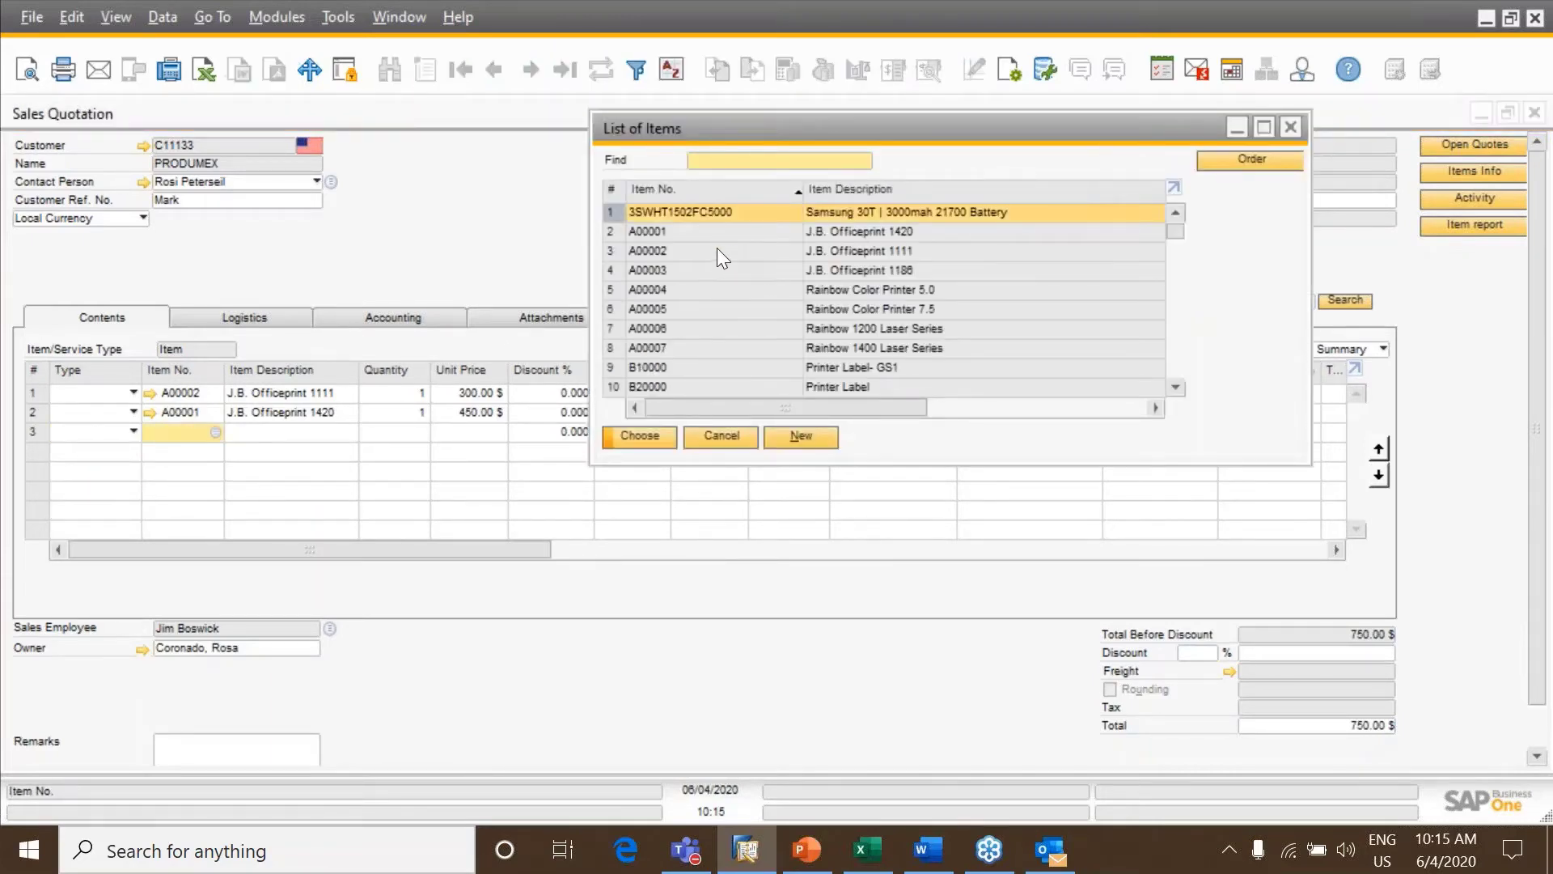
double_click(696, 271)
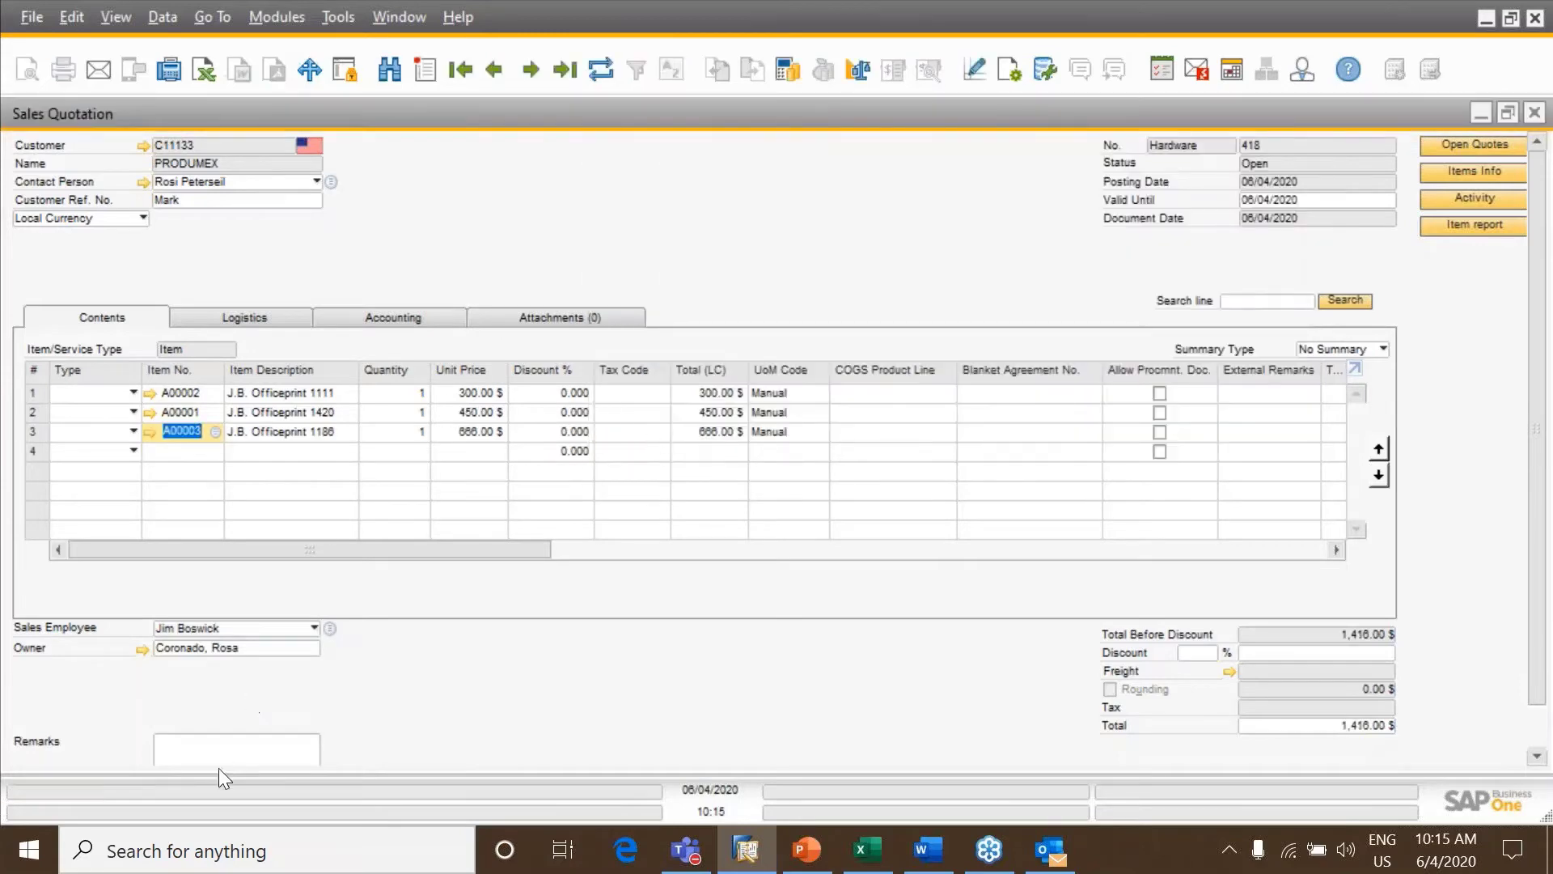
Enter CRMFO as the quotation's remarks, and close the quotation with its changes saved
left_click(240, 754)
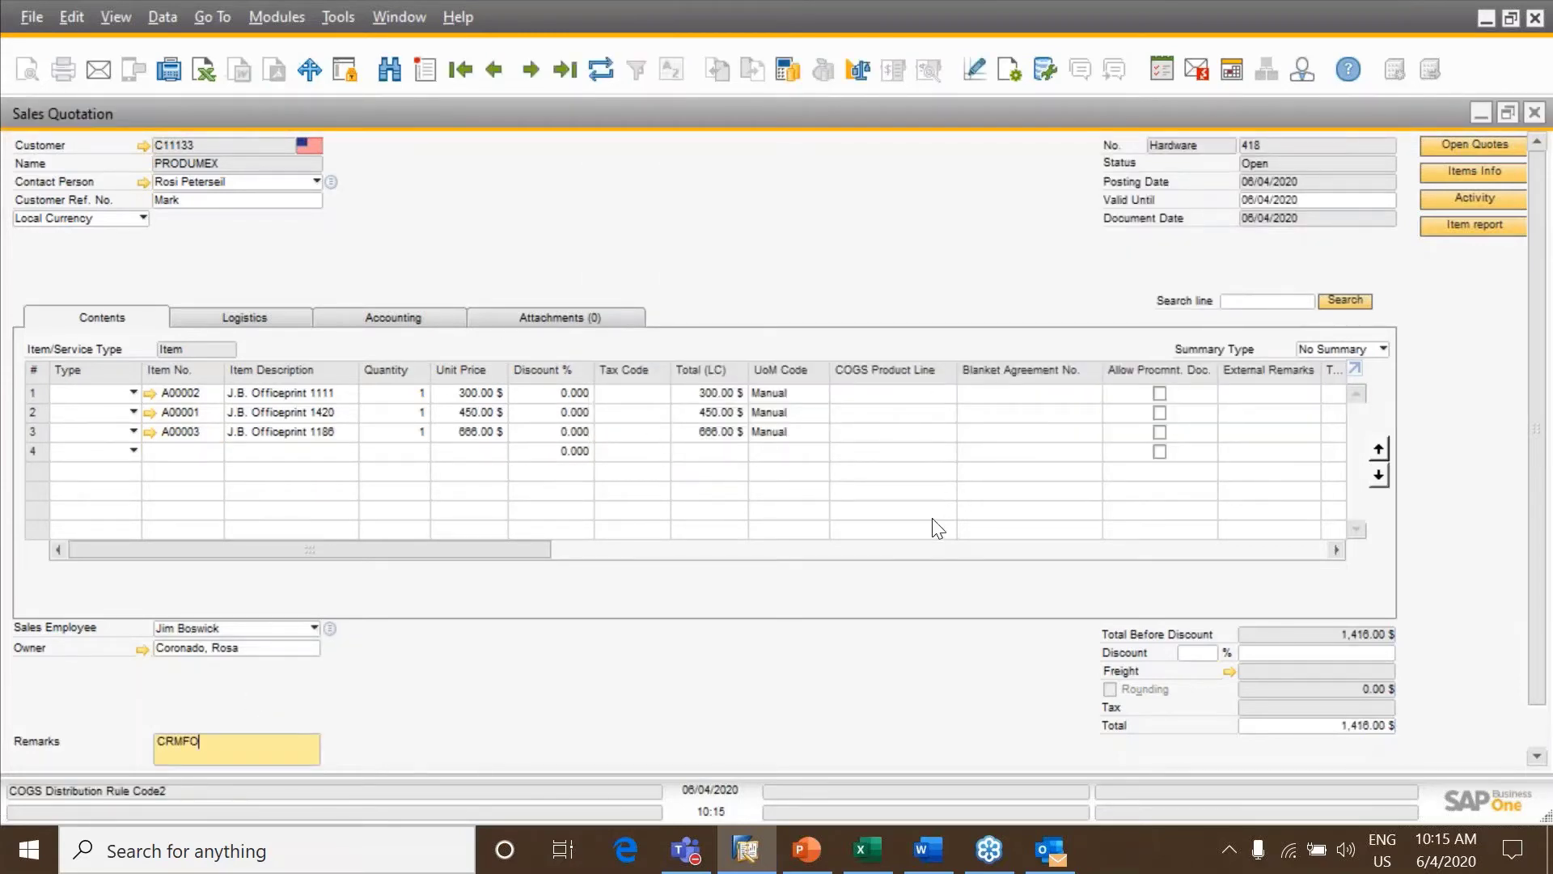
scroll(1549, 457, "down", 1)
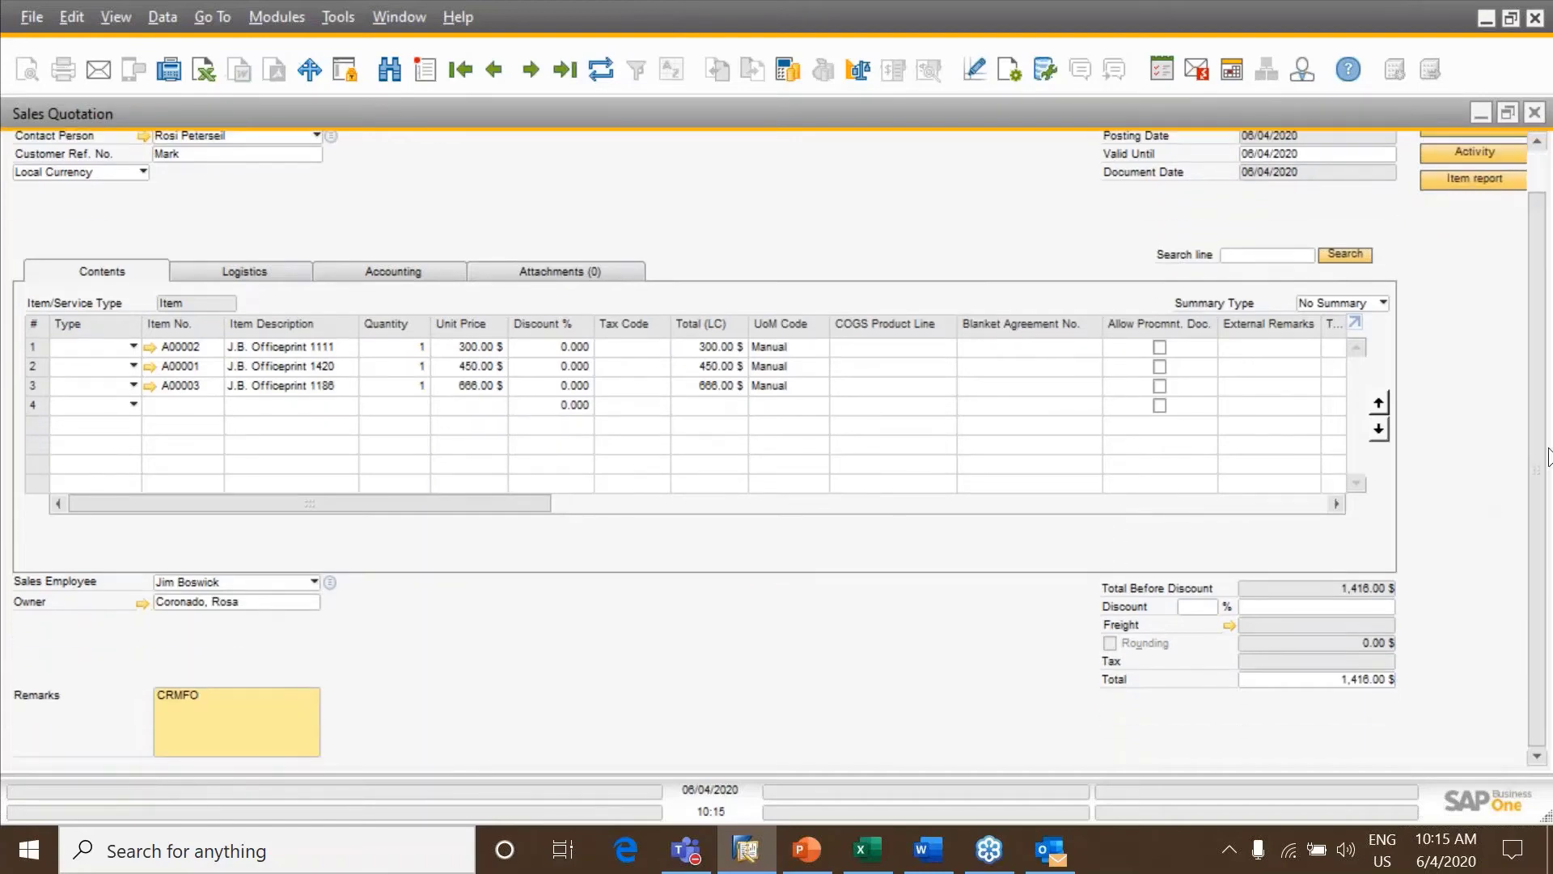
left_click(1534, 112)
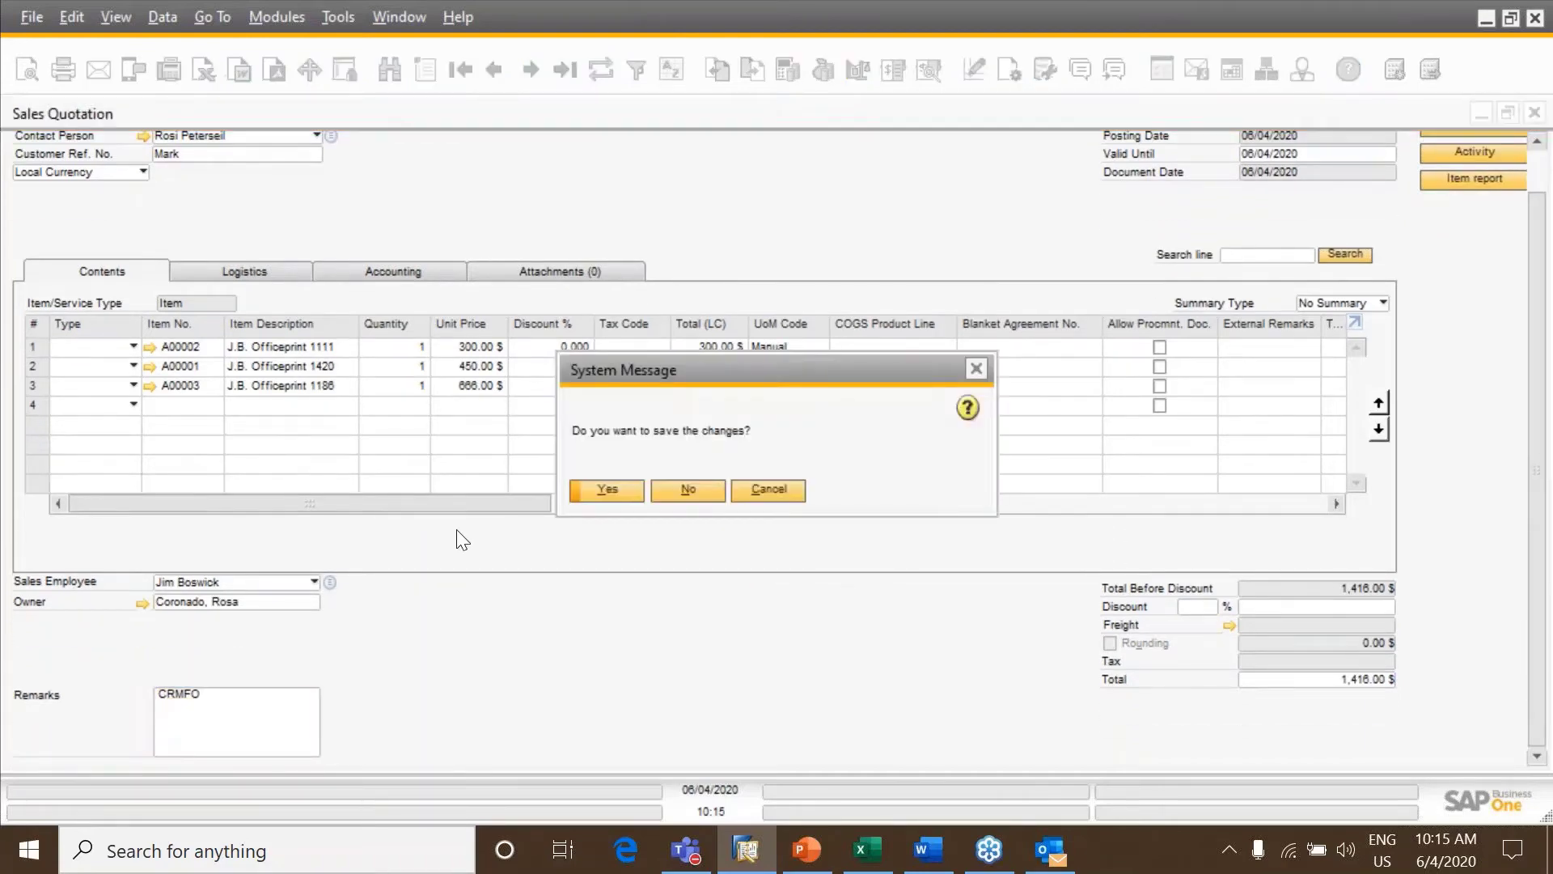
left_click(619, 490)
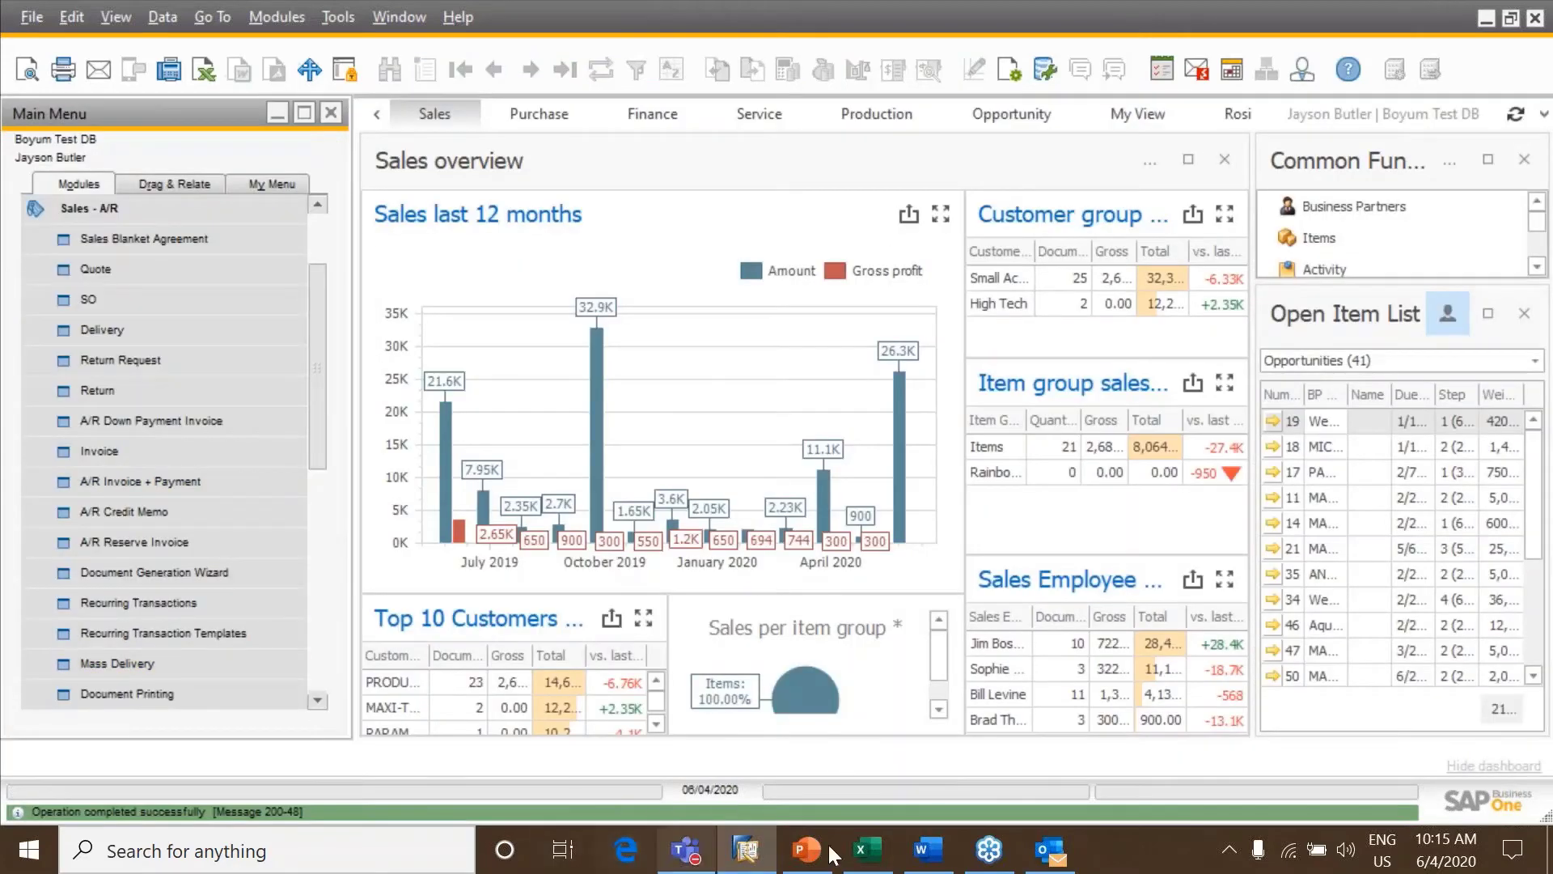
Switch to Outlook and reopen the edited quotation from PRODUMEX's open sales quotations to check its item lines and remarks
left_click(1050, 850)
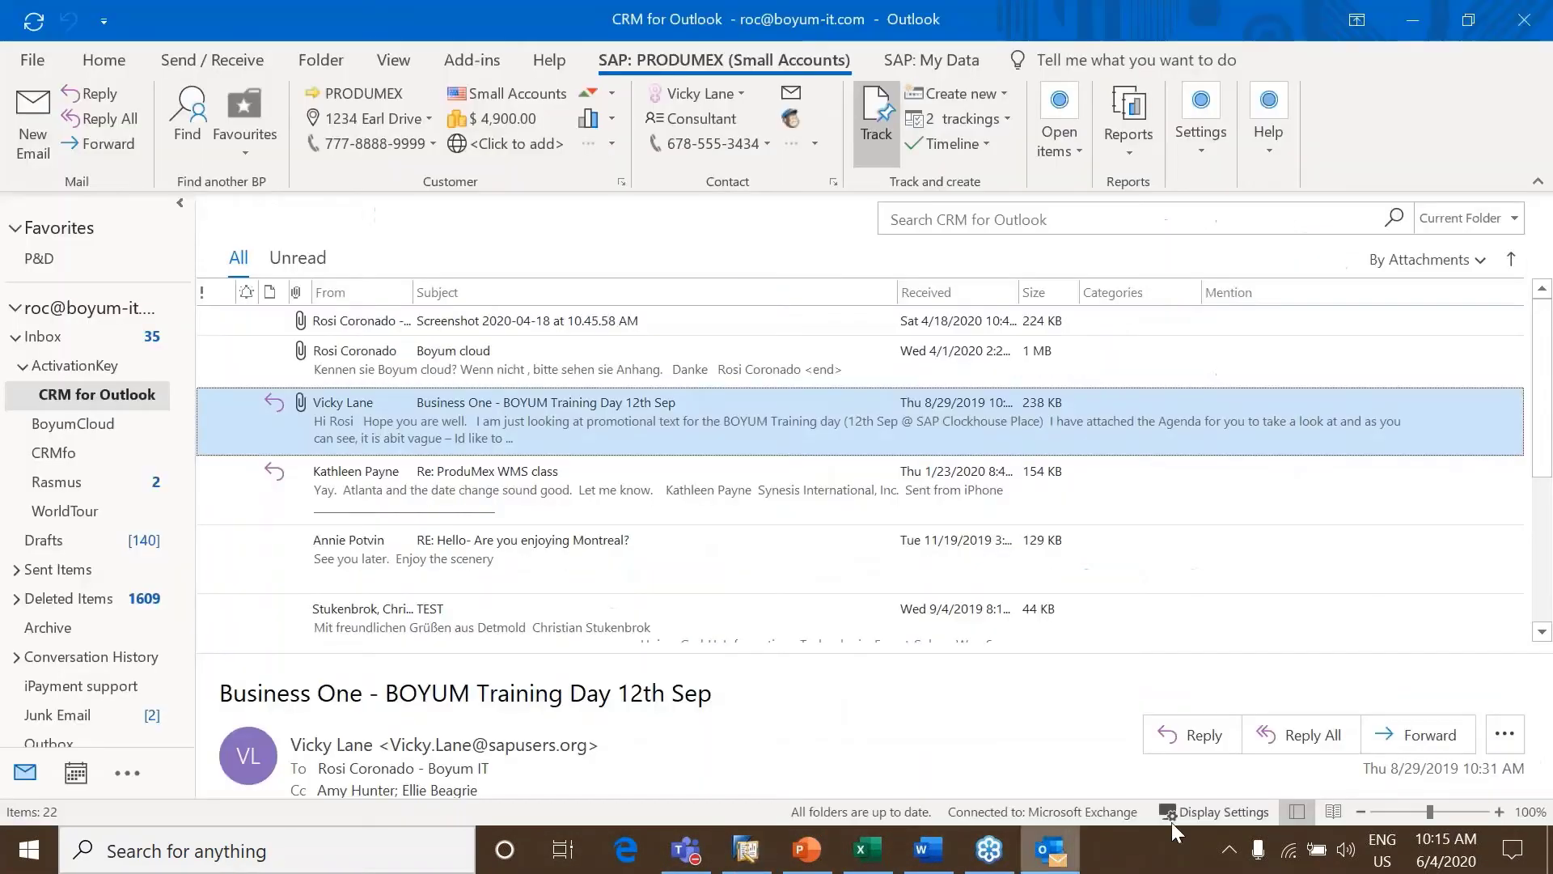
left_click(485, 364)
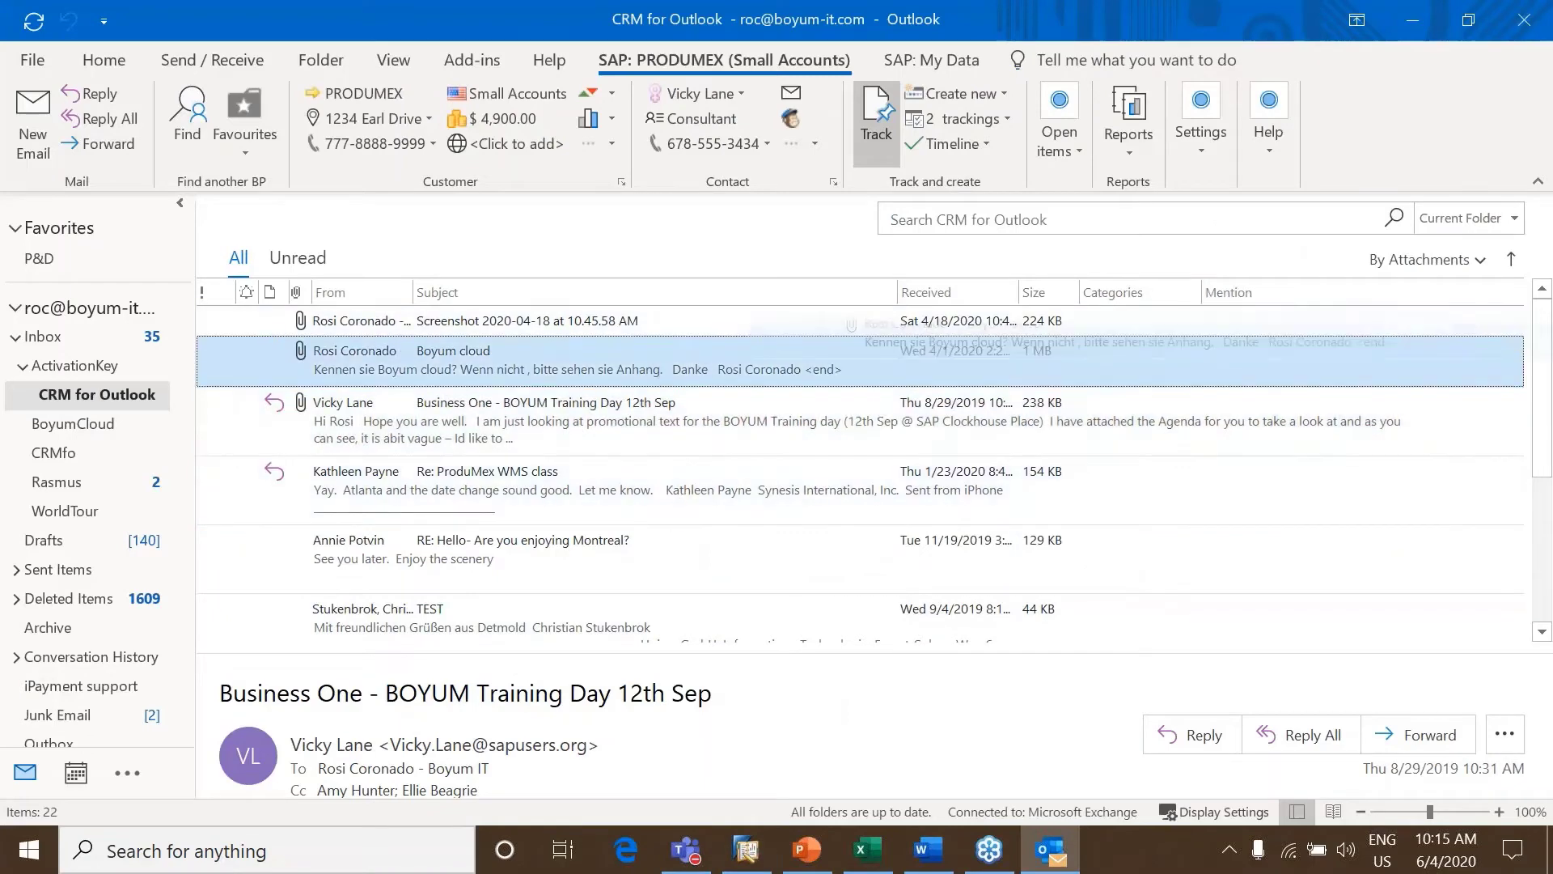
left_click(450, 411)
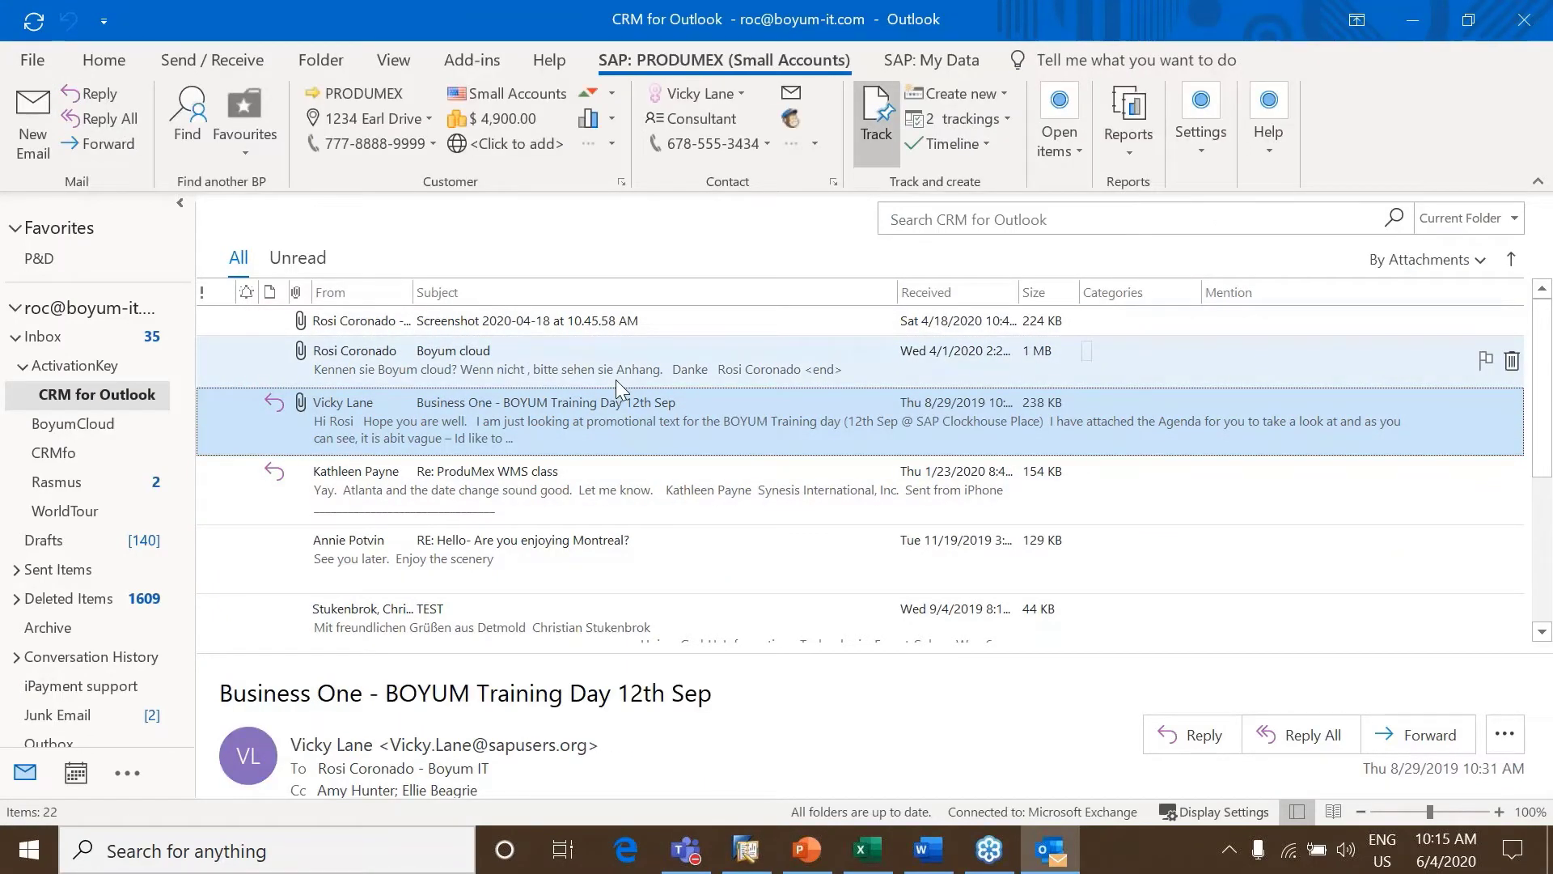
left_click(1083, 148)
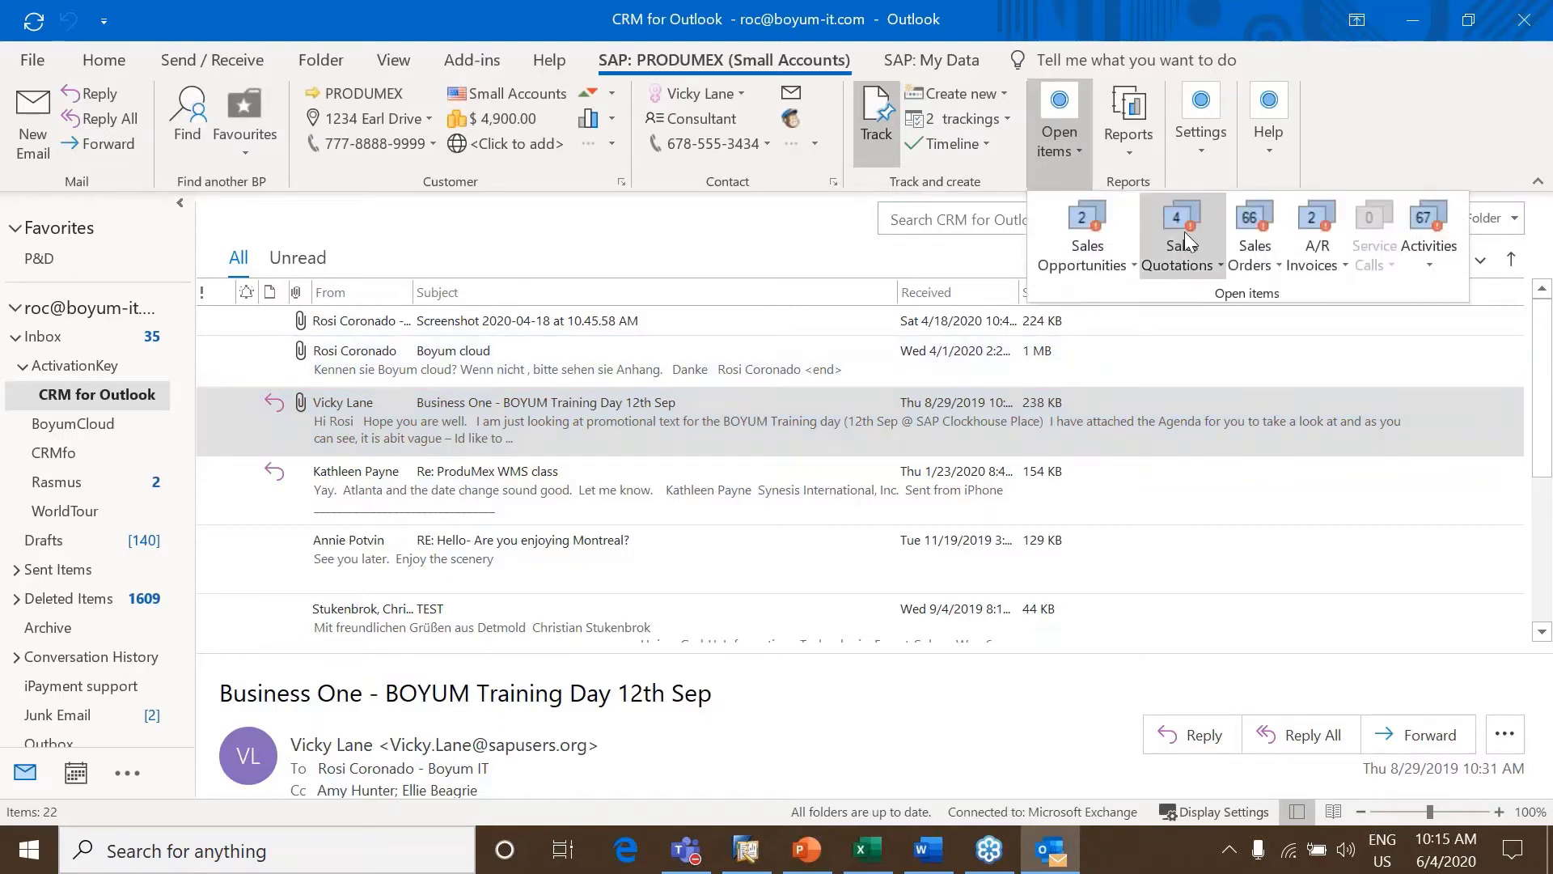
mouse_move(1184, 231)
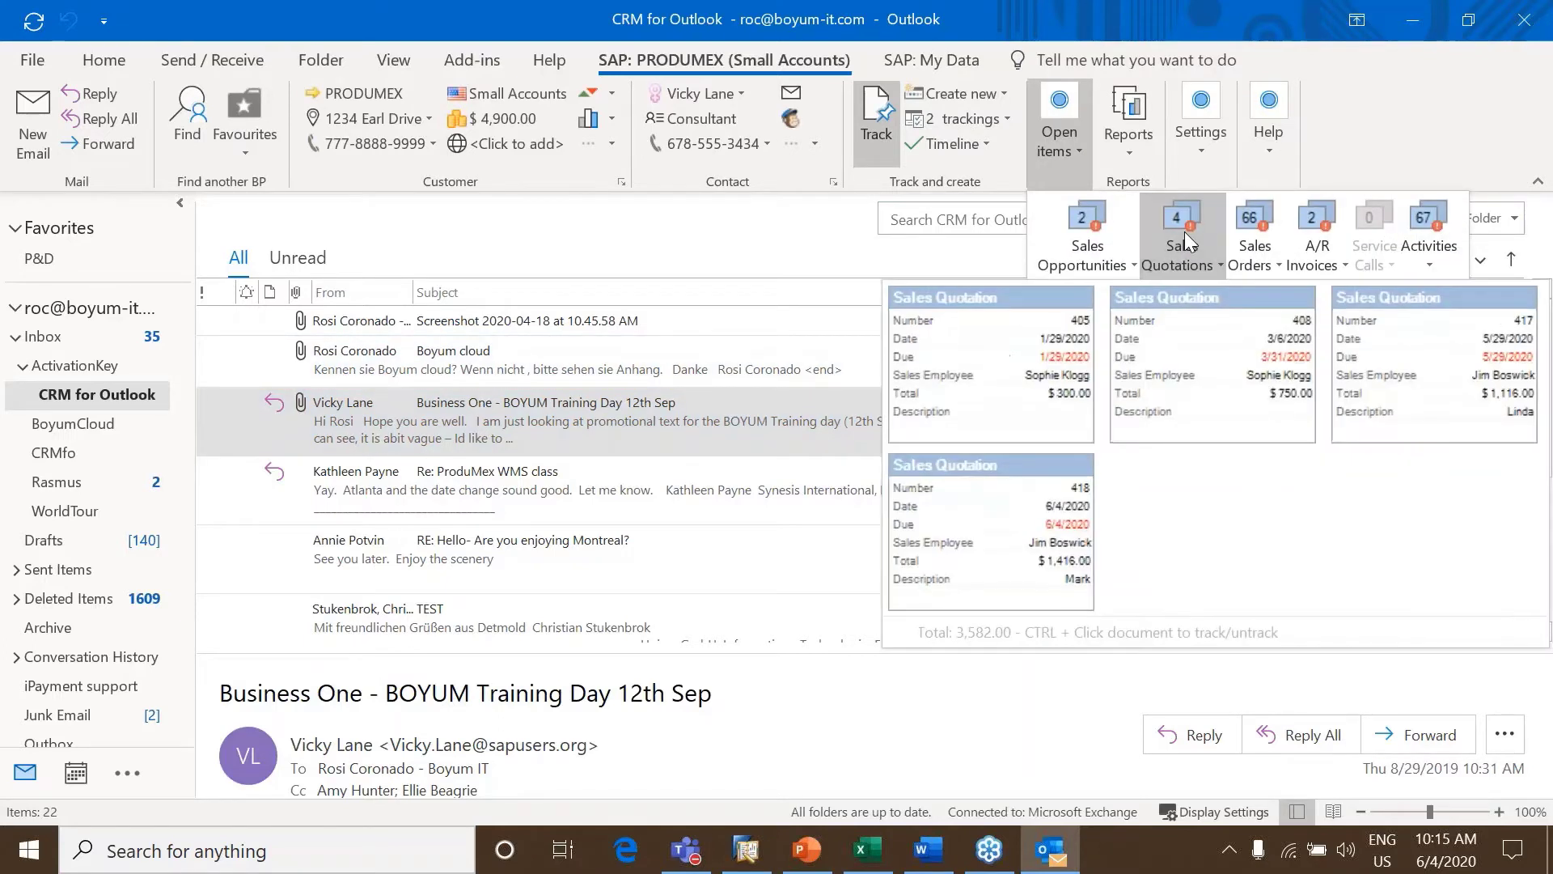
left_click(1011, 544)
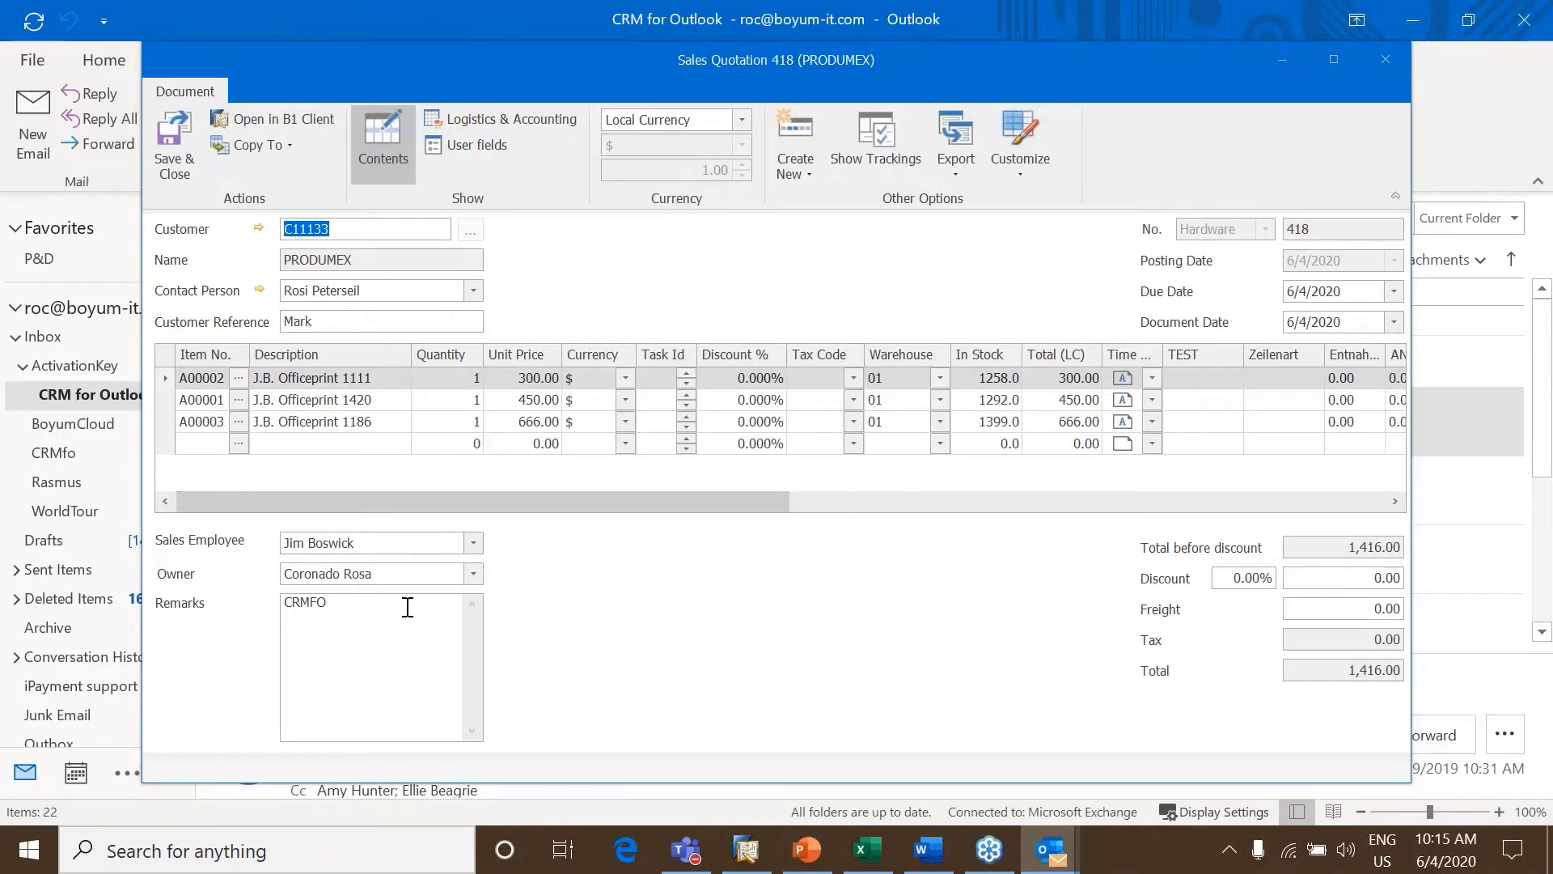
left_click(359, 614)
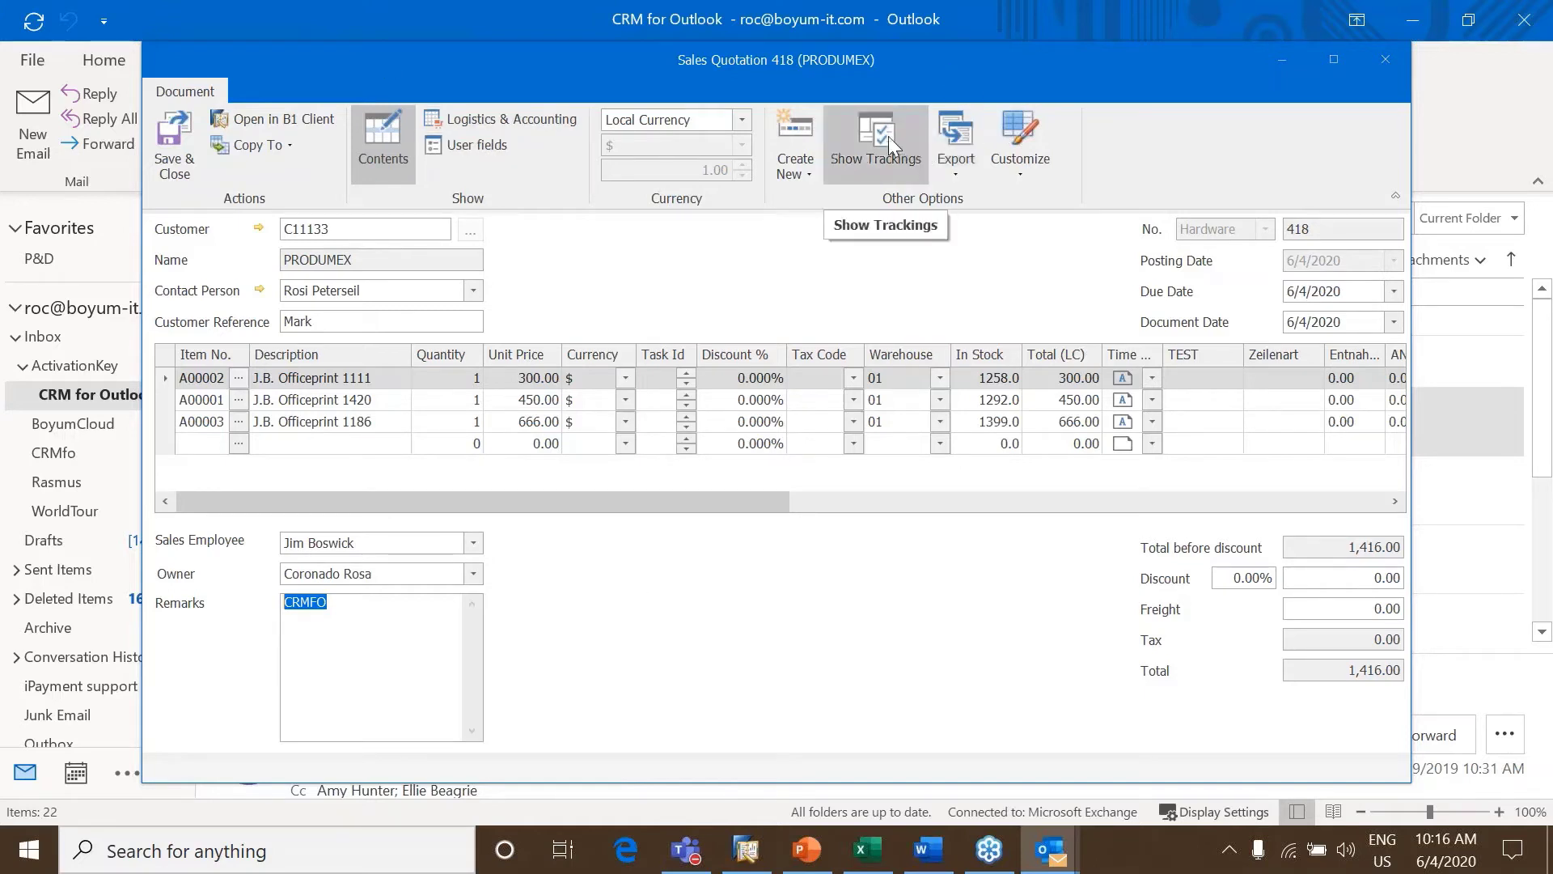
Check which records can be created from the quotation, and copy it to a new sales order
left_click(811, 175)
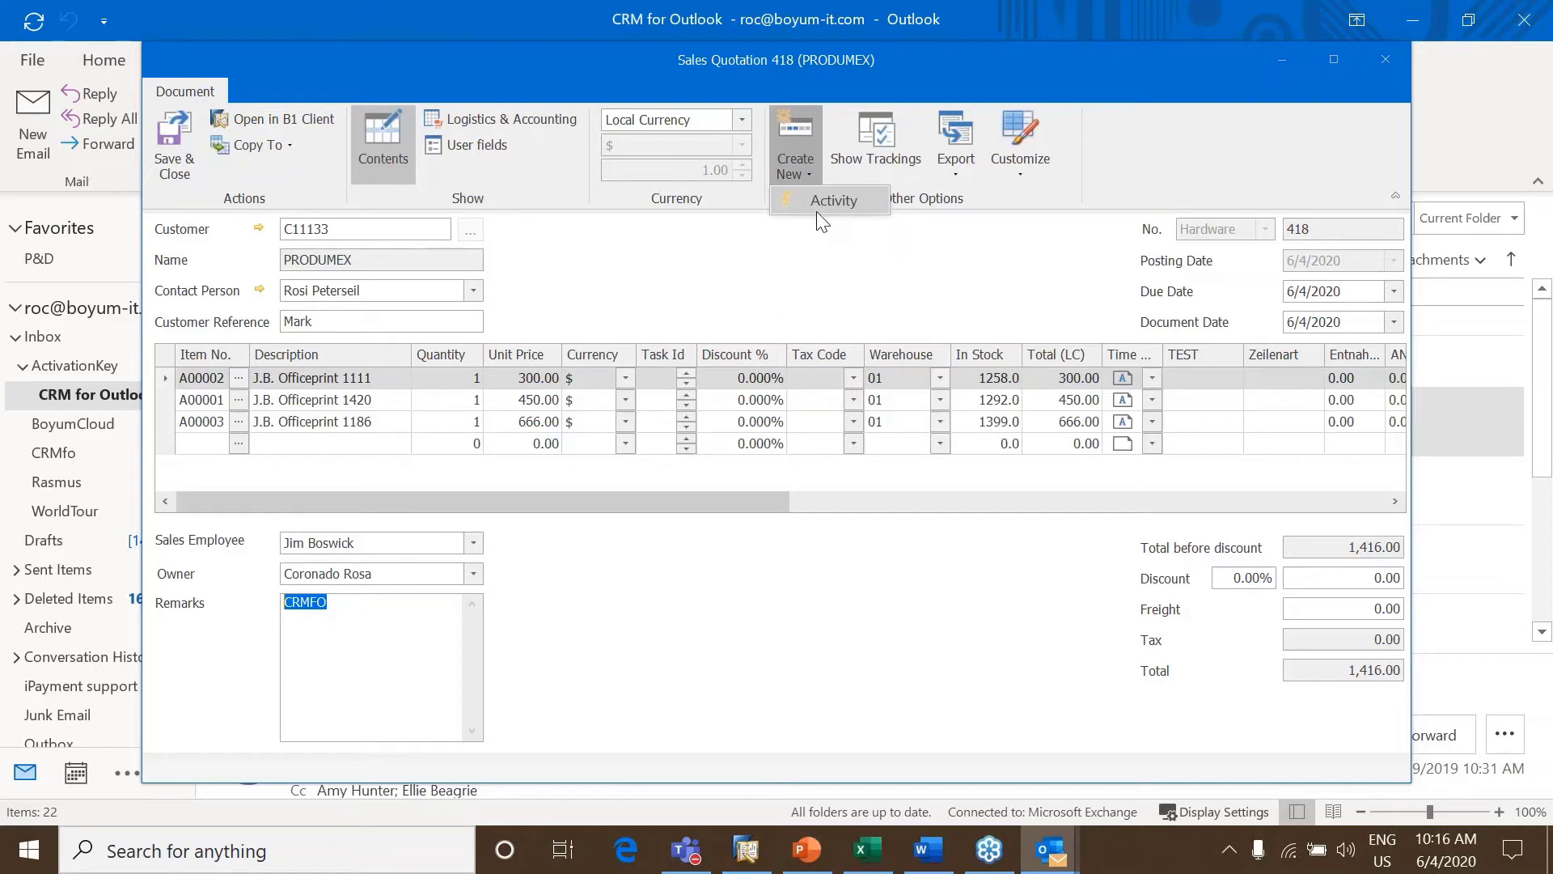
left_click(797, 269)
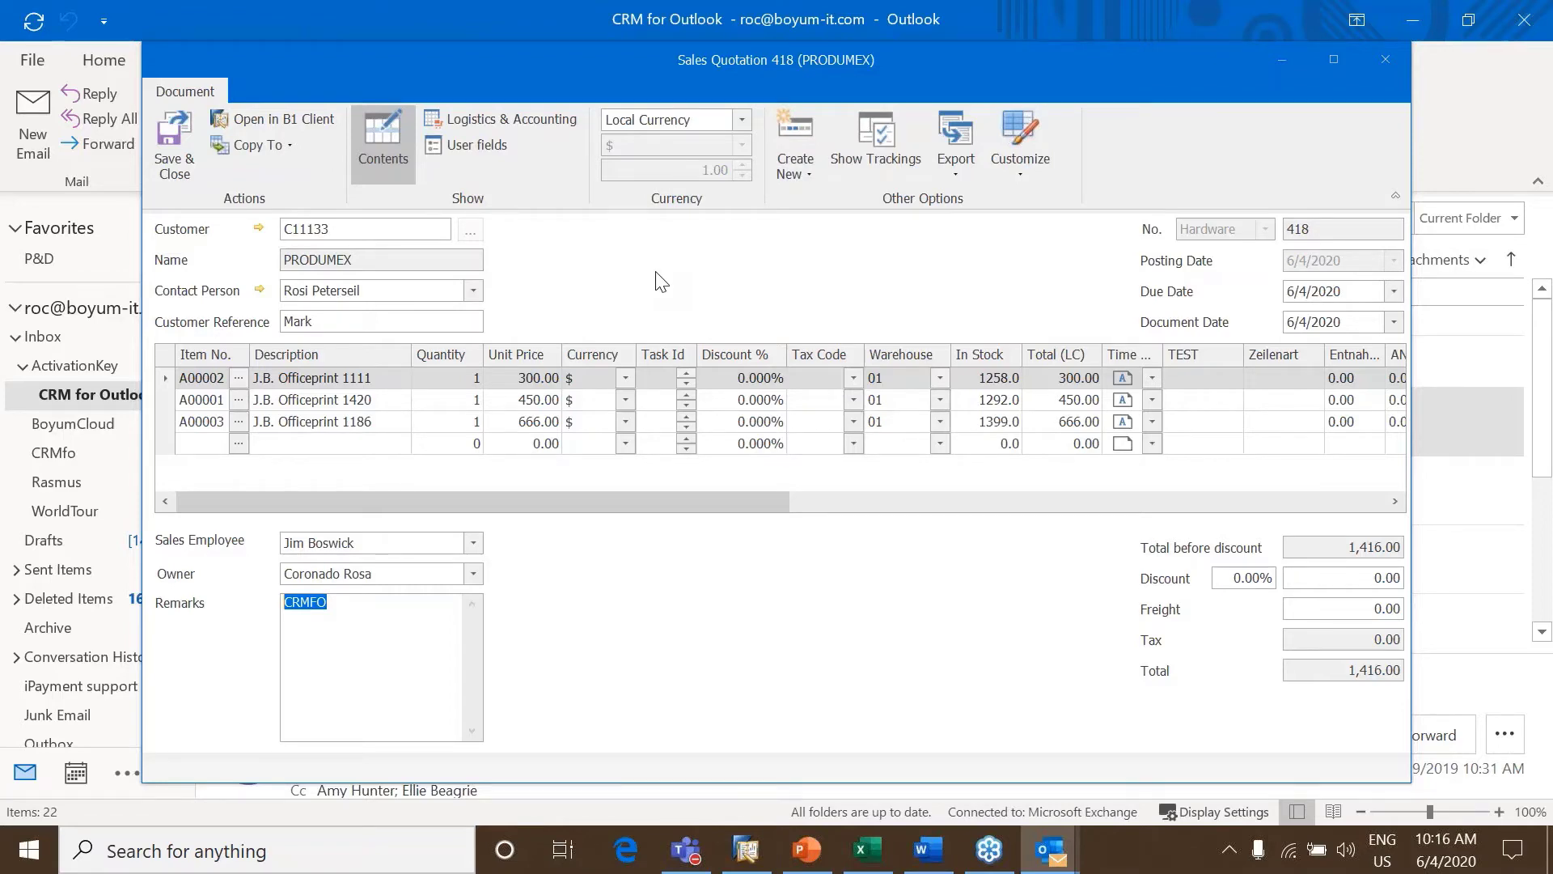
left_click(292, 141)
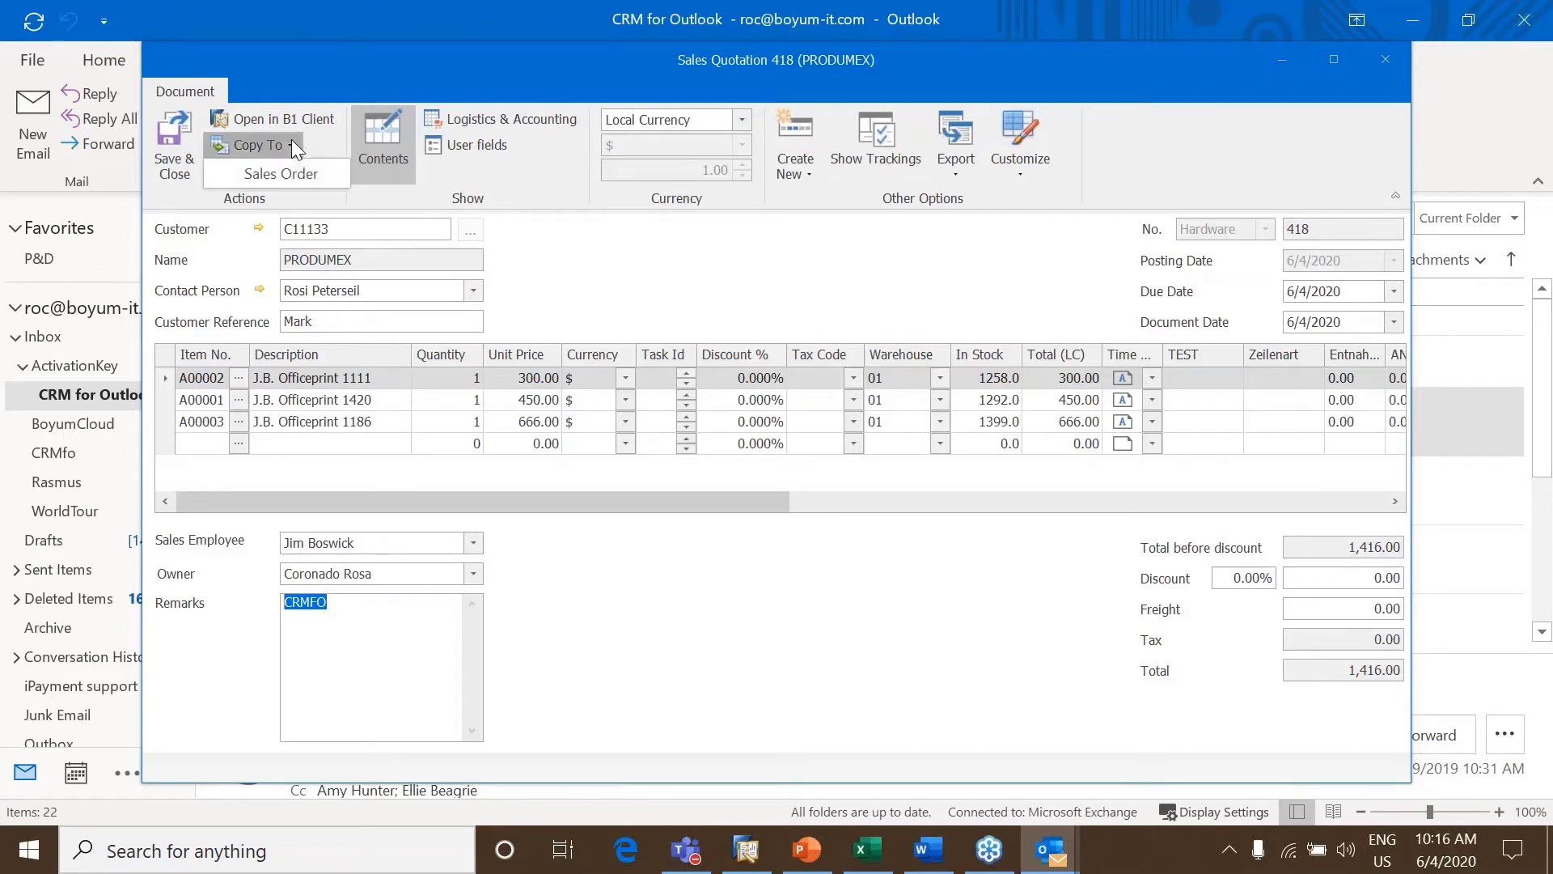
left_click(281, 175)
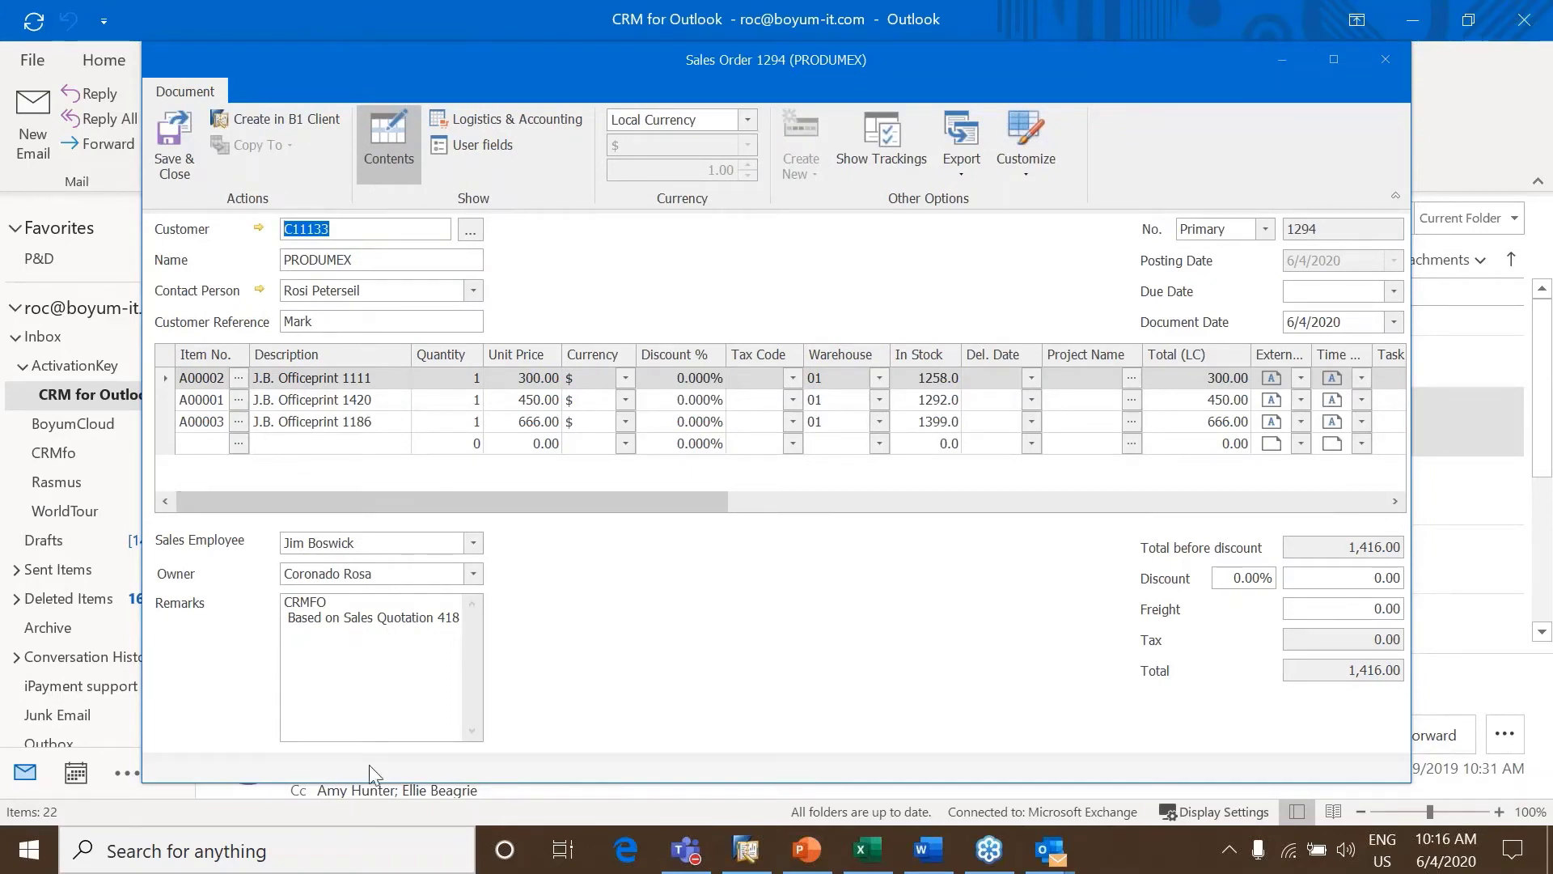
Set the new sales order's due date to 6/19/2020, and save and close the order
left_click(181, 150)
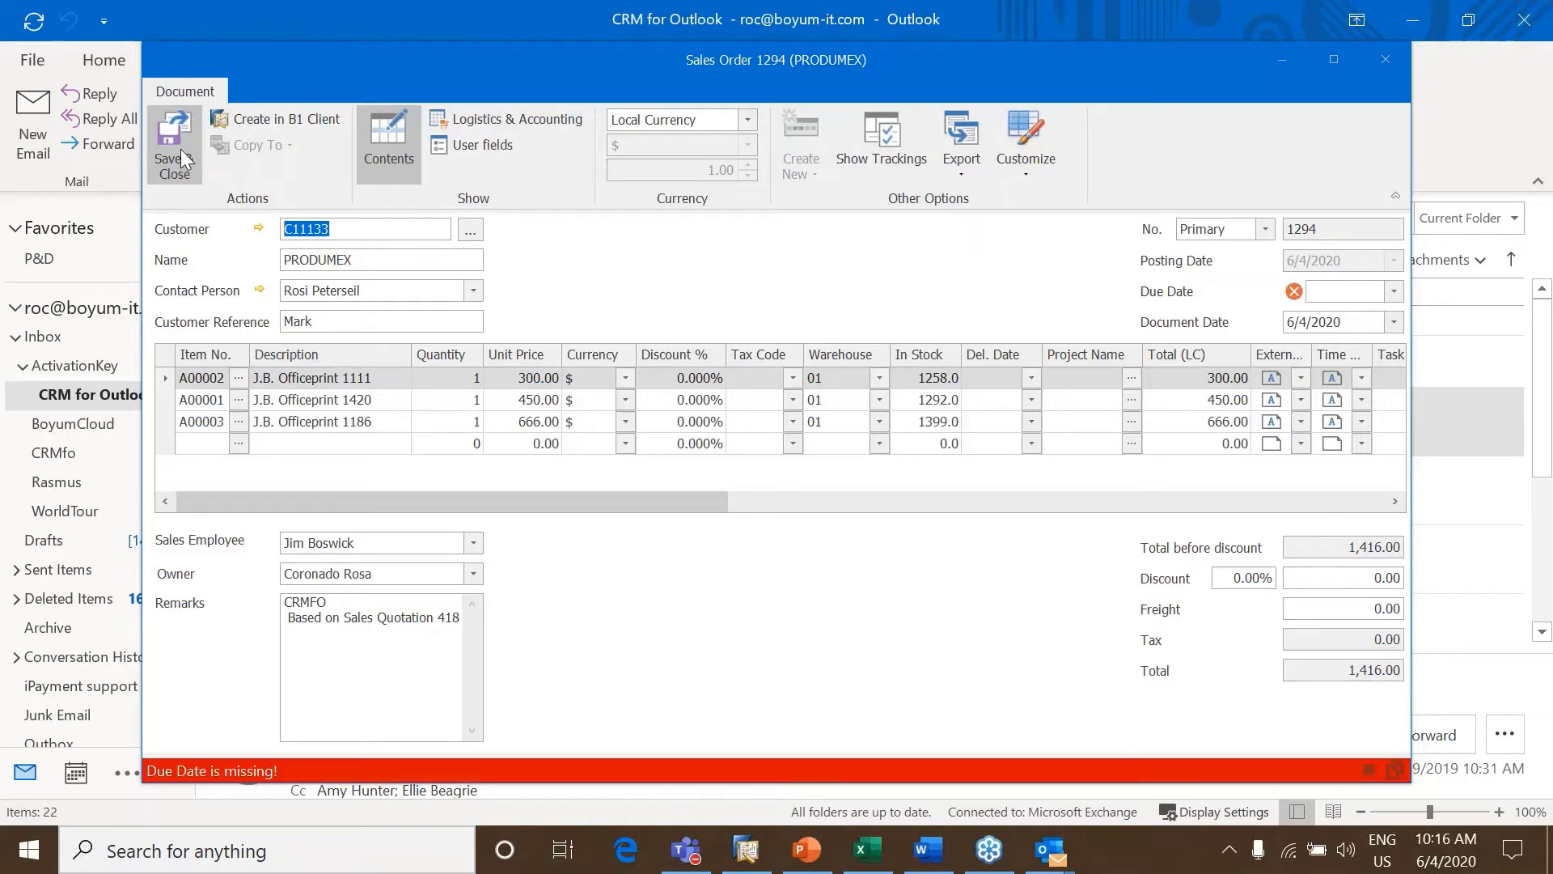
left_click(1395, 290)
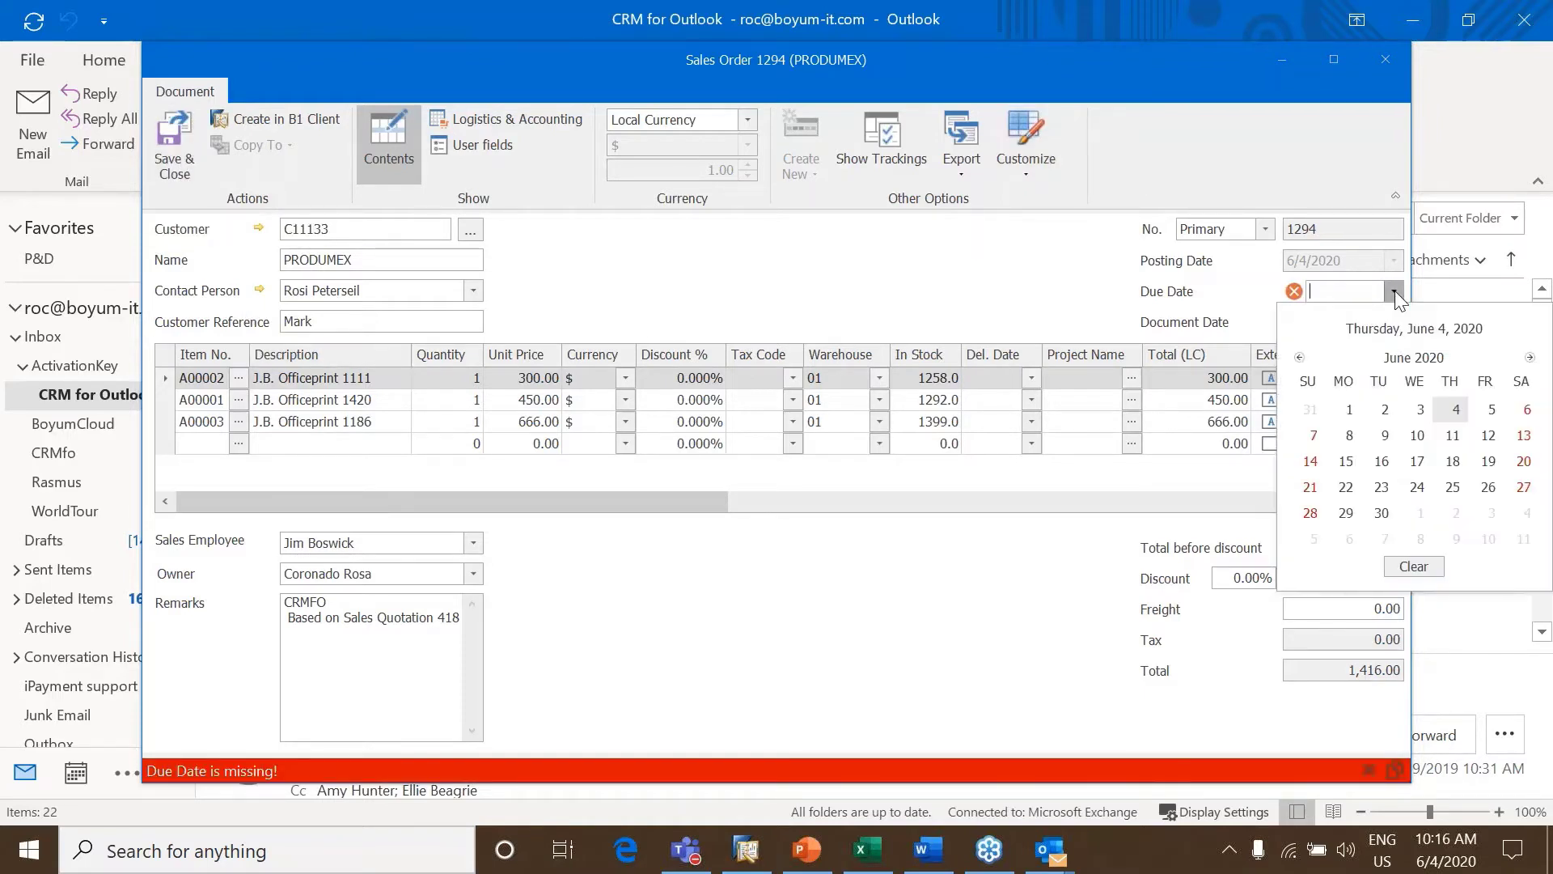
left_click(1498, 466)
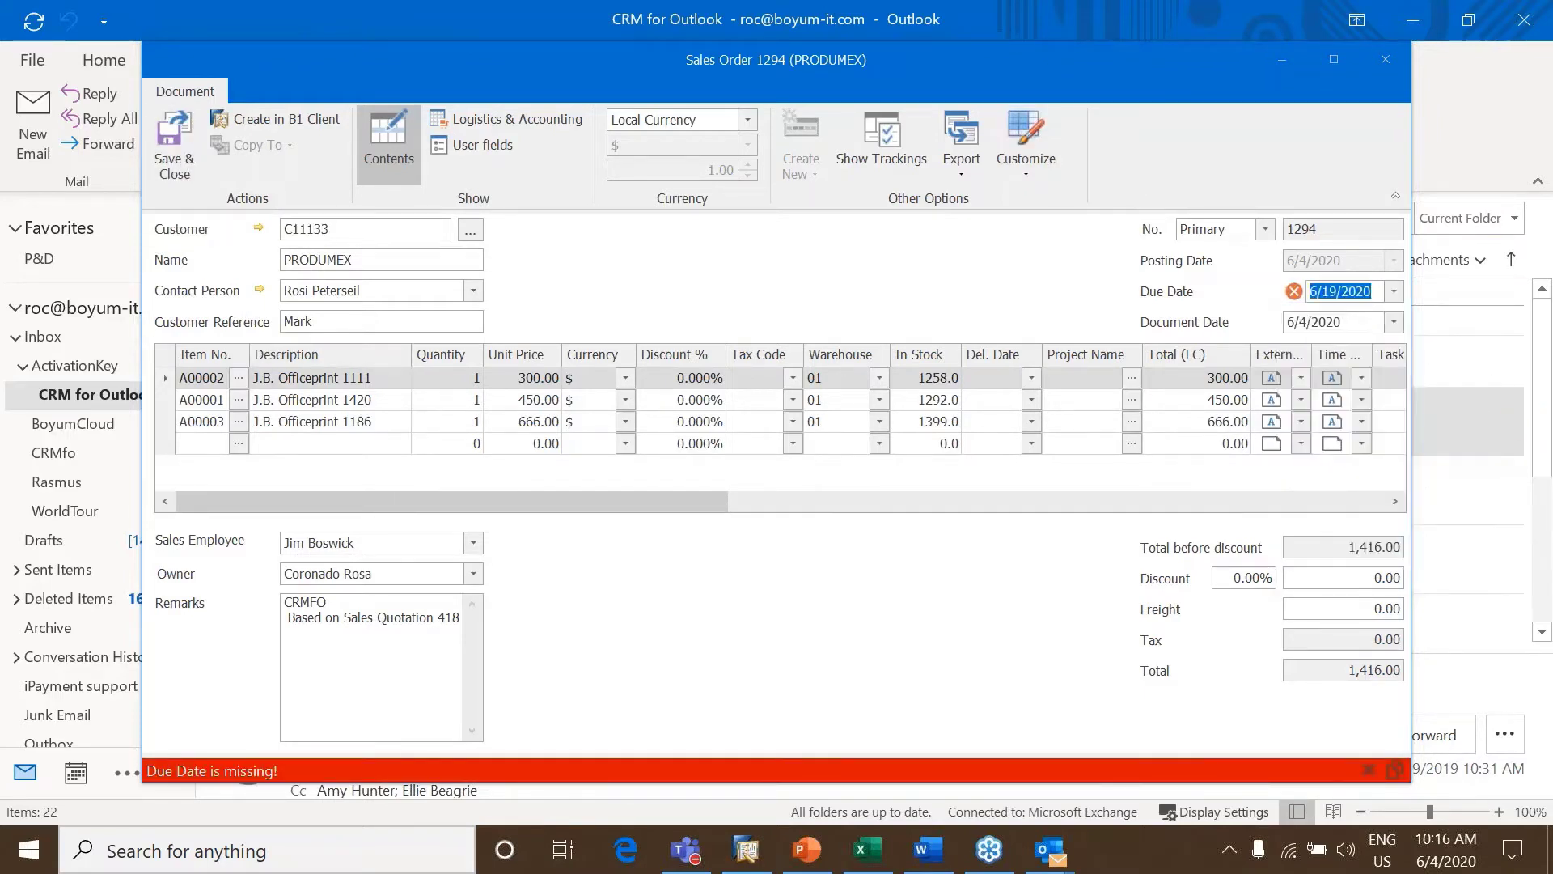
left_click(173, 158)
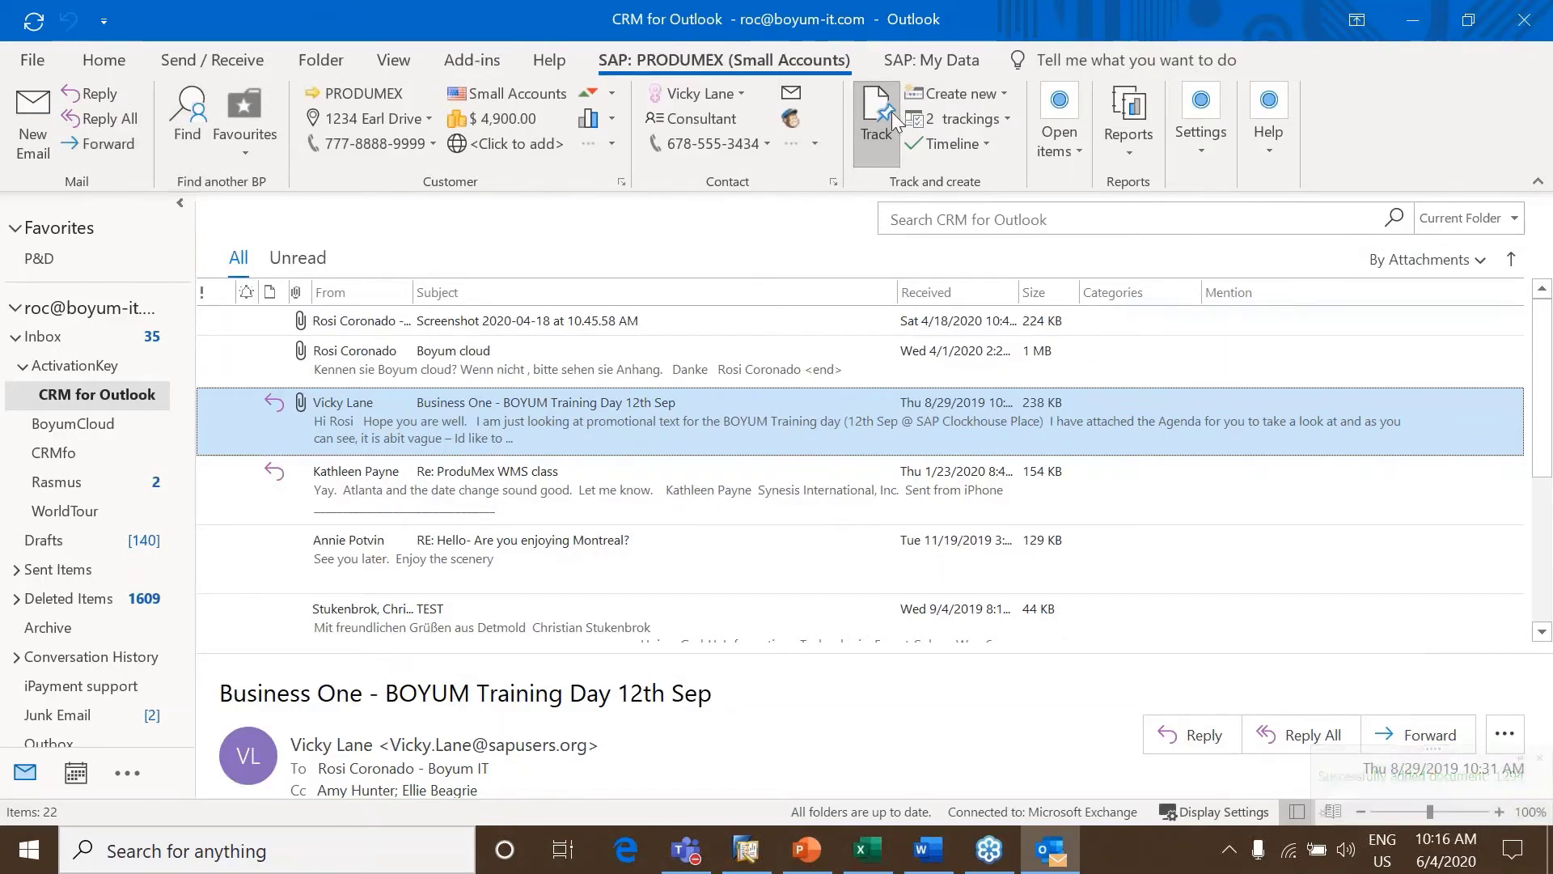
Review PRODUMEX's timeline of created documents and activities, and look over its open item categories
left_click(988, 142)
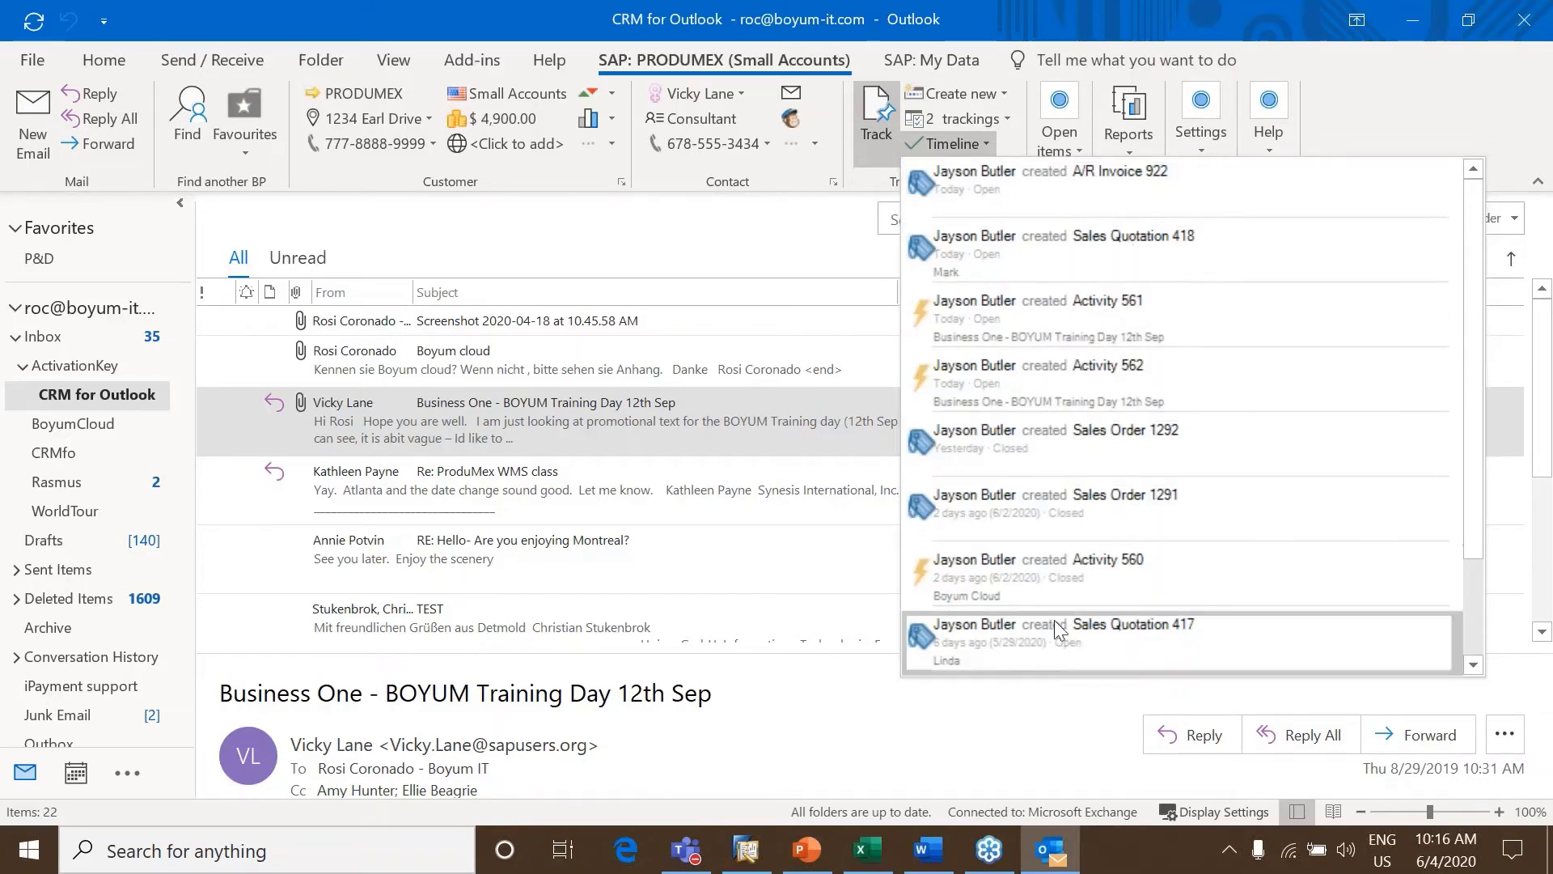
left_click(765, 255)
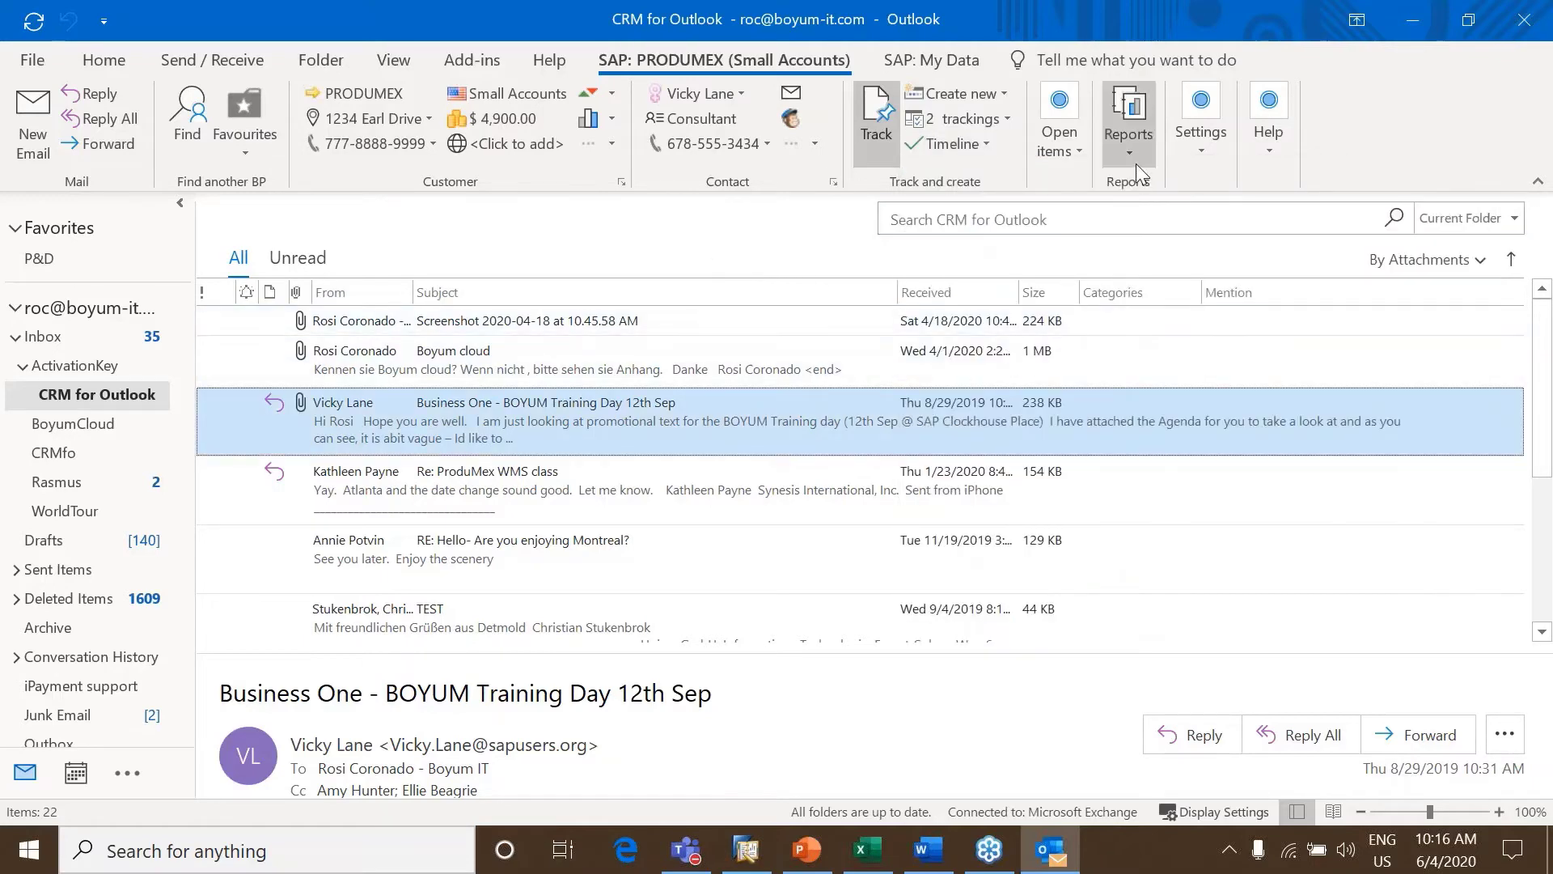
left_click(1034, 105)
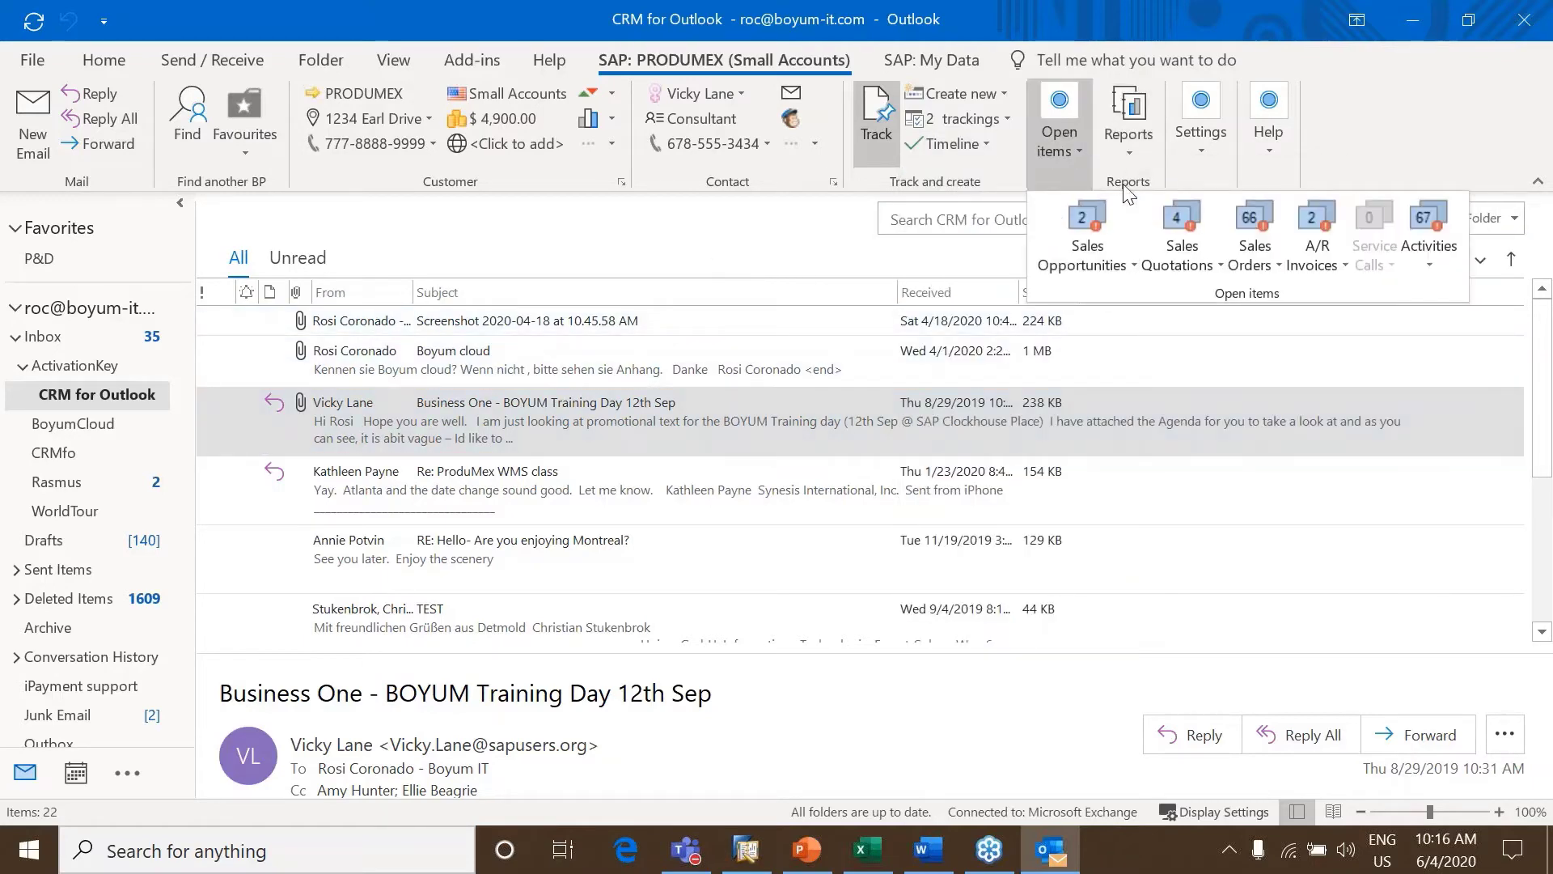
left_click(1059, 121)
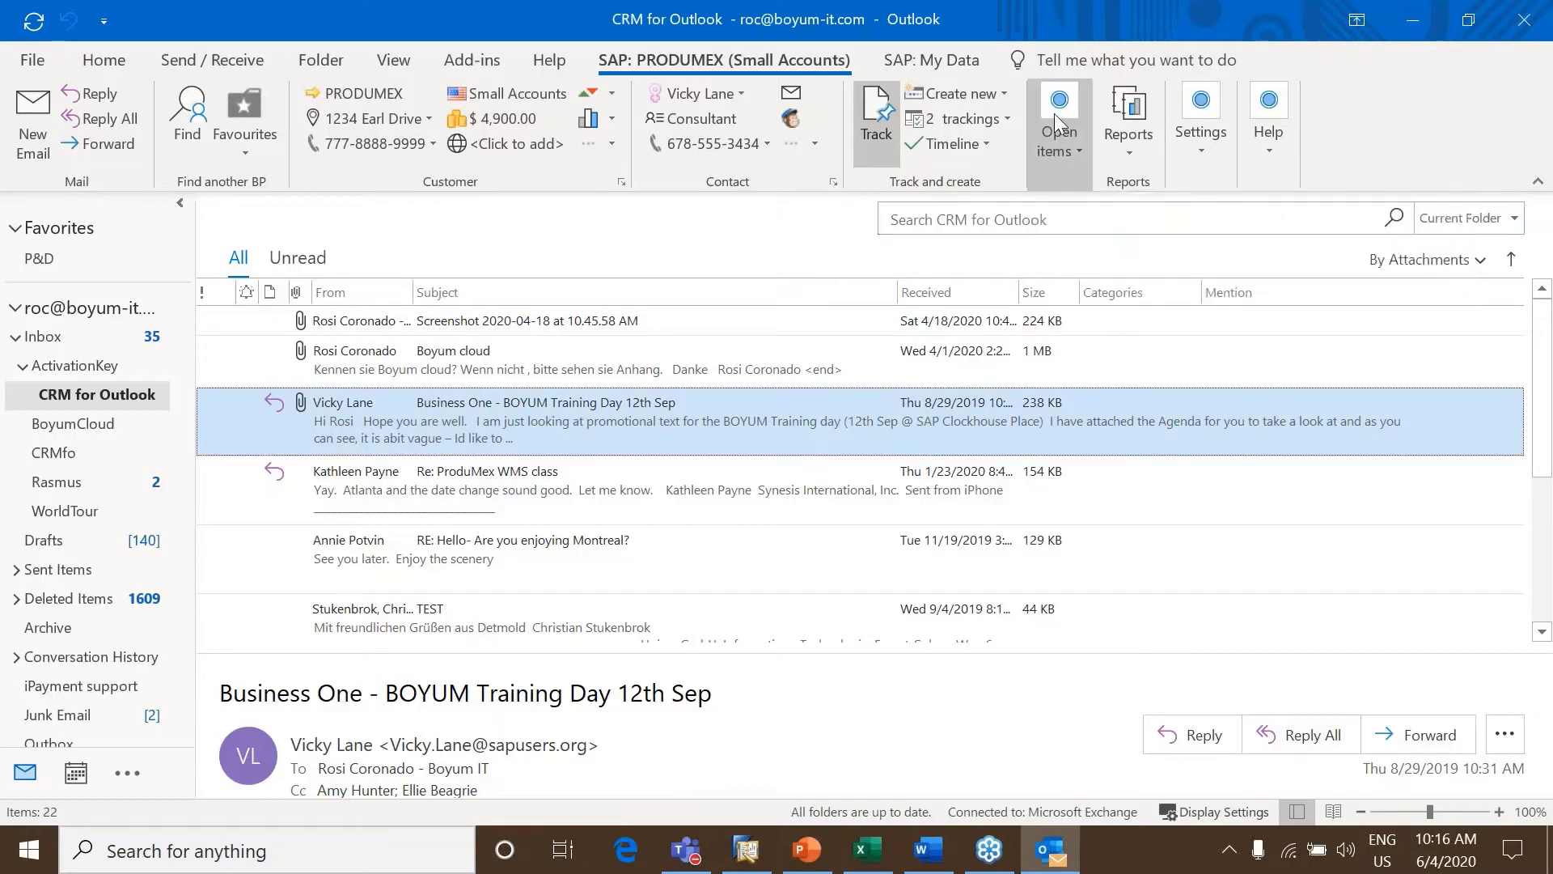
View PRODUMEX's Sales Report, examine its Credit Memo and Invoice groups, and close the report
left_click(1138, 149)
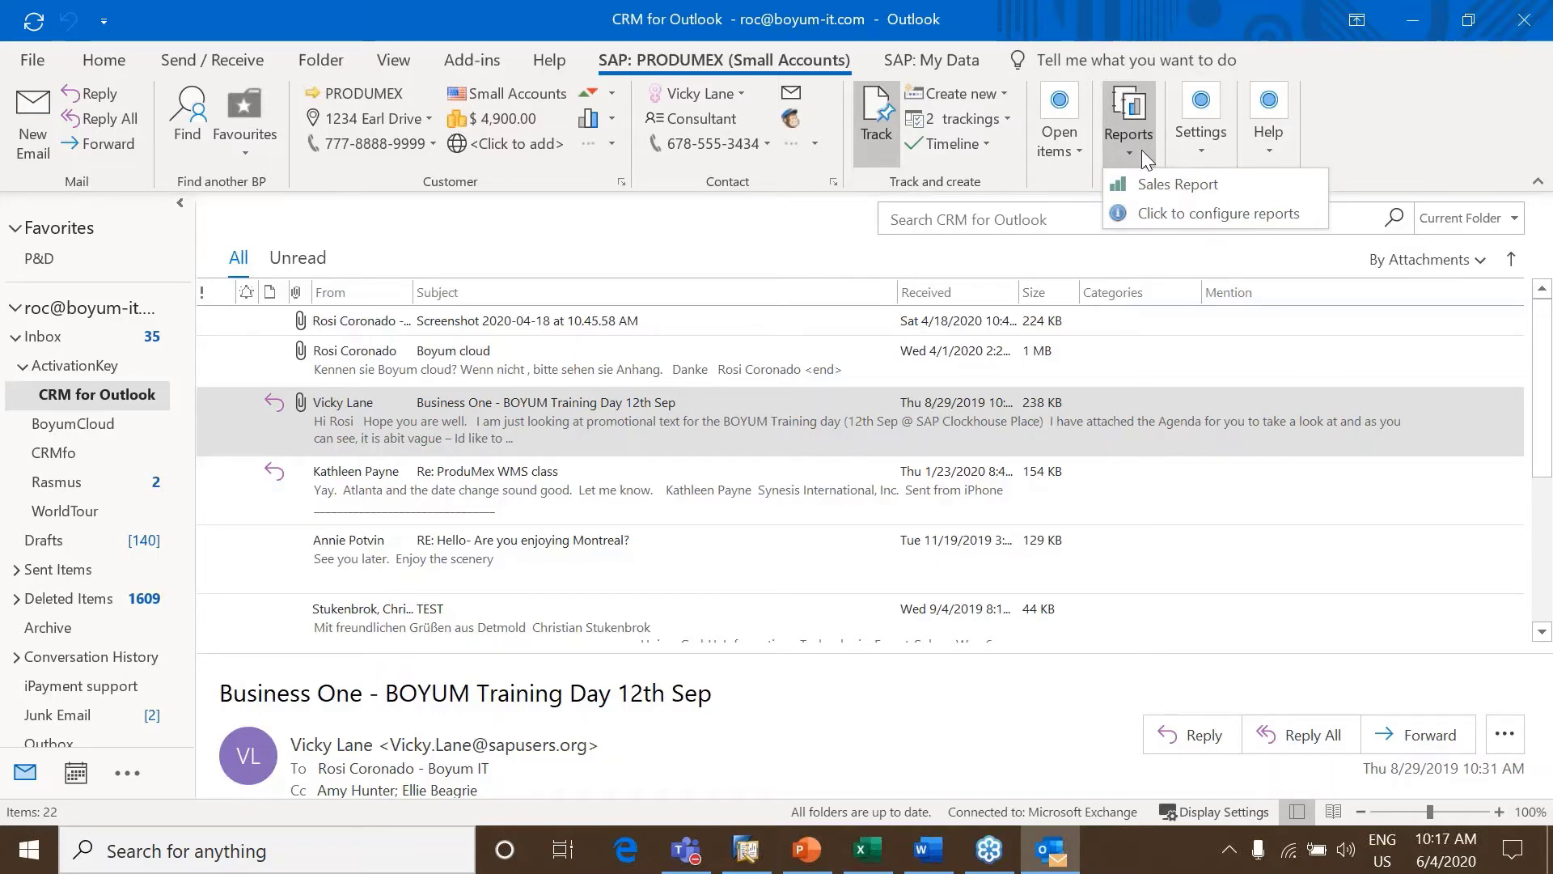
left_click(1161, 186)
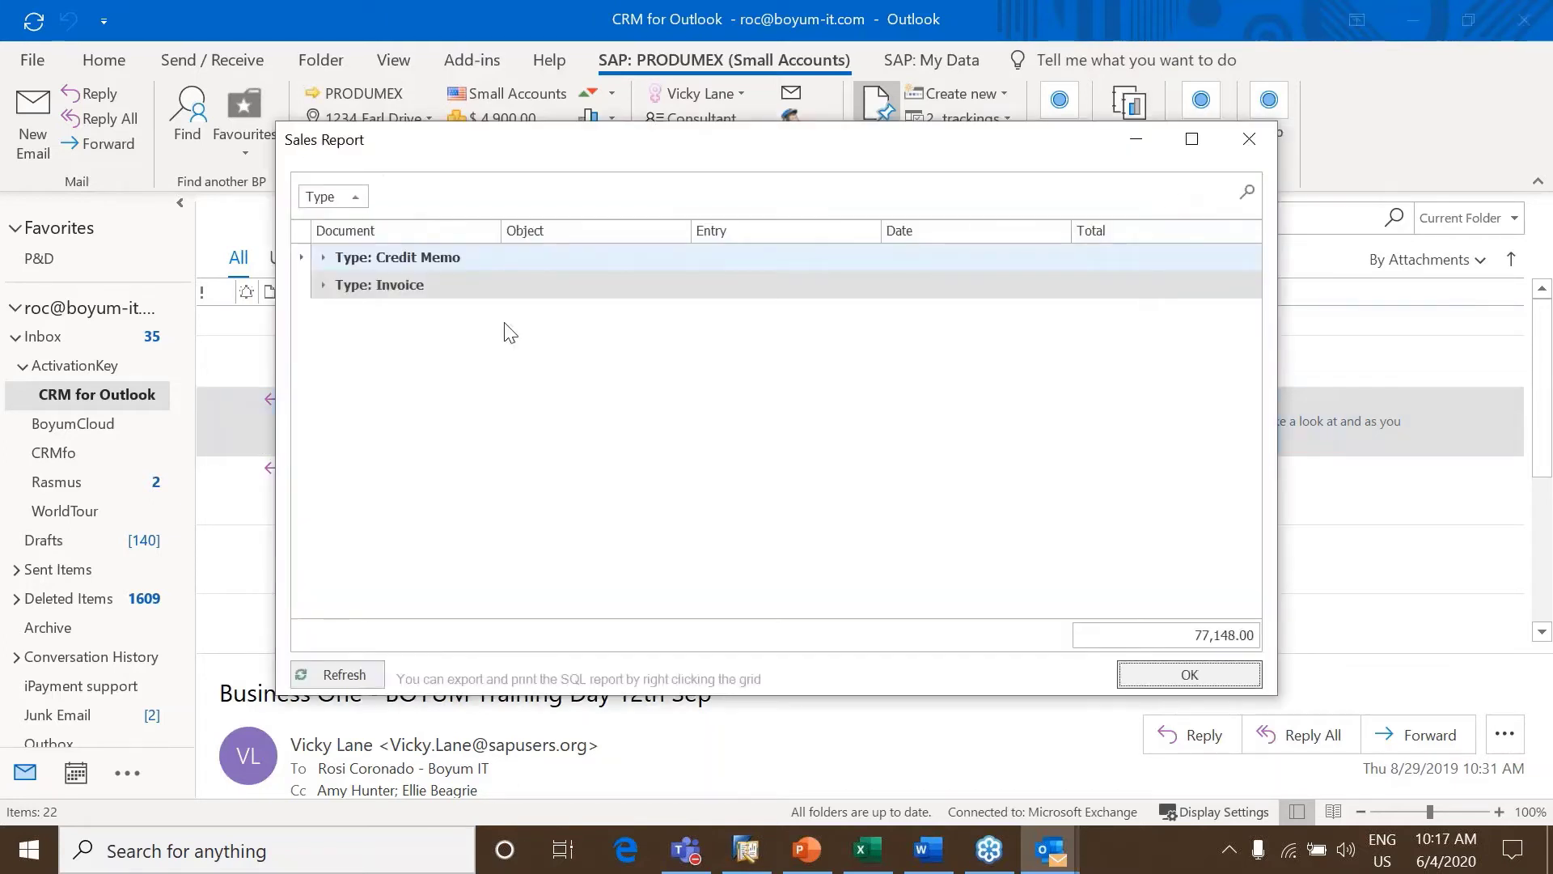
left_click(323, 257)
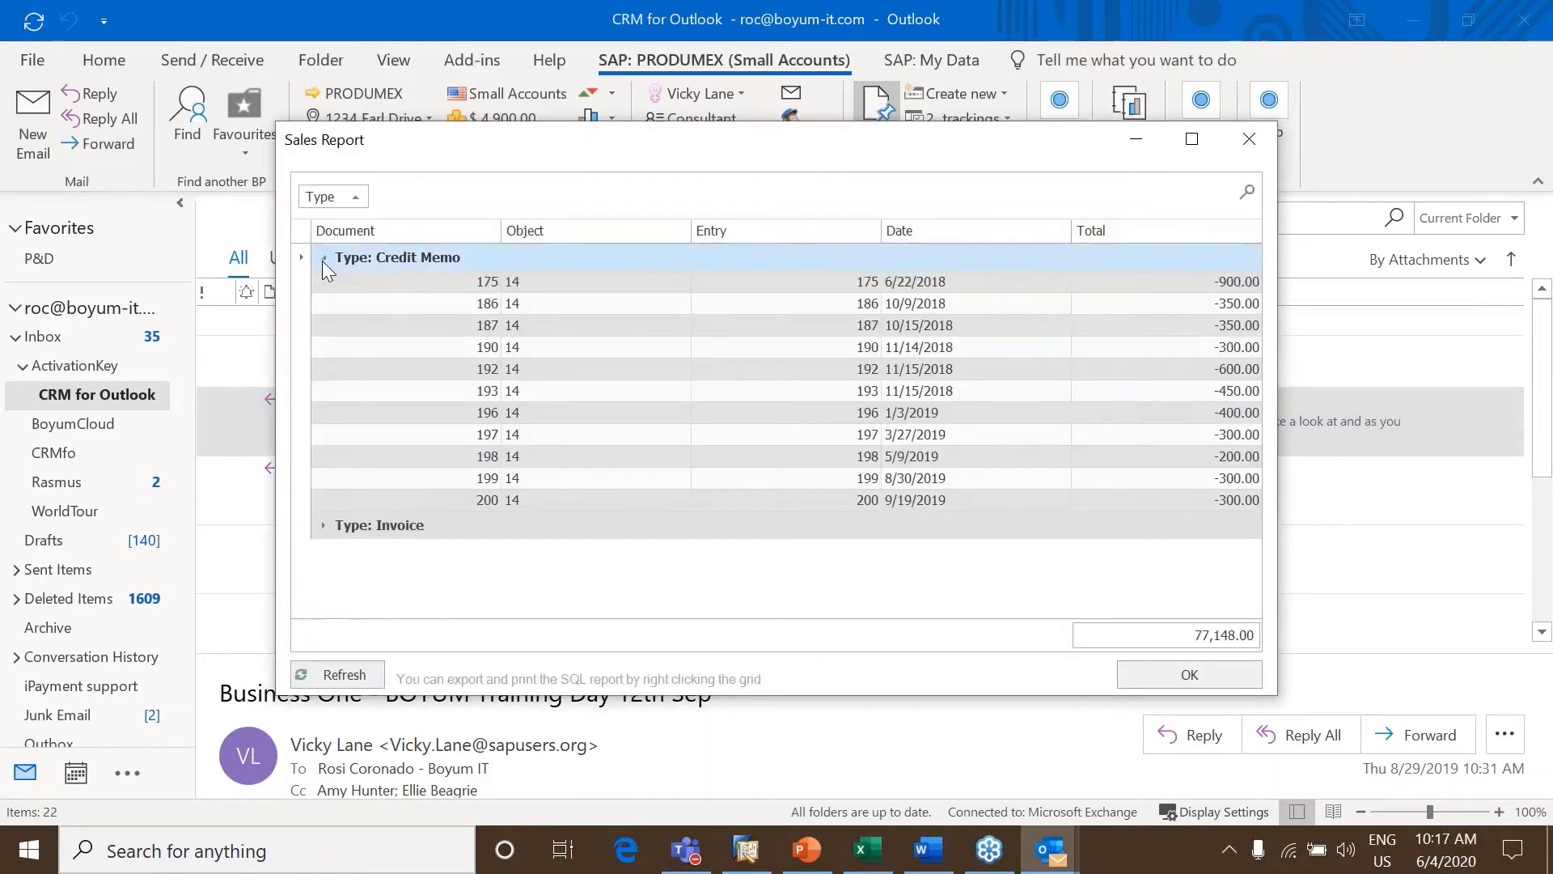
left_click(324, 257)
left_click(324, 284)
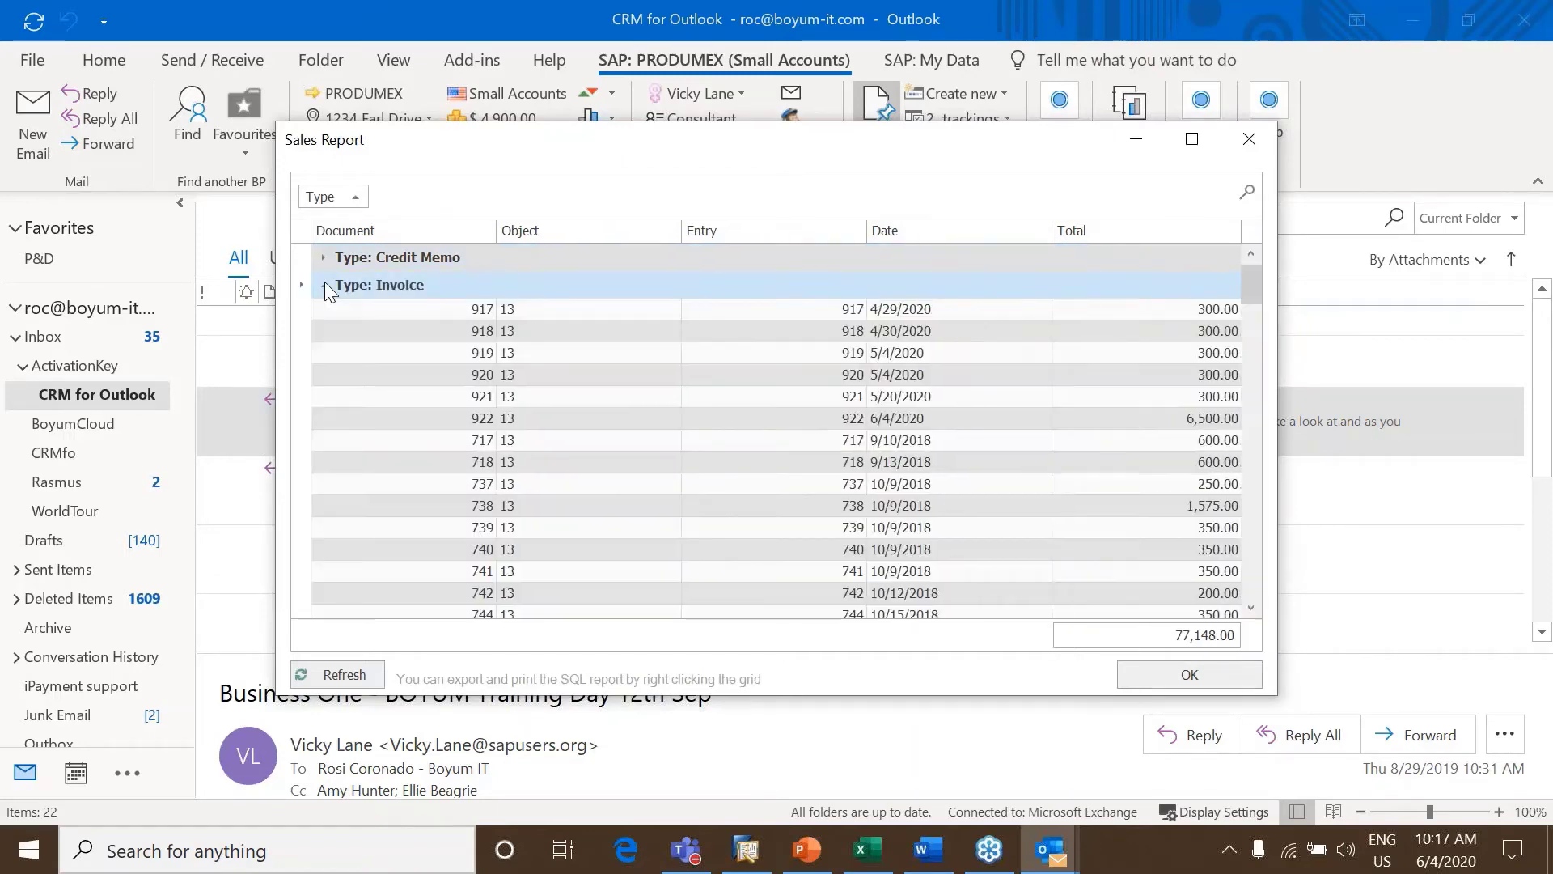
left_click(325, 285)
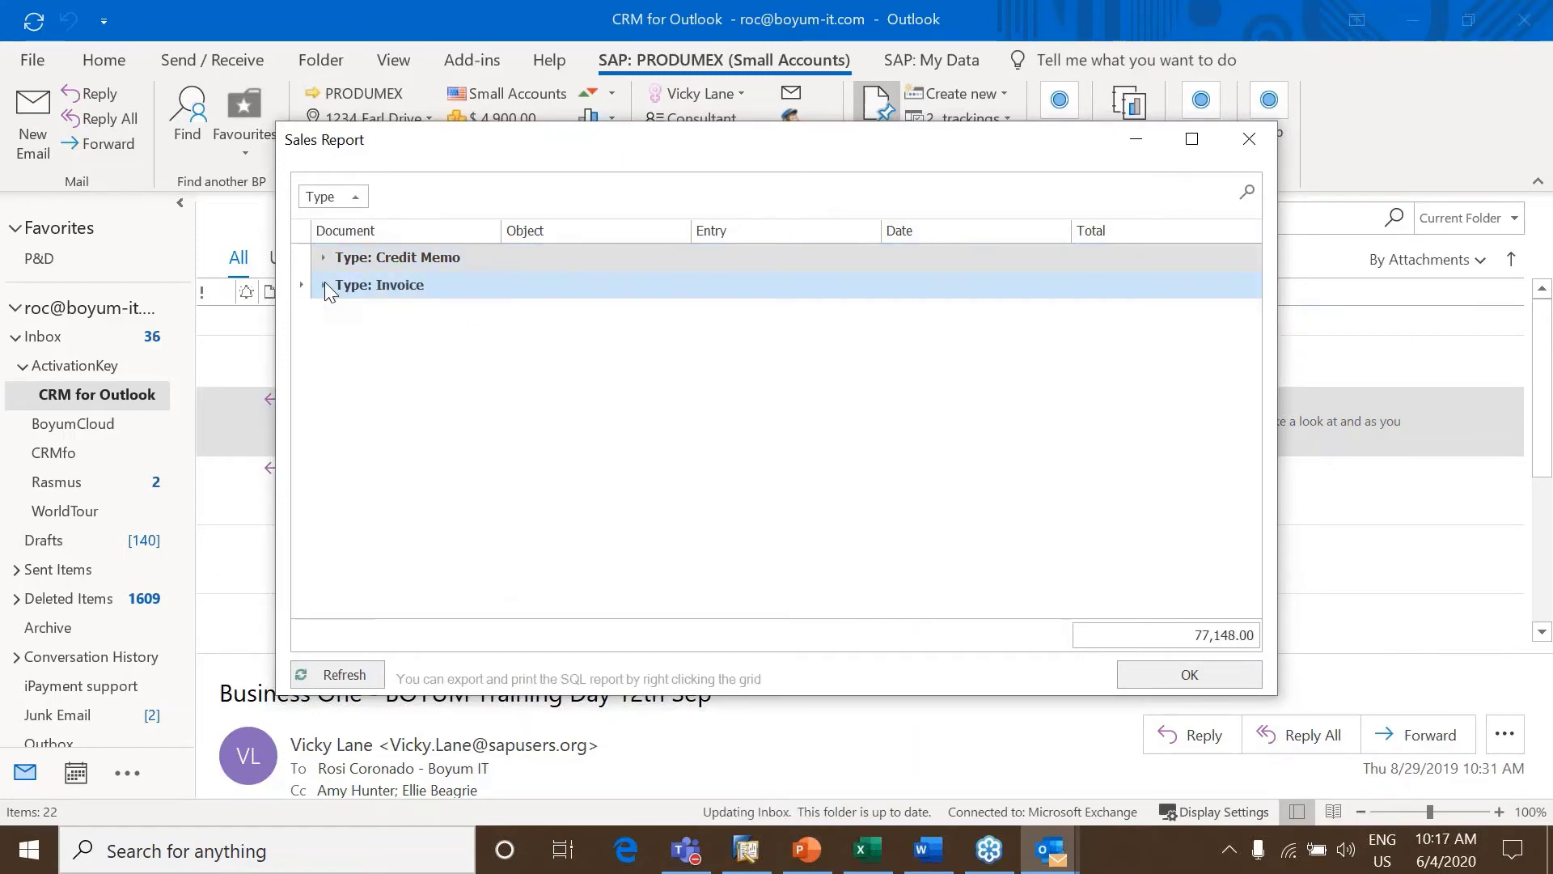
left_click(327, 259)
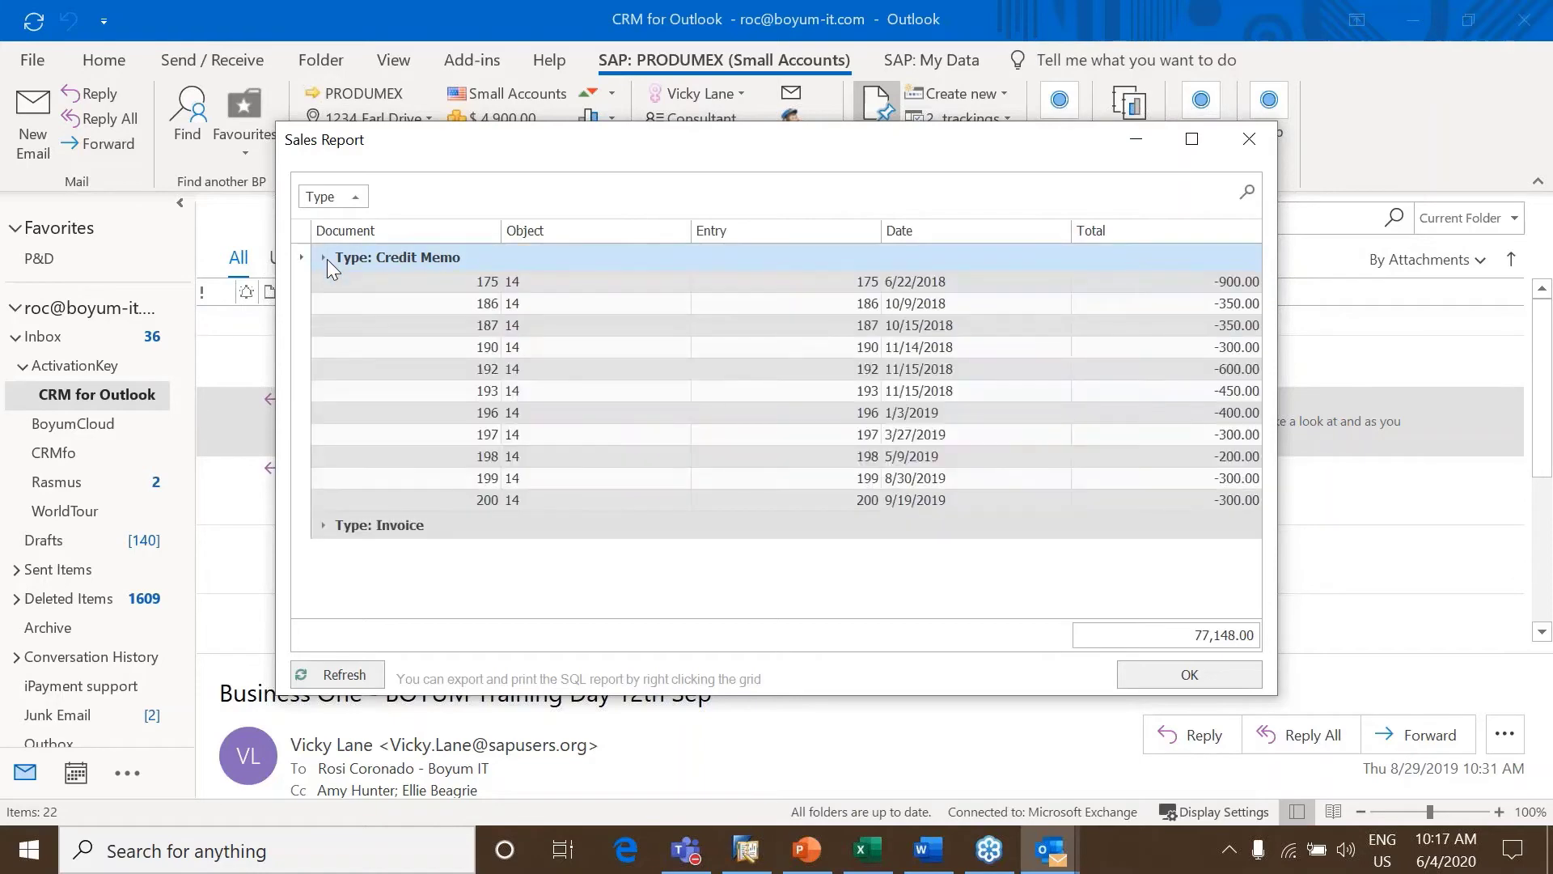
left_click(326, 259)
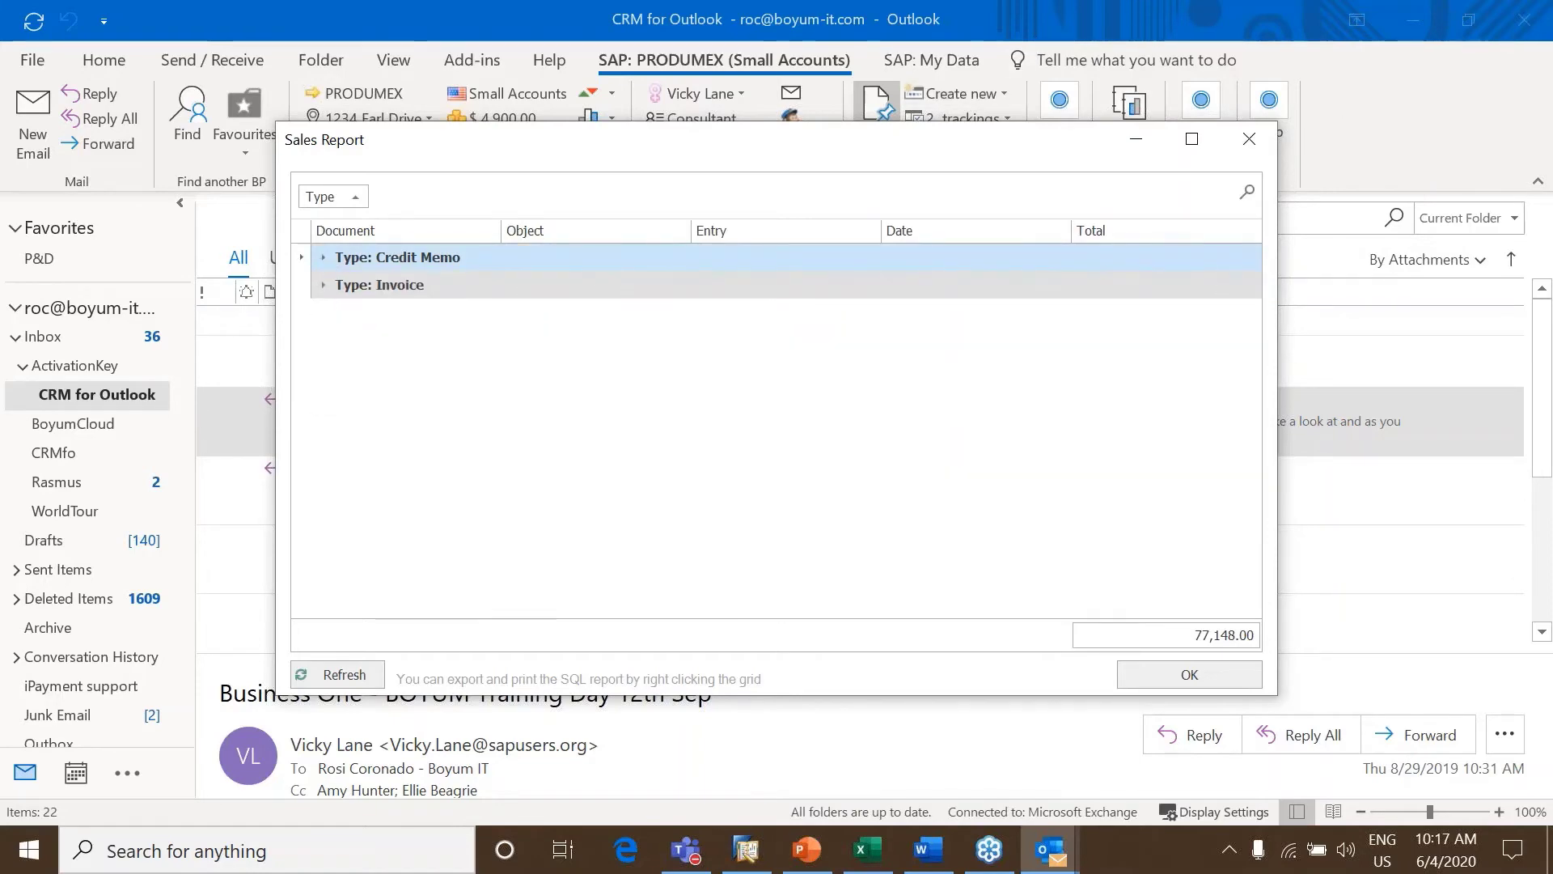
left_click(1252, 148)
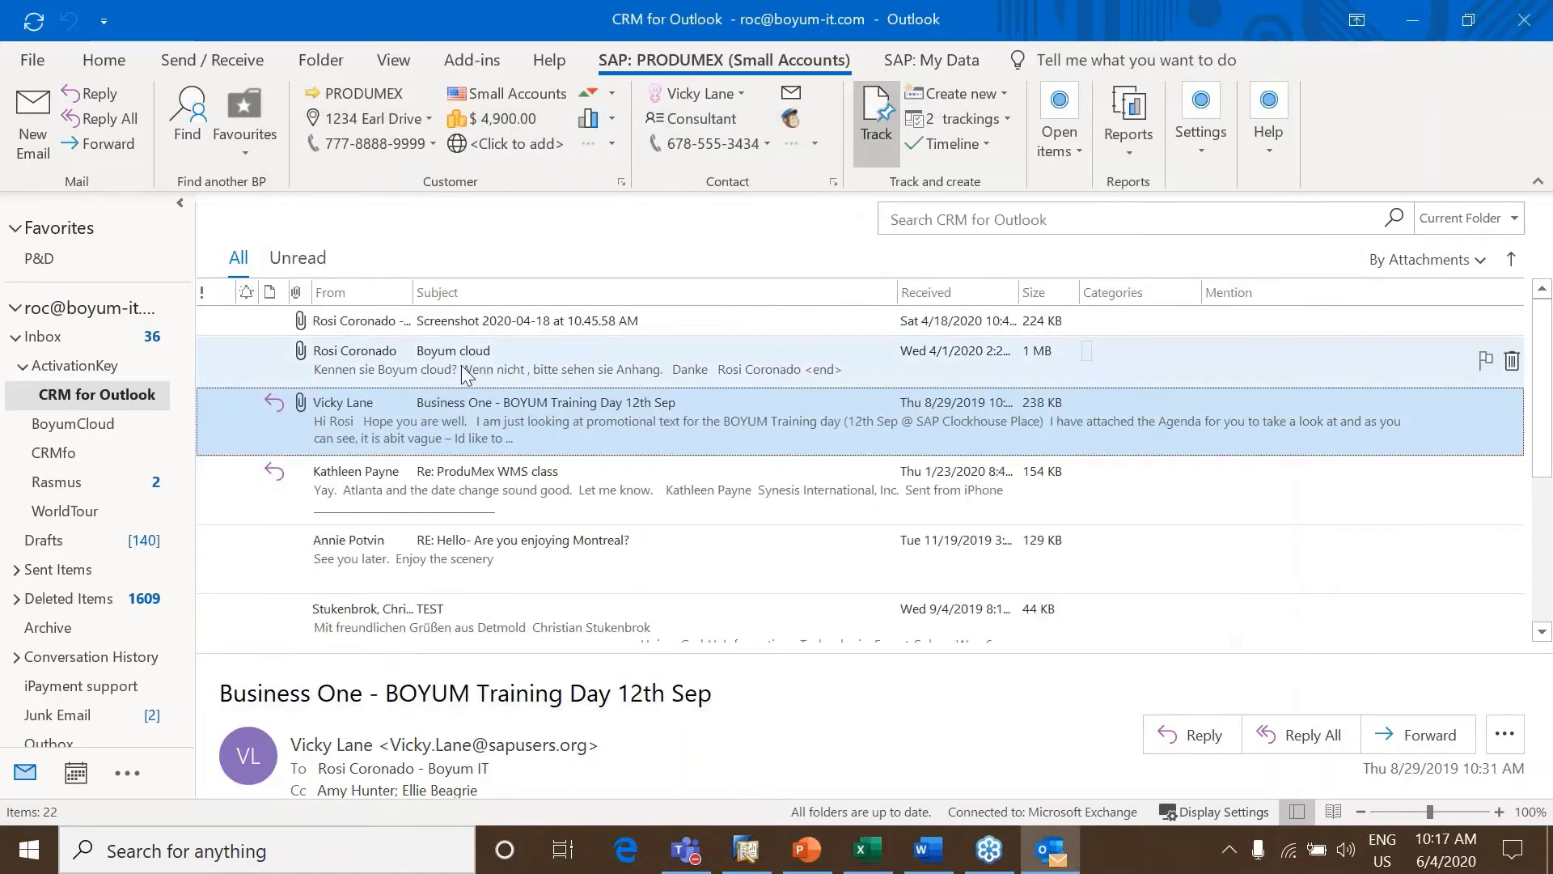
From the Boyum cloud email, check the credit memos in MICROCHIPS's Sales Report and its open sales quotations
left_click(466, 372)
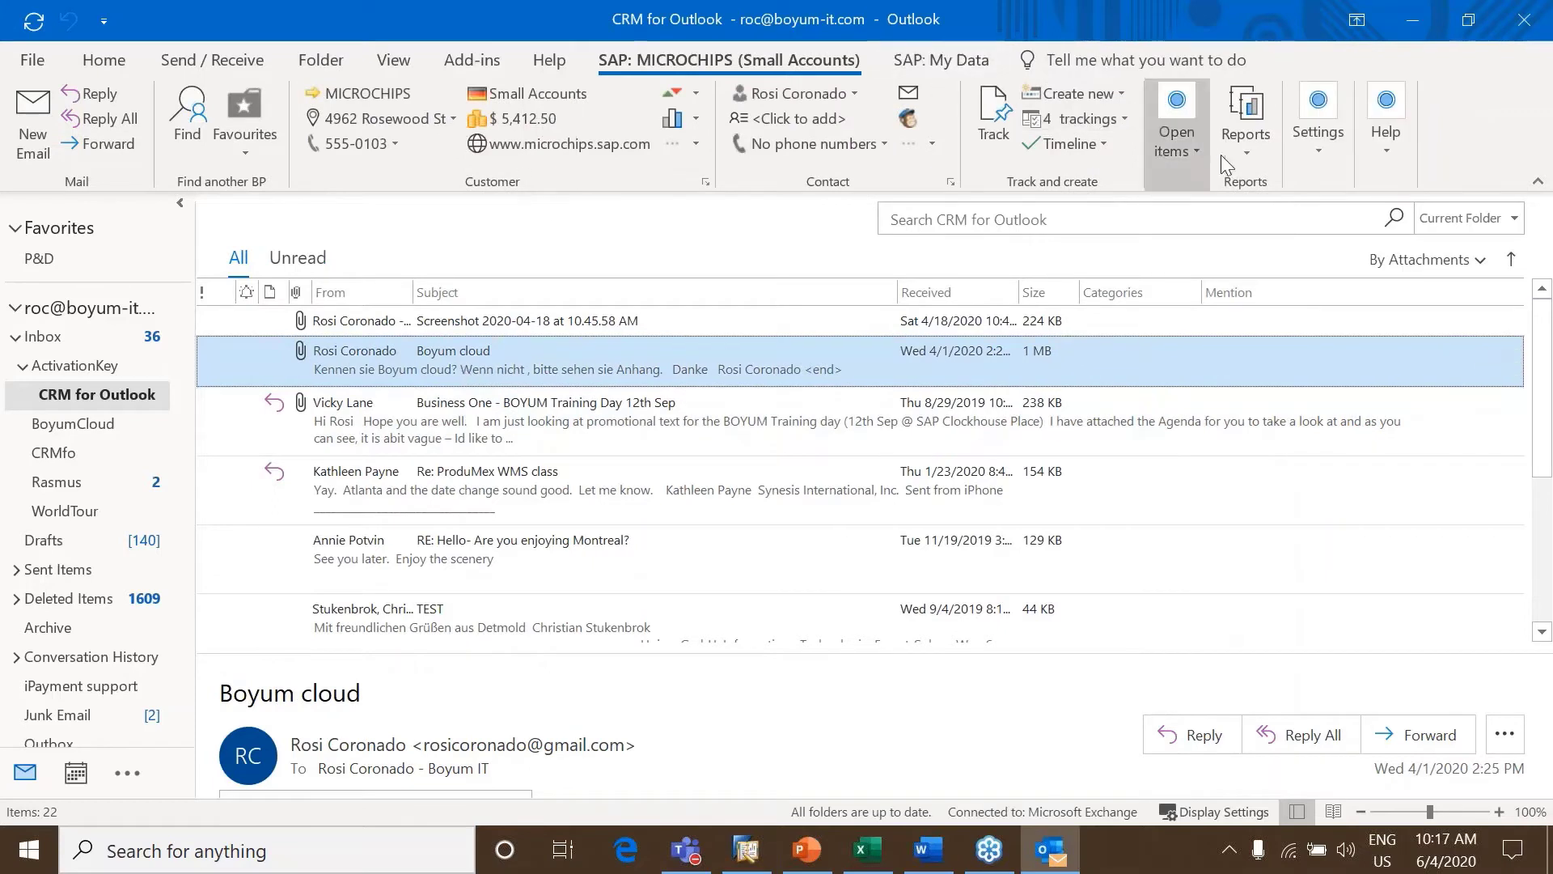
left_click(1256, 166)
left_click(1280, 180)
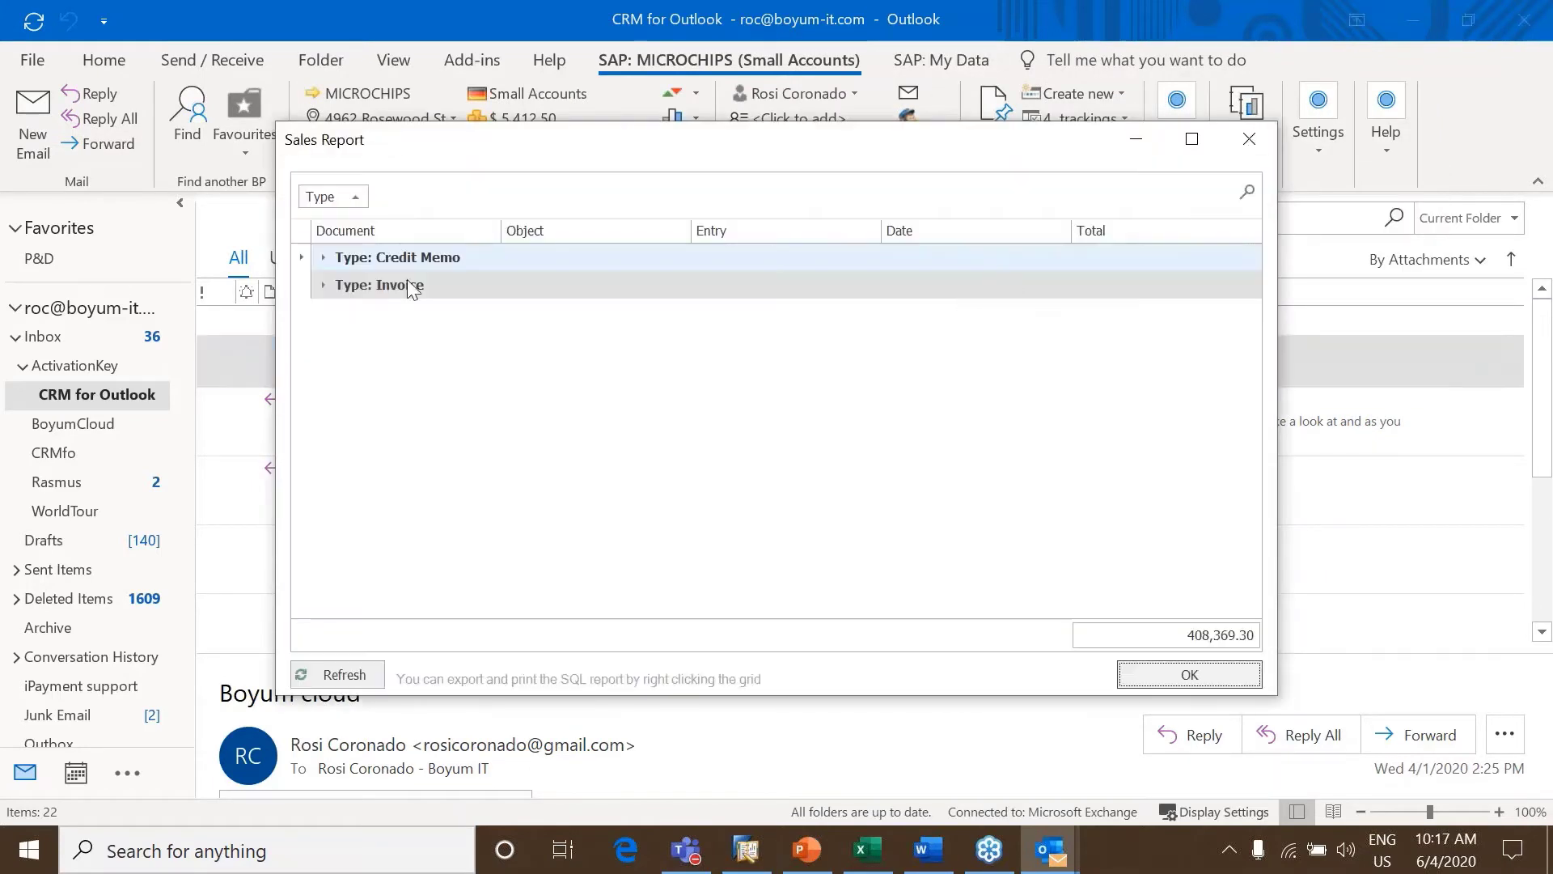
left_click(323, 258)
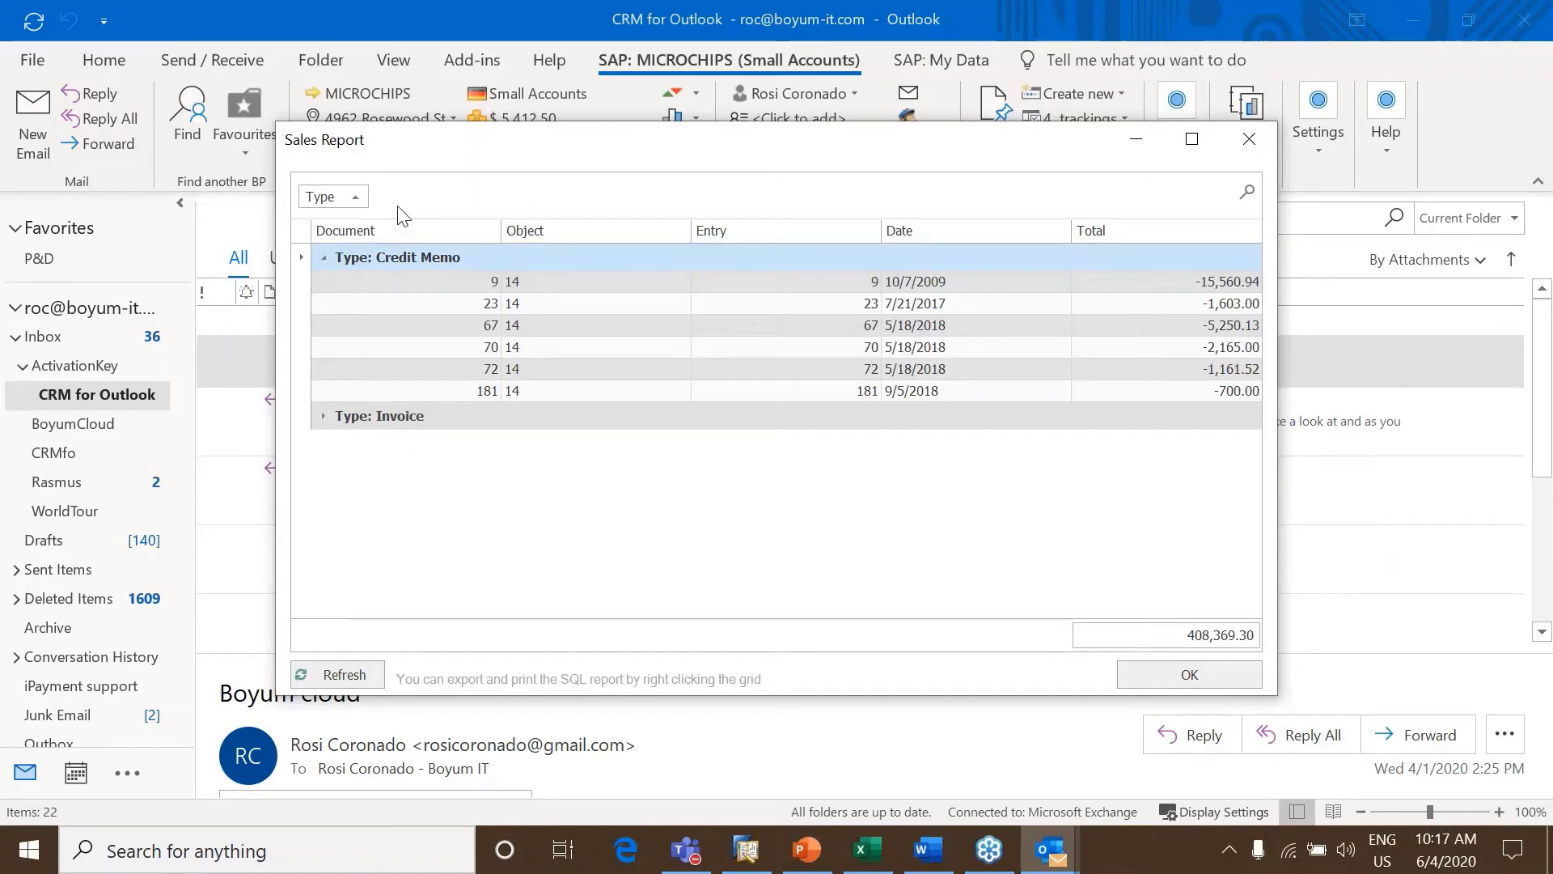
left_click(1244, 138)
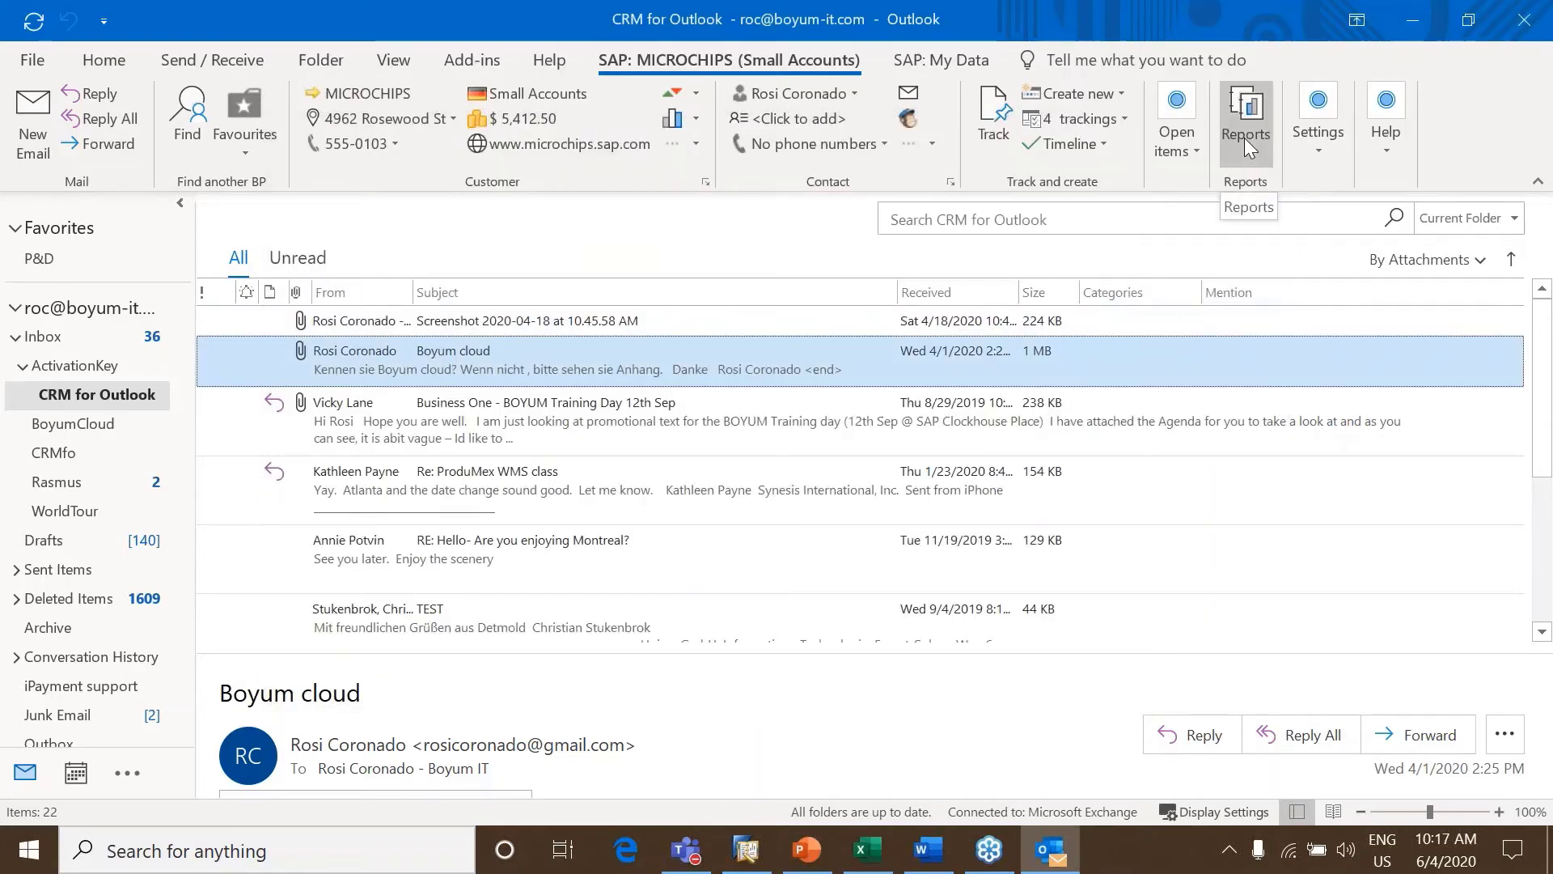
left_click(1182, 152)
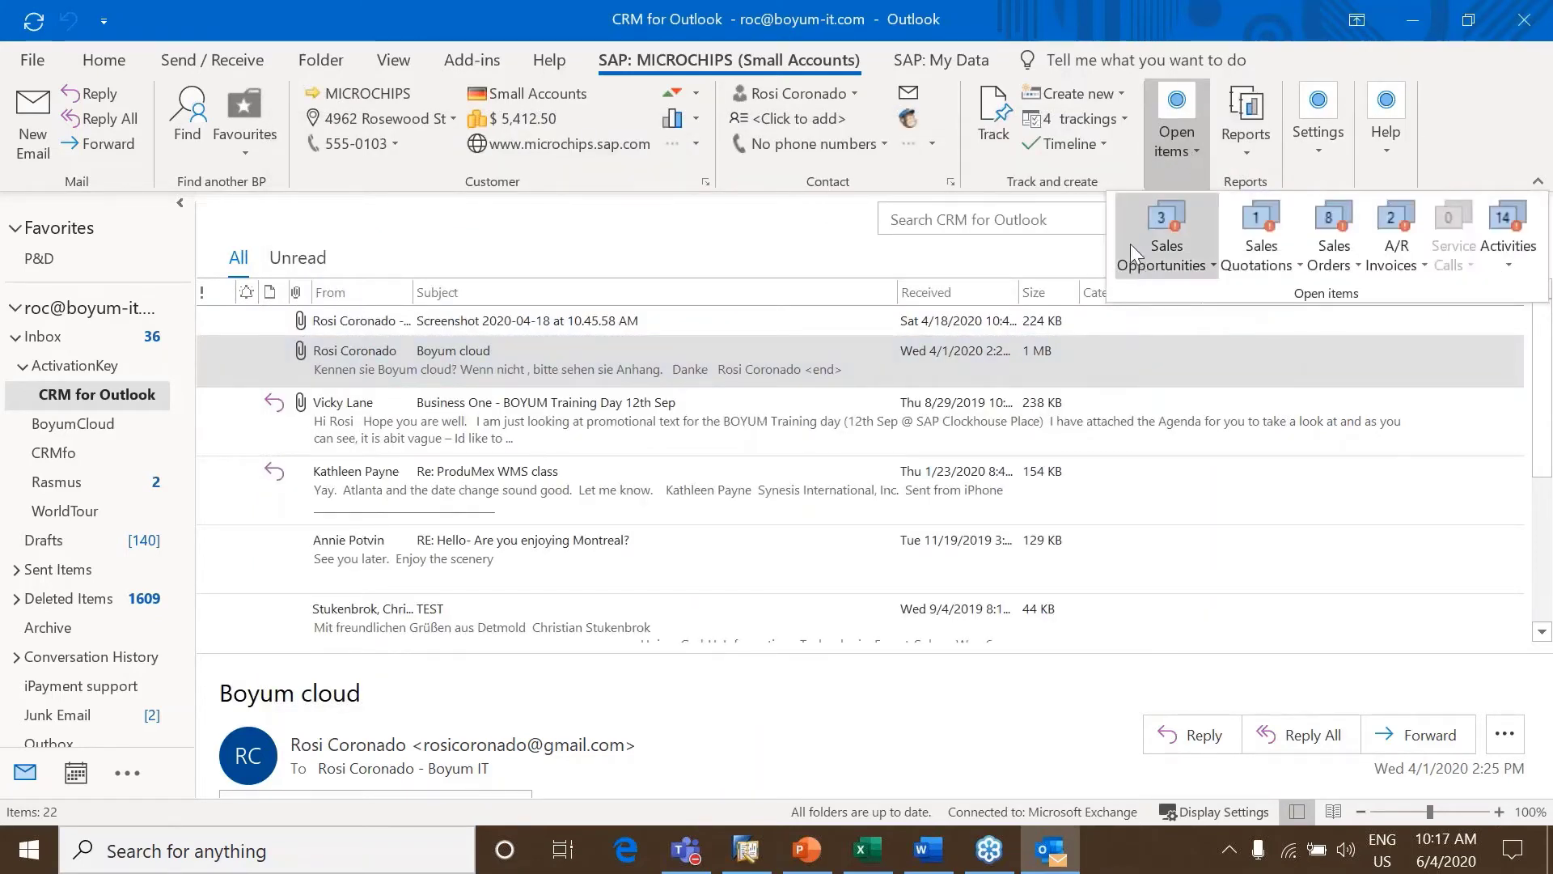
left_click(1274, 252)
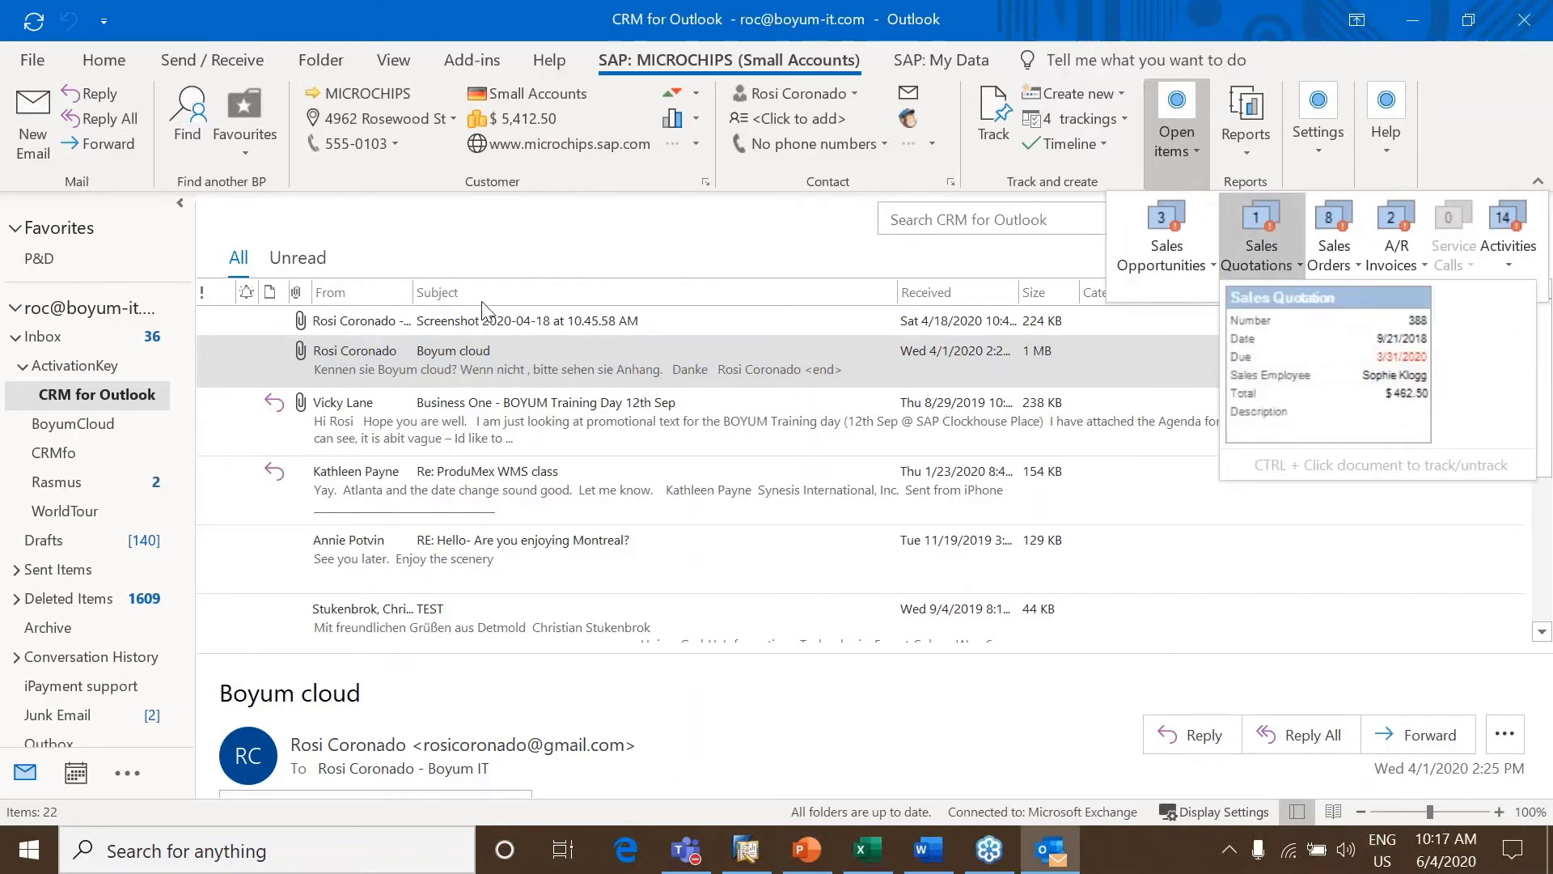
Return to the BOYUM Training Day email, open the newest of PRODUMEX's open sales orders to check it, and close it
left_click(550, 427)
left_click(551, 427)
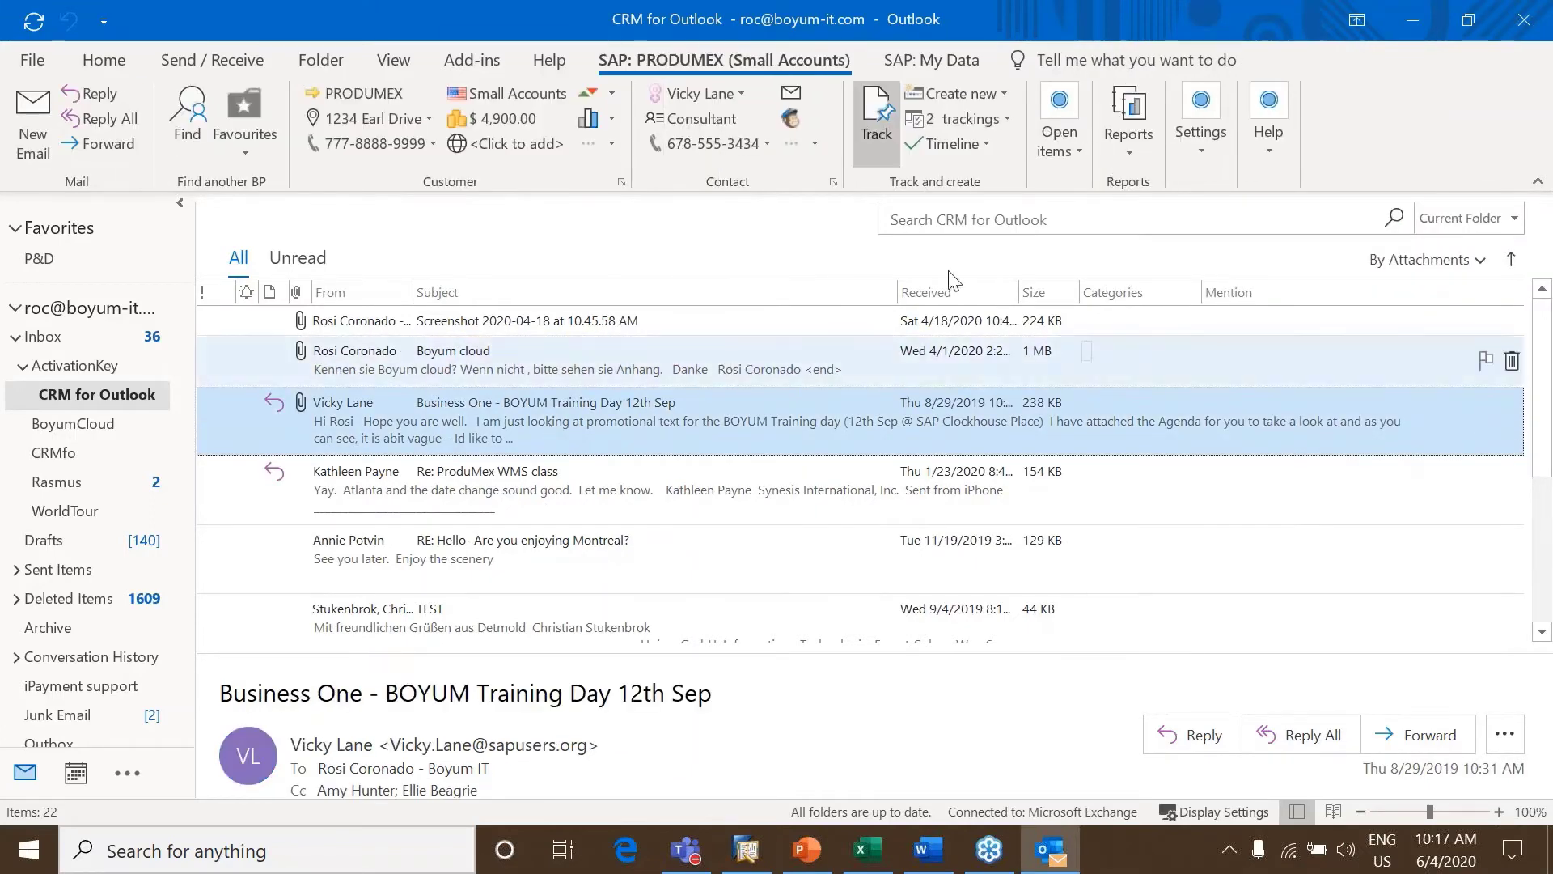
left_click(1068, 145)
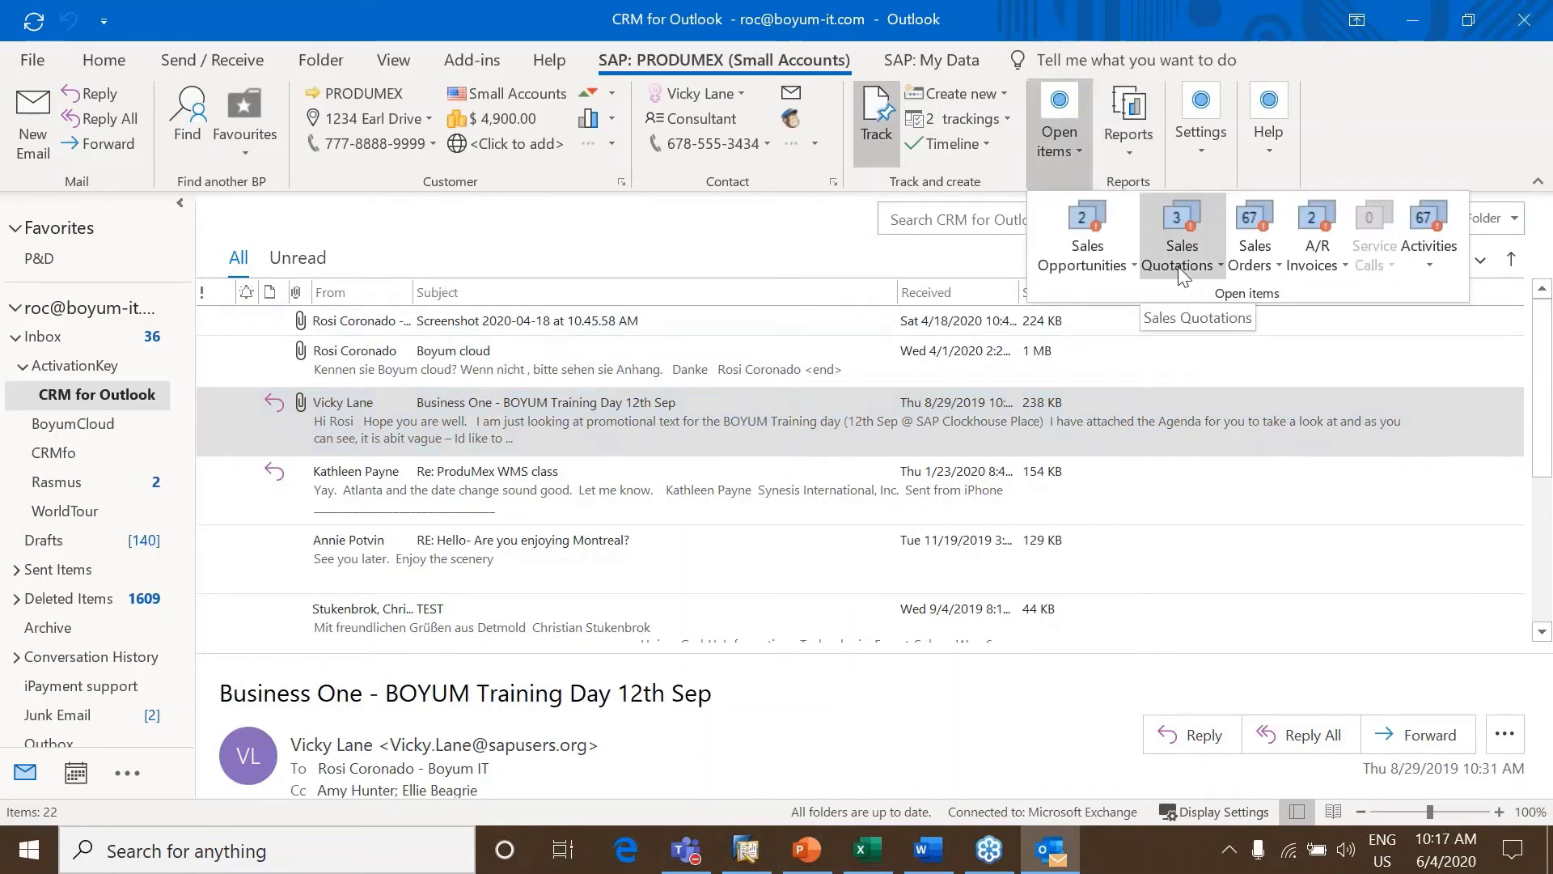
left_click(1257, 238)
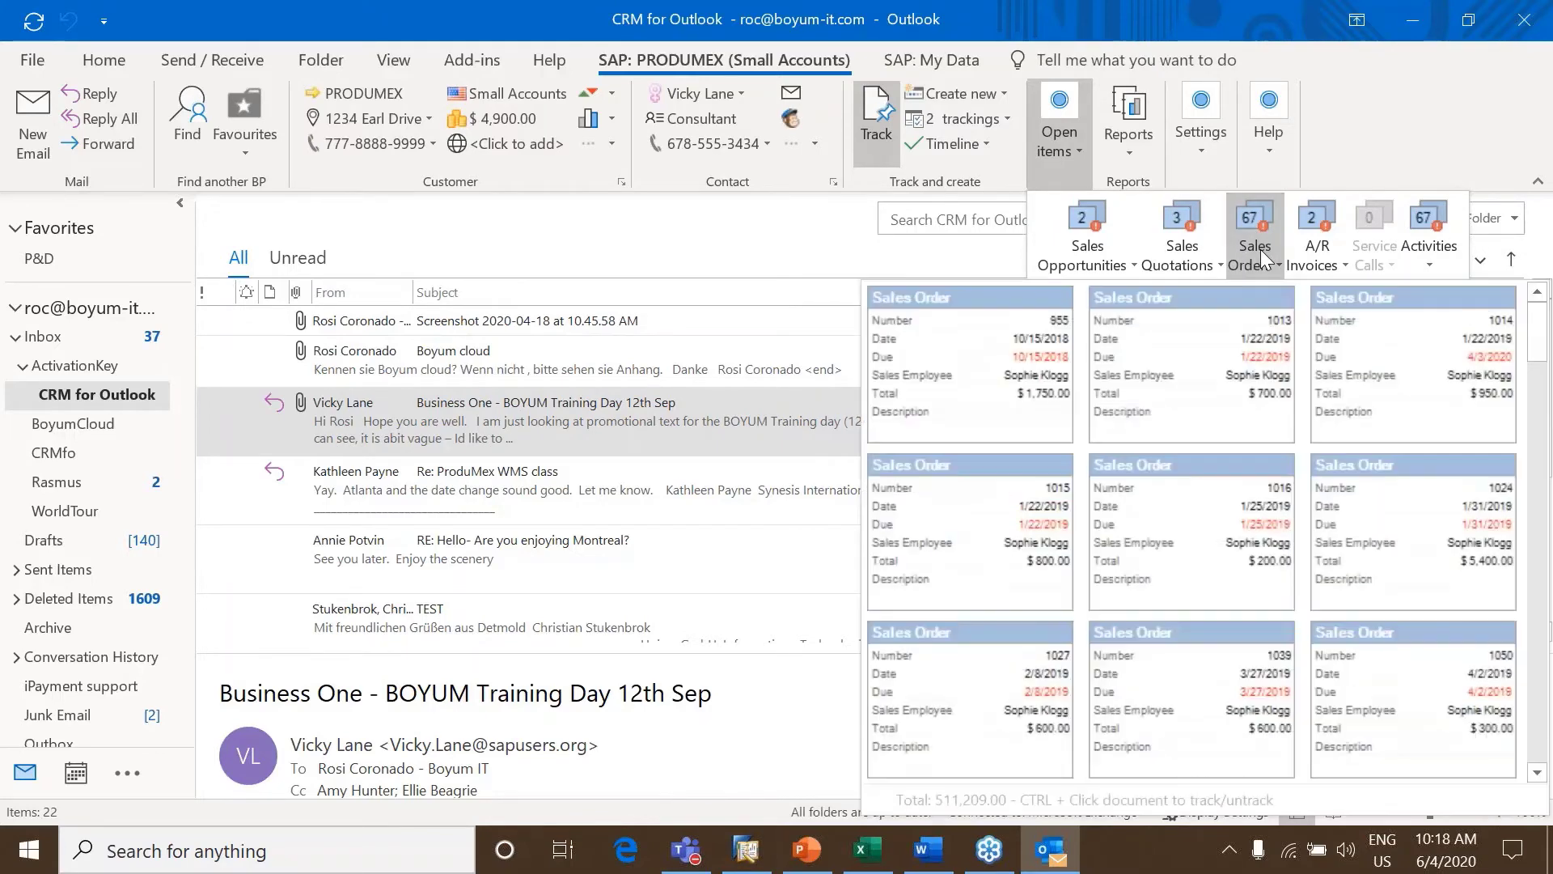
left_click_drag(1541, 337, 1537, 746)
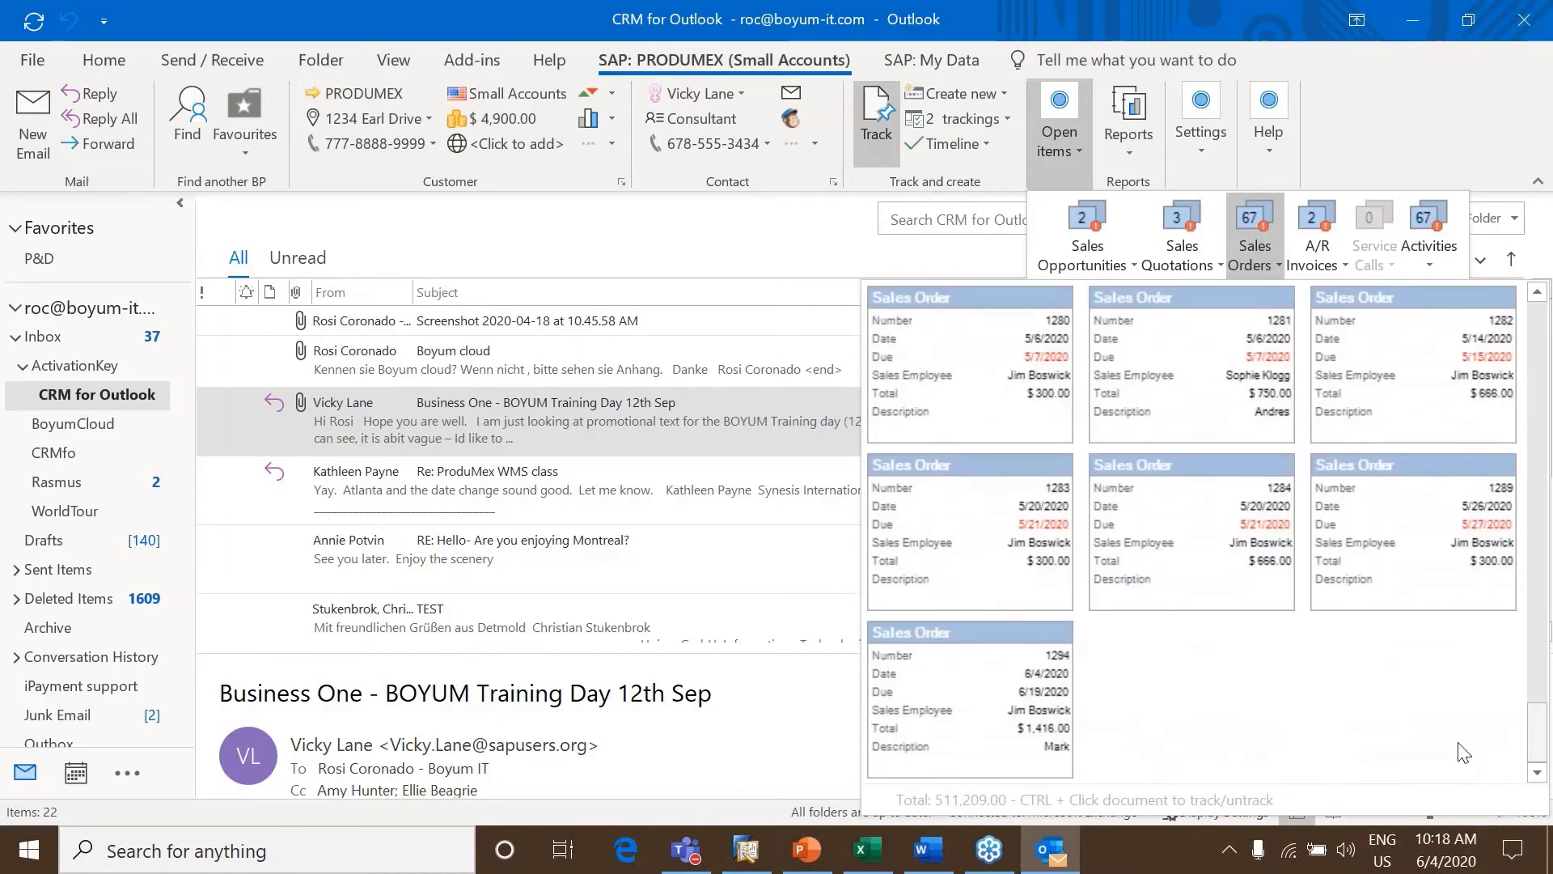
left_click(1033, 709)
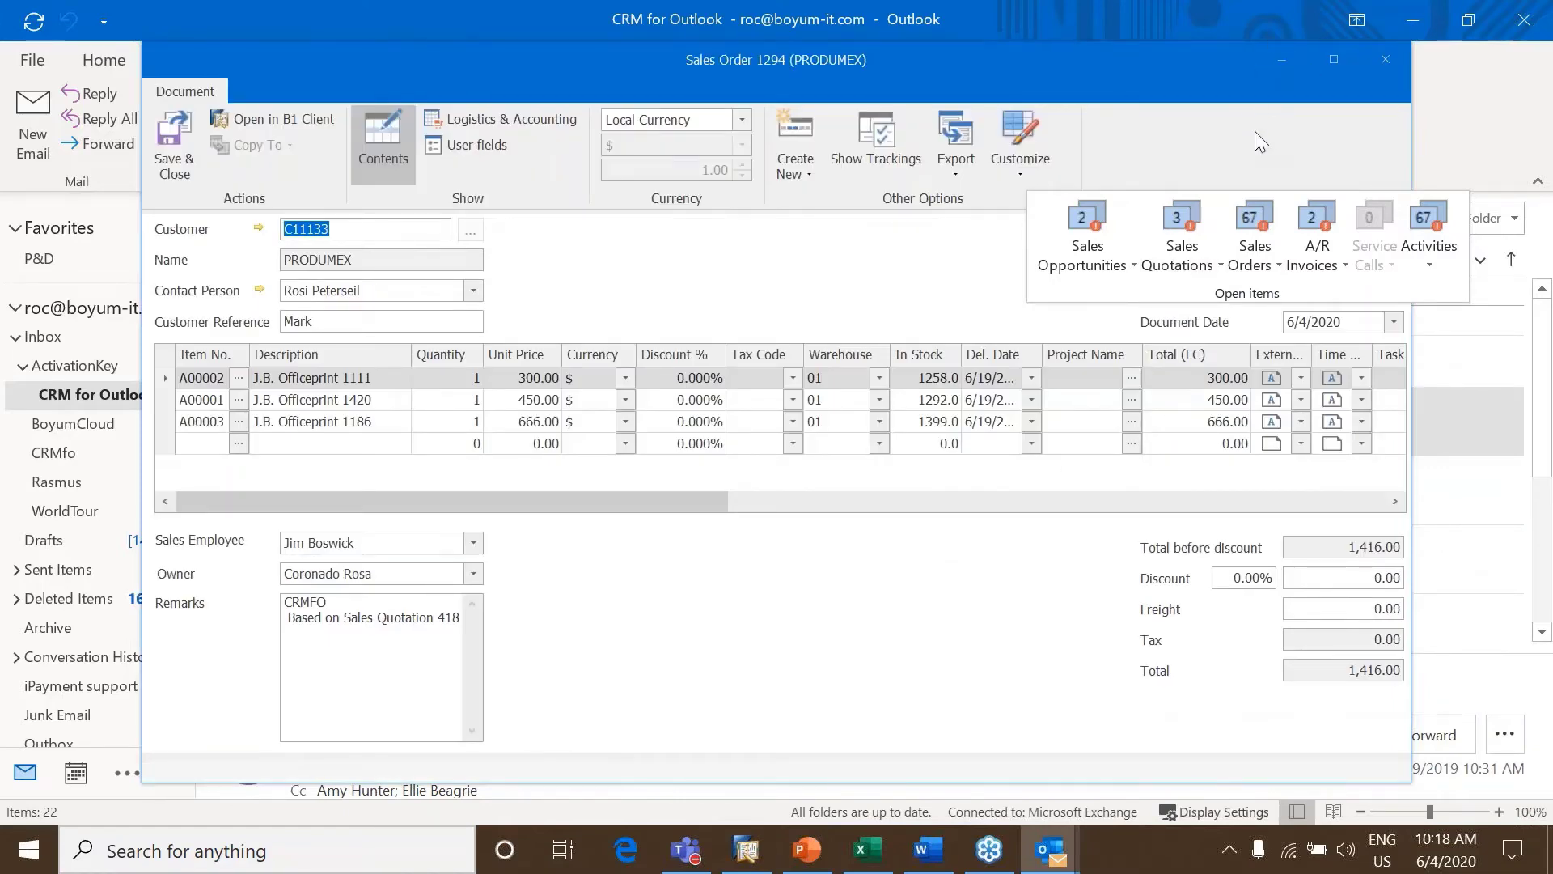
left_click(1256, 130)
left_click(1390, 60)
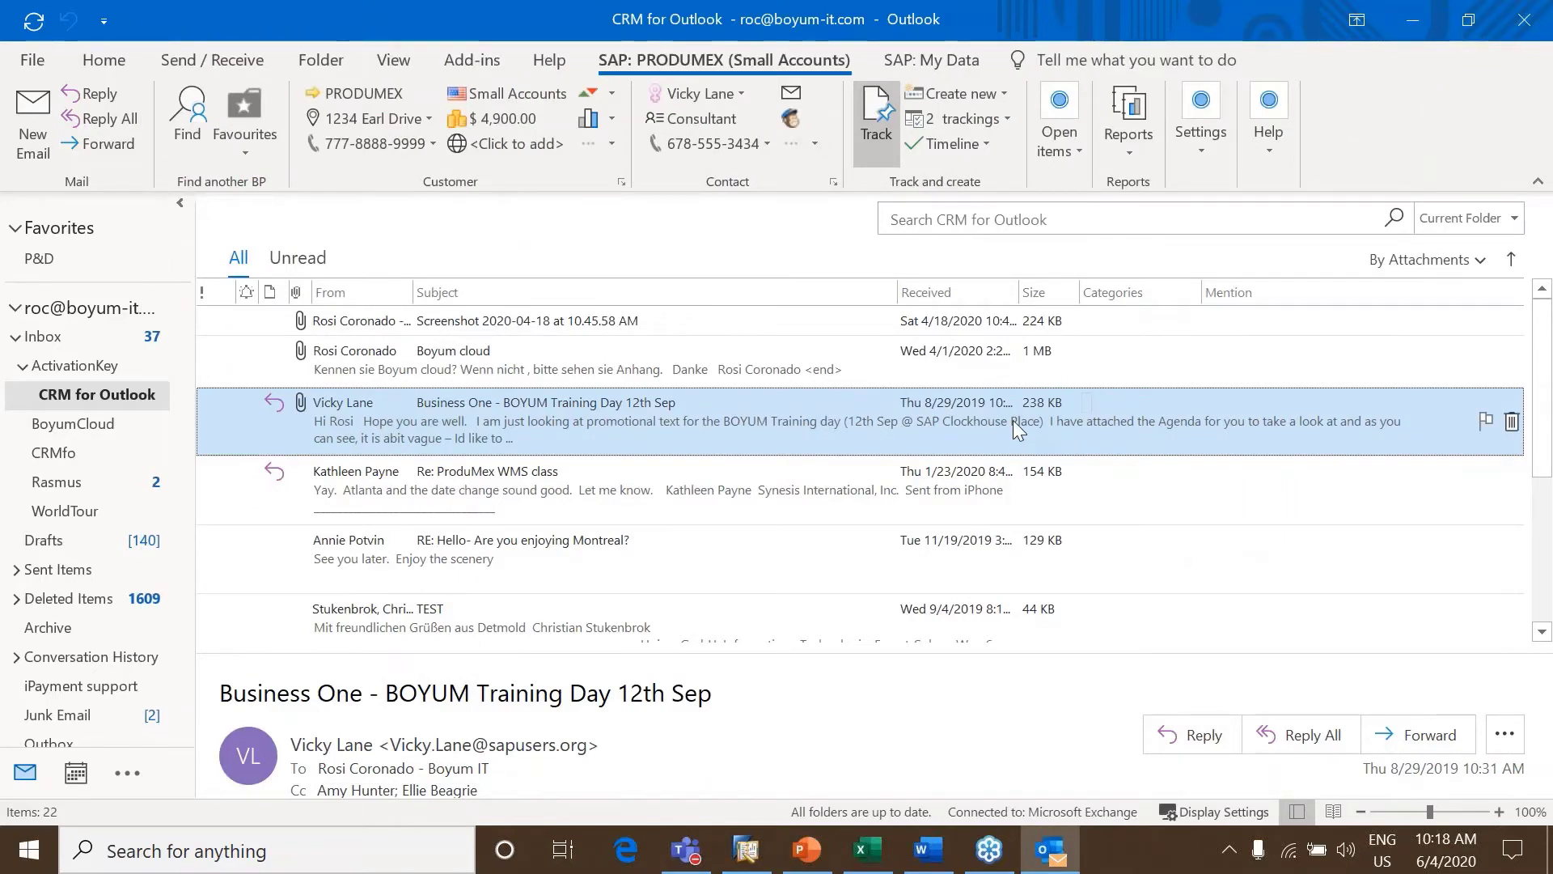
Link the unknown sender of the Re: ProduMex WMS class email to the business partner MAXI-TEQ, searching for maxi
left_click(603, 503)
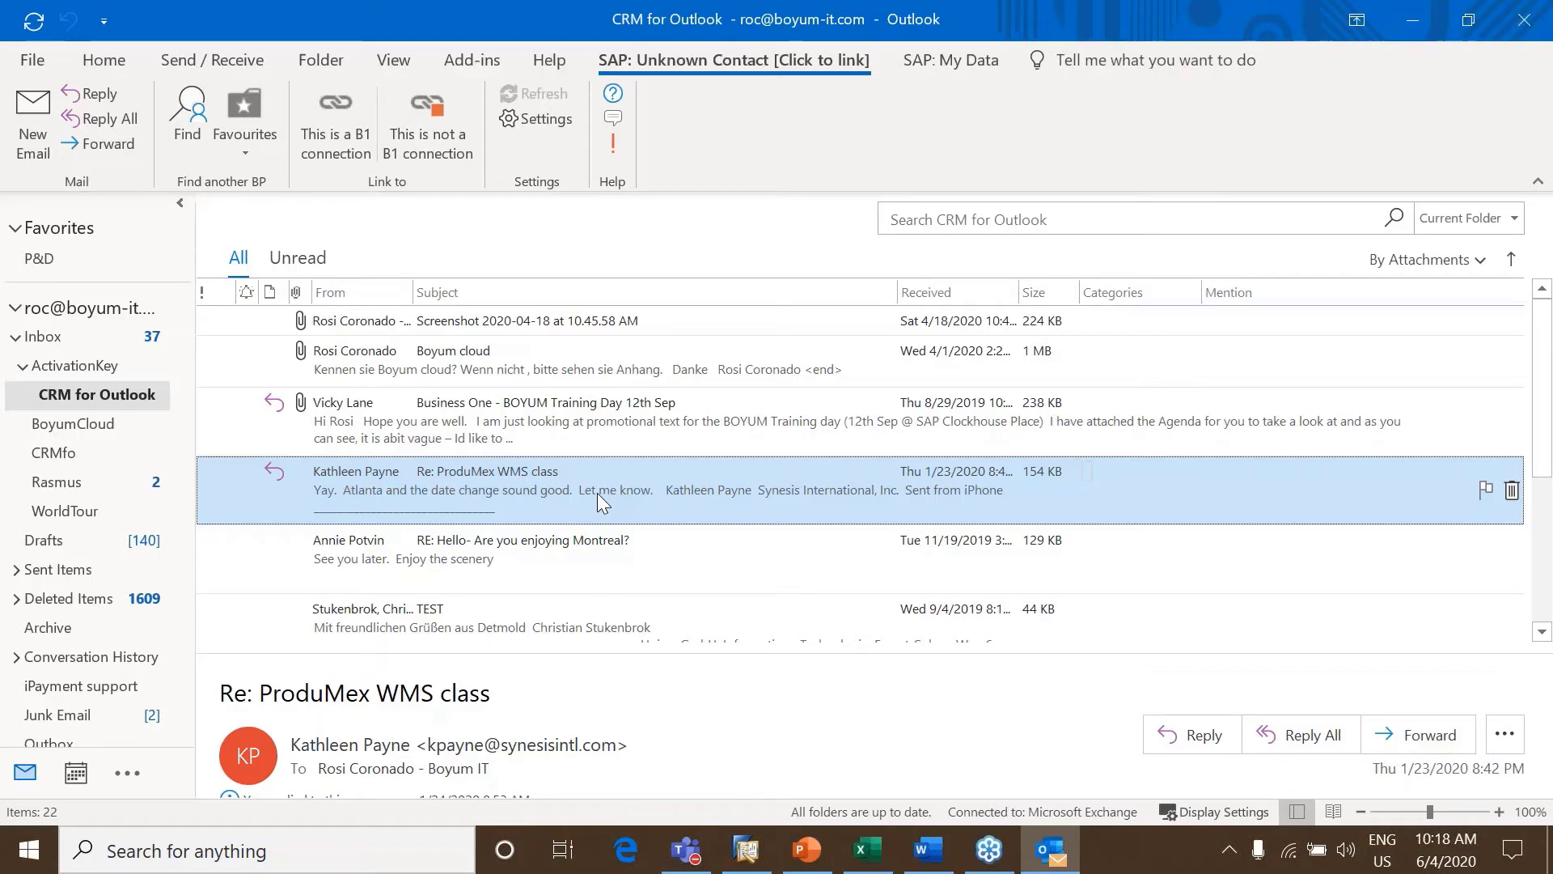
left_click(599, 557)
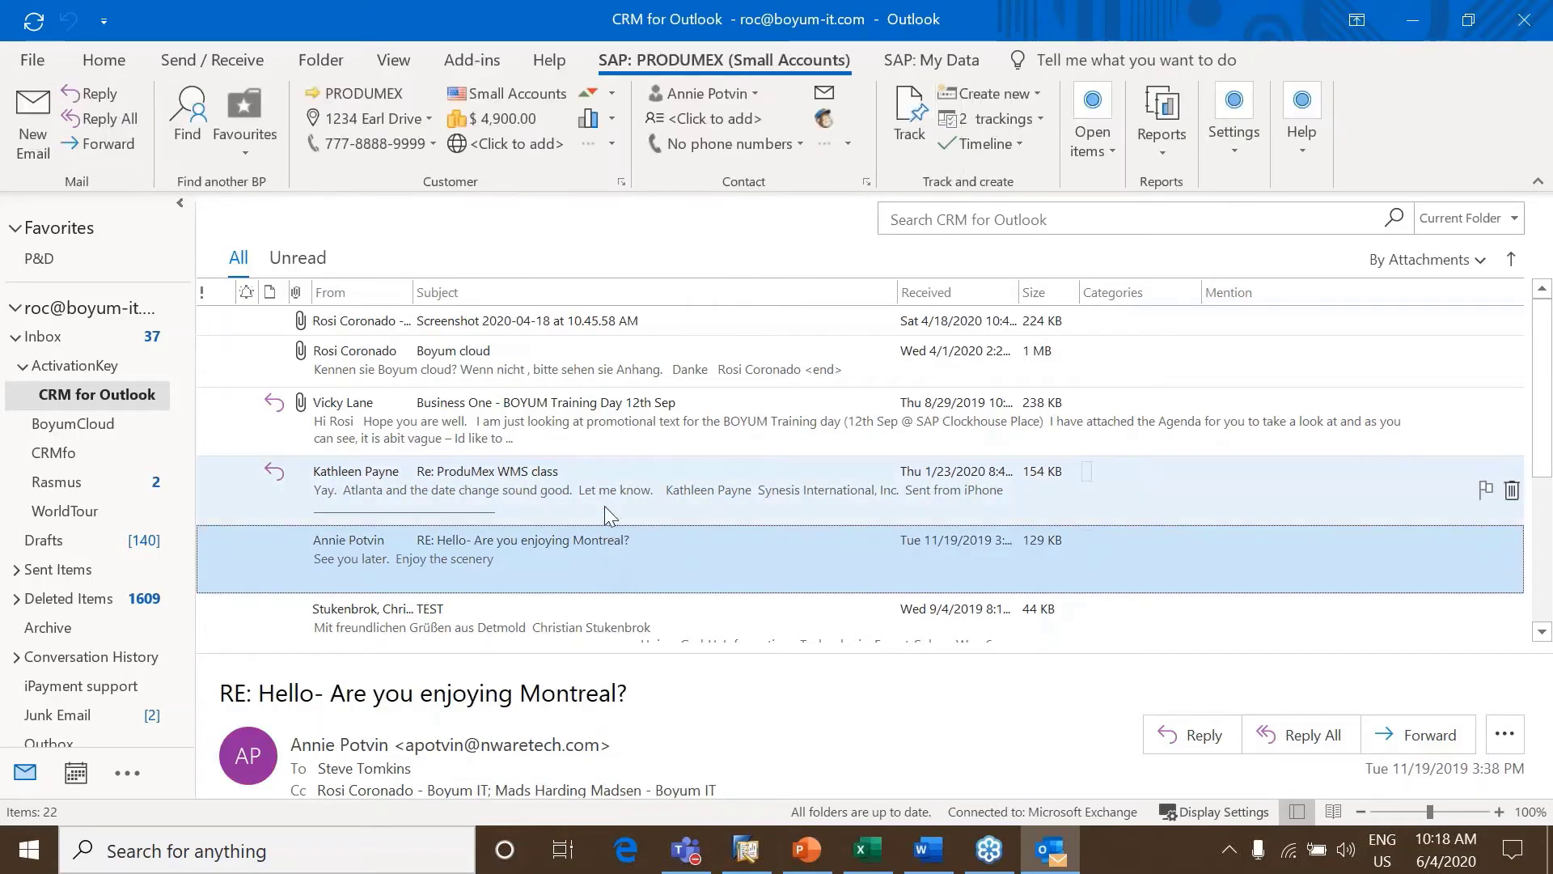
left_click(605, 507)
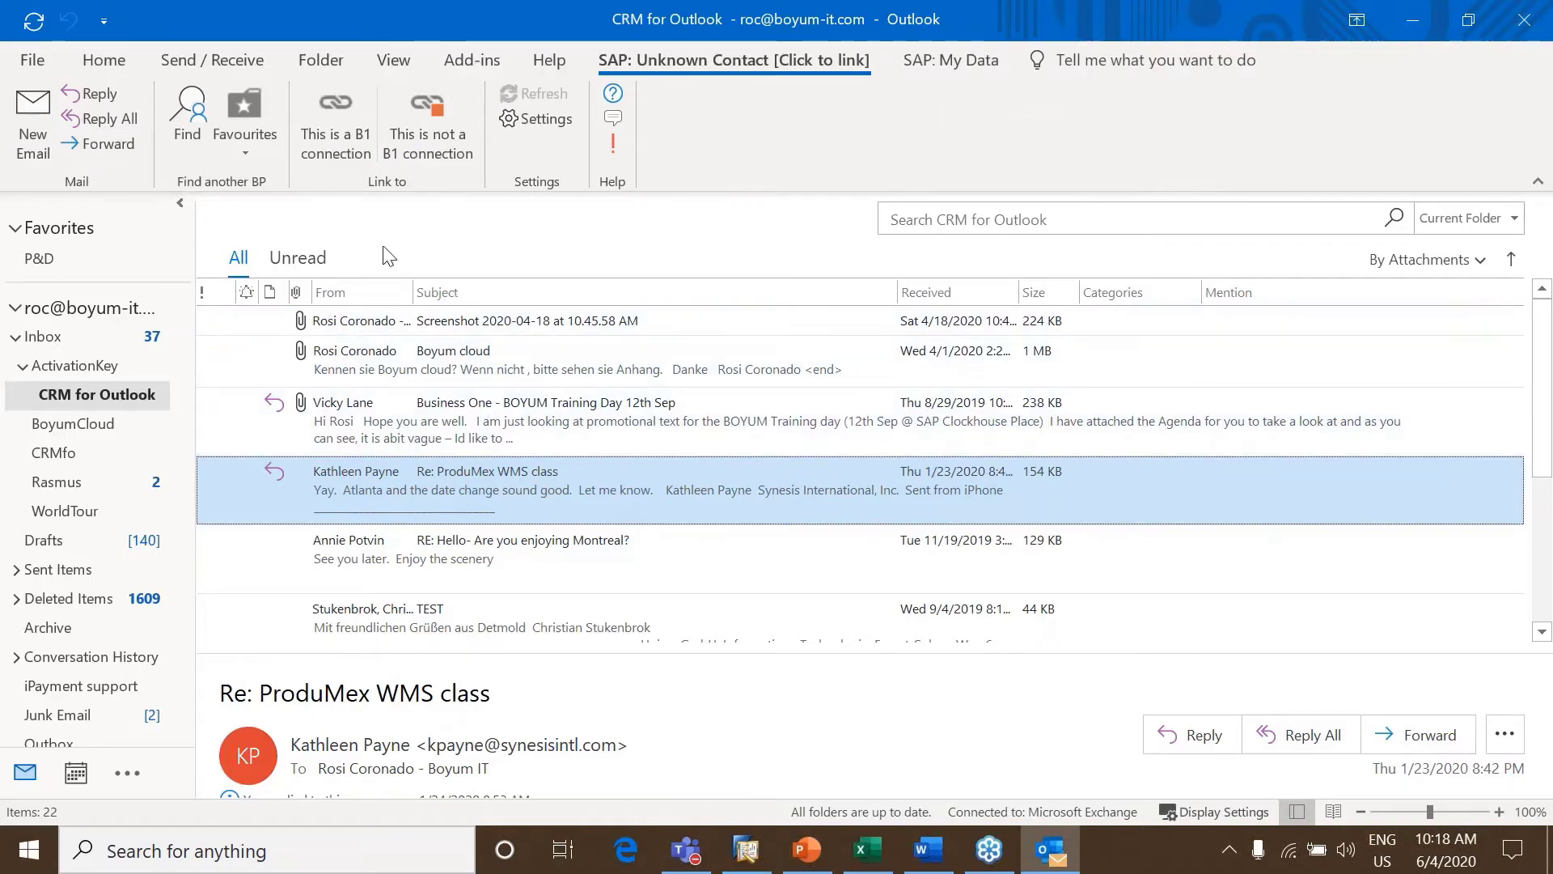
left_click(338, 127)
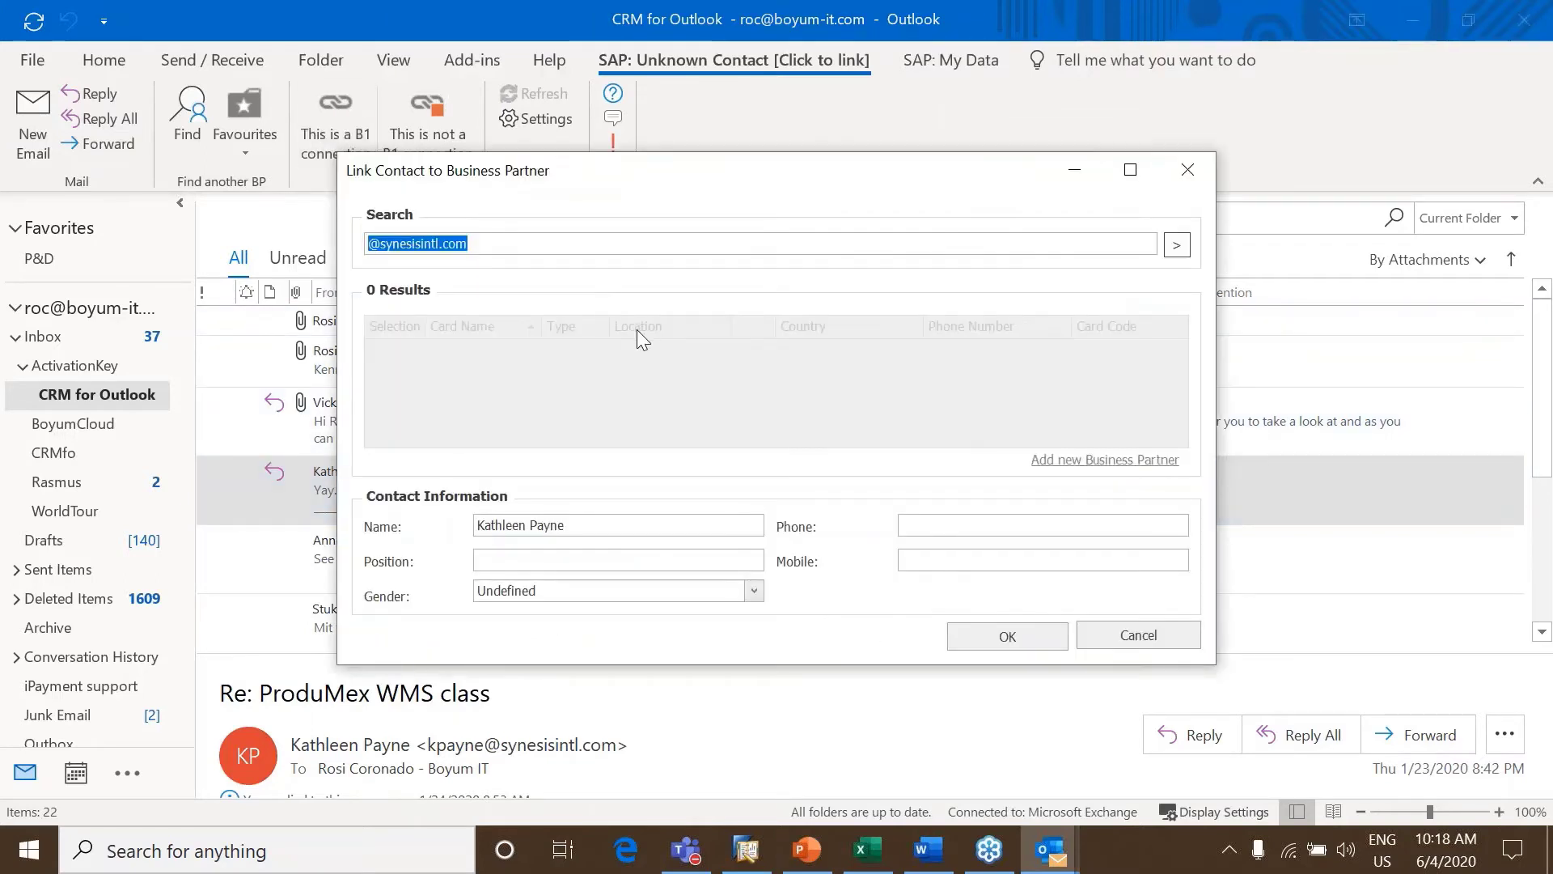
type("maxi")
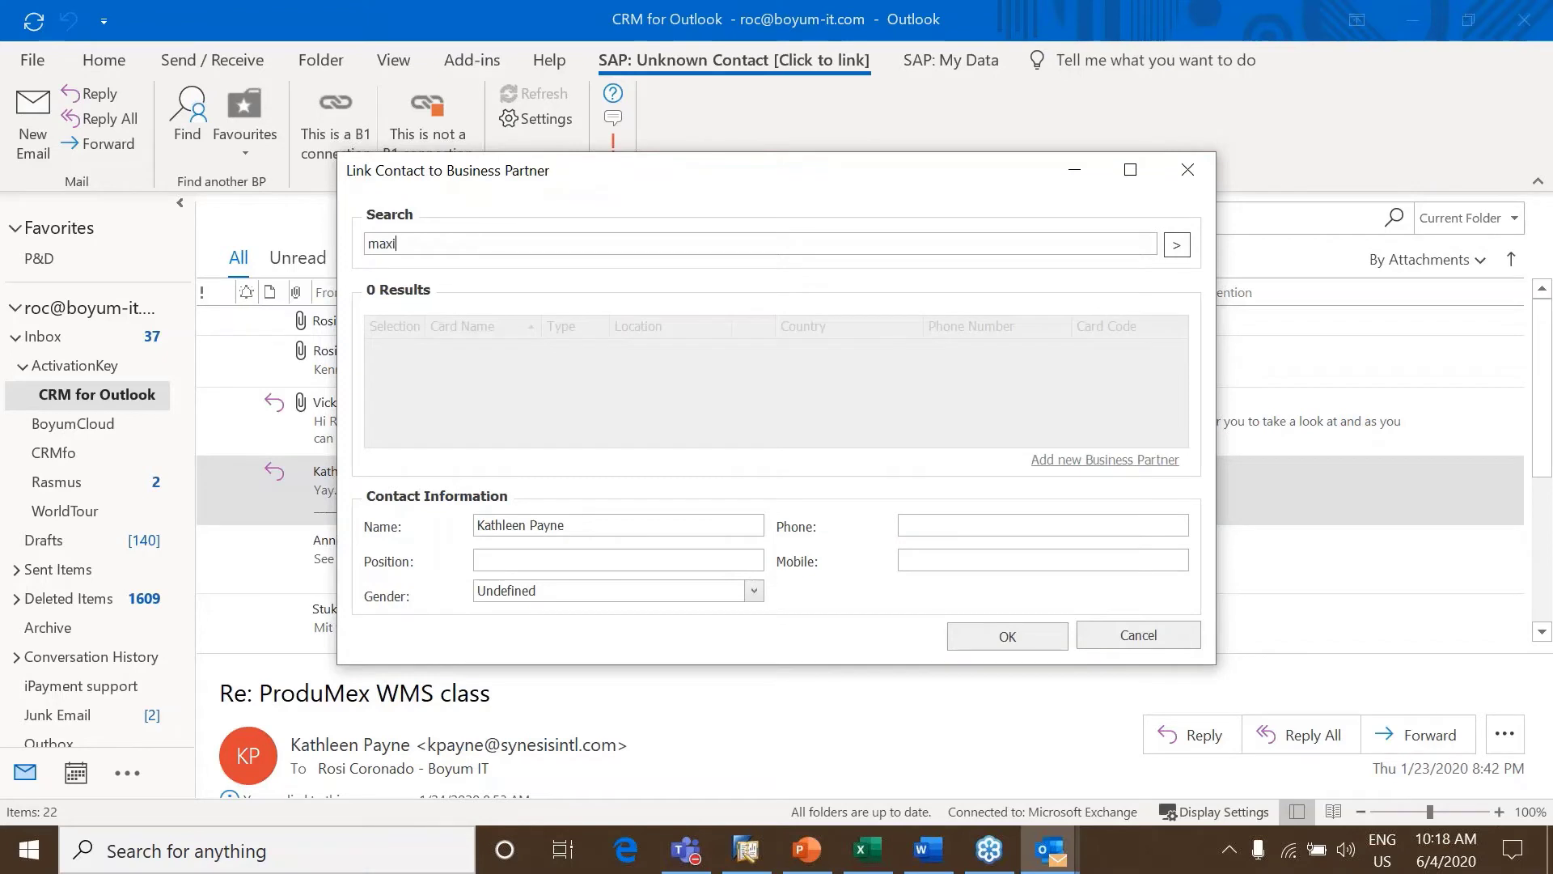
left_click(1177, 244)
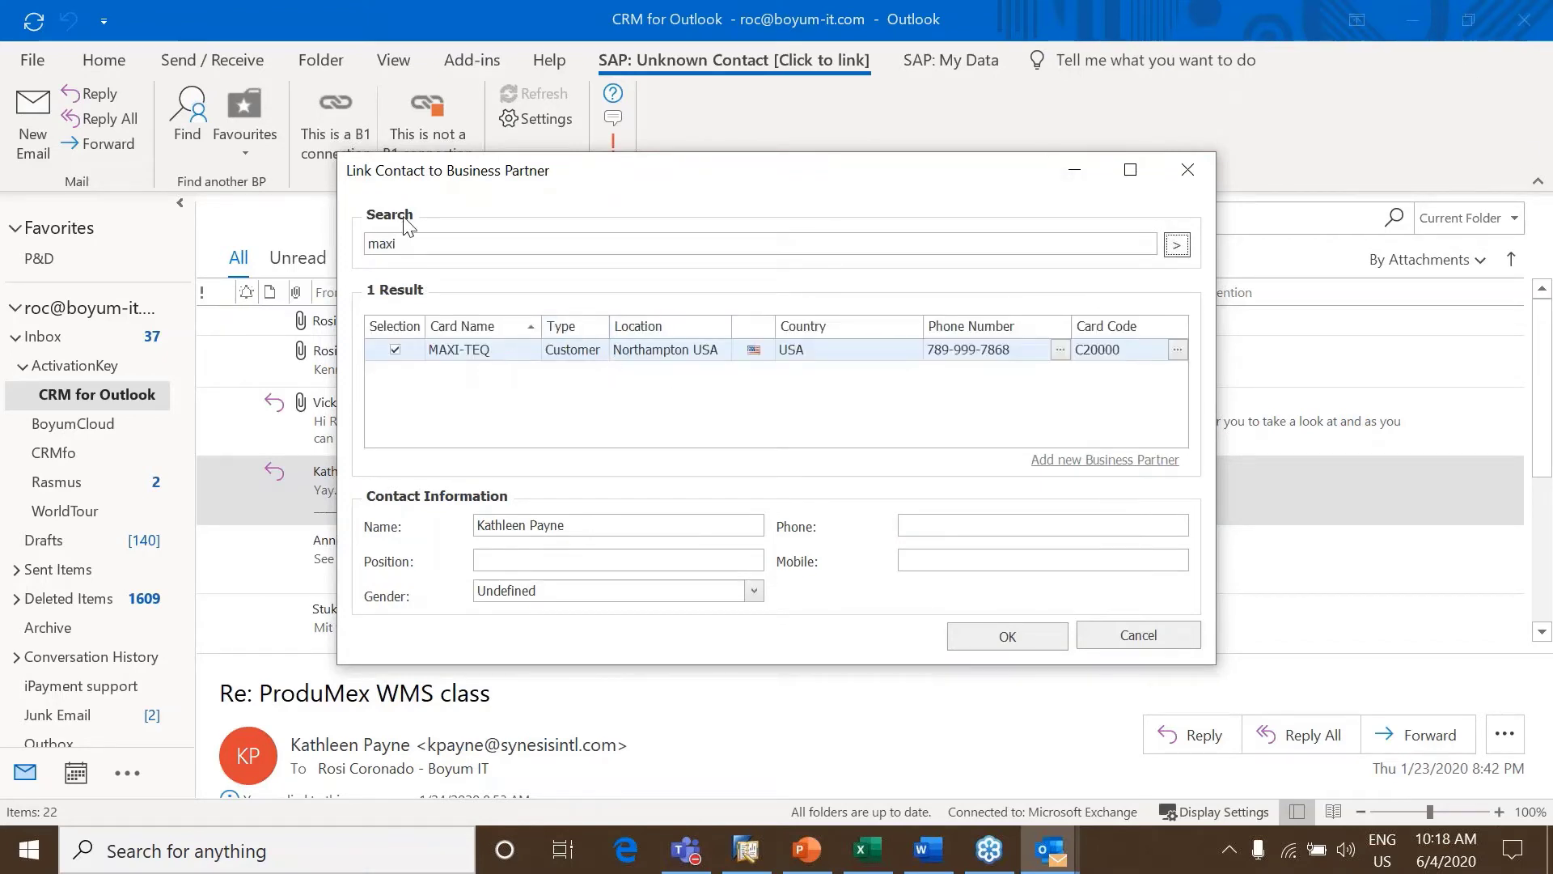
left_click(1026, 646)
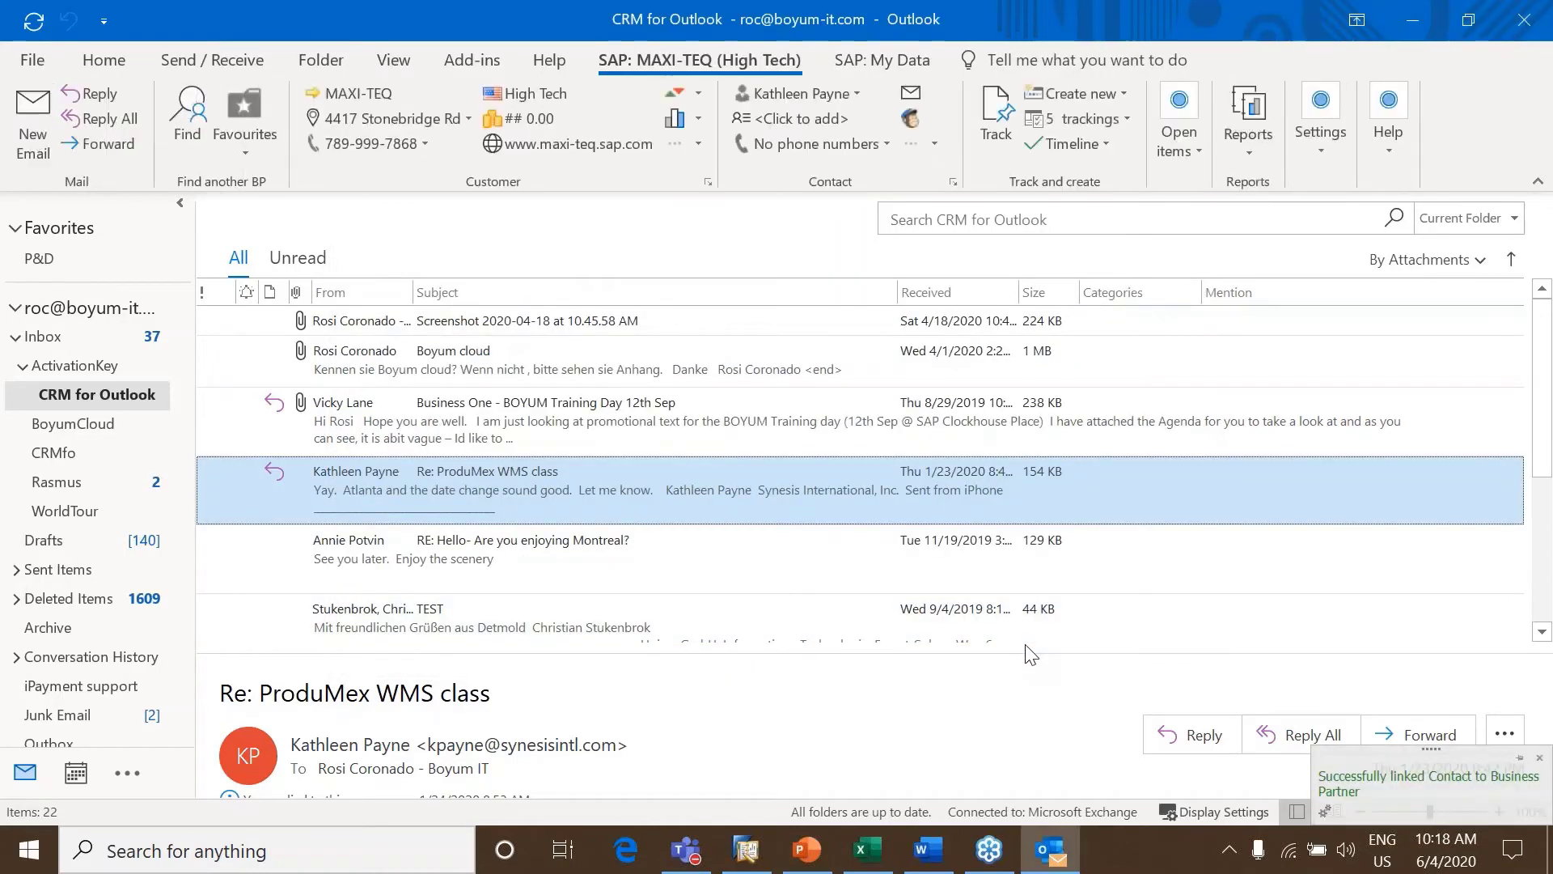
Check MAXI-TEQ's open item categories and its account balance
left_click(1199, 152)
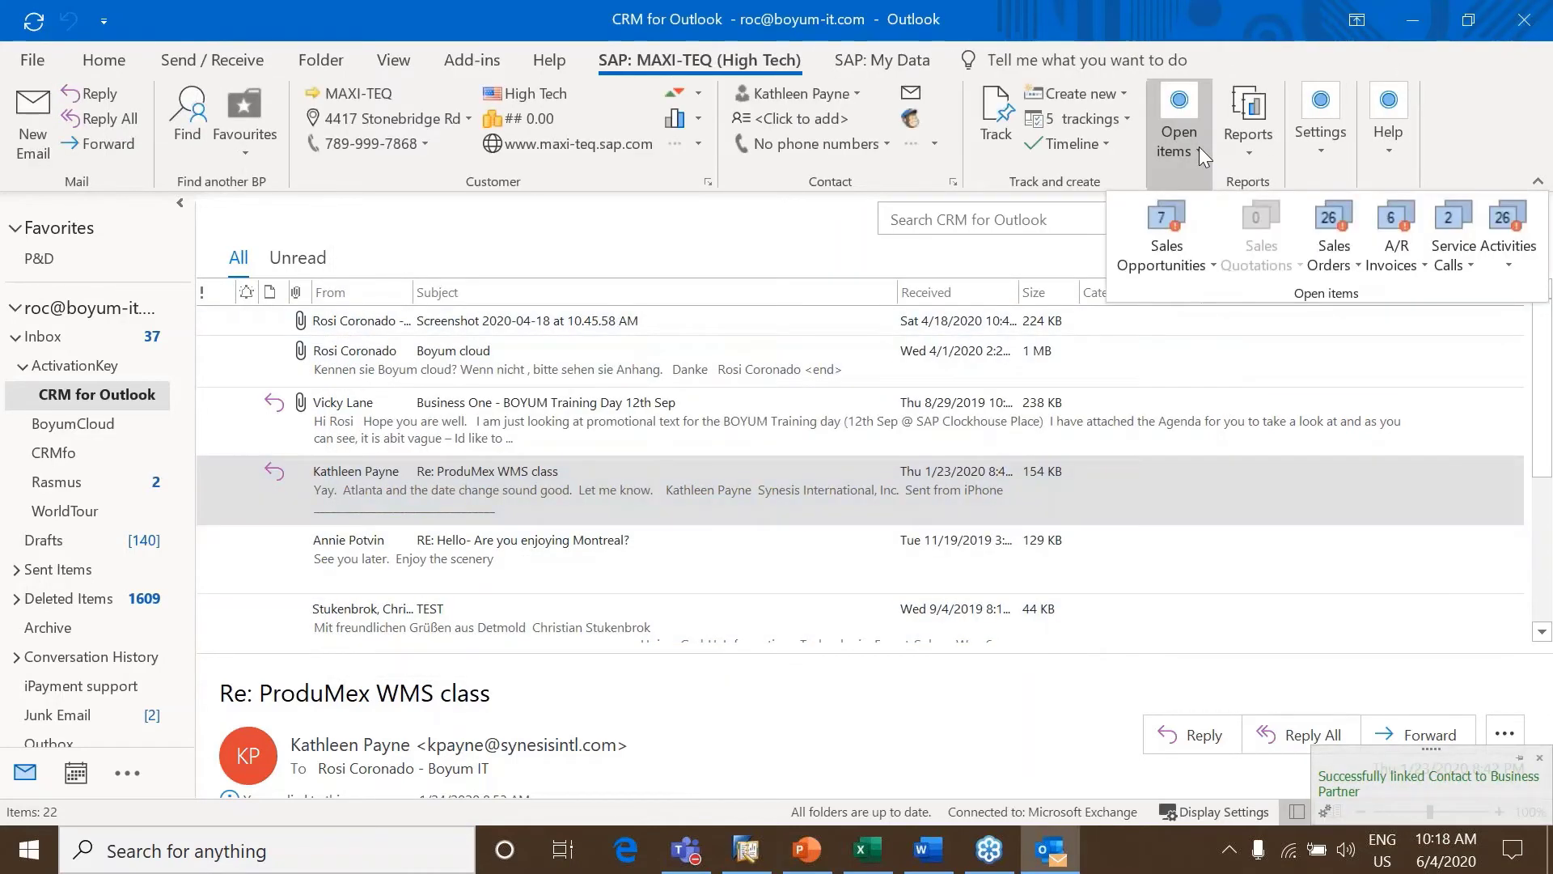
left_click(1403, 261)
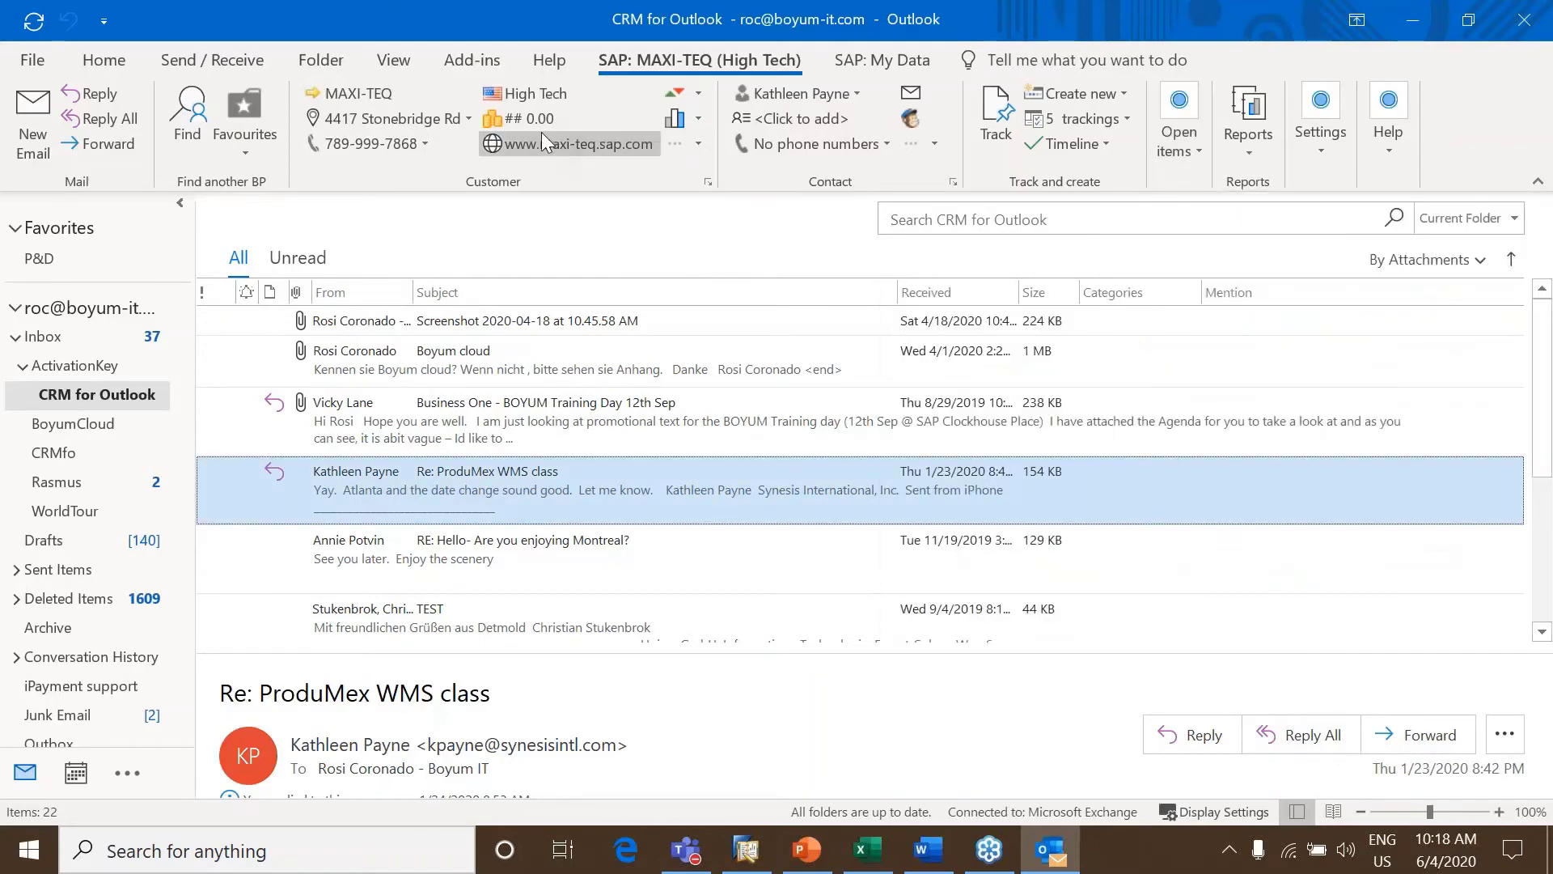
mouse_move(542, 125)
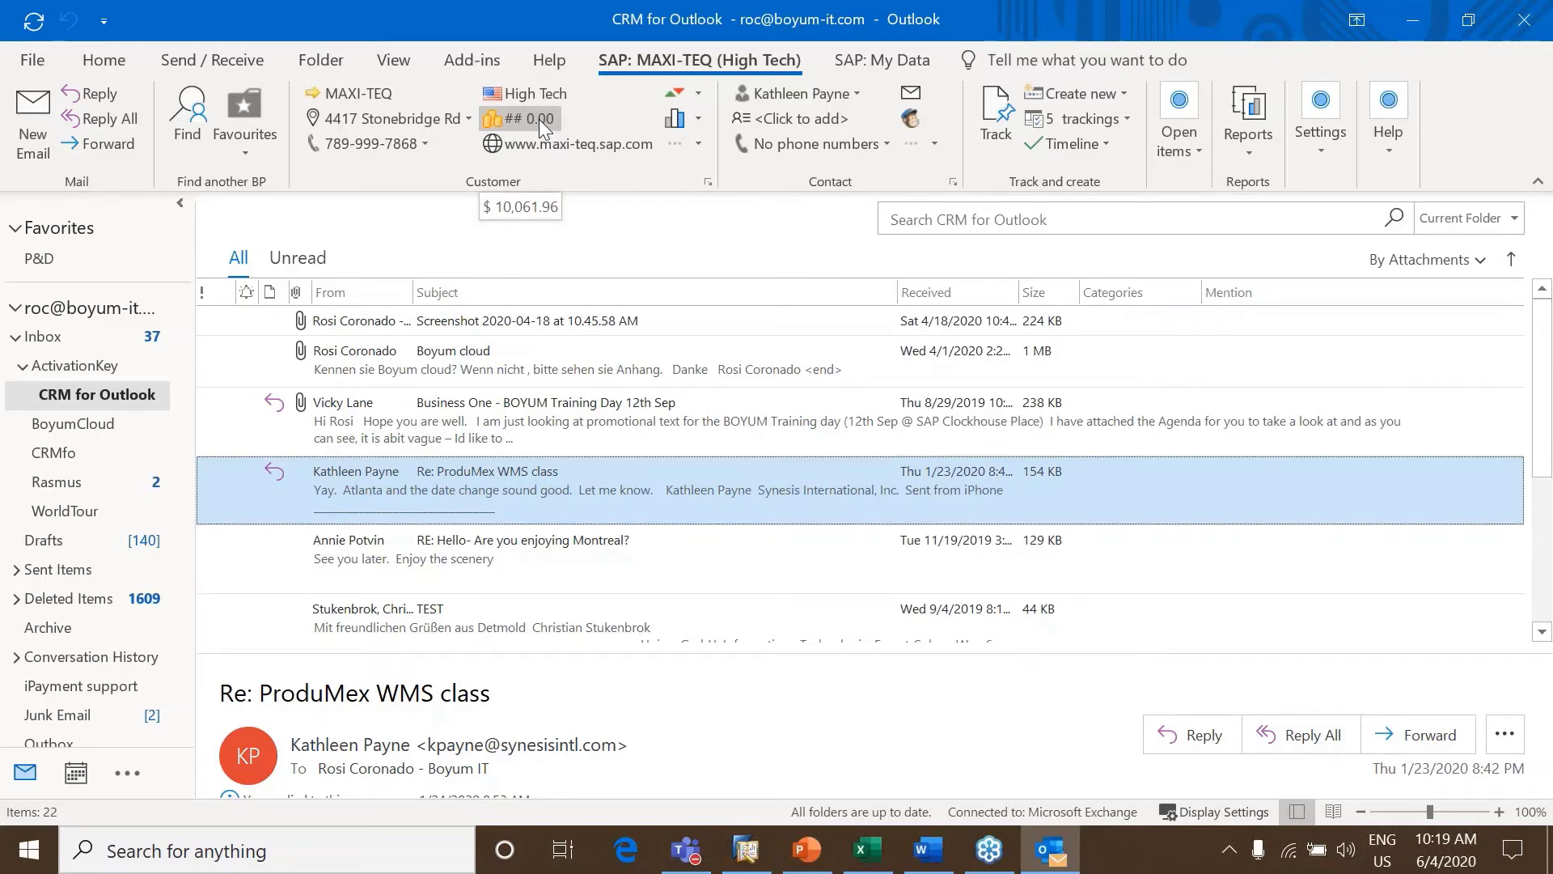
Search the business partners for per, repeat the search with par, and select PARAMETER TECHNOLOGY
left_click(191, 121)
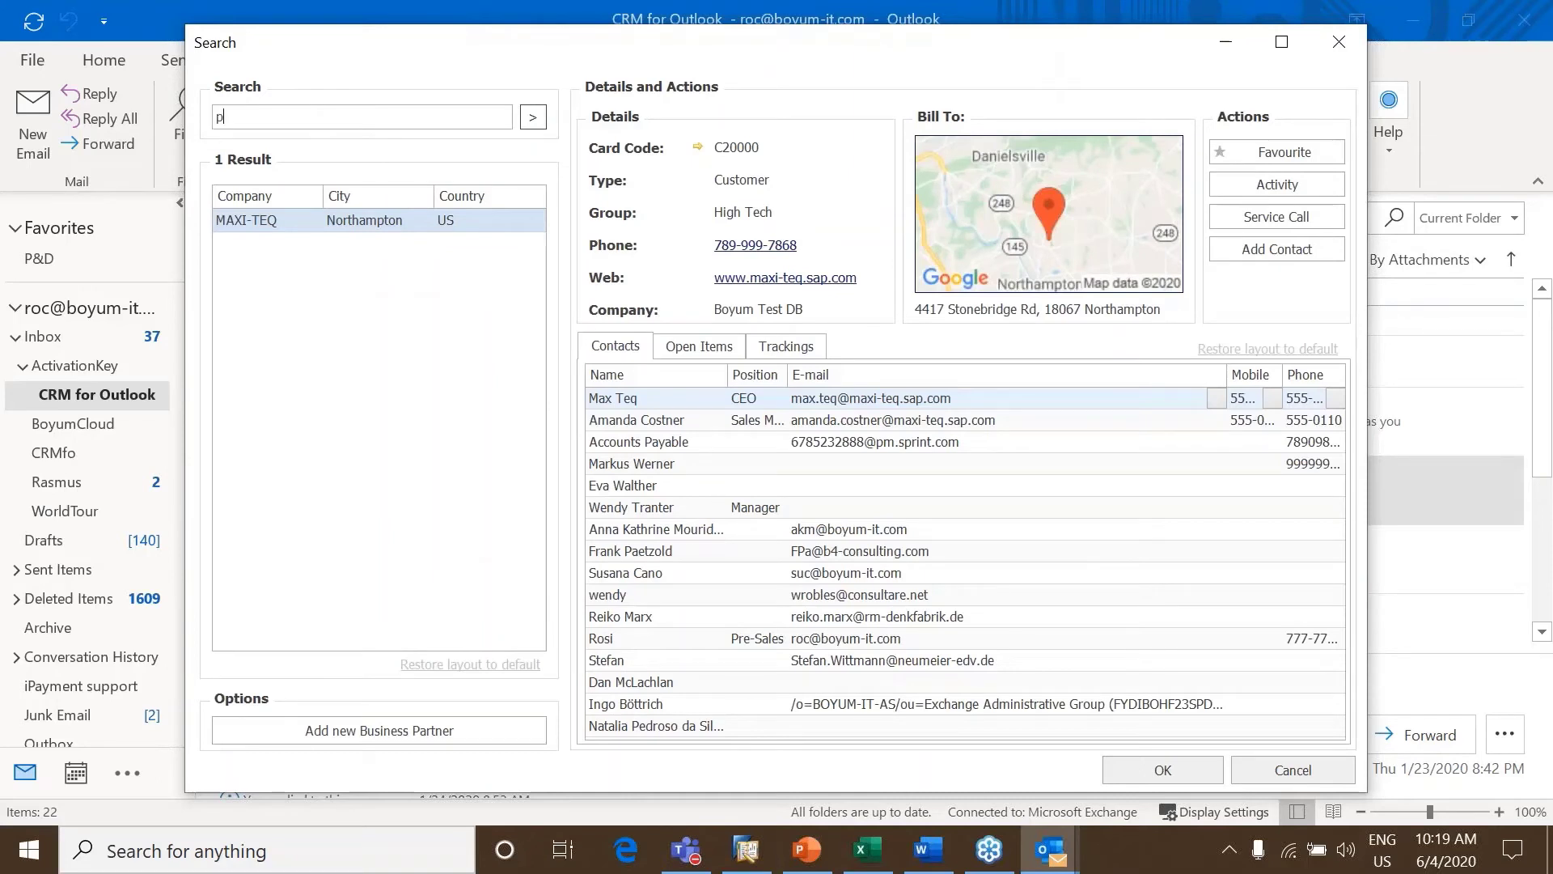
type("per")
left_click(537, 120)
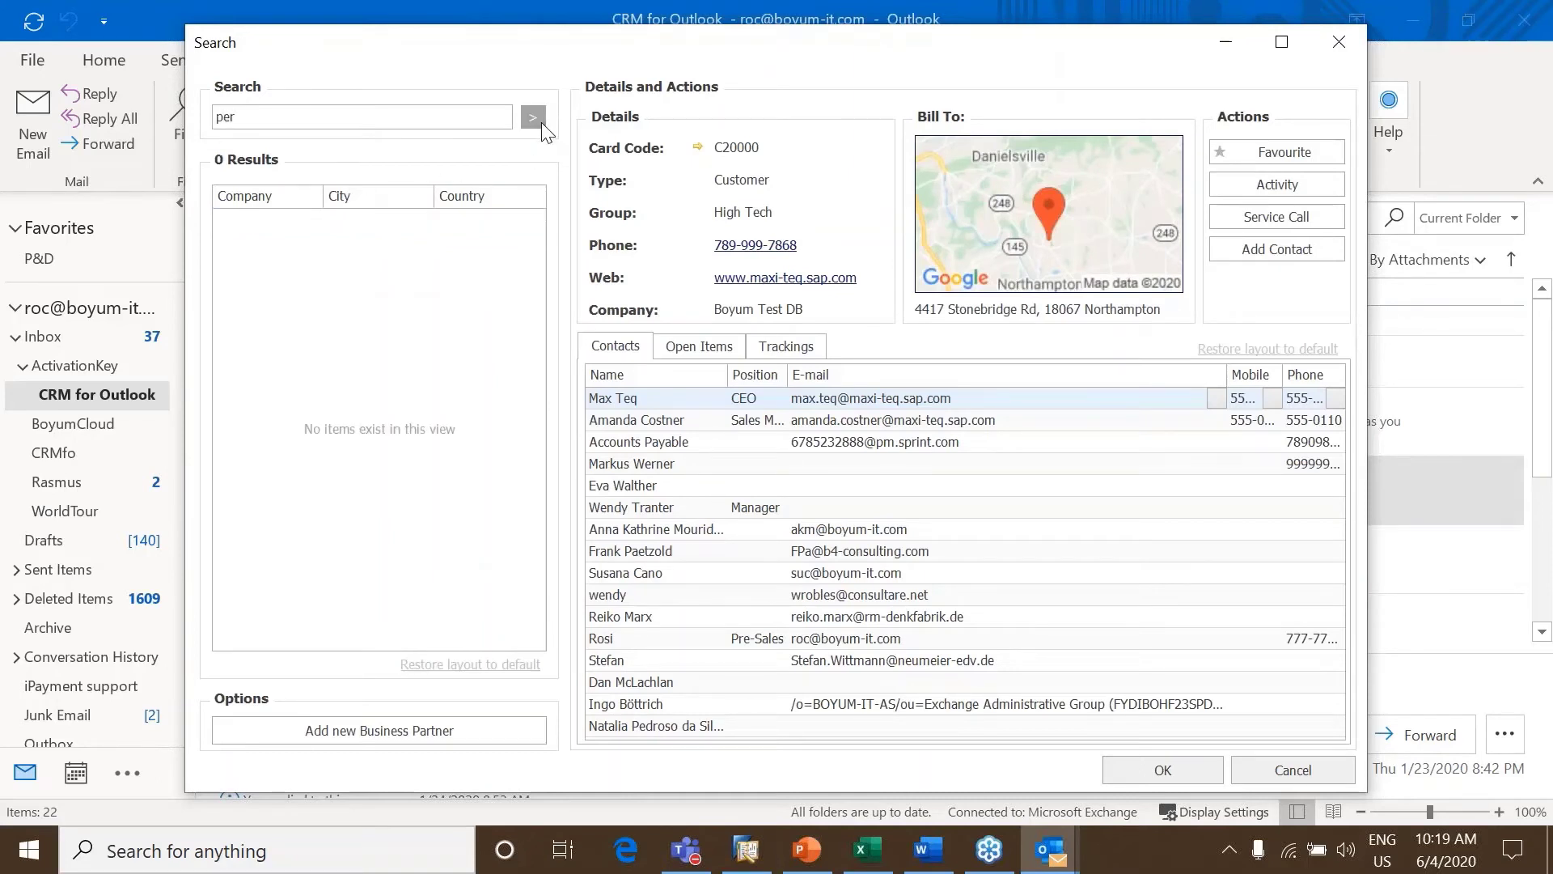
left_click_drag(299, 118, 194, 113)
type("par")
left_click(532, 114)
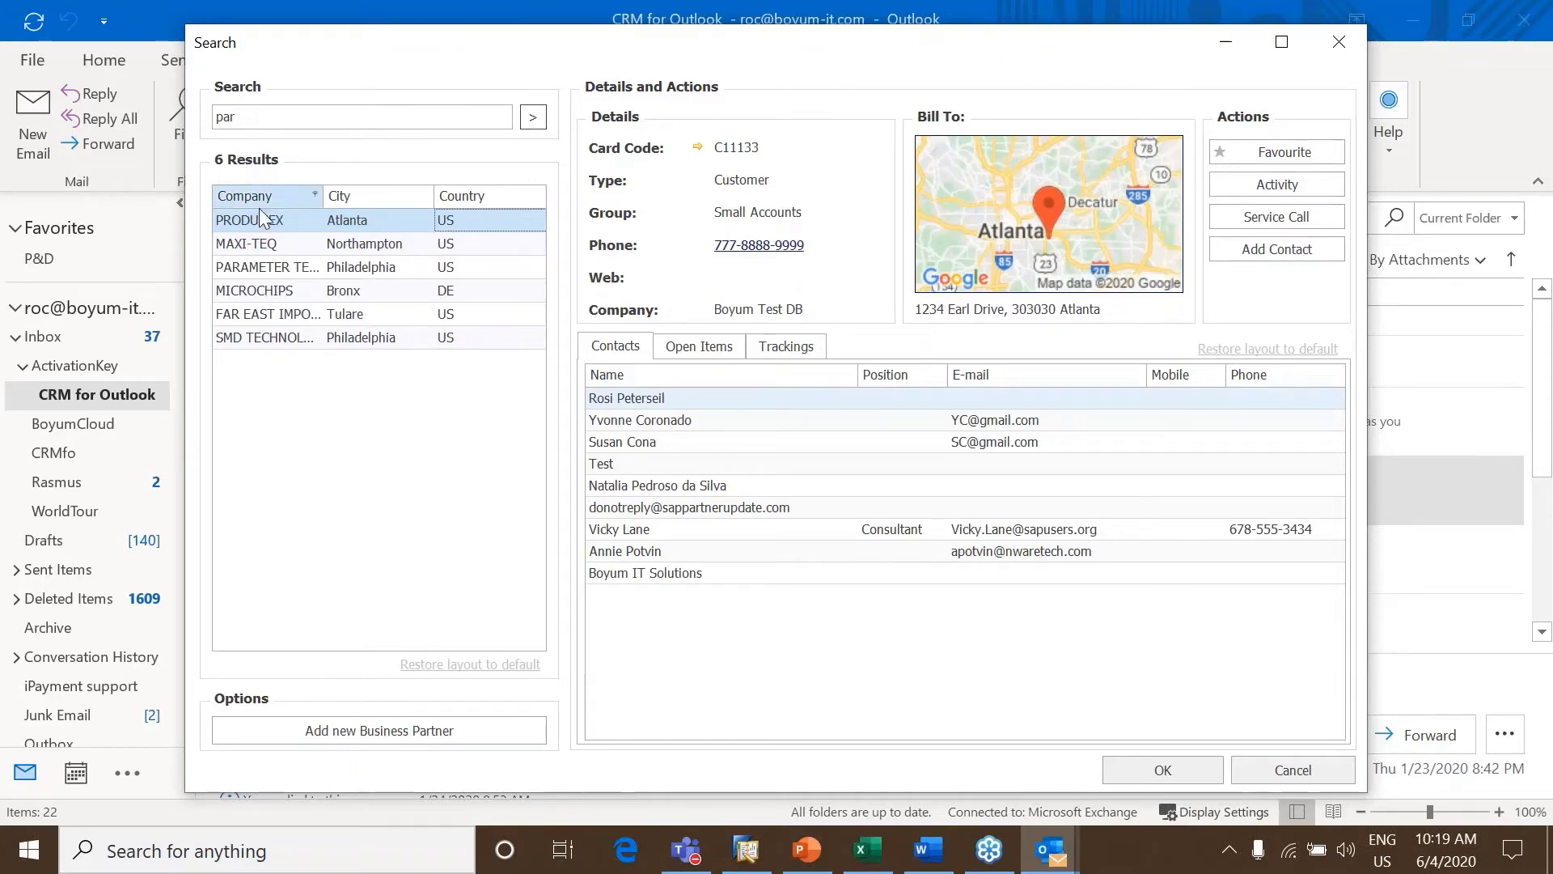
left_click(294, 267)
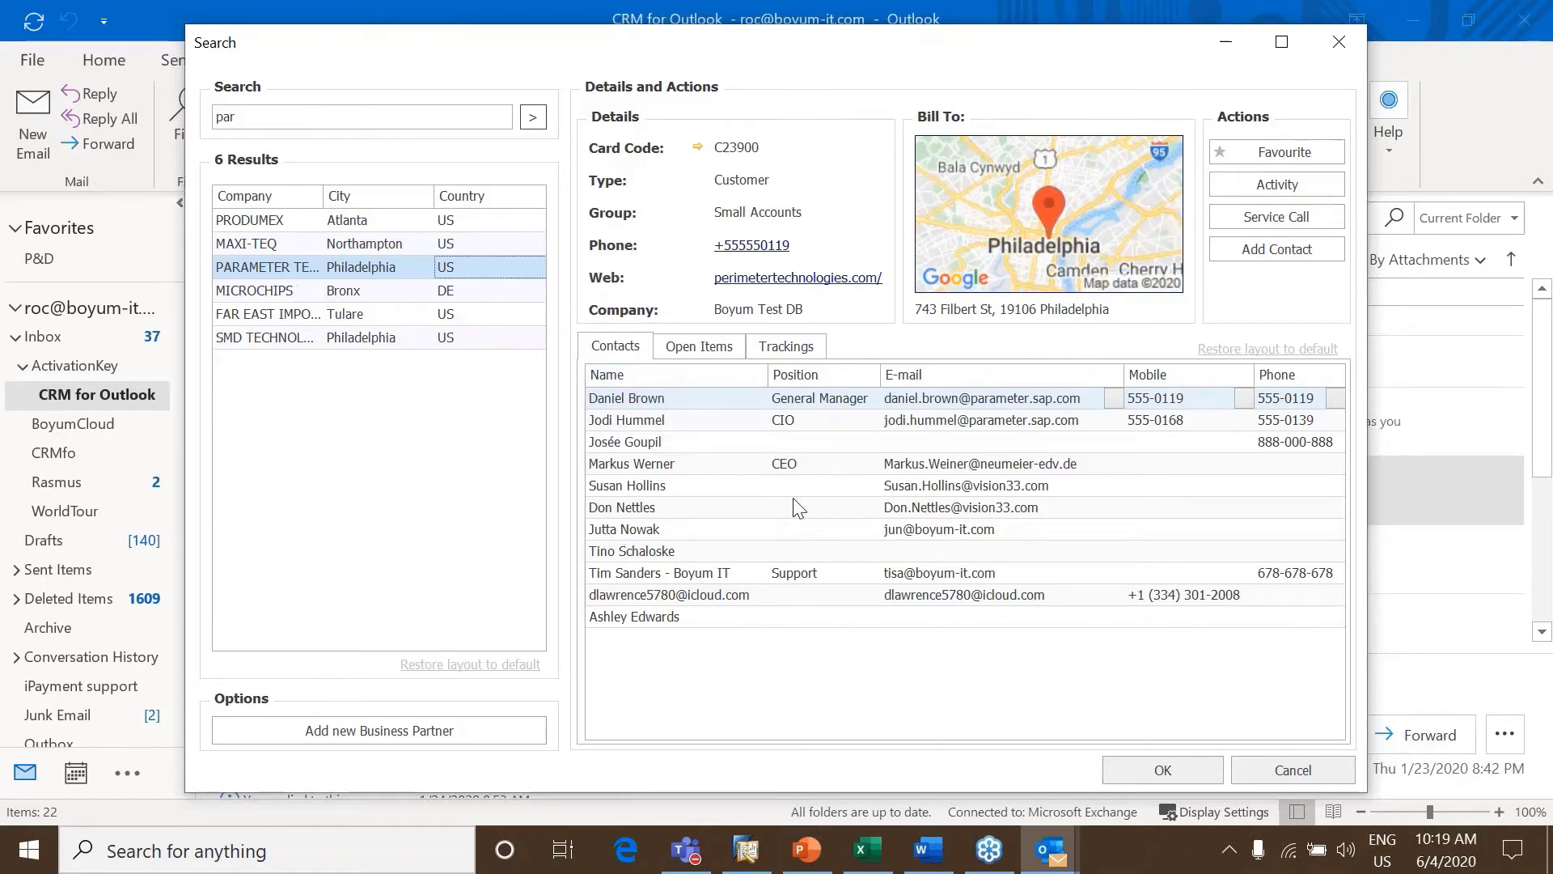
Sort PARAMETER TECHNOLOGY's open items by type, open activity 406 to check its details, and close it
left_click(718, 349)
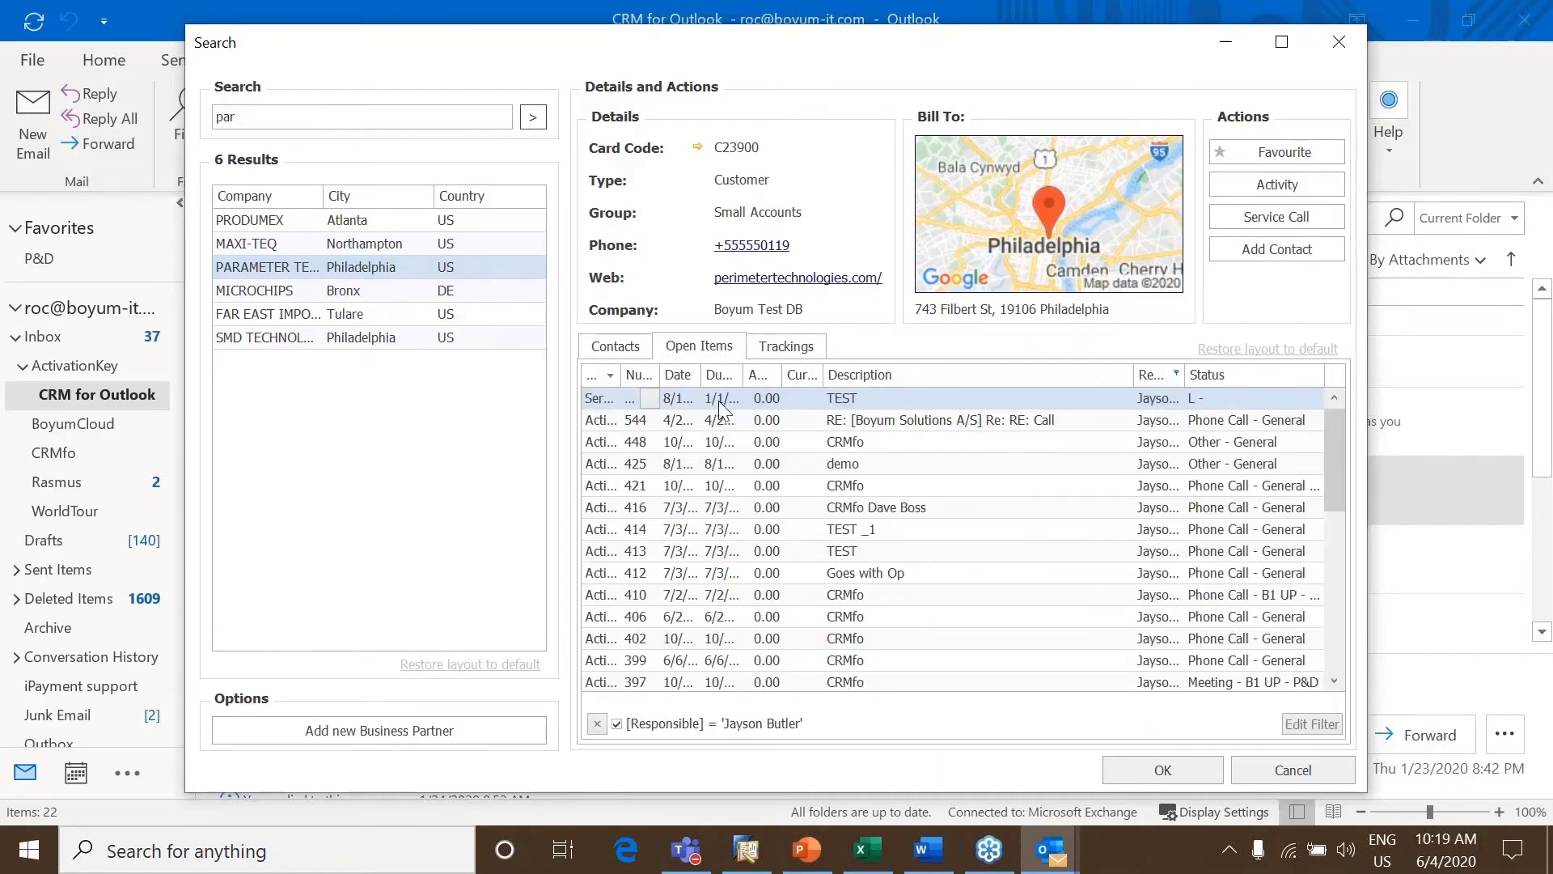
left_click(600, 375)
left_click(602, 375)
left_click(602, 376)
left_click(597, 442)
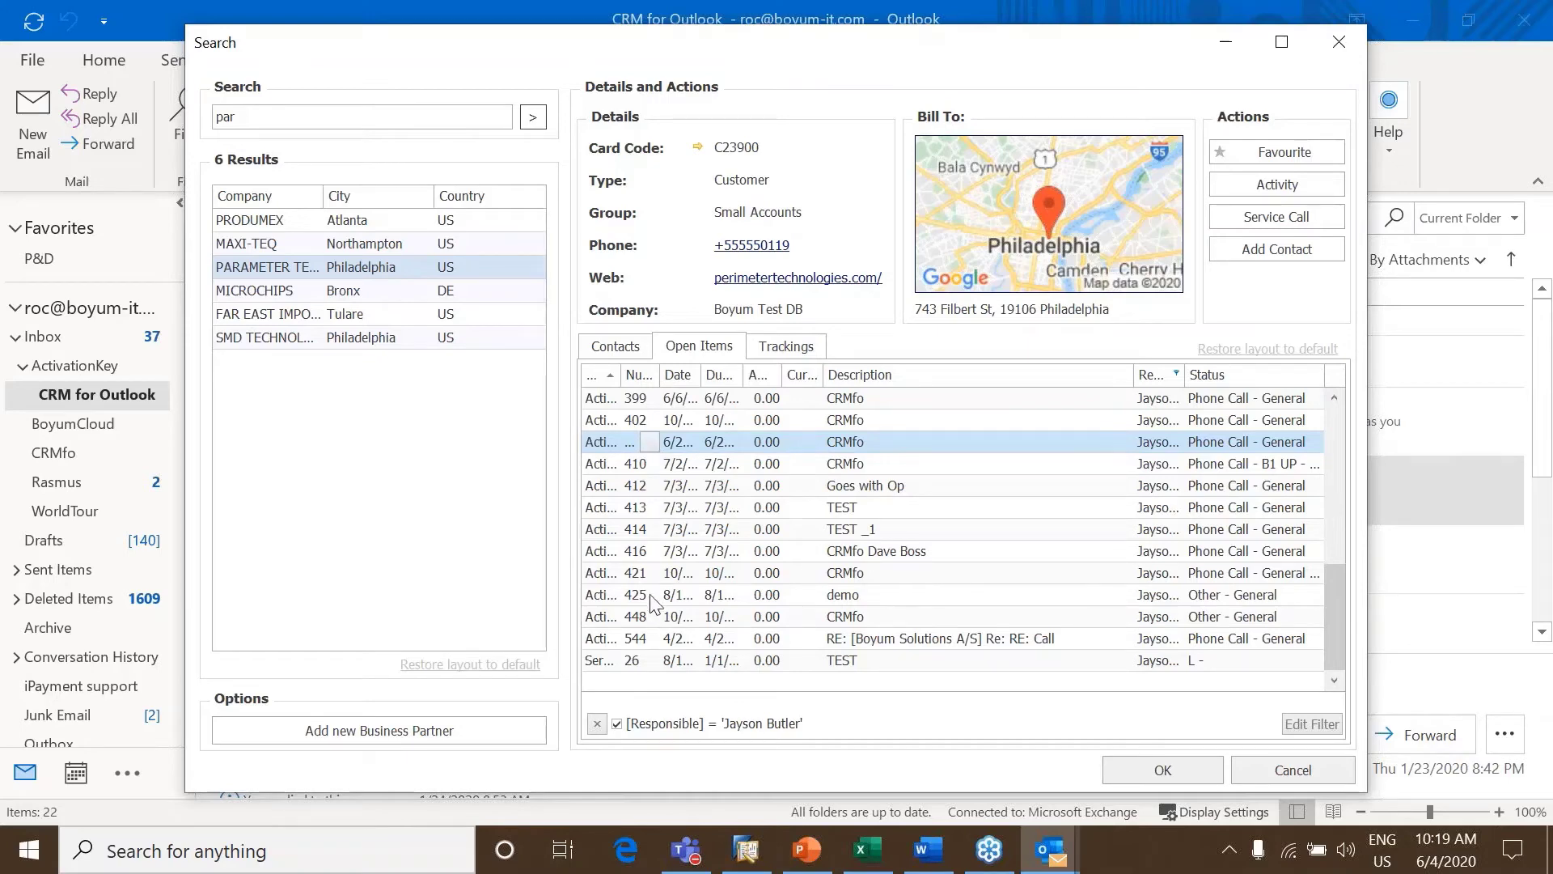
double_click(648, 442)
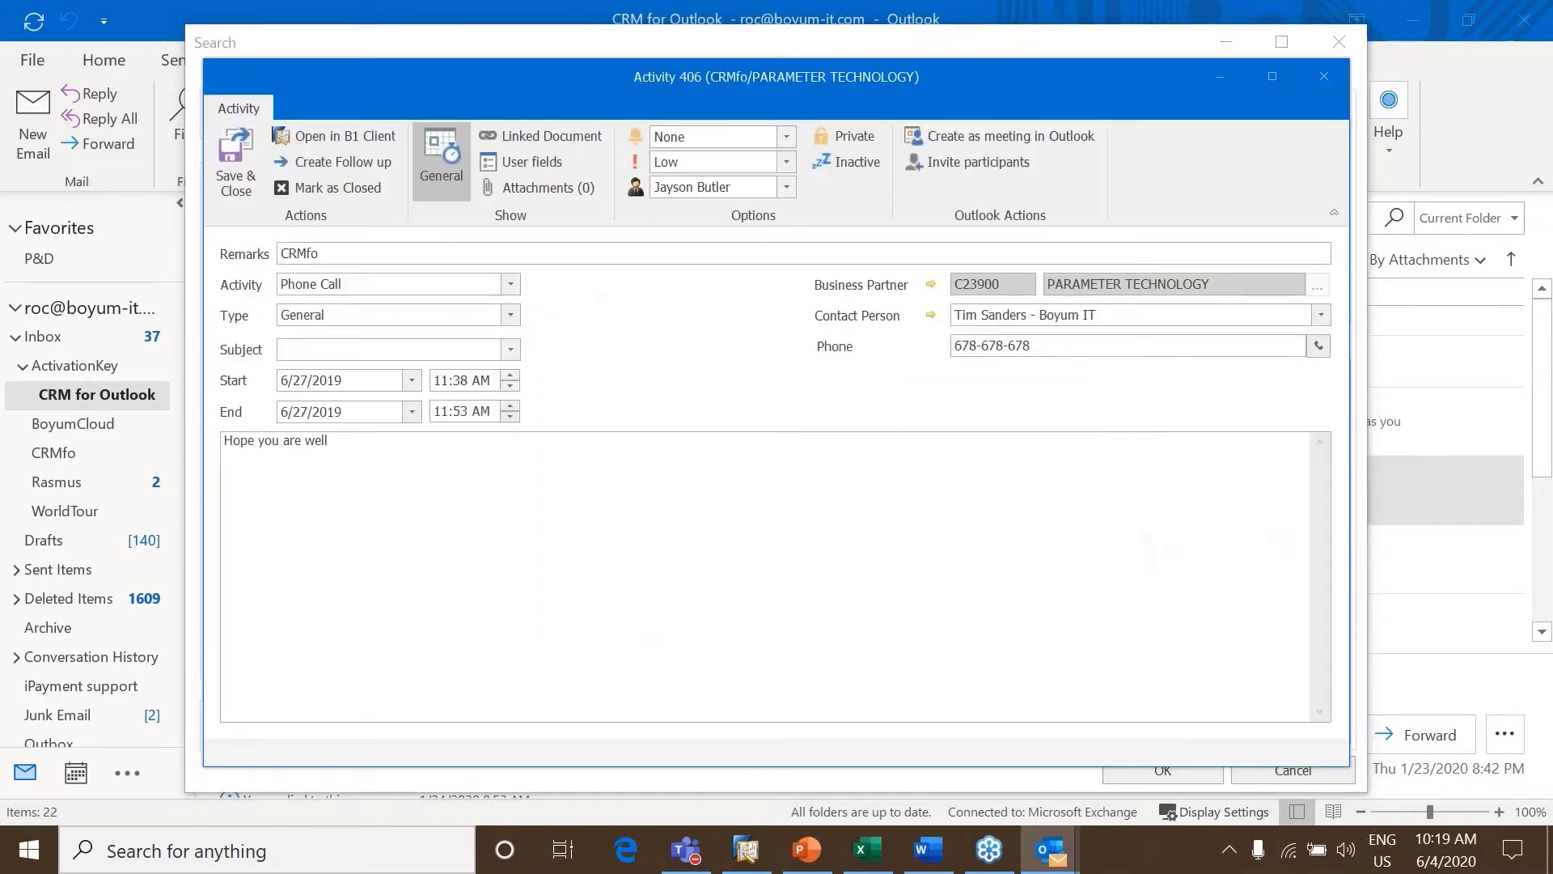
left_click(1324, 76)
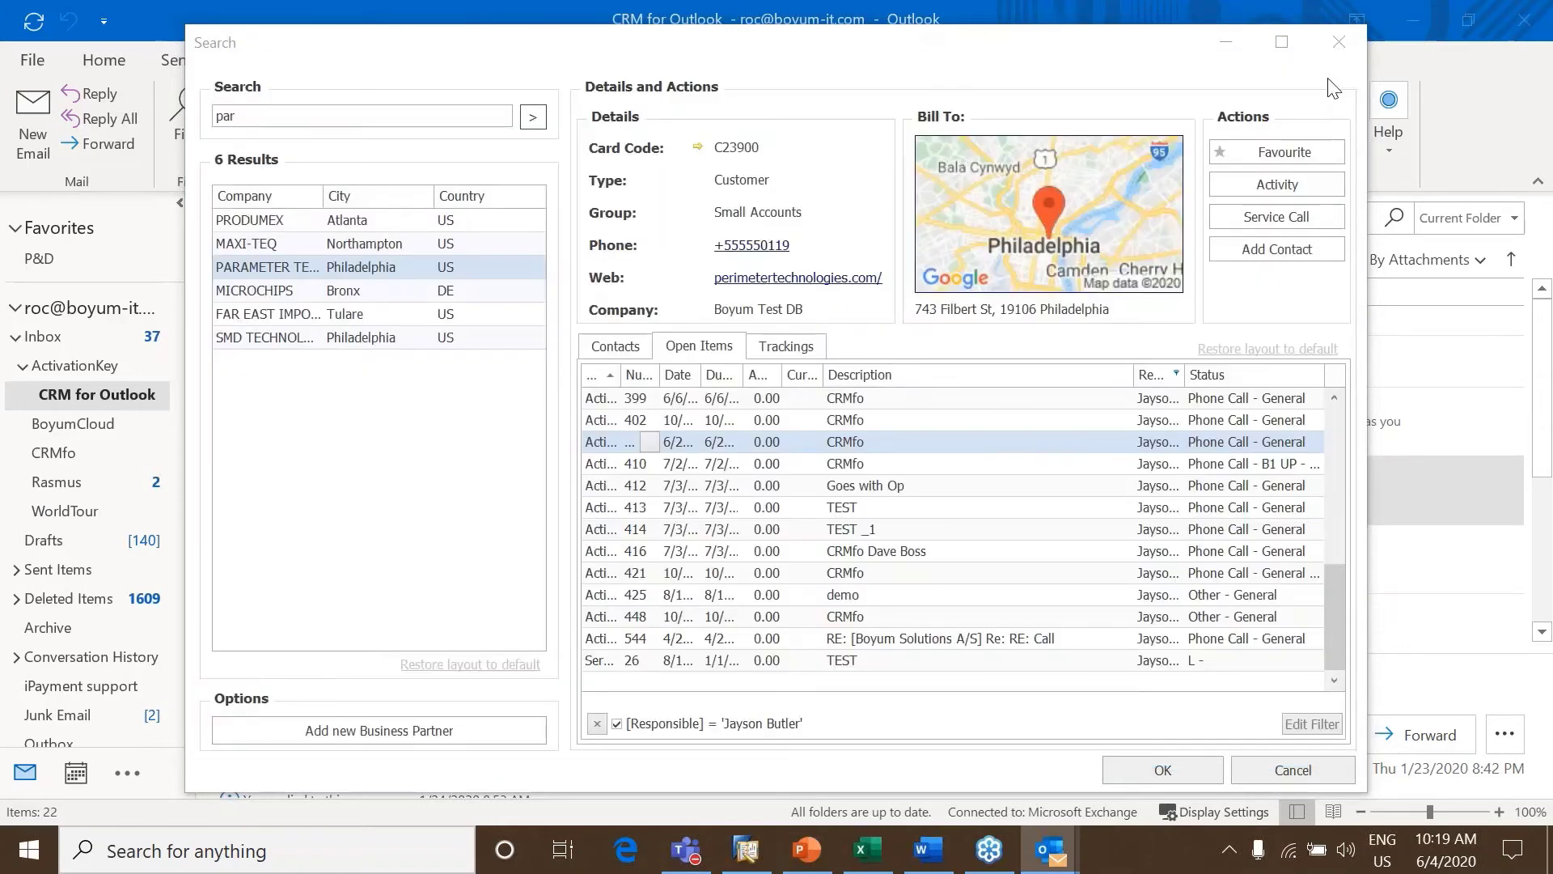
Review PARAMETER TECHNOLOGY's email trackings, and return to its contact list
left_click(789, 348)
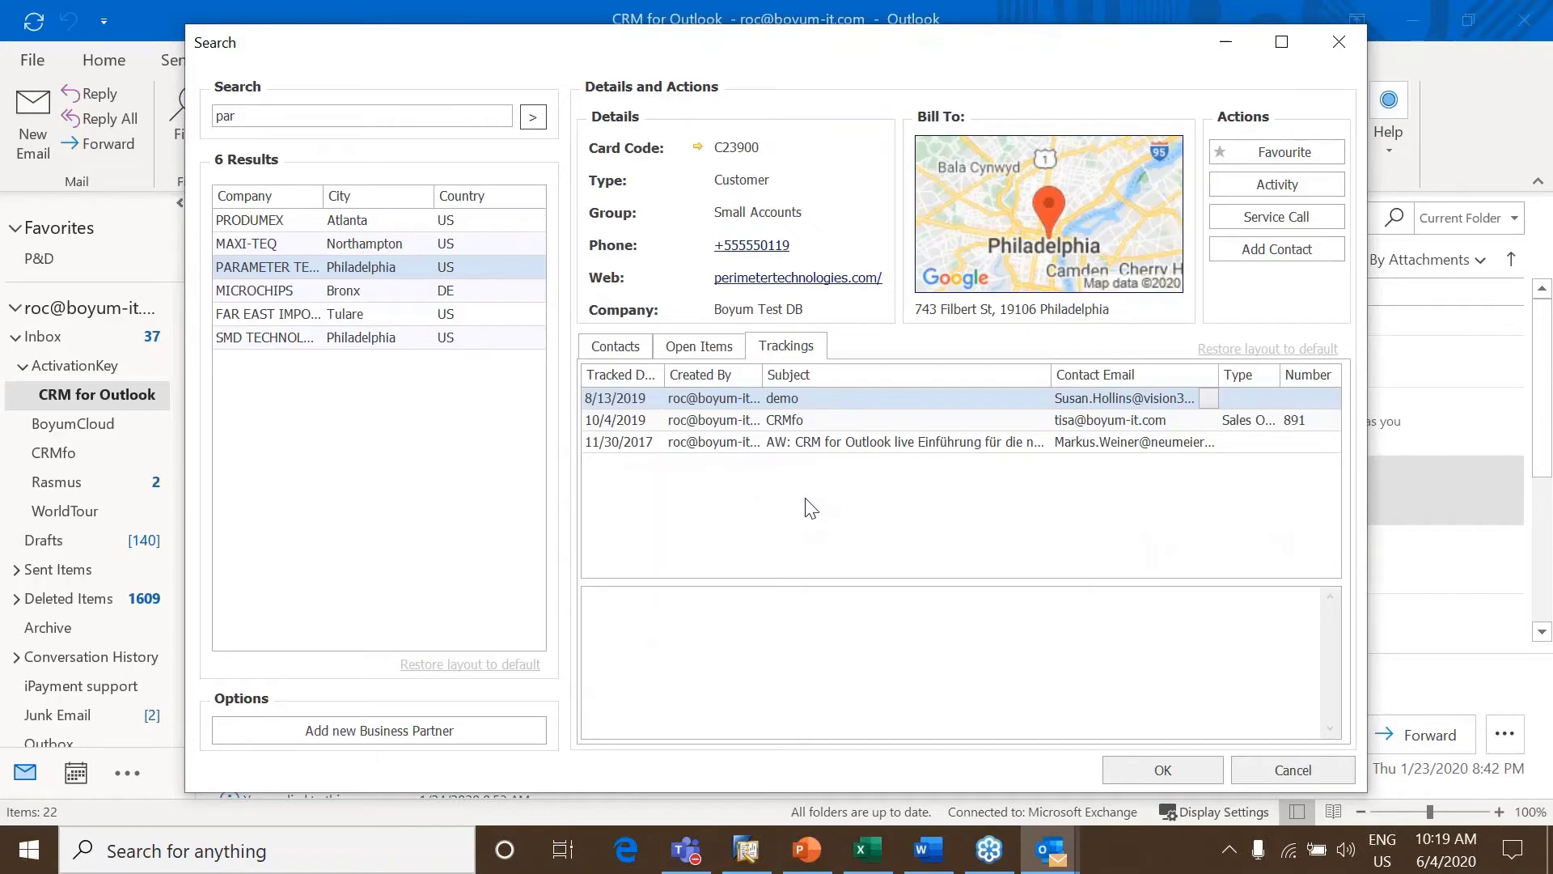
left_click(697, 348)
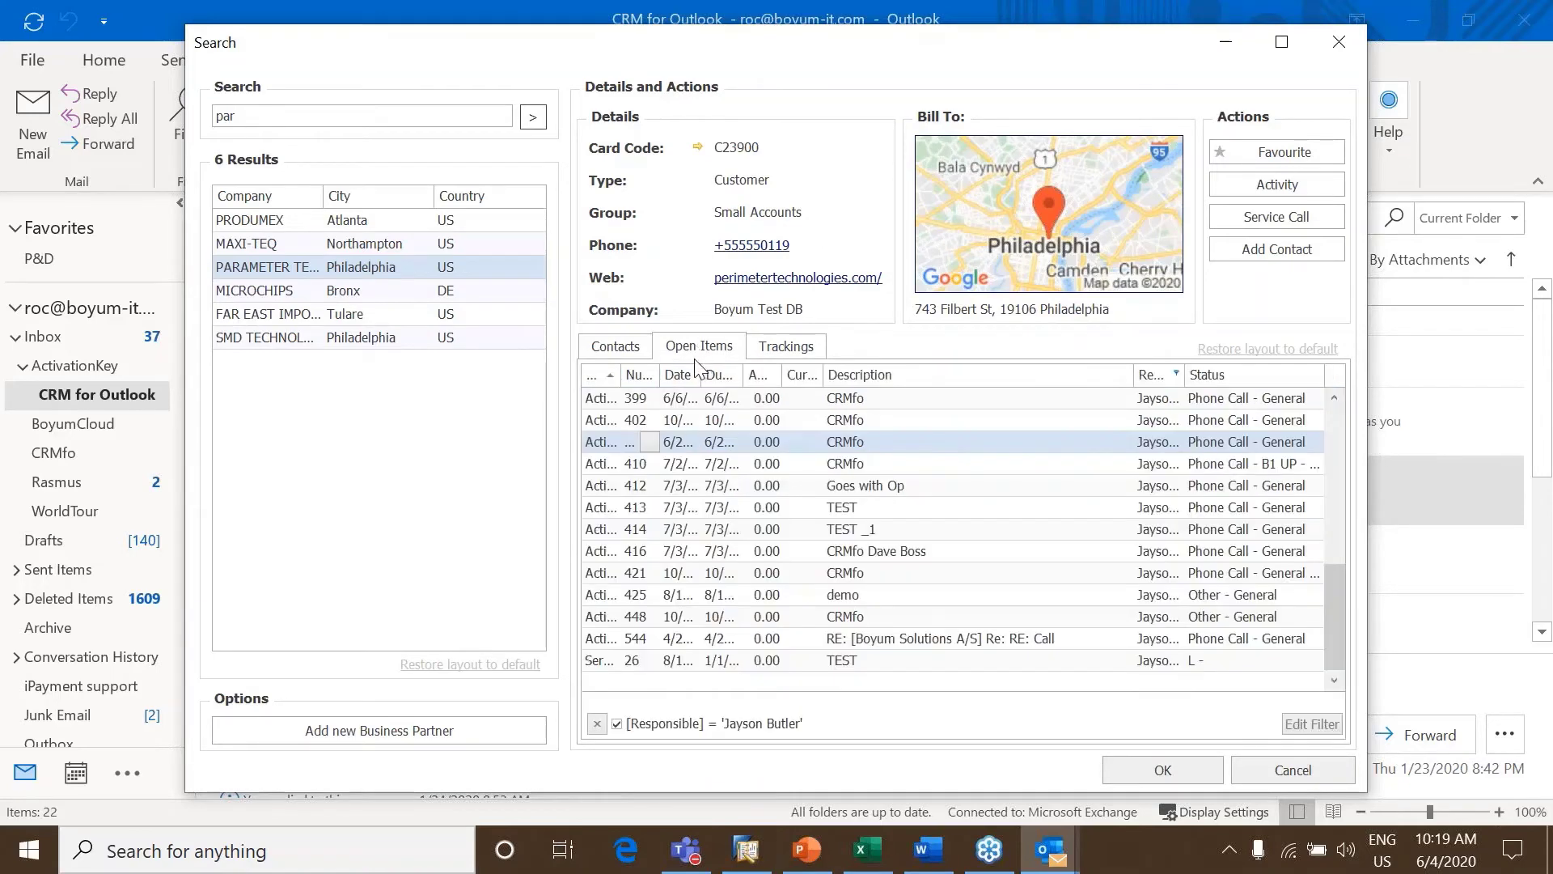
left_click(631, 356)
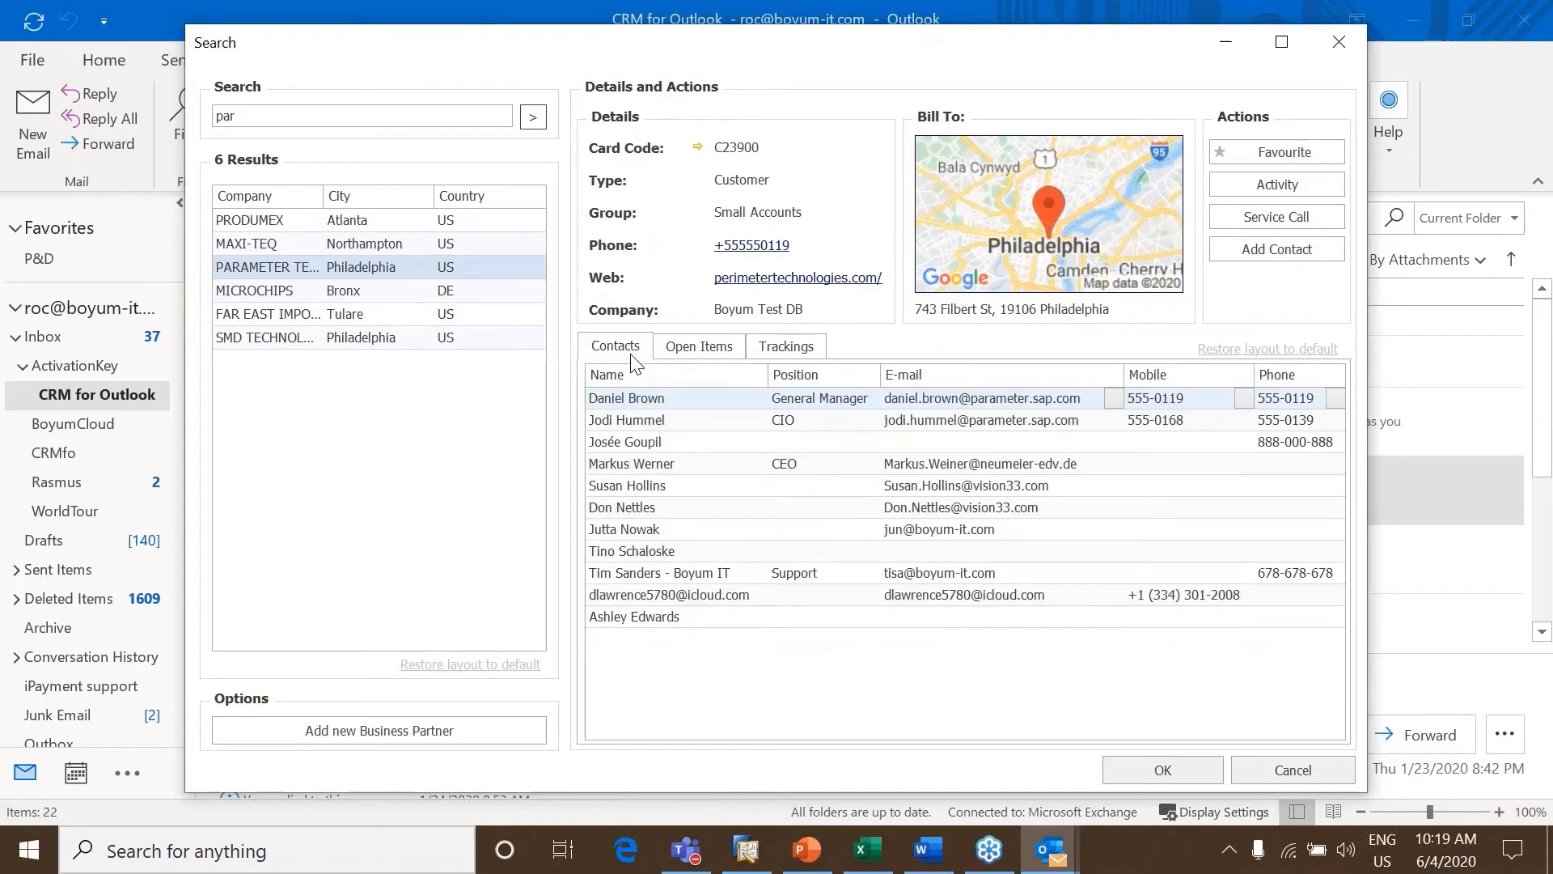
View the new contact form for PARAMETER TECHNOLOGY and its option to add from Outlook, closing both without saving
left_click(1298, 247)
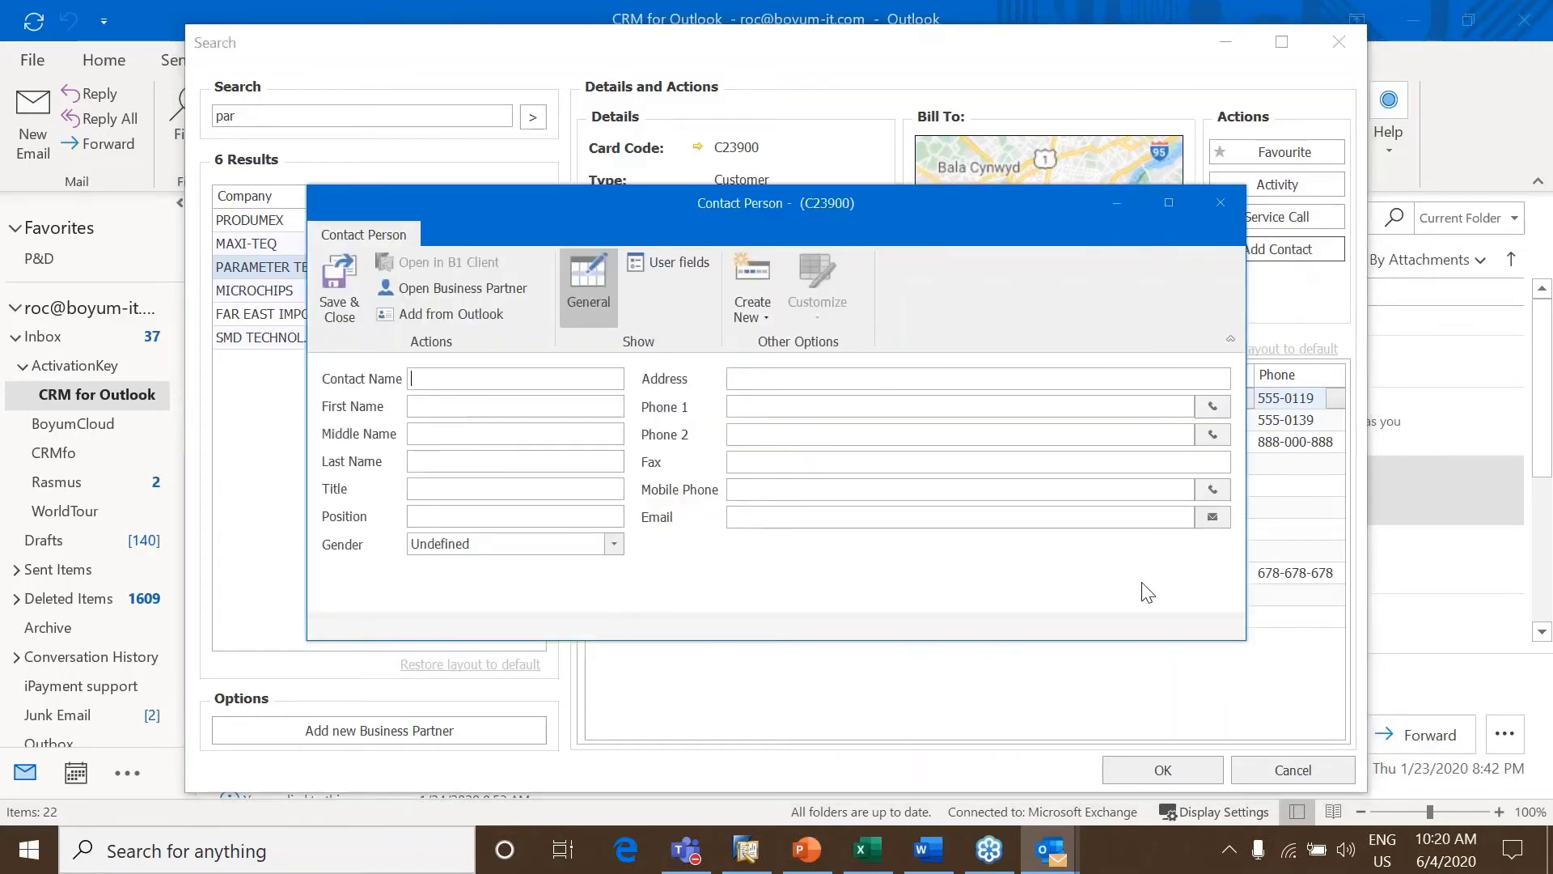
left_click(439, 316)
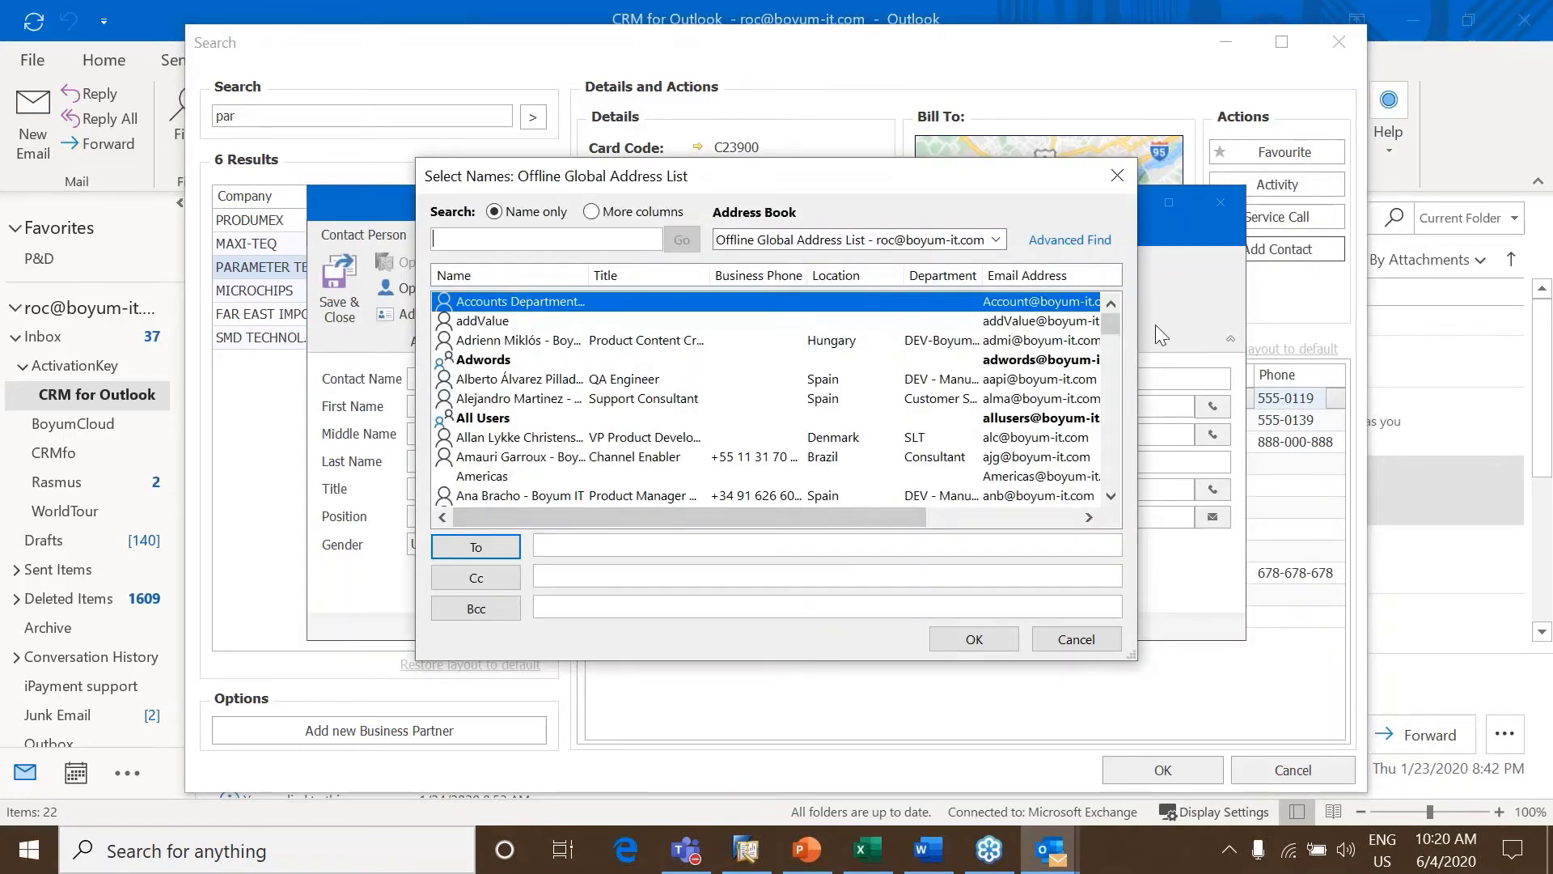
left_click(1124, 173)
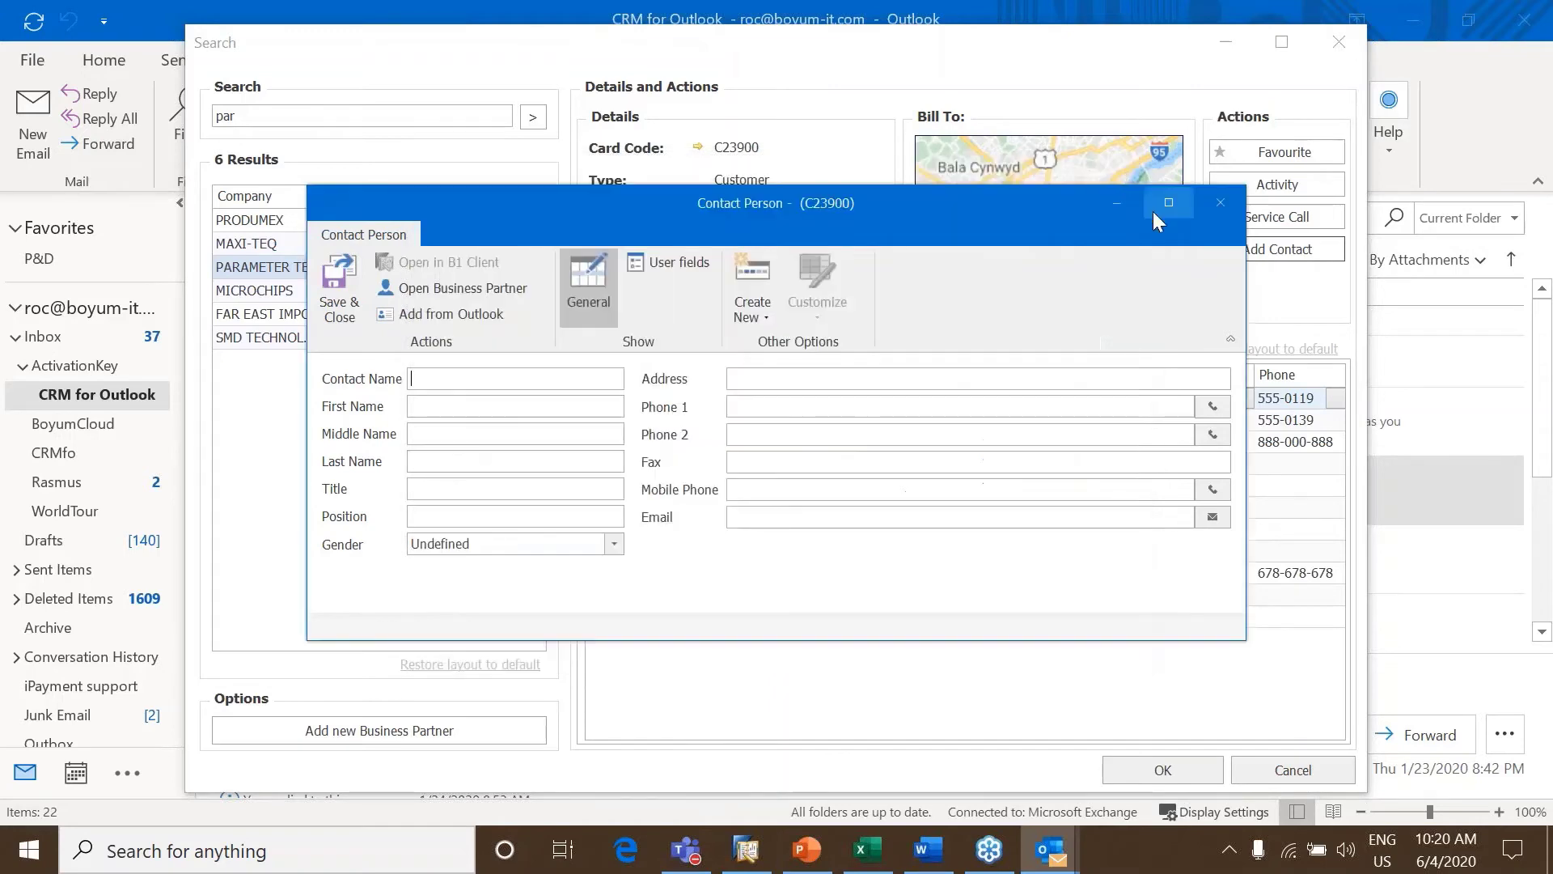
left_click(1221, 204)
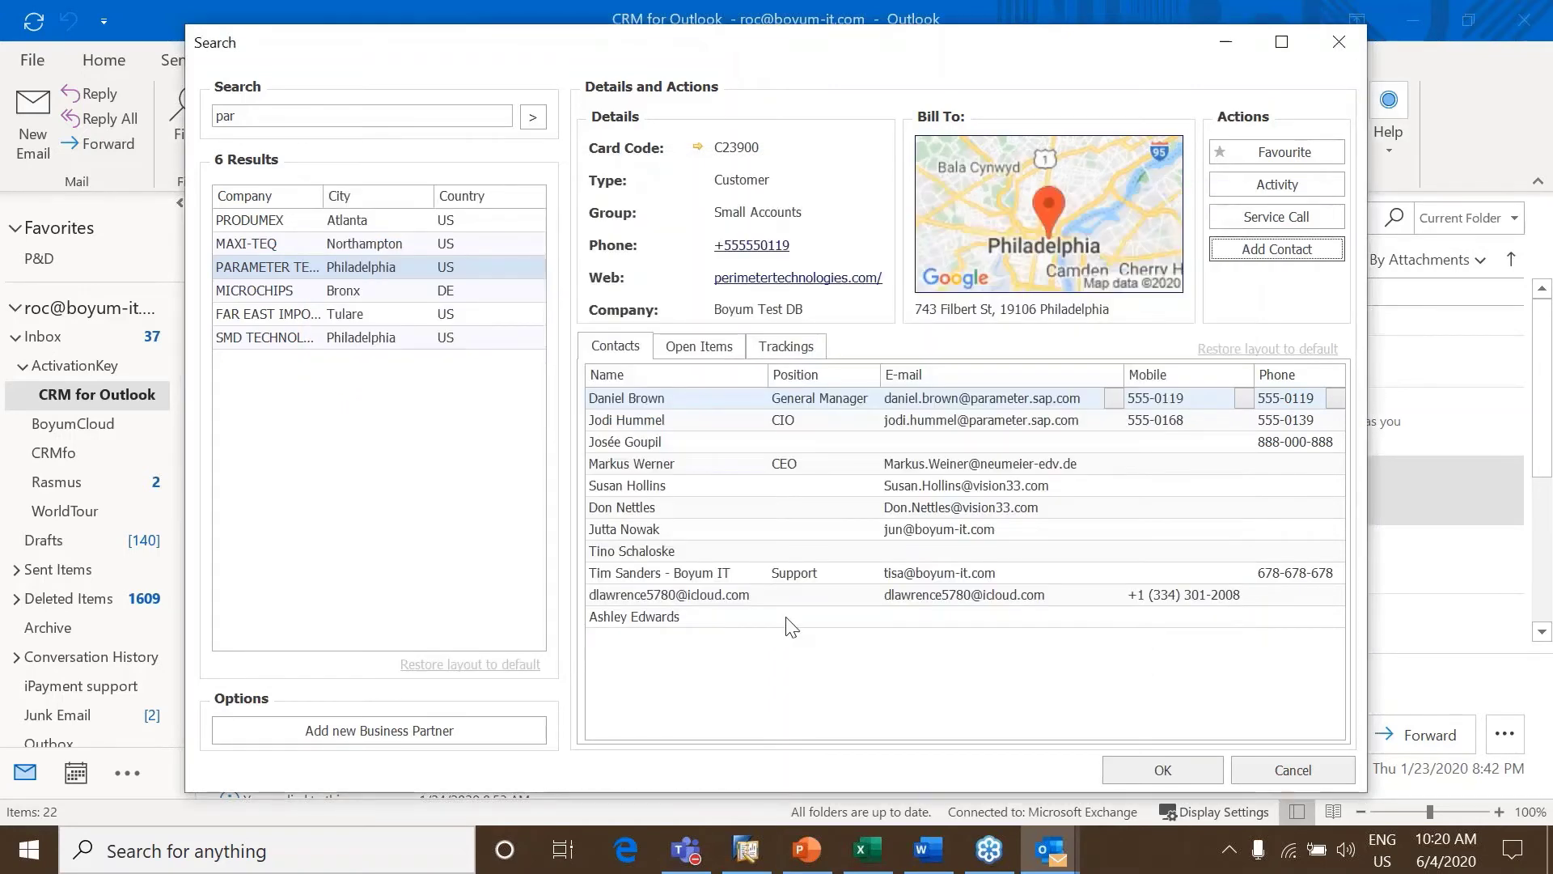
Examine the new business partner form with its code and partner type fields, close it unsaved, and accept the business partner search
left_click(417, 730)
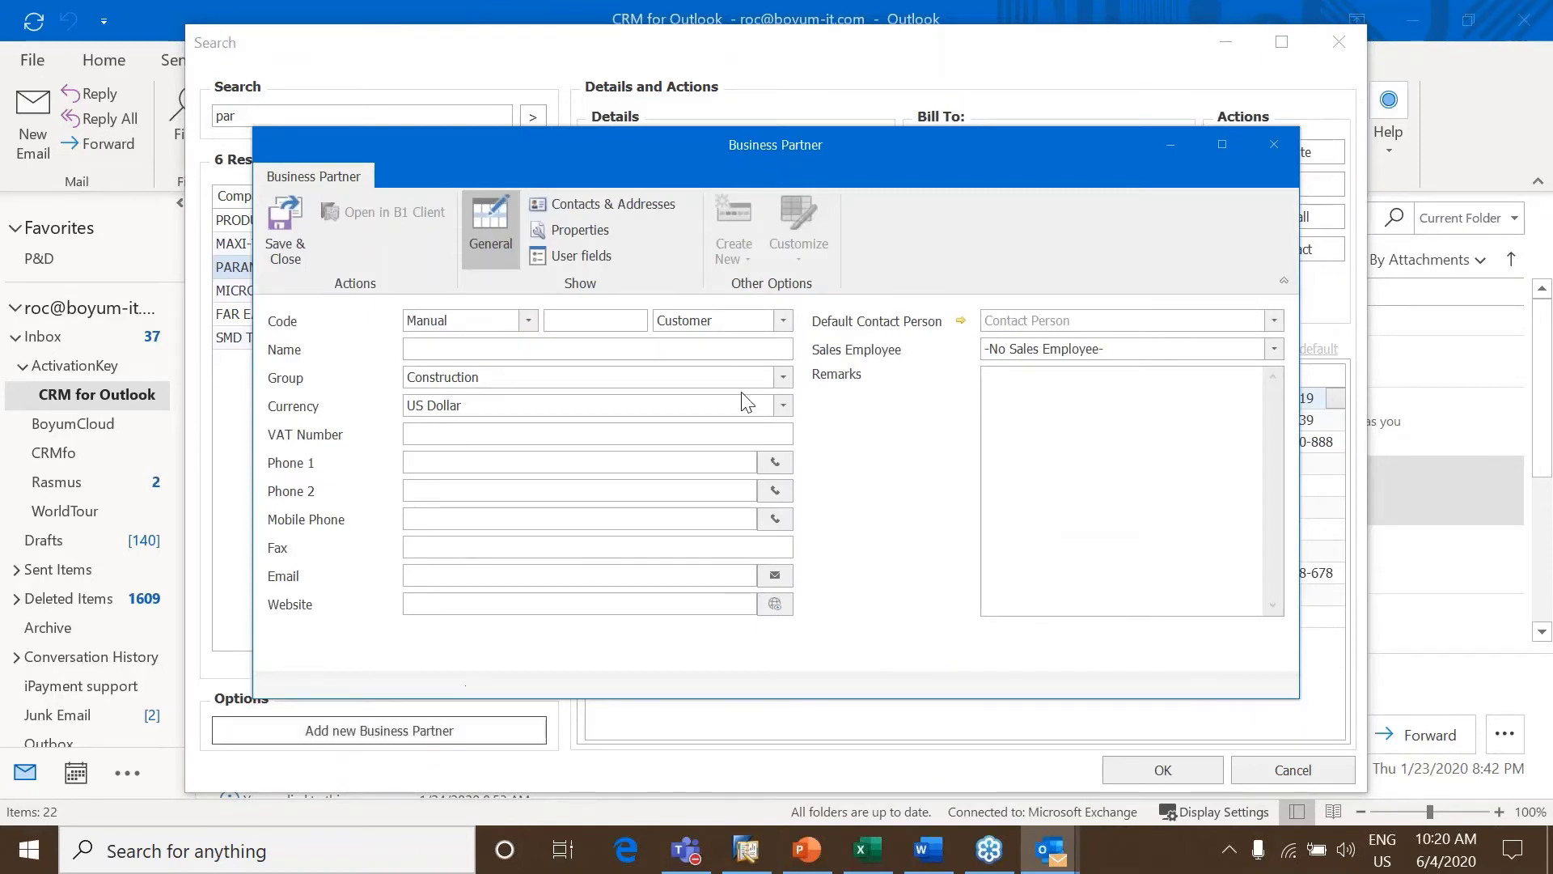
left_click(783, 319)
left_click(594, 328)
left_click(1274, 151)
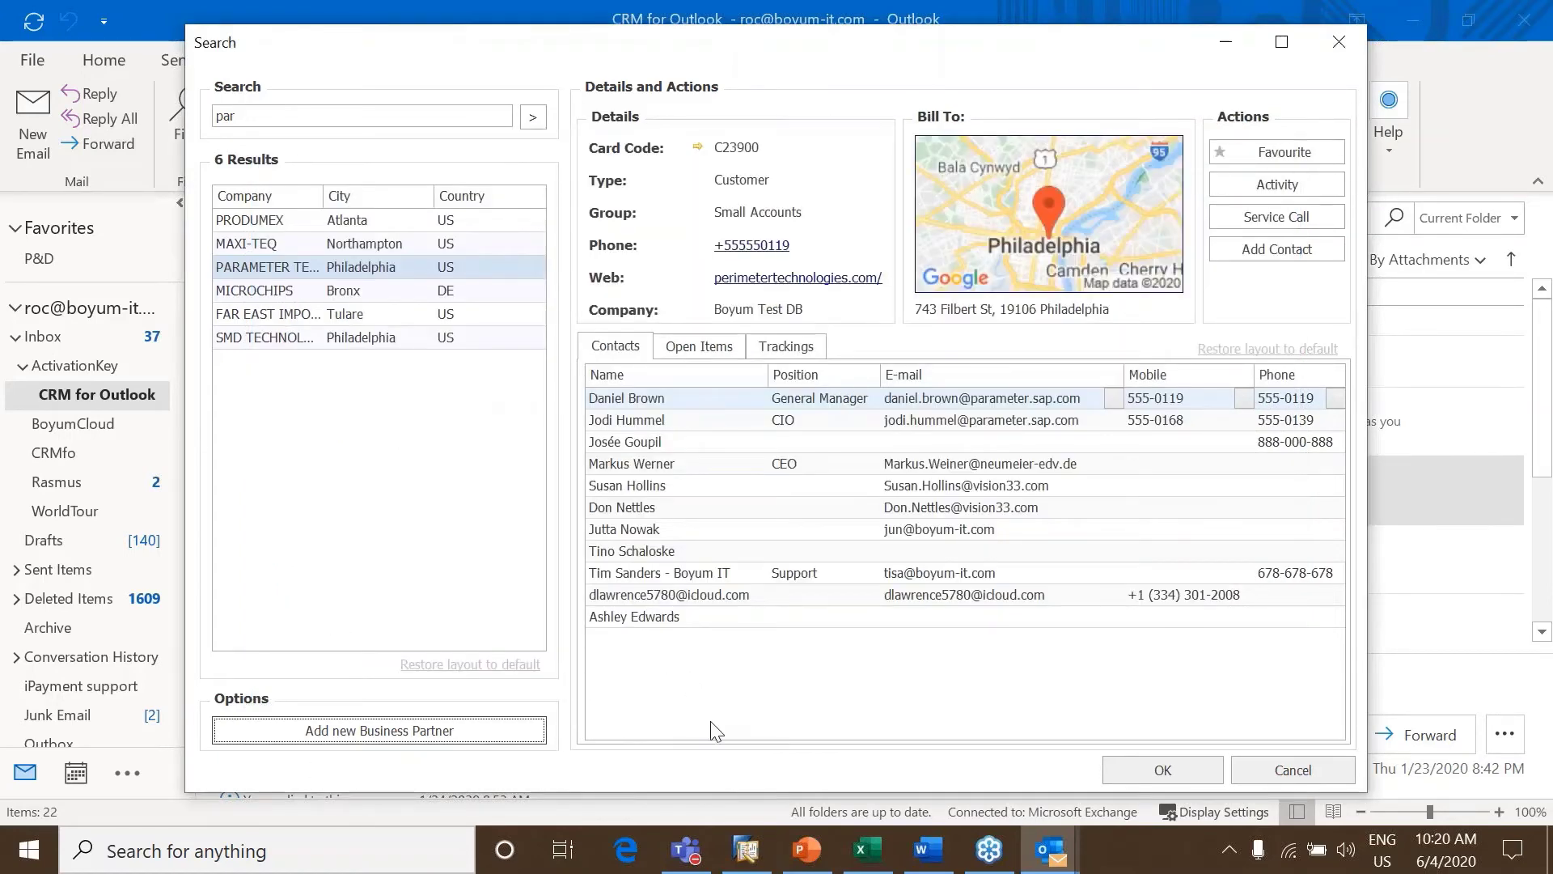
left_click(1181, 768)
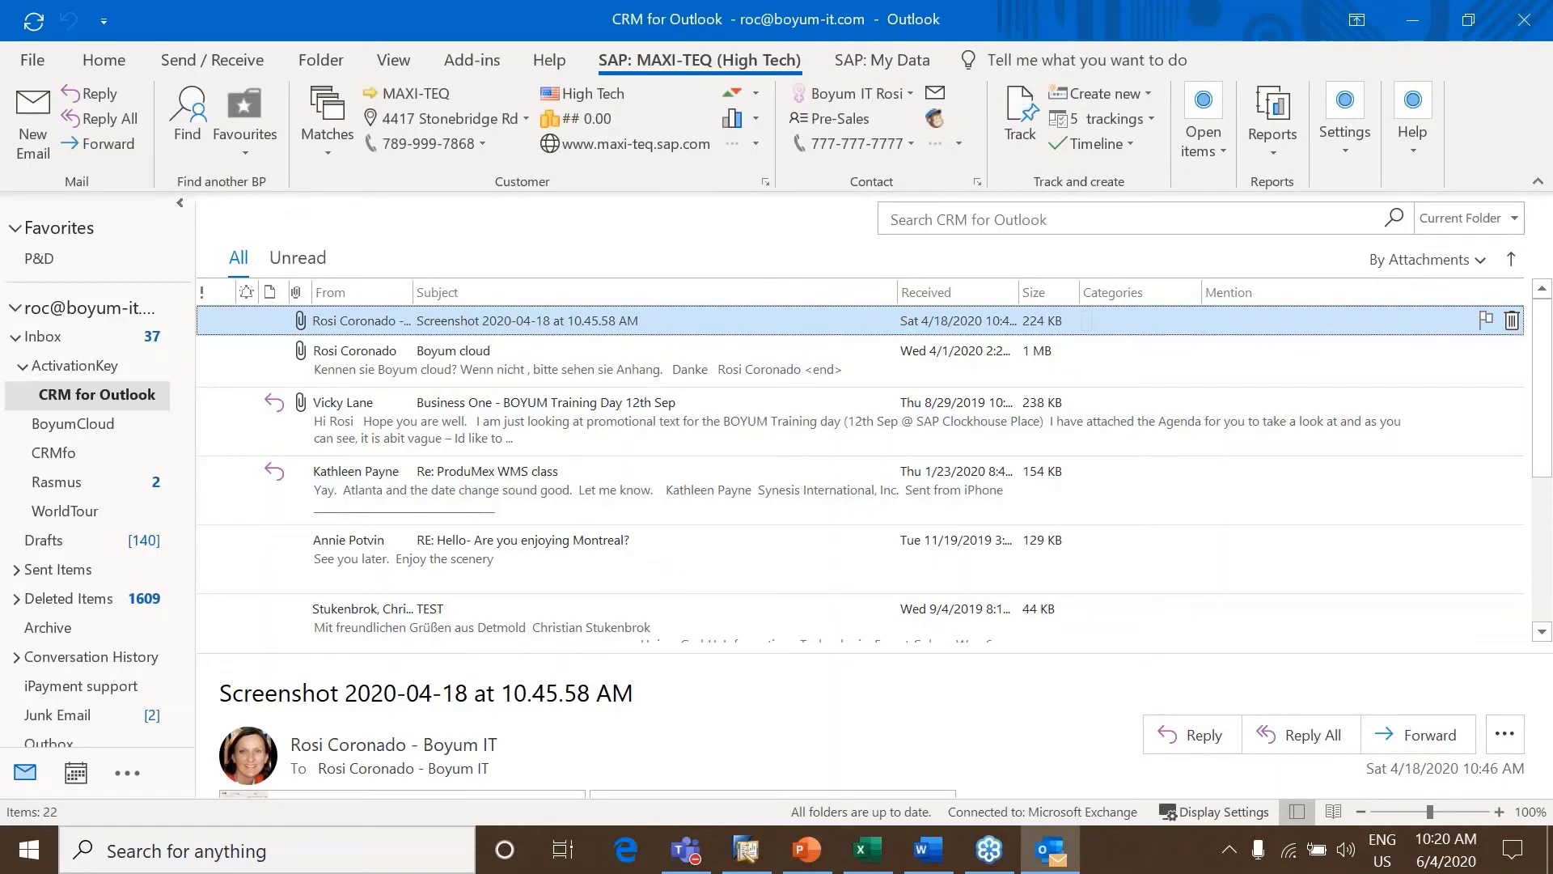
Switch the screenshot email's matched business partner to Boyum-IT and select its contact person
left_click(333, 154)
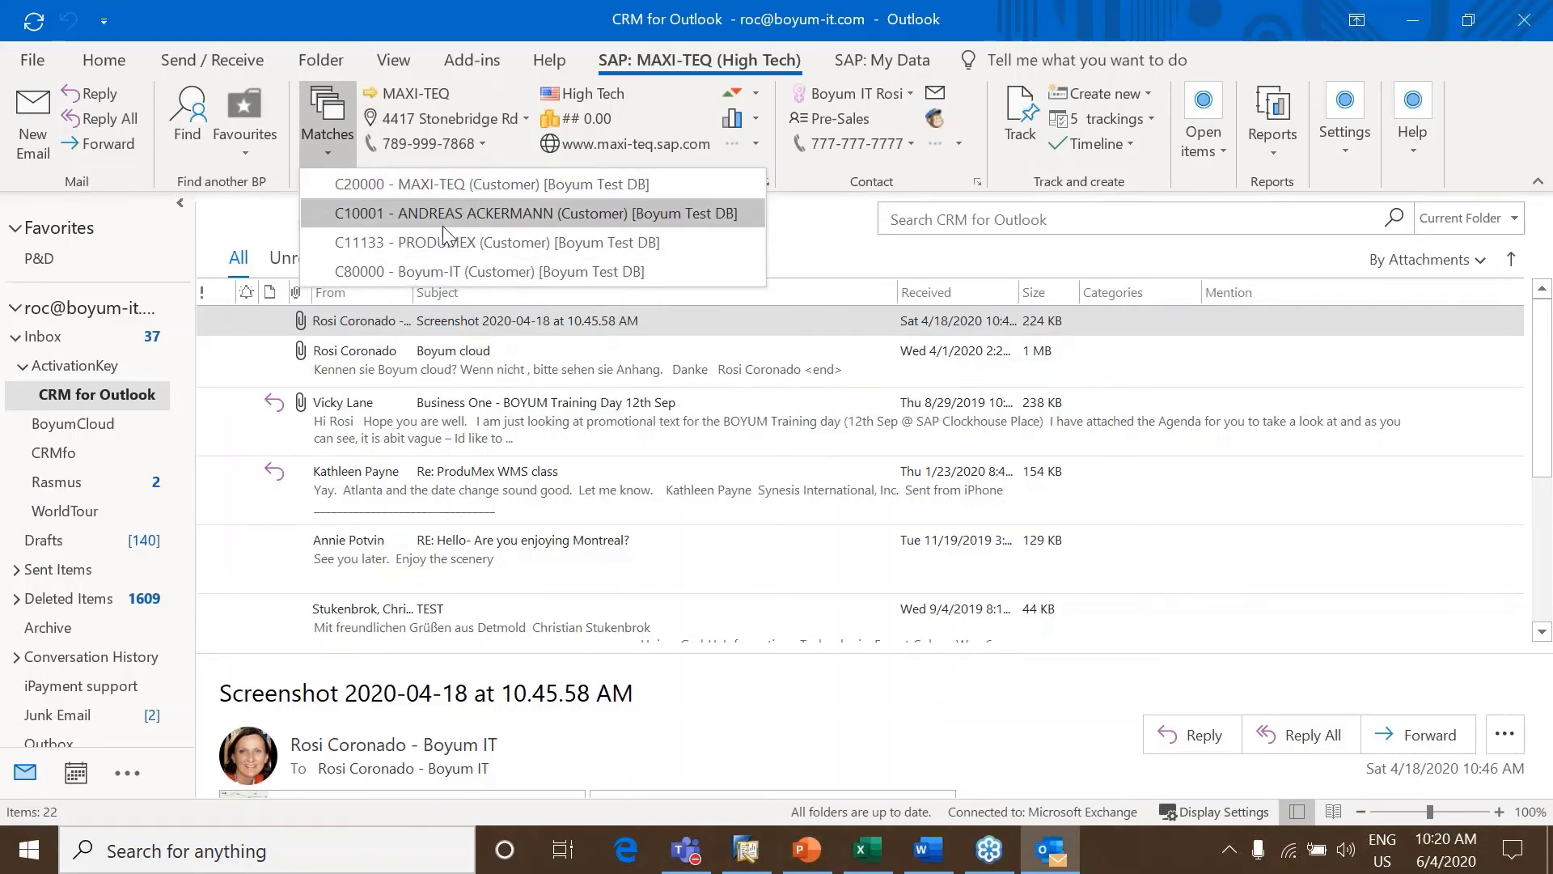
left_click(476, 275)
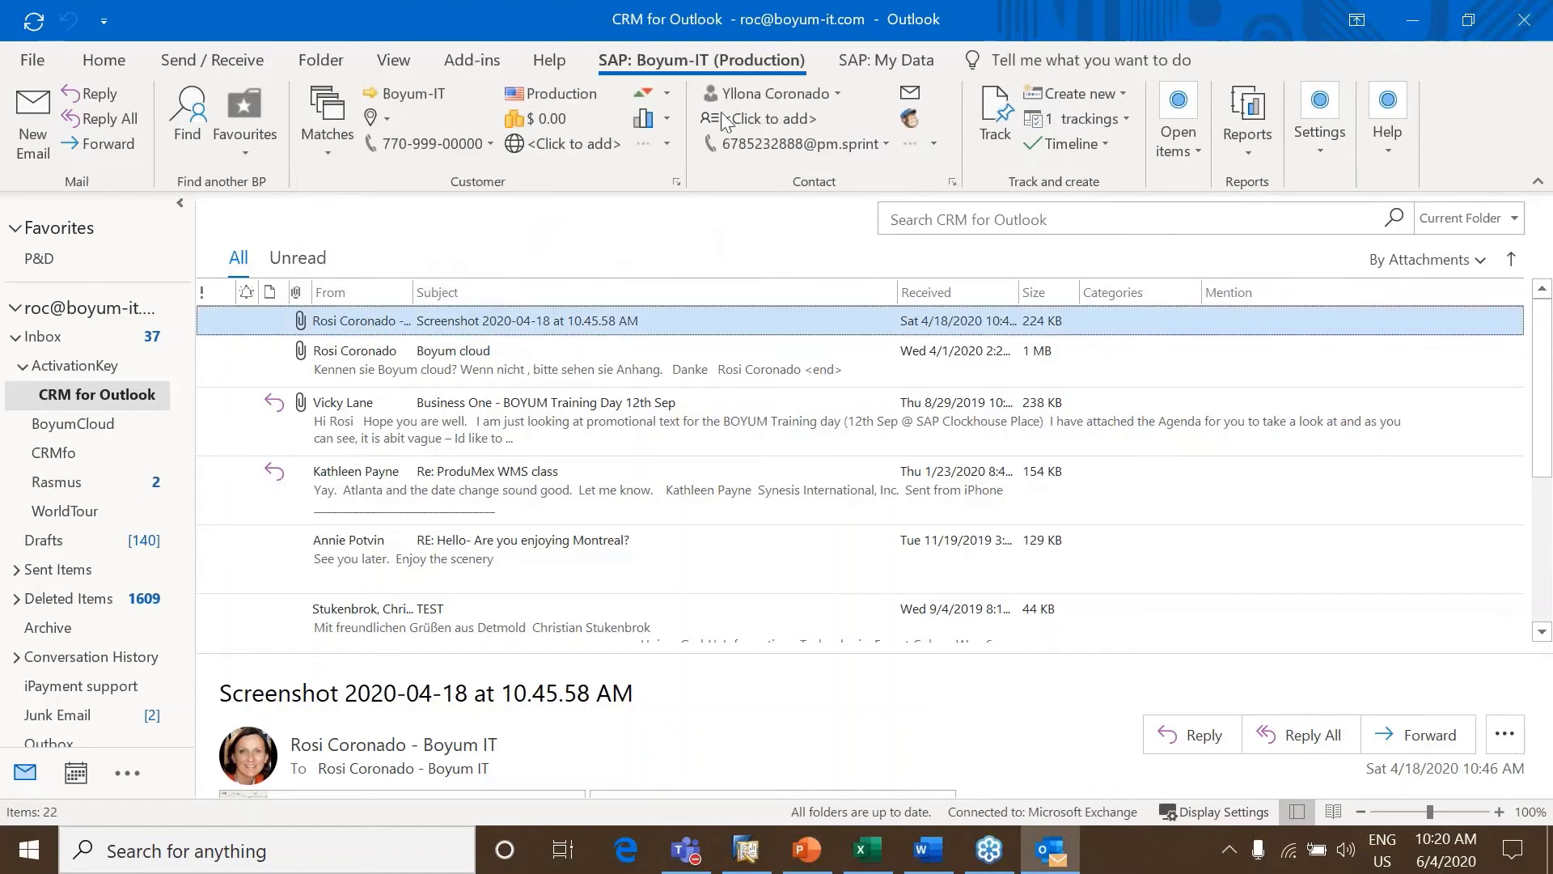
left_click(836, 93)
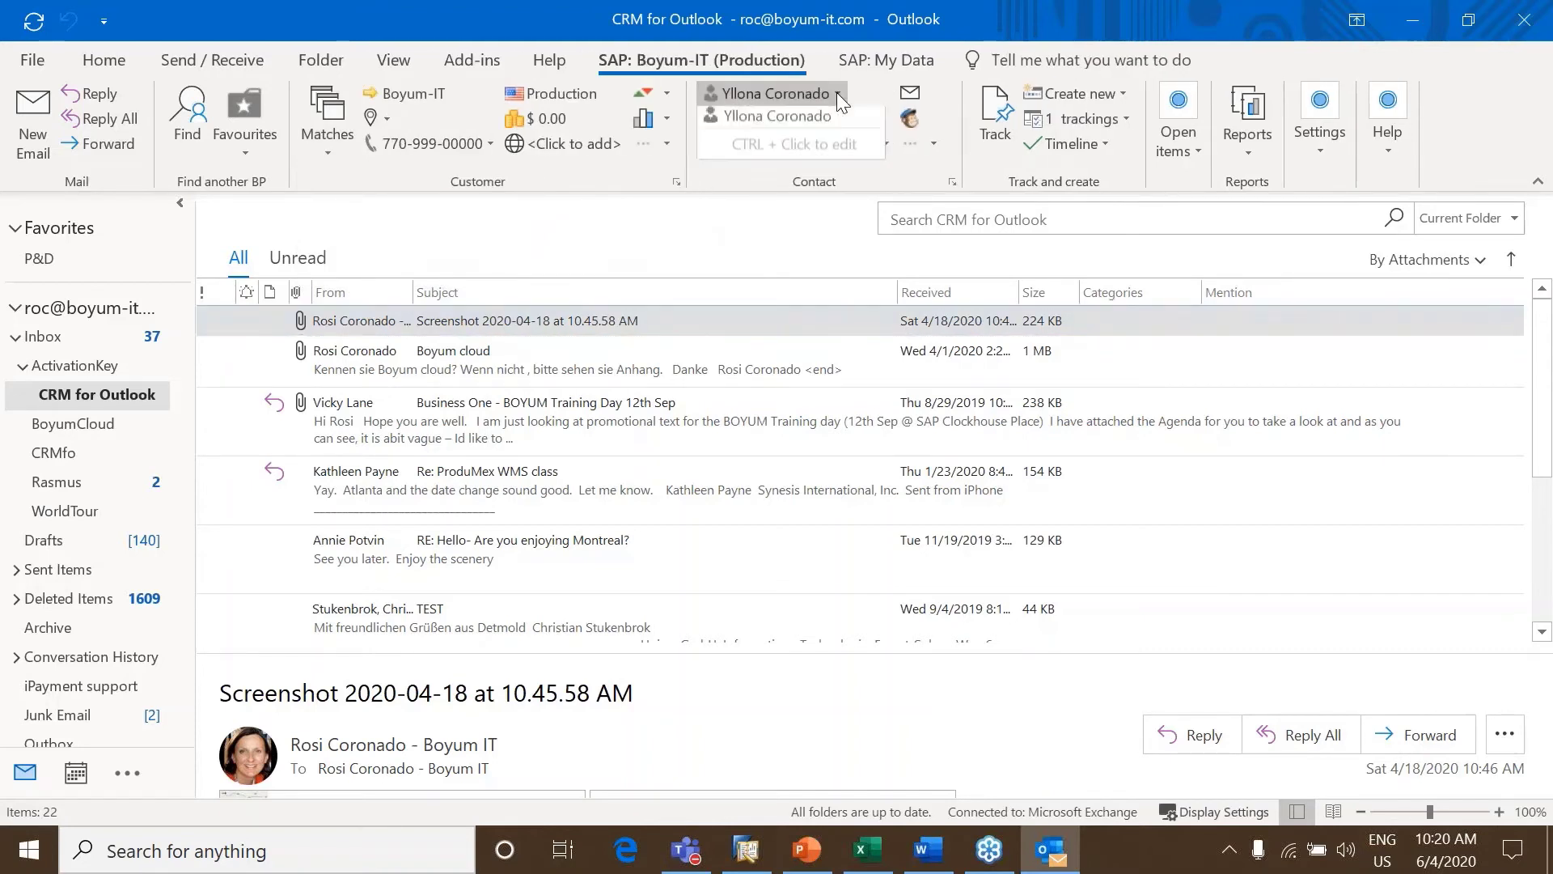
left_click(784, 120)
Start a new email to the Boyum-IT contact and discard it without saving
left_click(910, 97)
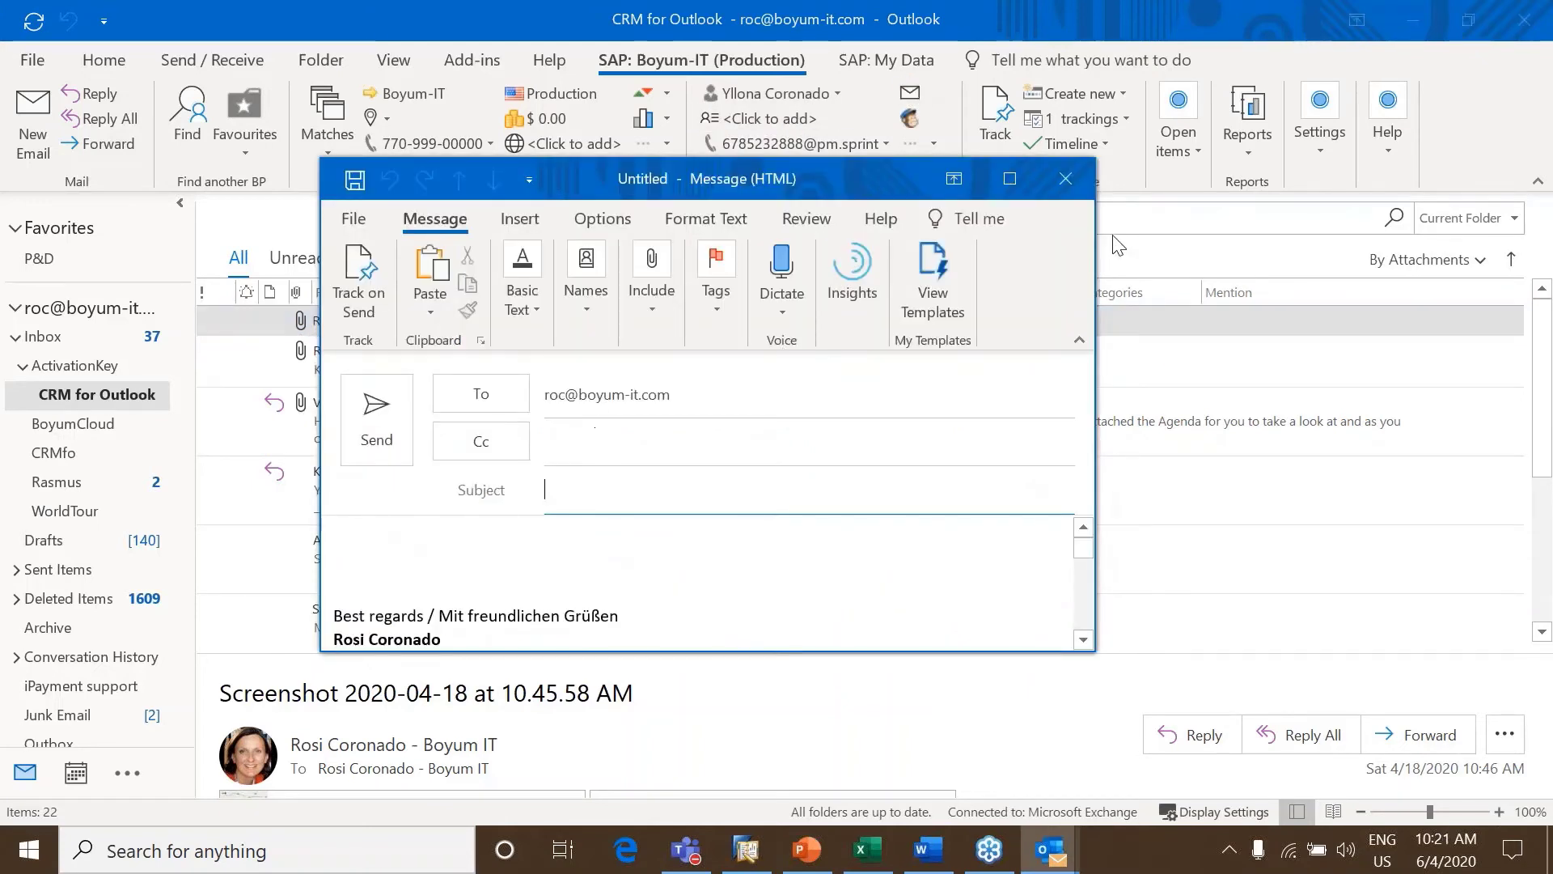
left_click(1075, 178)
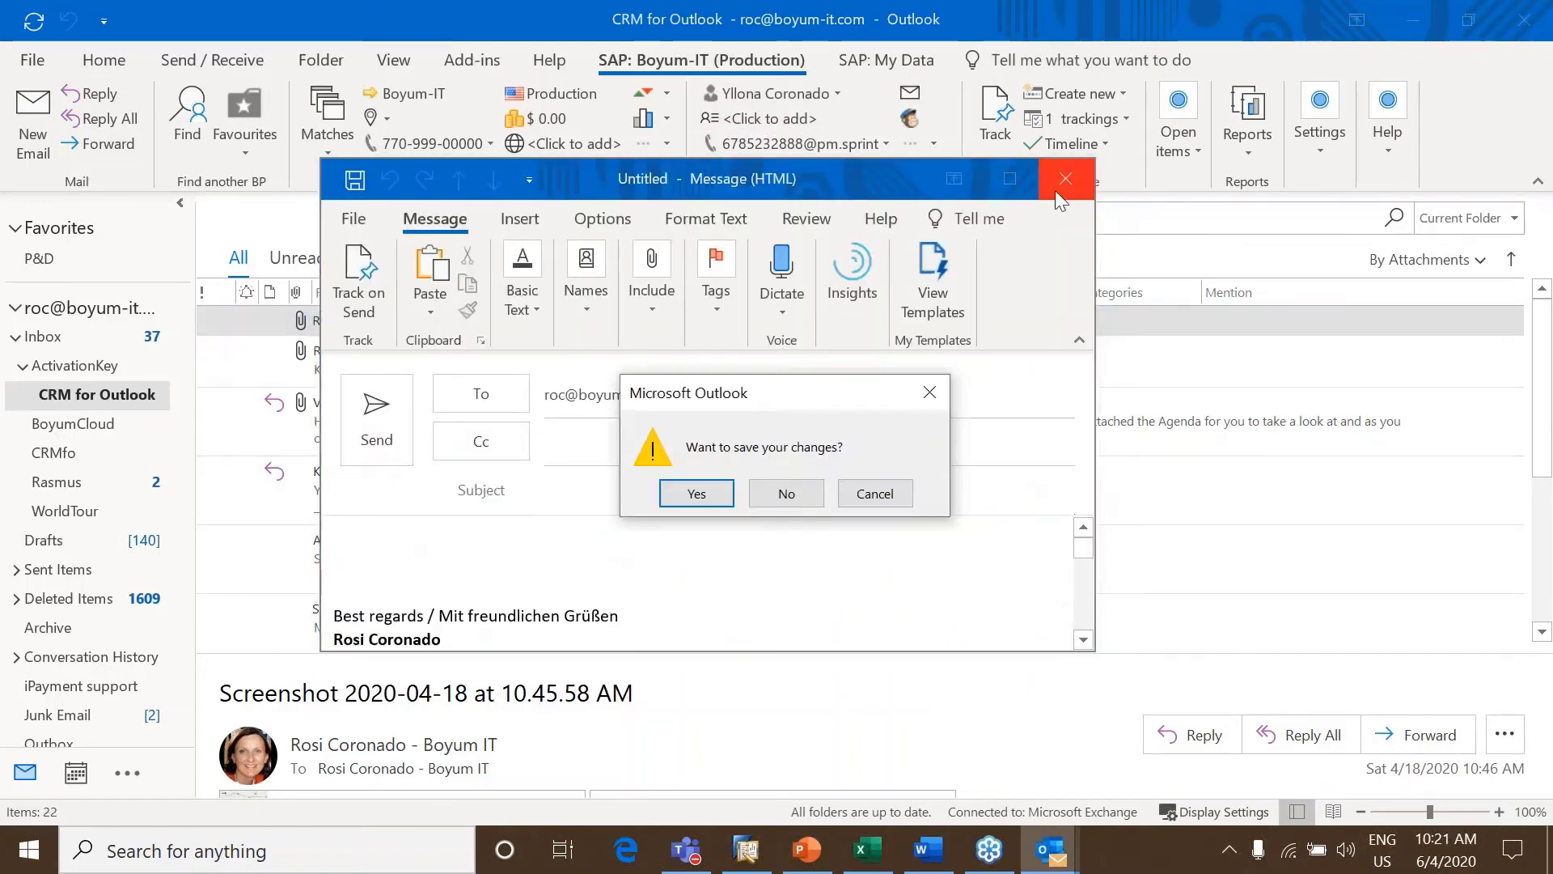
left_click(783, 492)
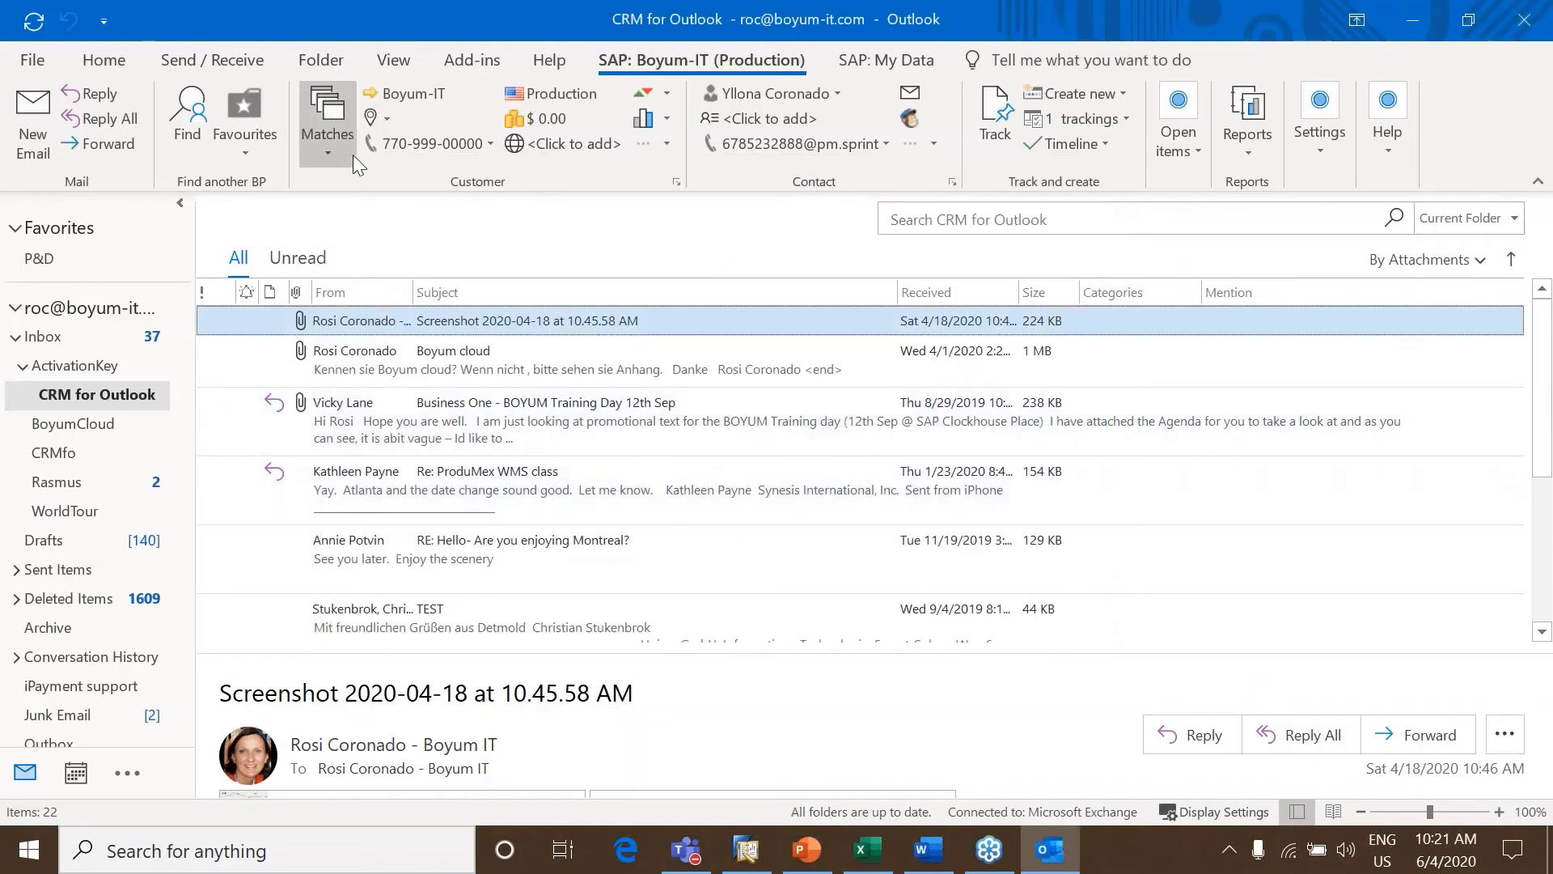
Switch the matched business partner back to MAXI-TEQ and check which reports are available
left_click(327, 149)
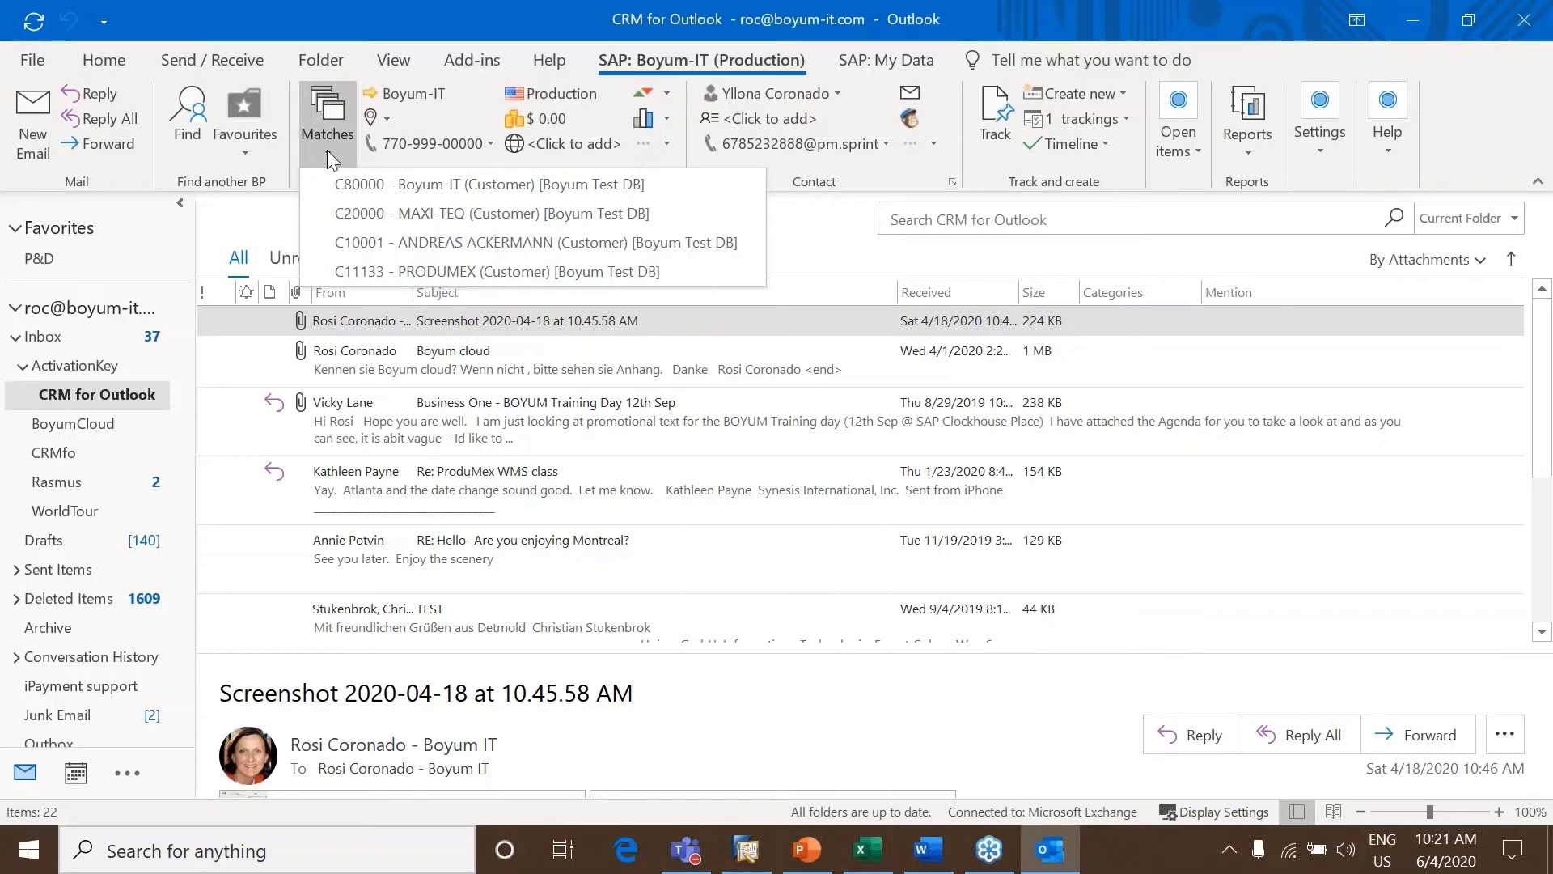
left_click(383, 212)
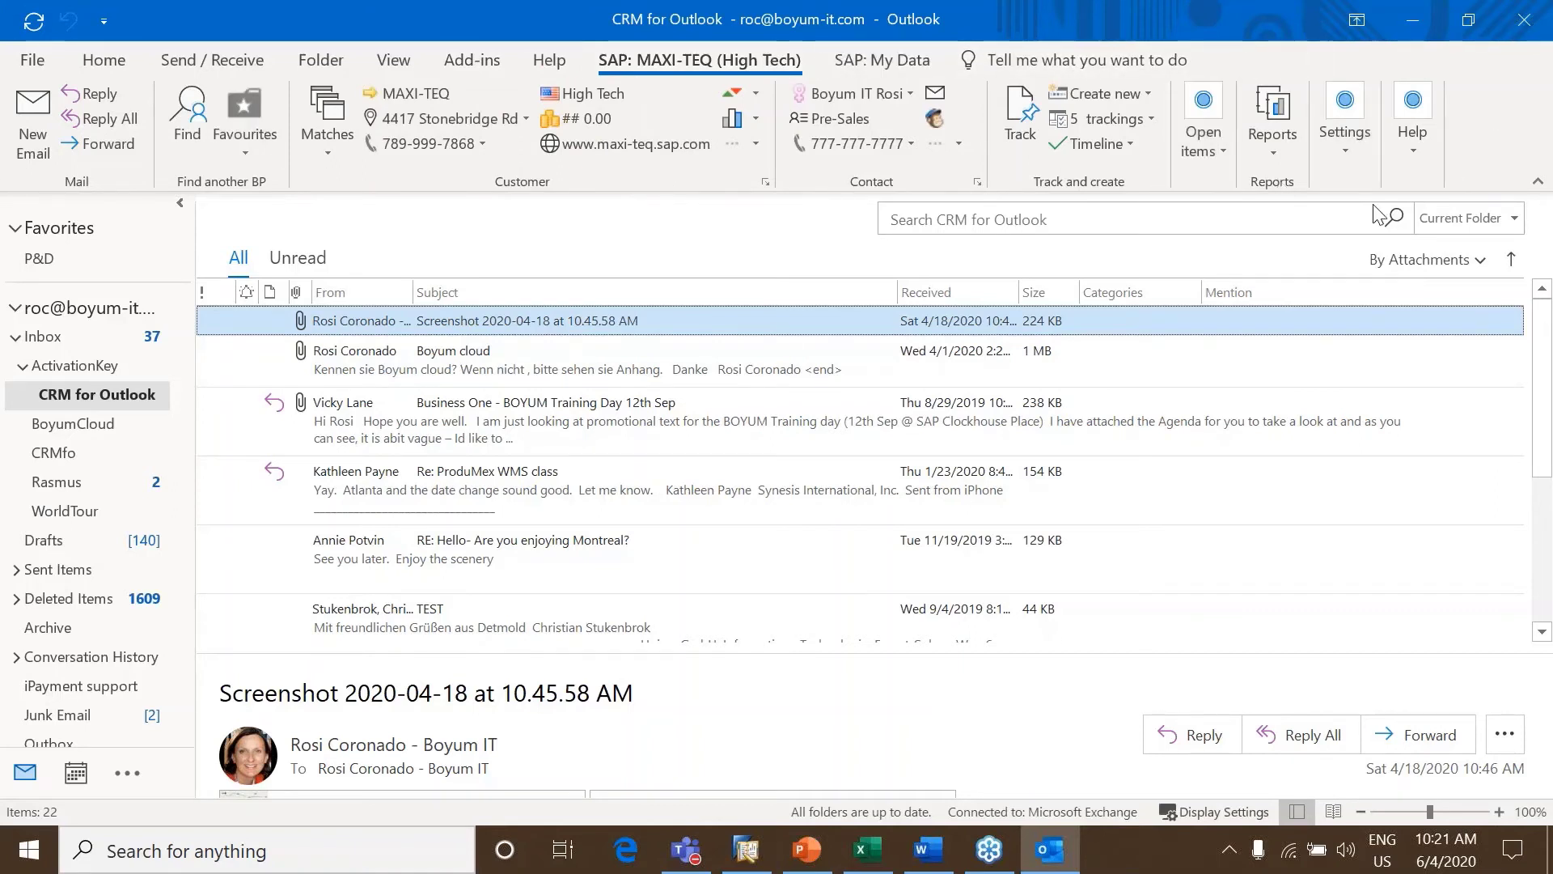
left_click(1268, 149)
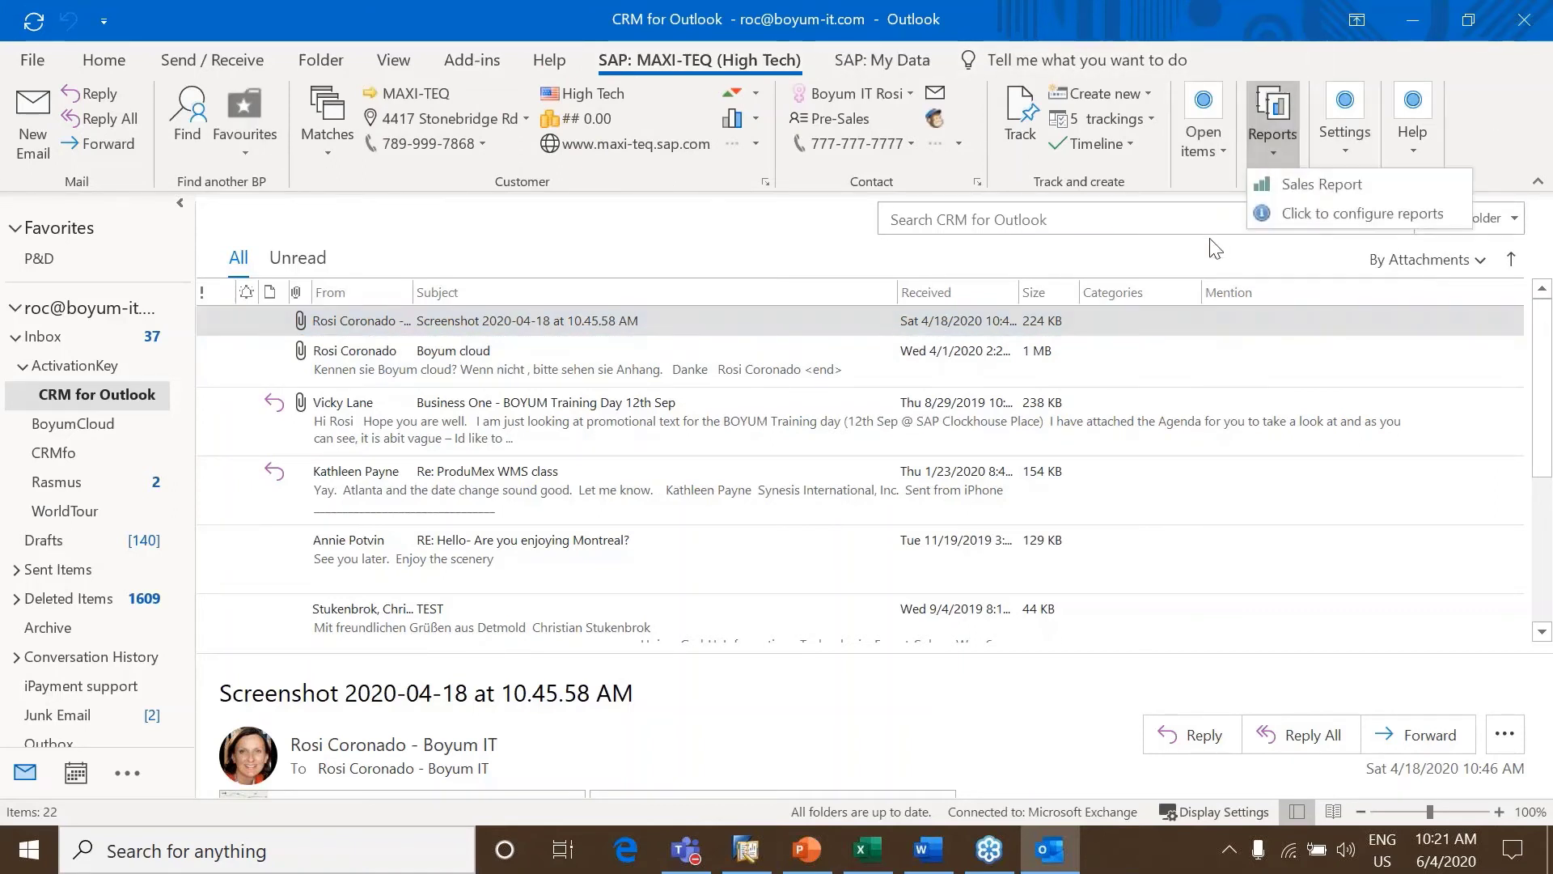
left_click(1189, 256)
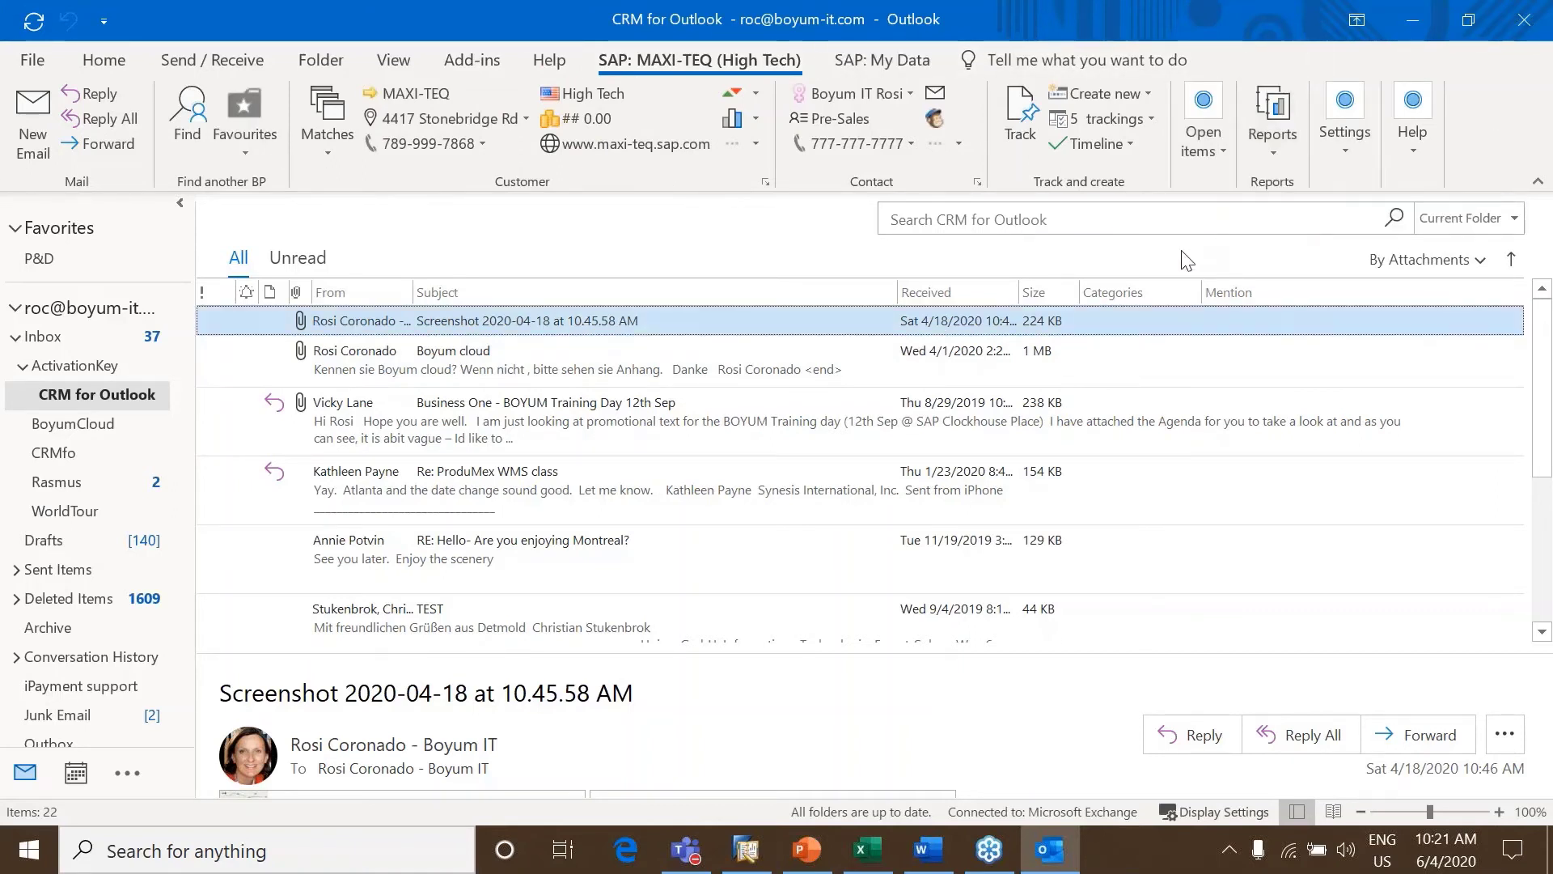
Open the CRM for Outlook settings and review the General and Calendar settings
left_click(1351, 149)
left_click(1362, 226)
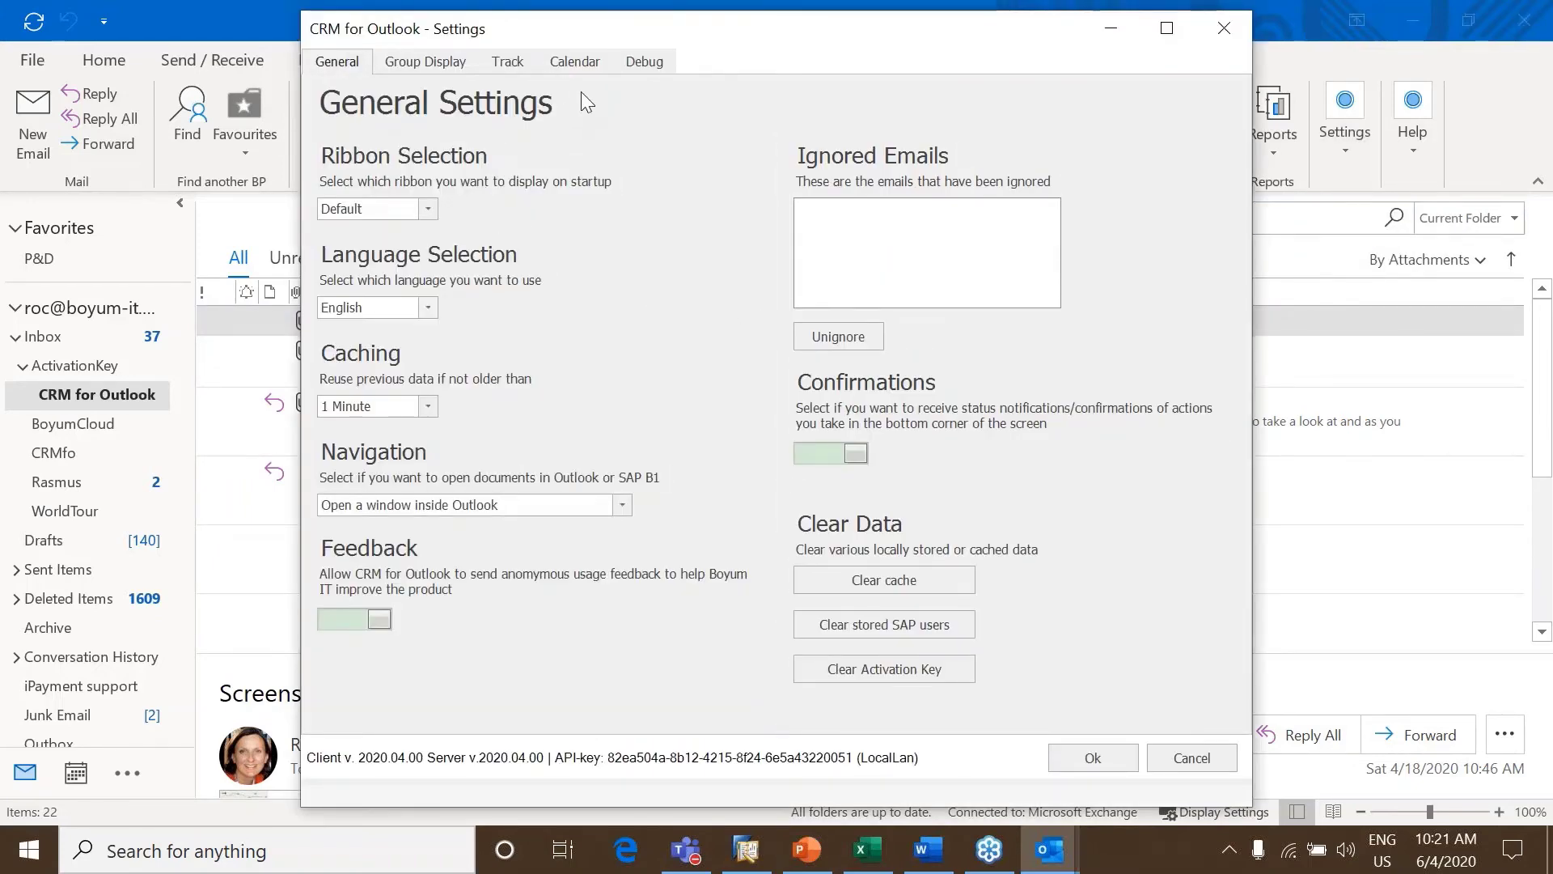
left_click(576, 62)
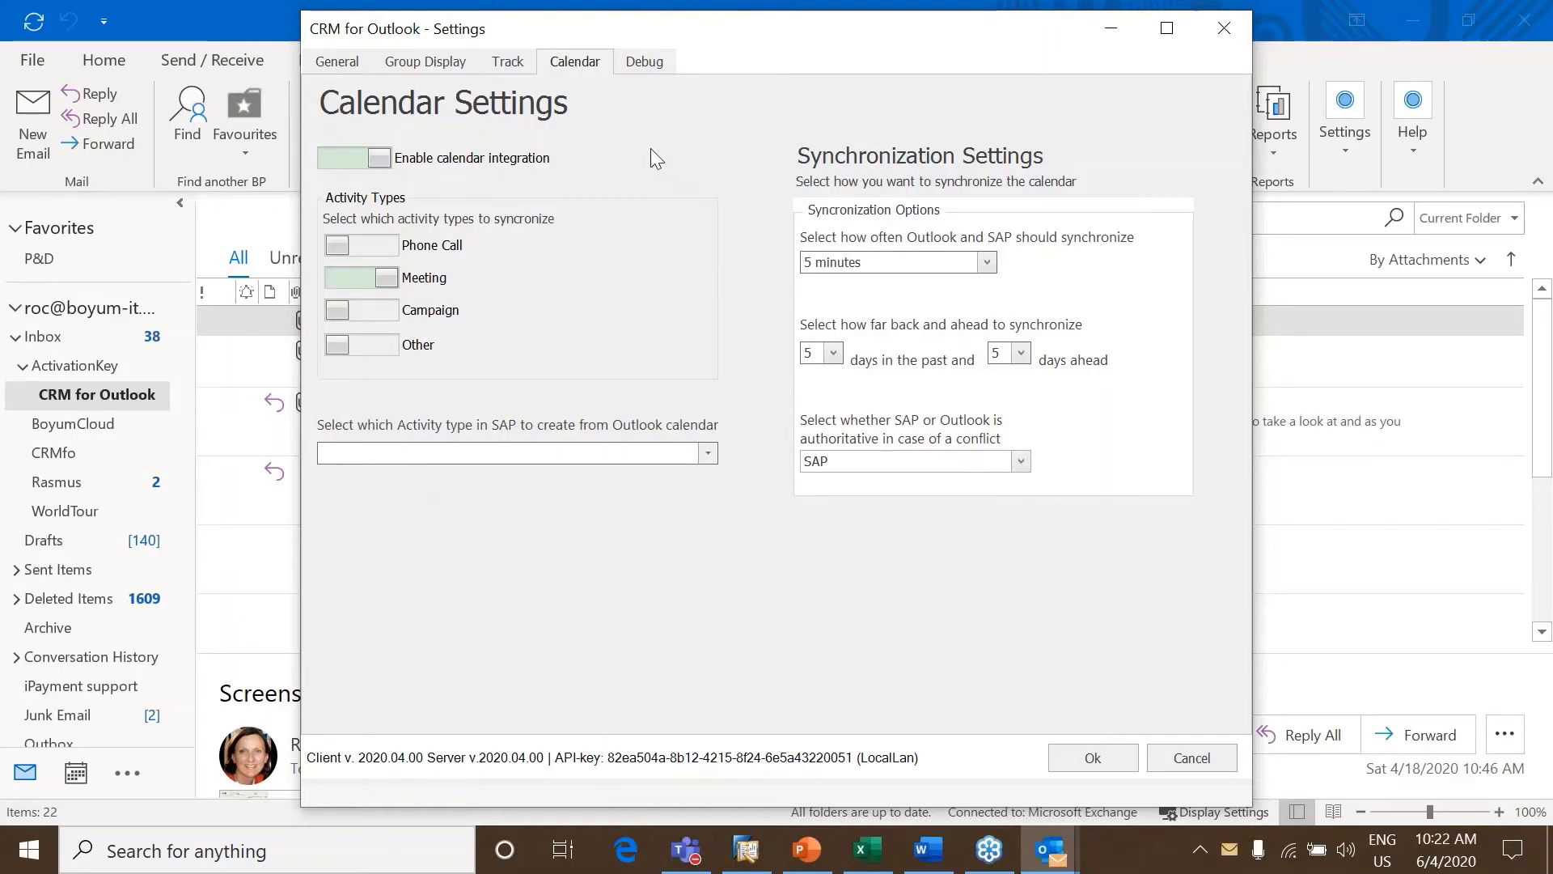
Review the Track settings and the activity types offered for Activity on Track, choose Other, and close the settings
left_click(510, 62)
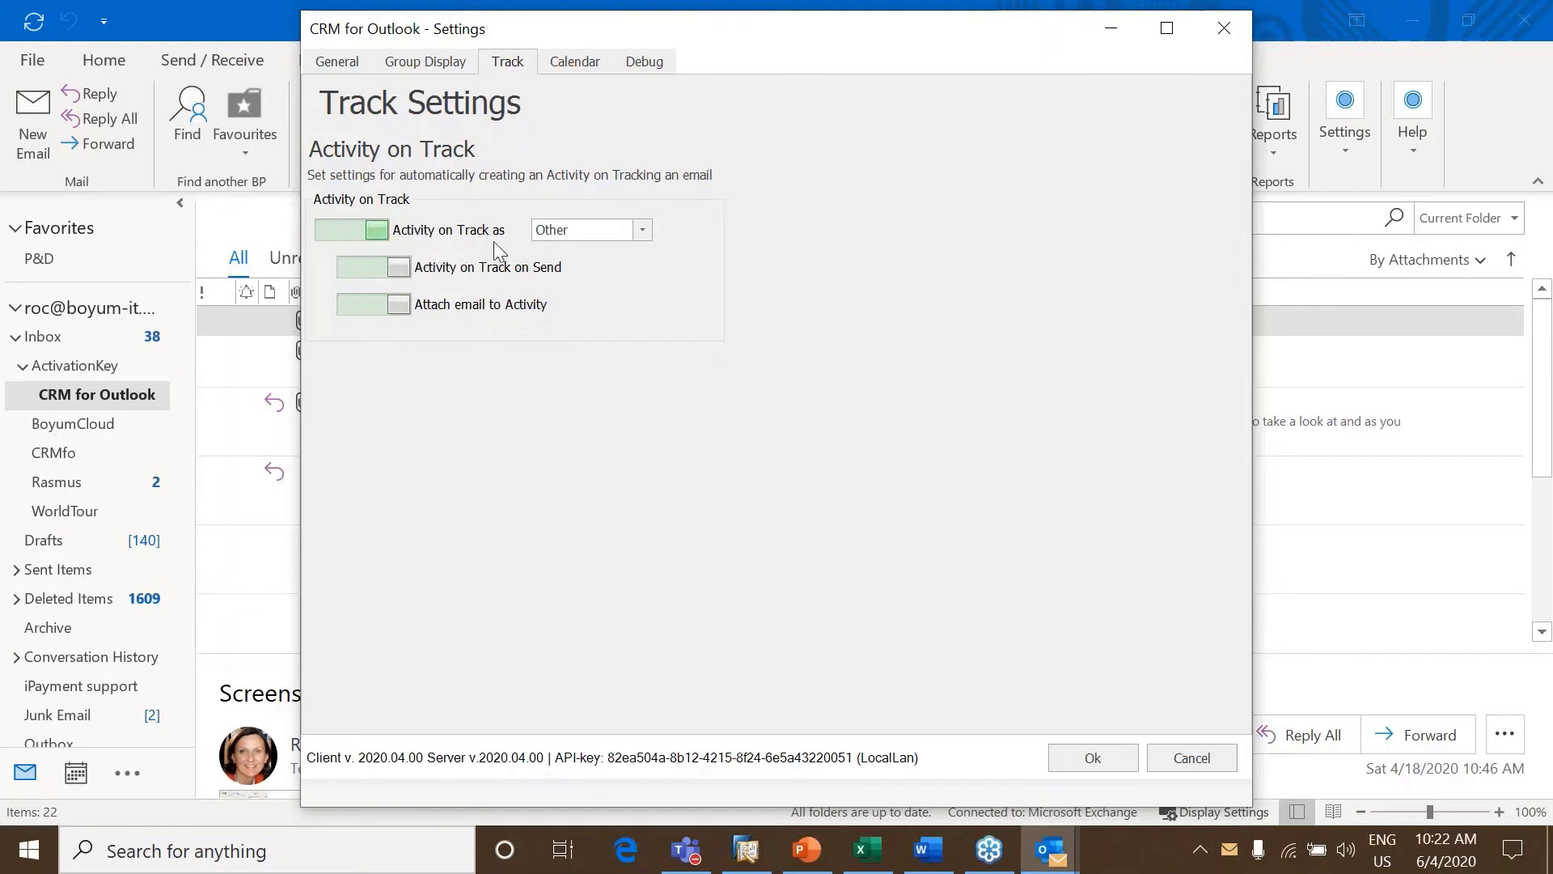
left_click(641, 230)
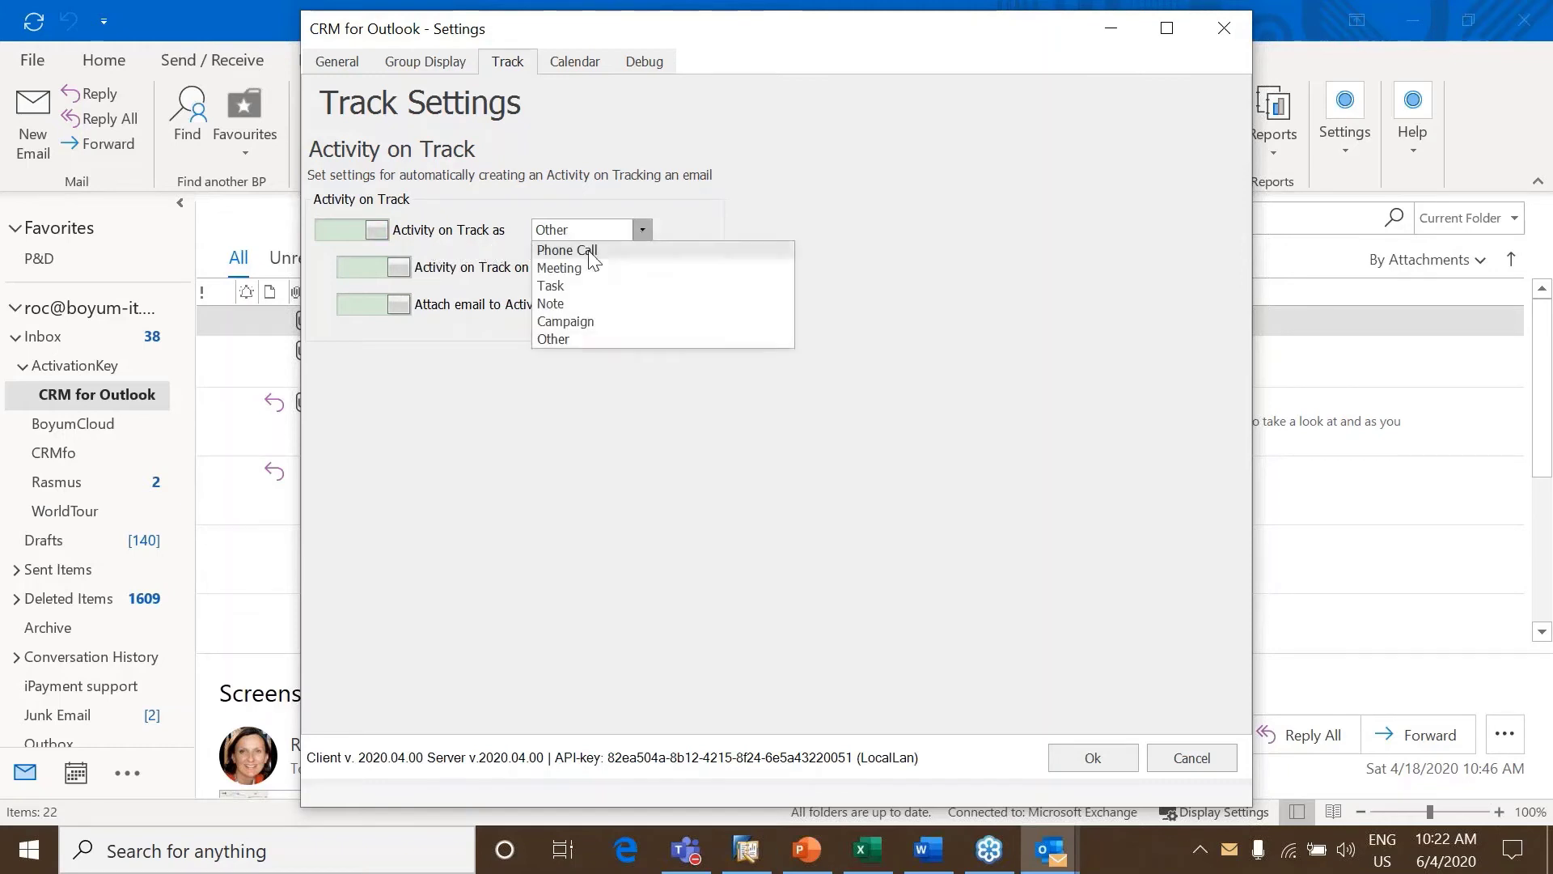
left_click(576, 339)
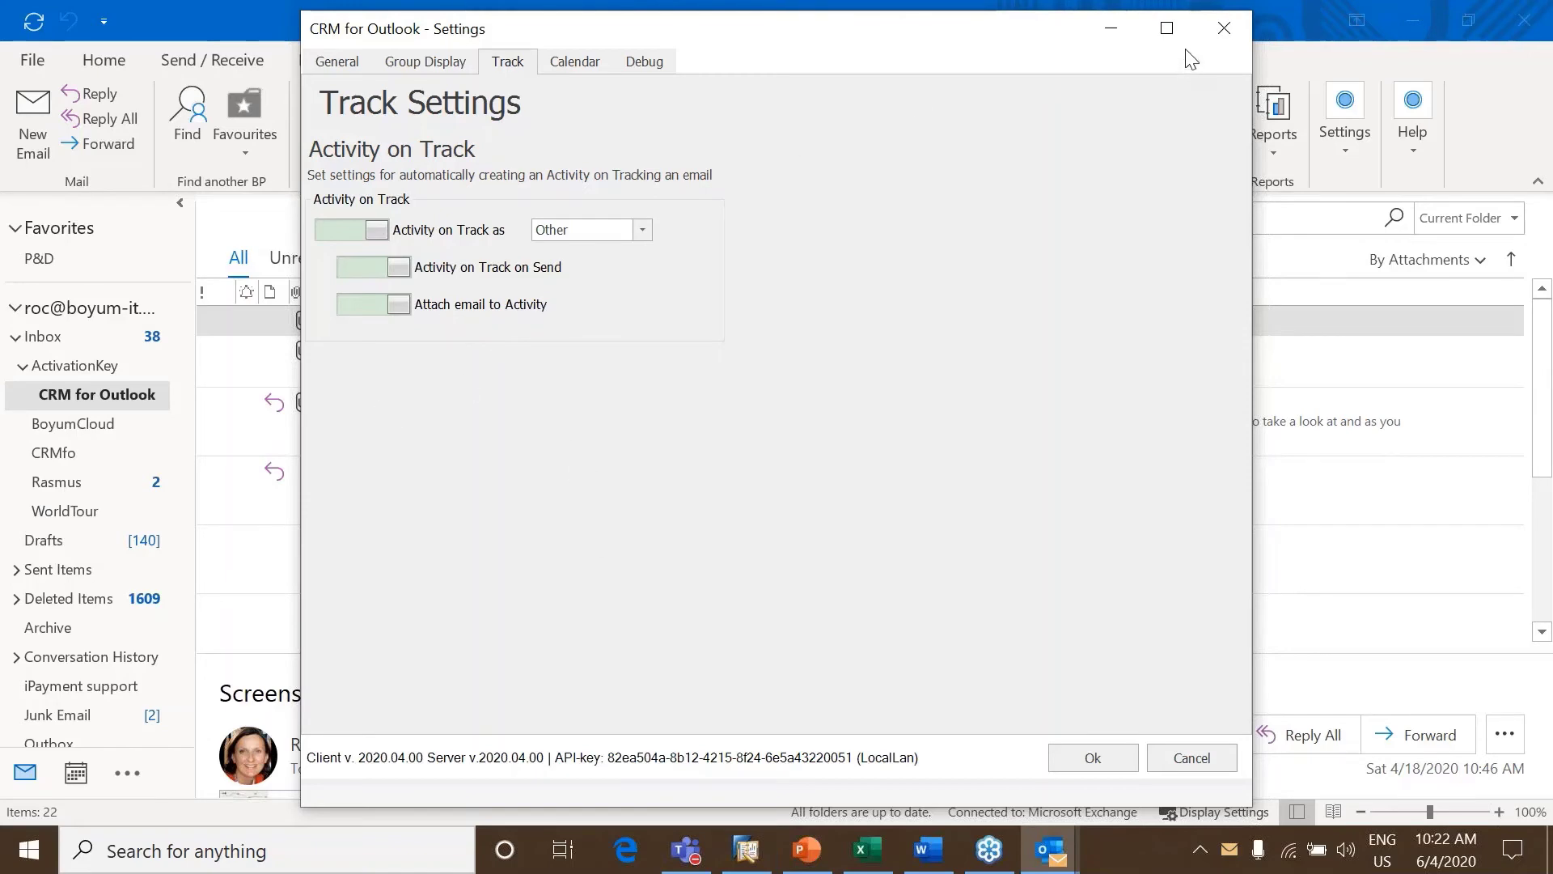
left_click(1225, 27)
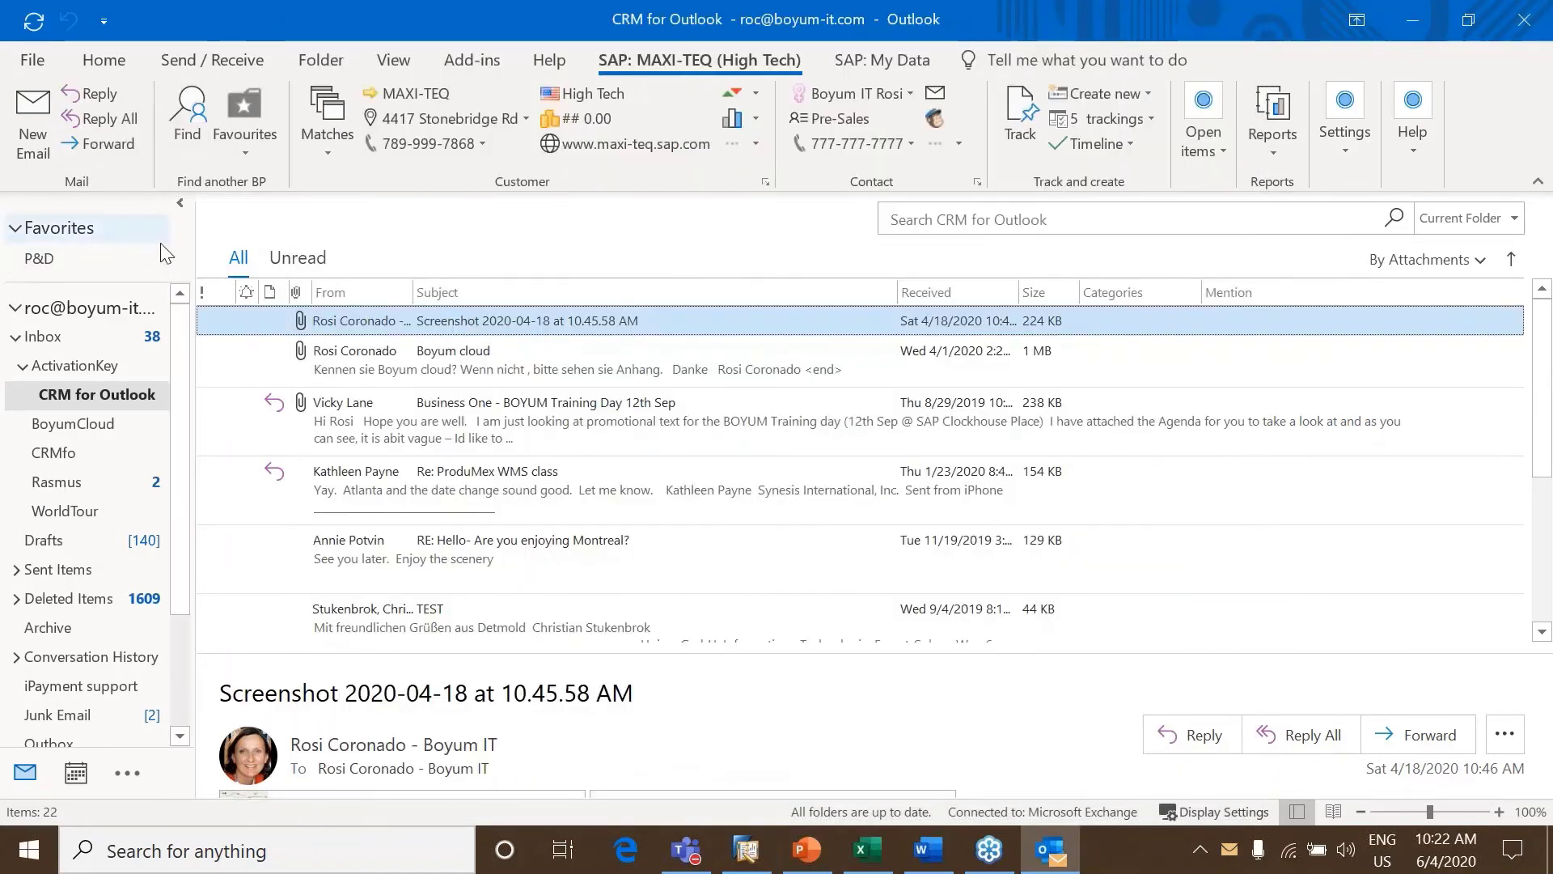
Start a new blank email, enable Track on Send for it, and close the message without sending
left_click(32, 121)
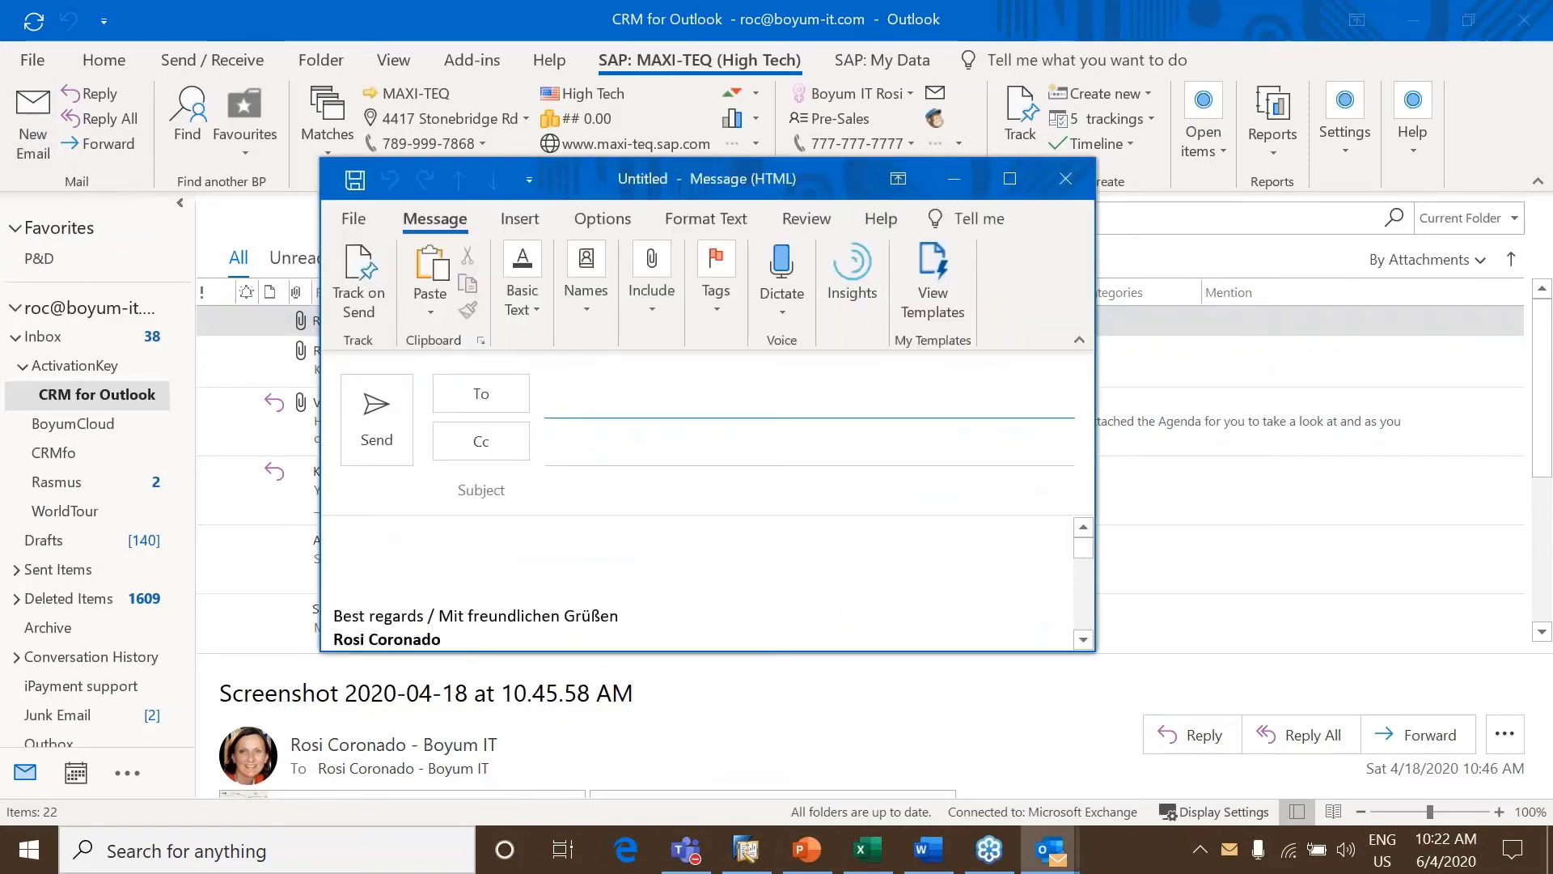
left_click(1009, 180)
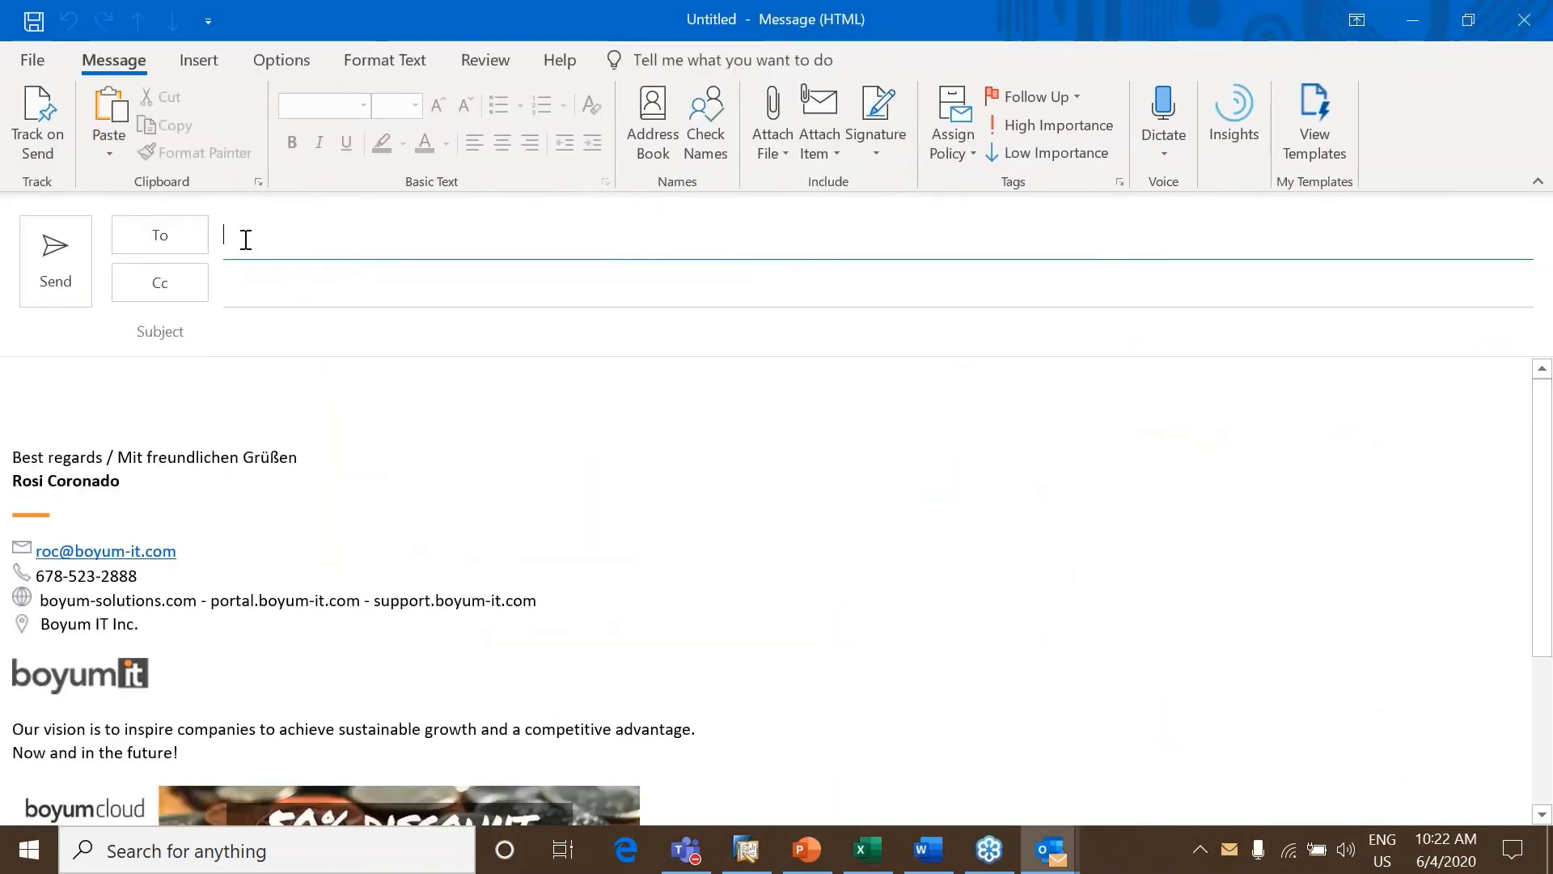
left_click(44, 123)
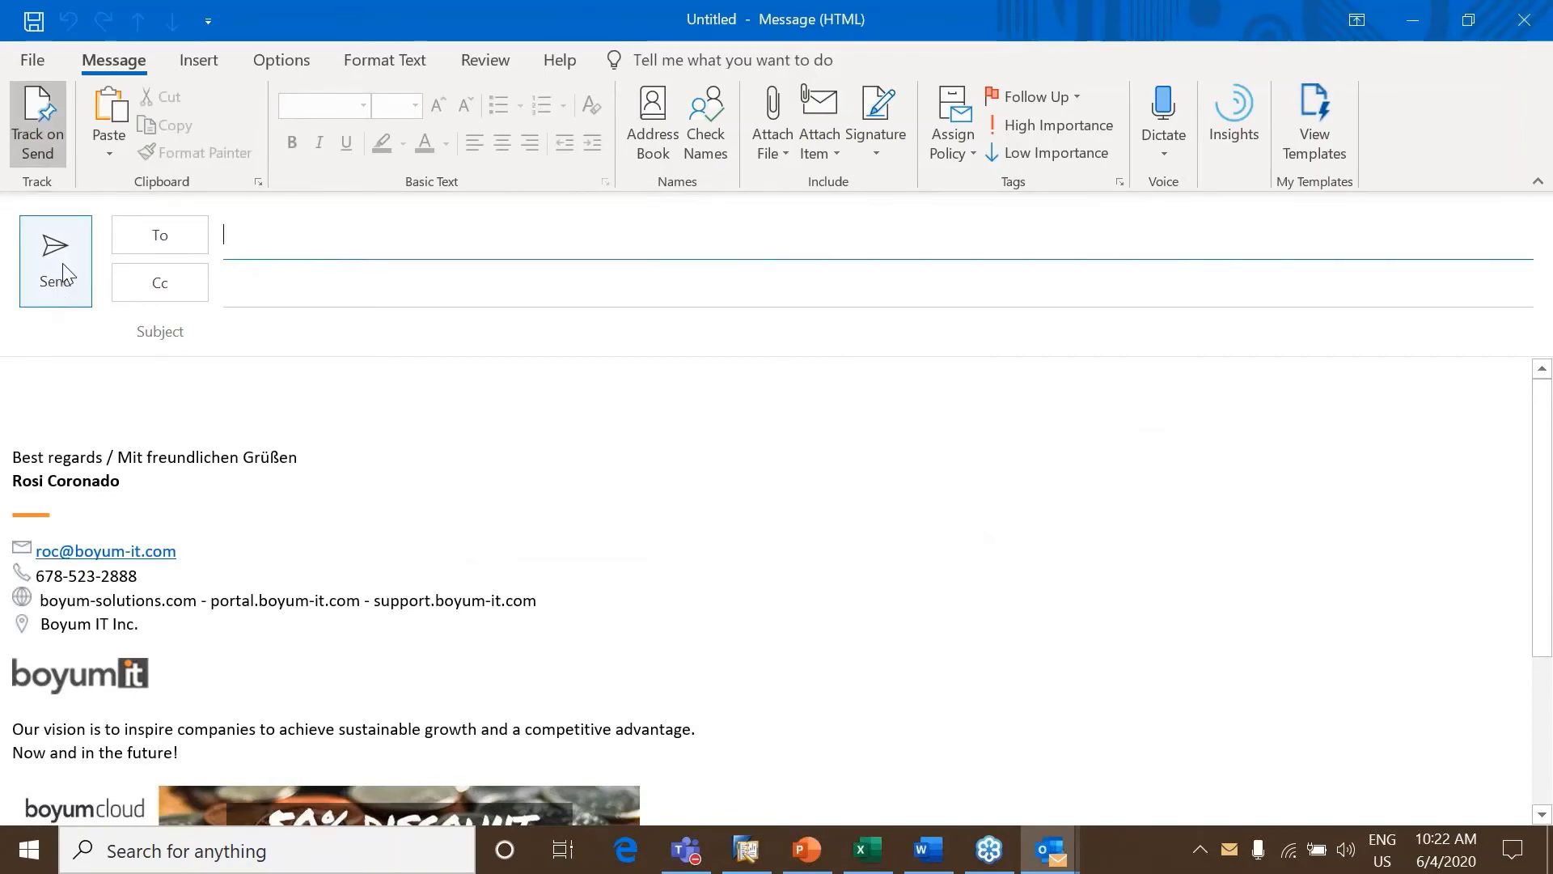
left_click(1526, 24)
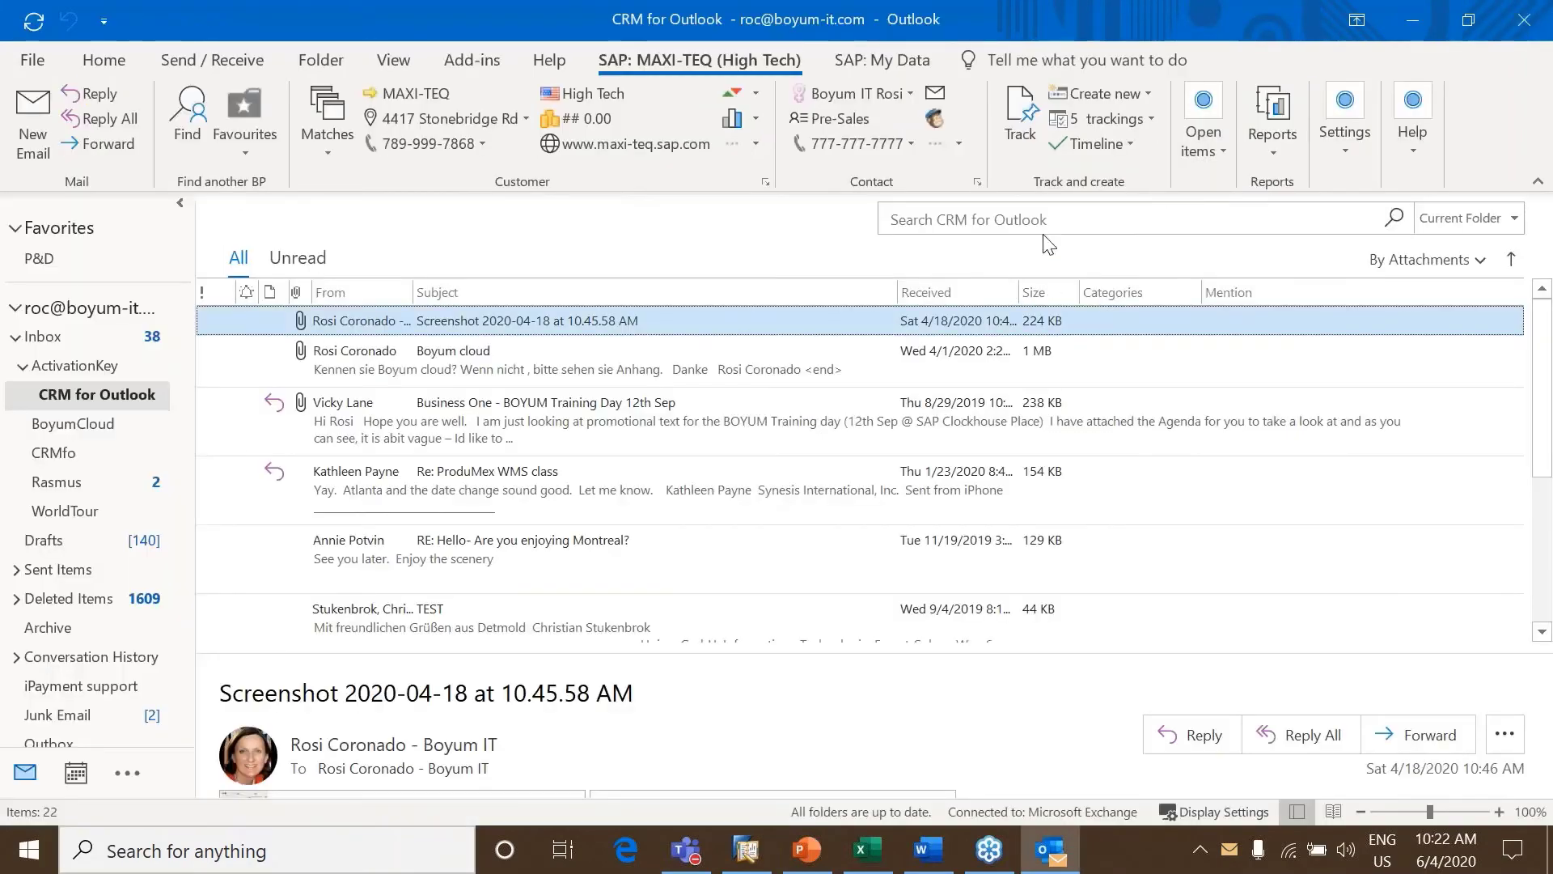
Reopen the CRM for Outlook settings to check the Activity on Track options, and close them
left_click(1355, 151)
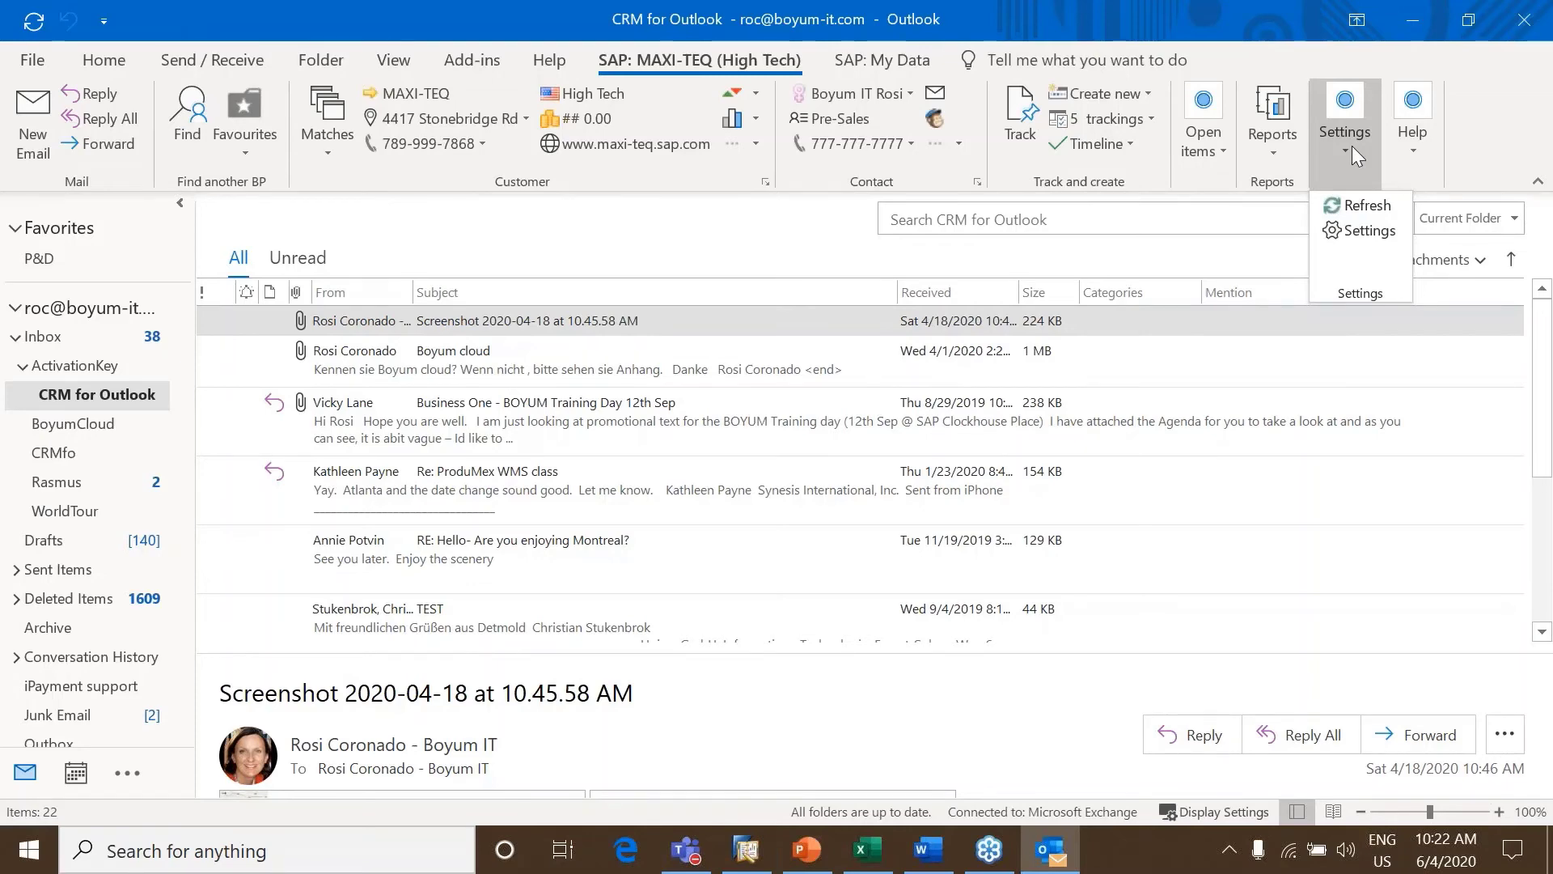
left_click(1370, 231)
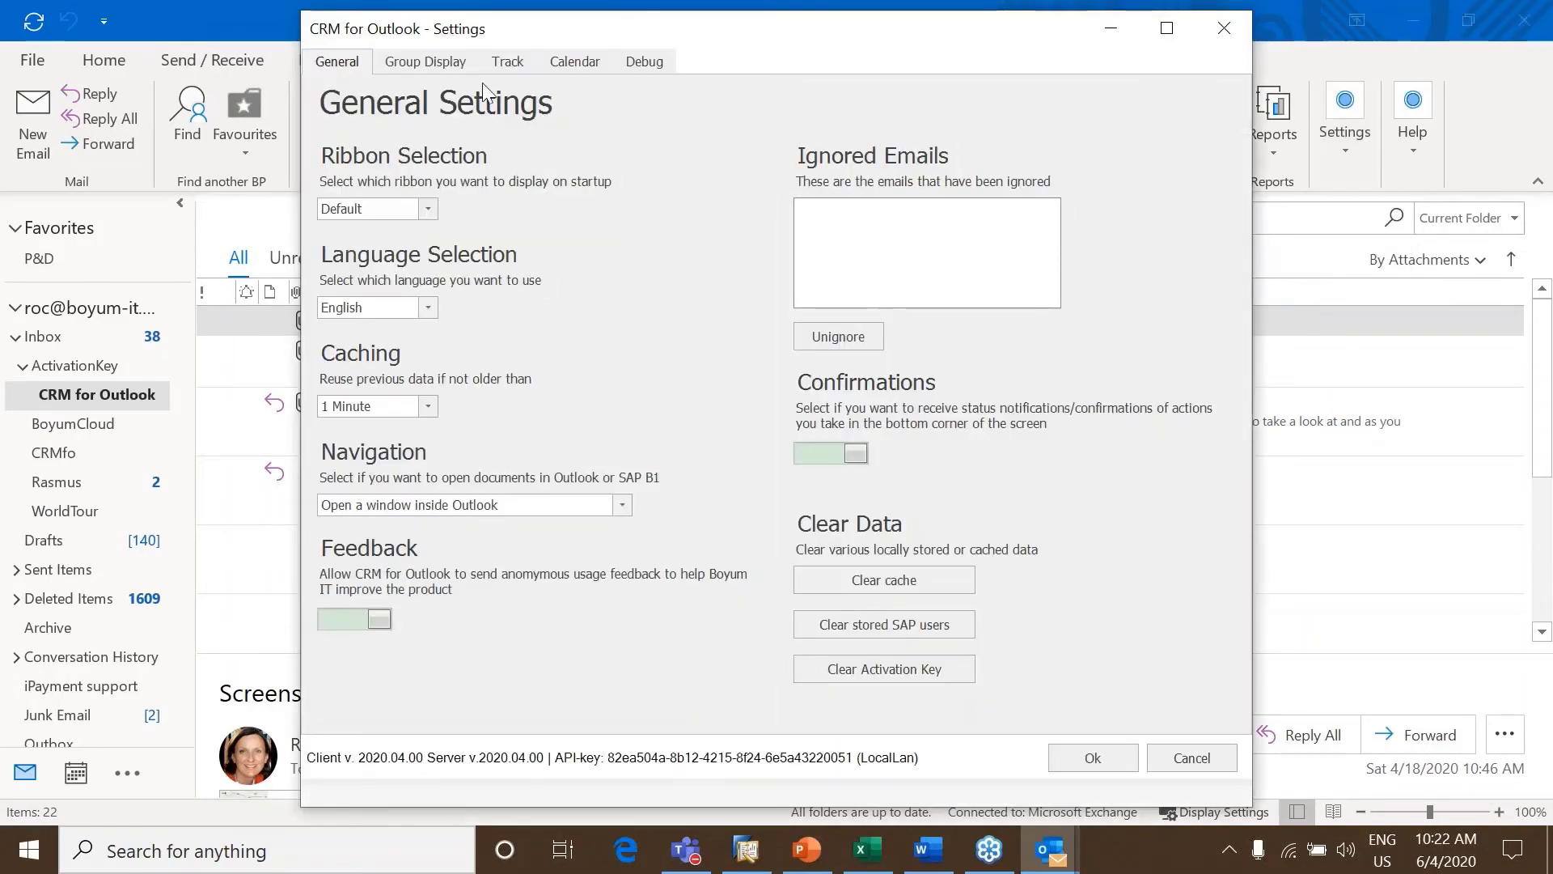
left_click(424, 61)
left_click(521, 62)
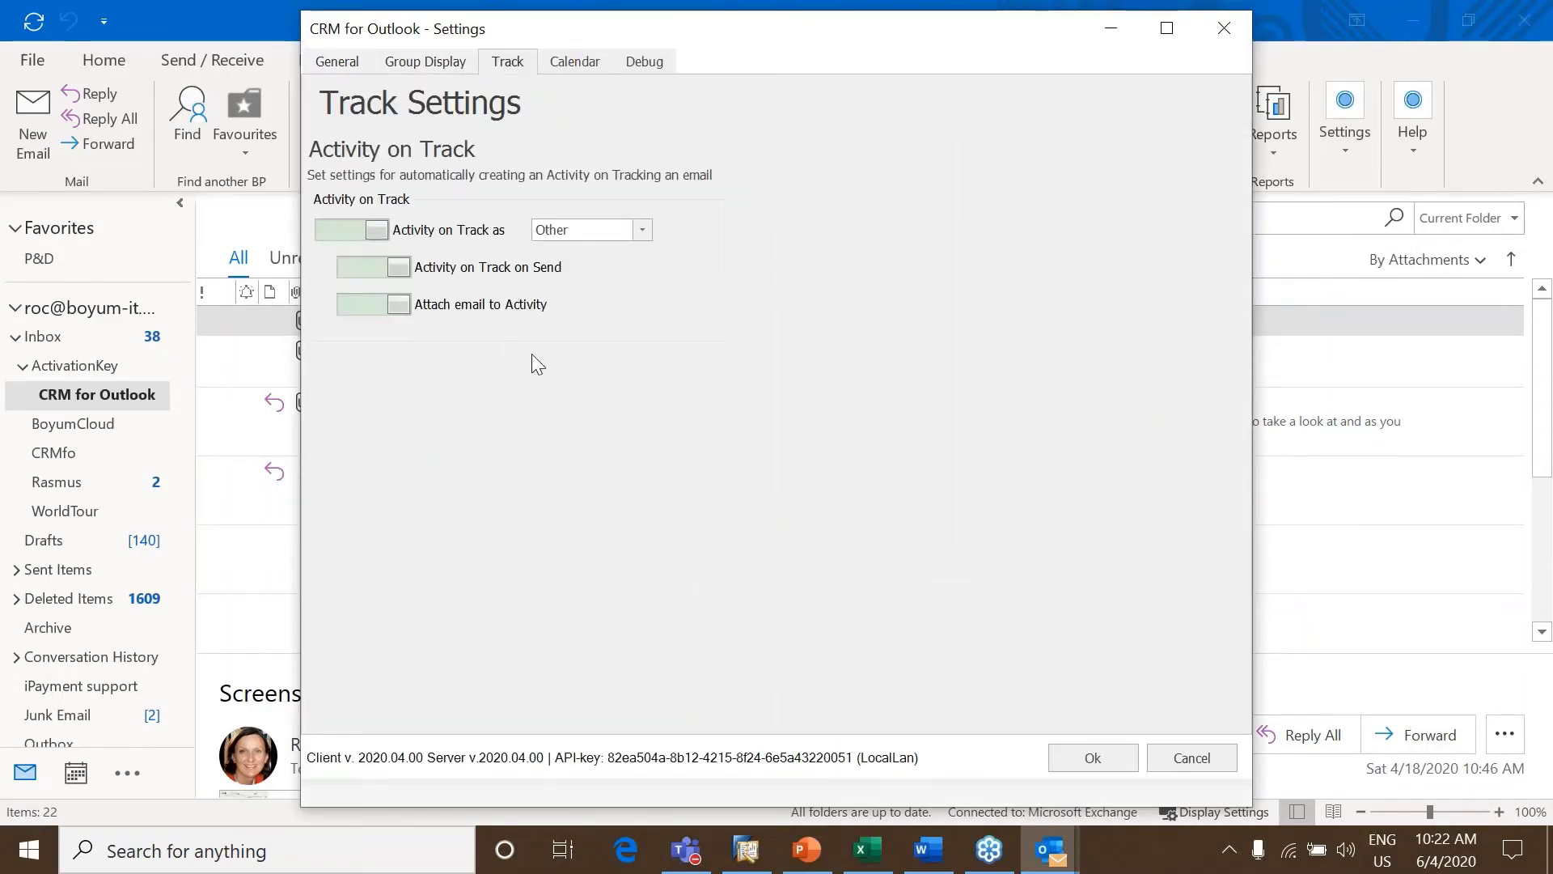
left_click(1224, 28)
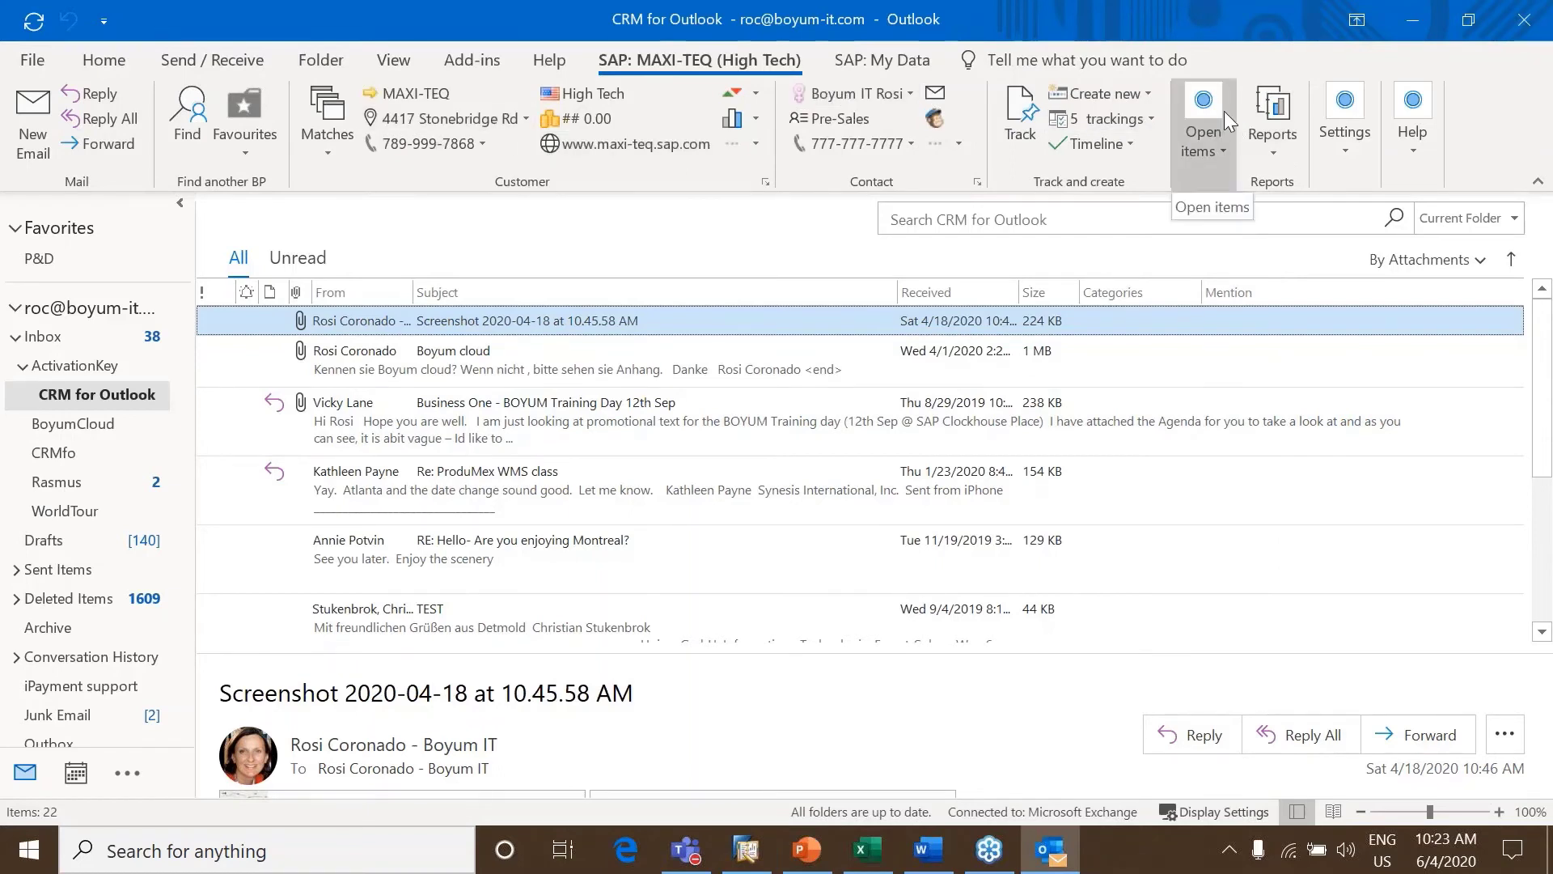
Check MAXI-TEQ's open items and compare the customer's data with the personal My Data overview
left_click(1224, 152)
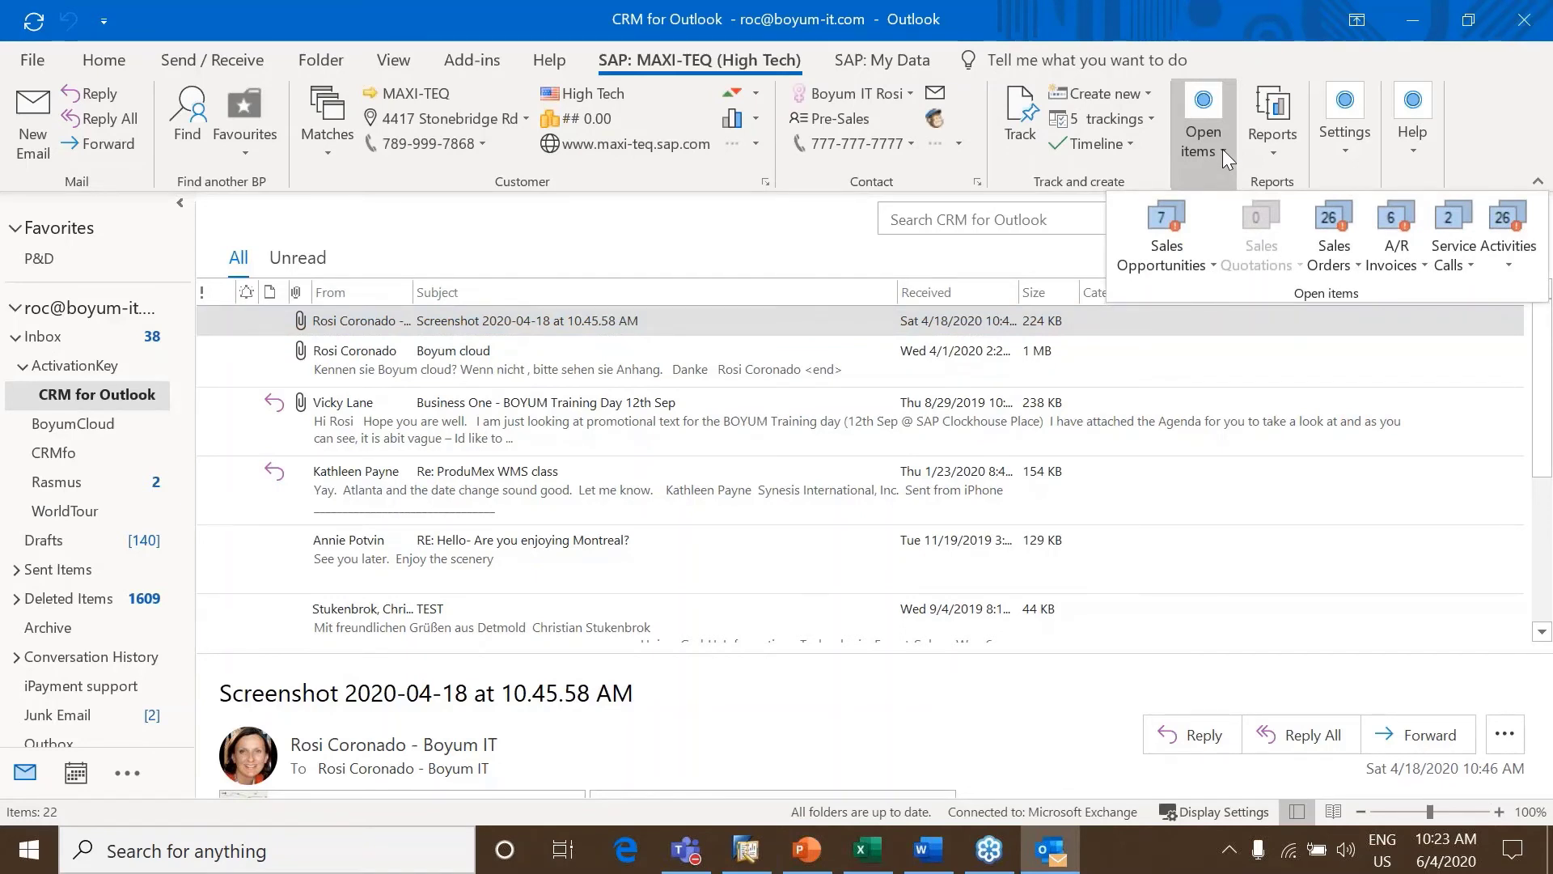
left_click(880, 62)
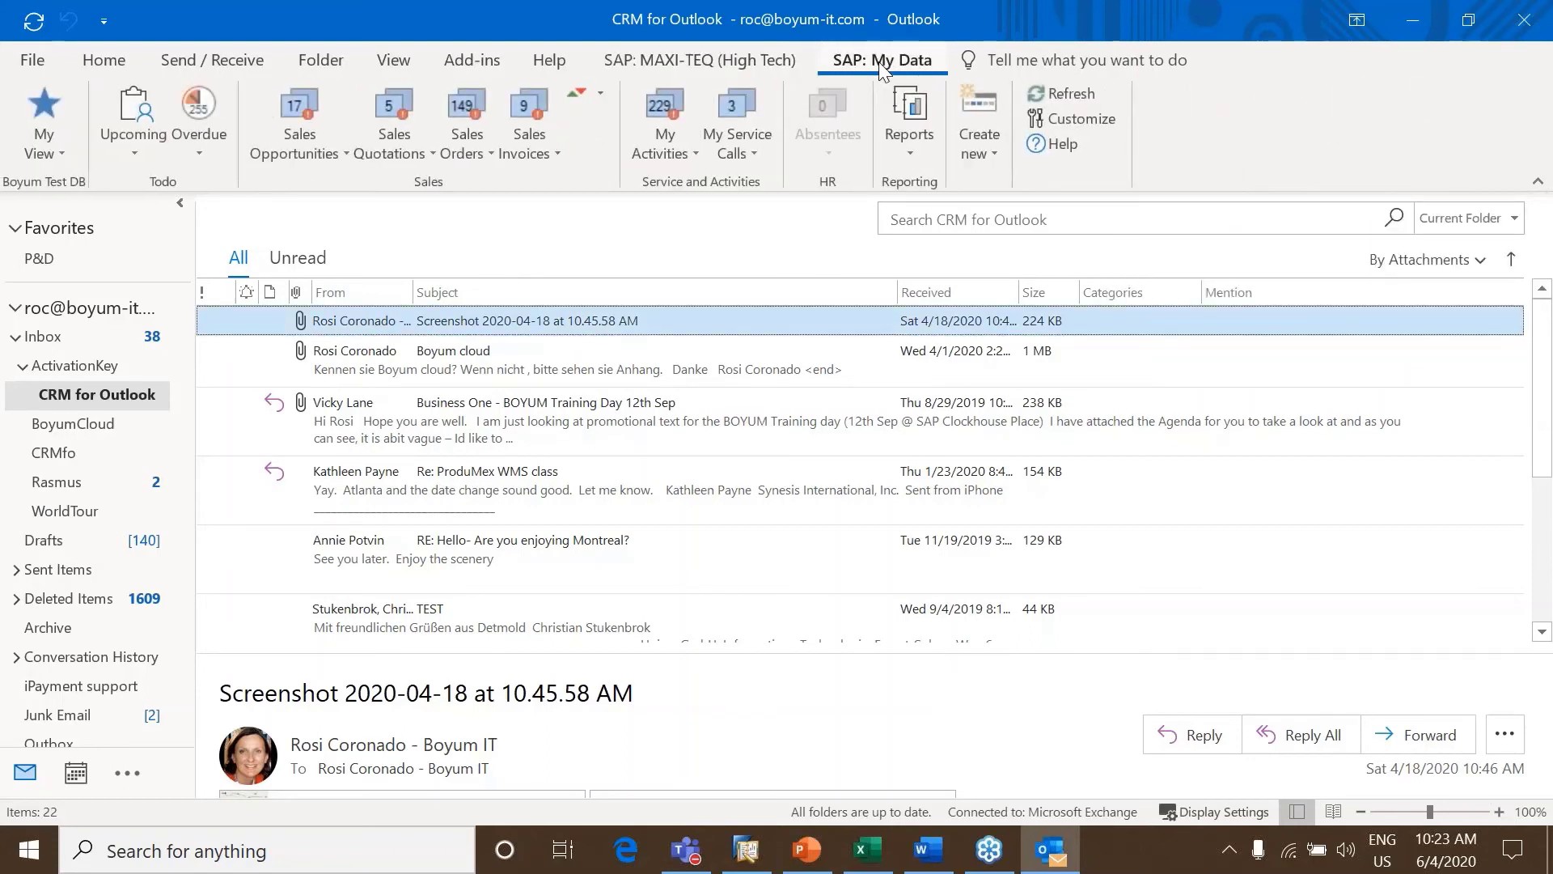
left_click(691, 58)
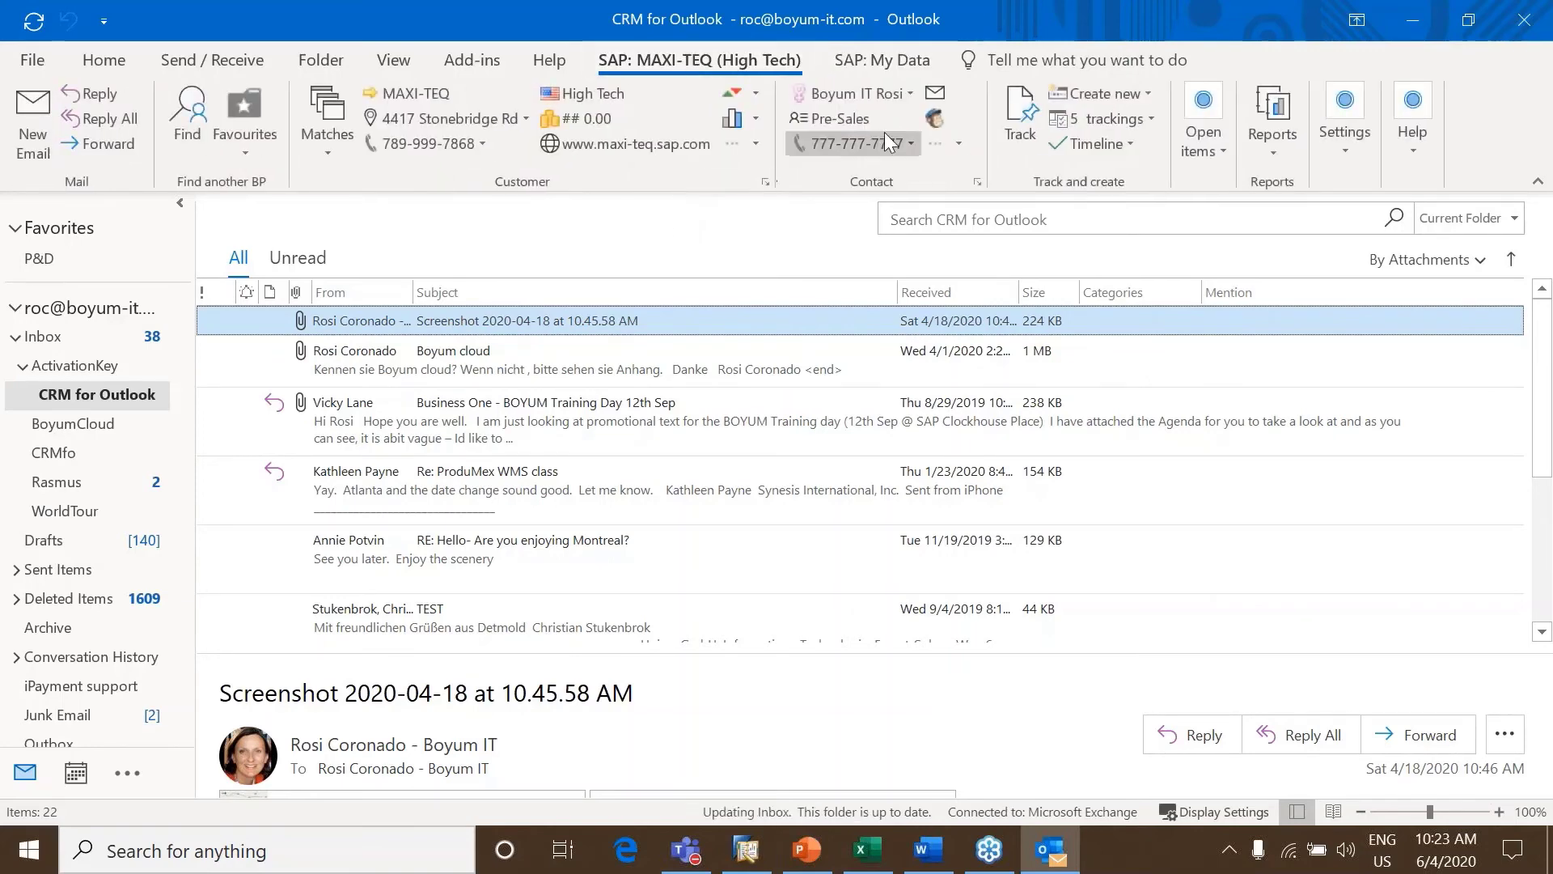
left_click(905, 62)
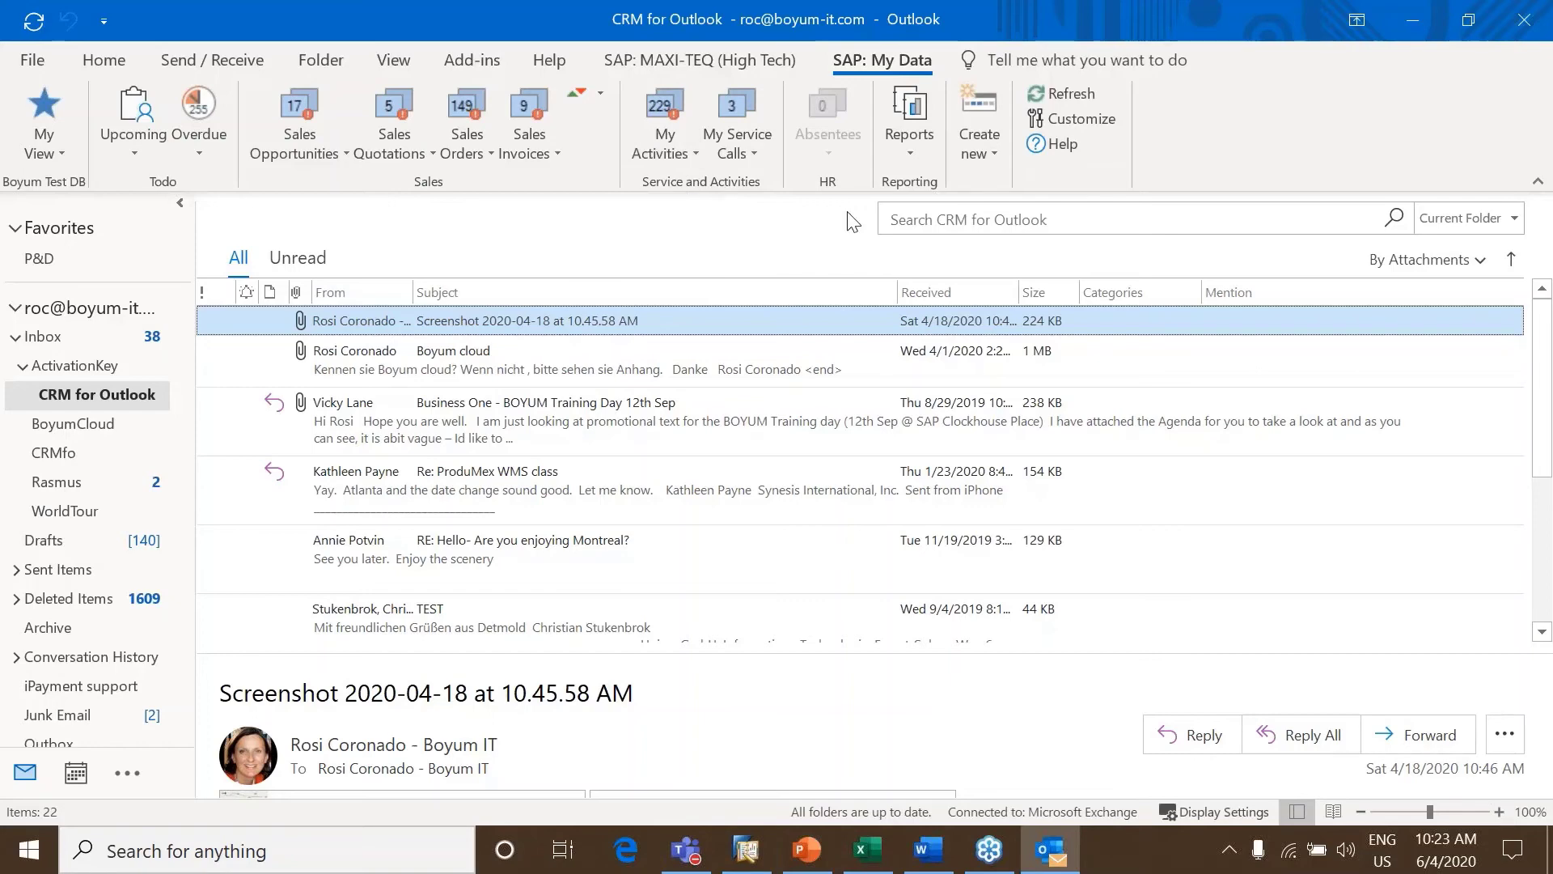
Examine the personal open sales quotations, invoices and orders along with the sales KPI figures
left_click(400, 153)
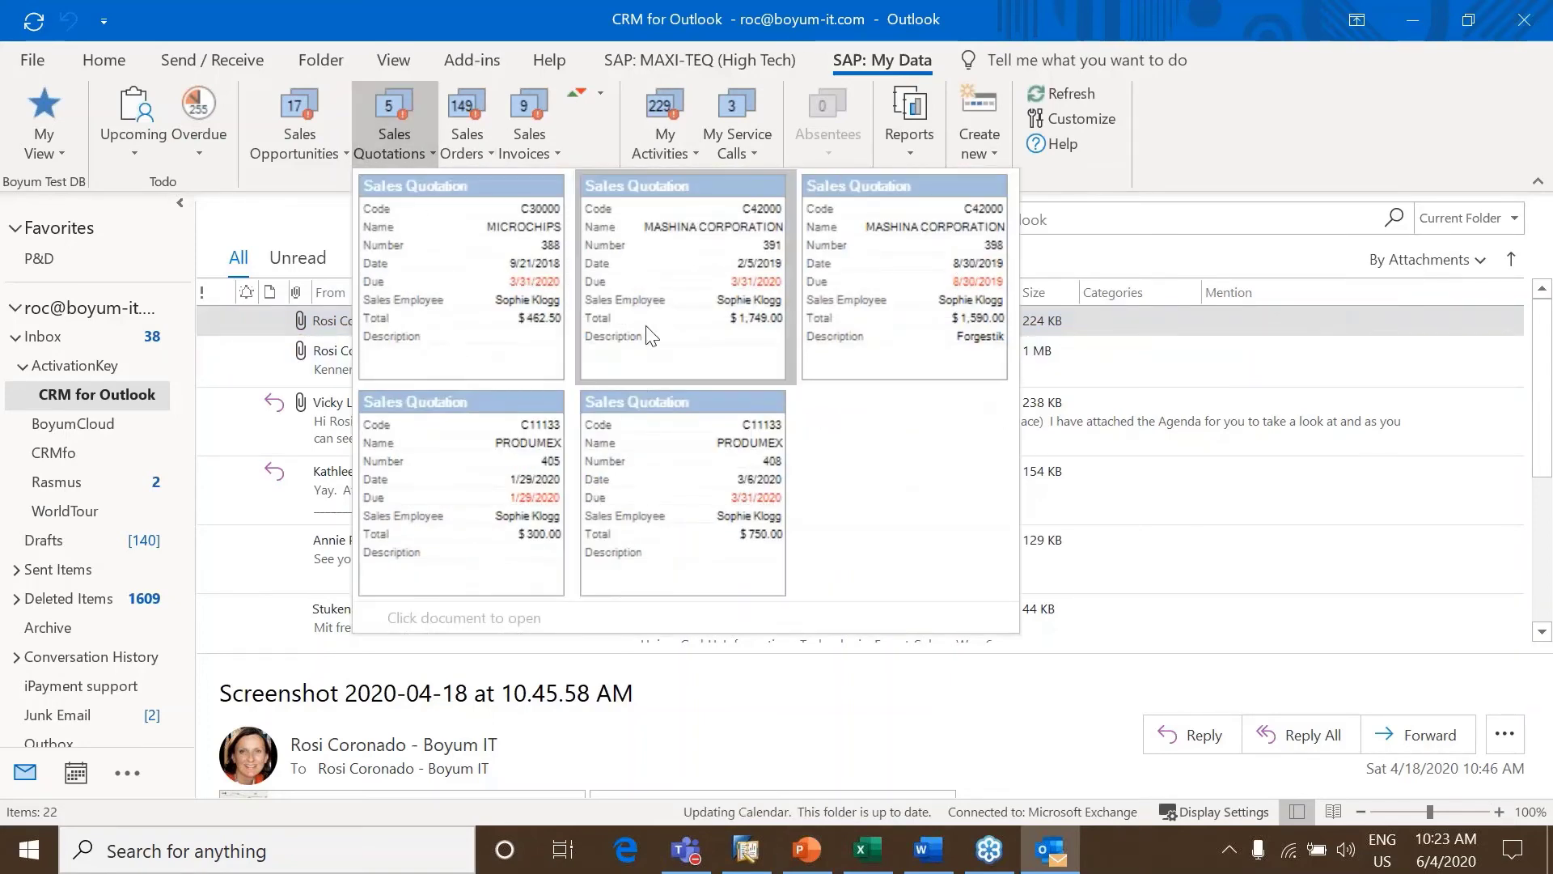
left_click(1136, 508)
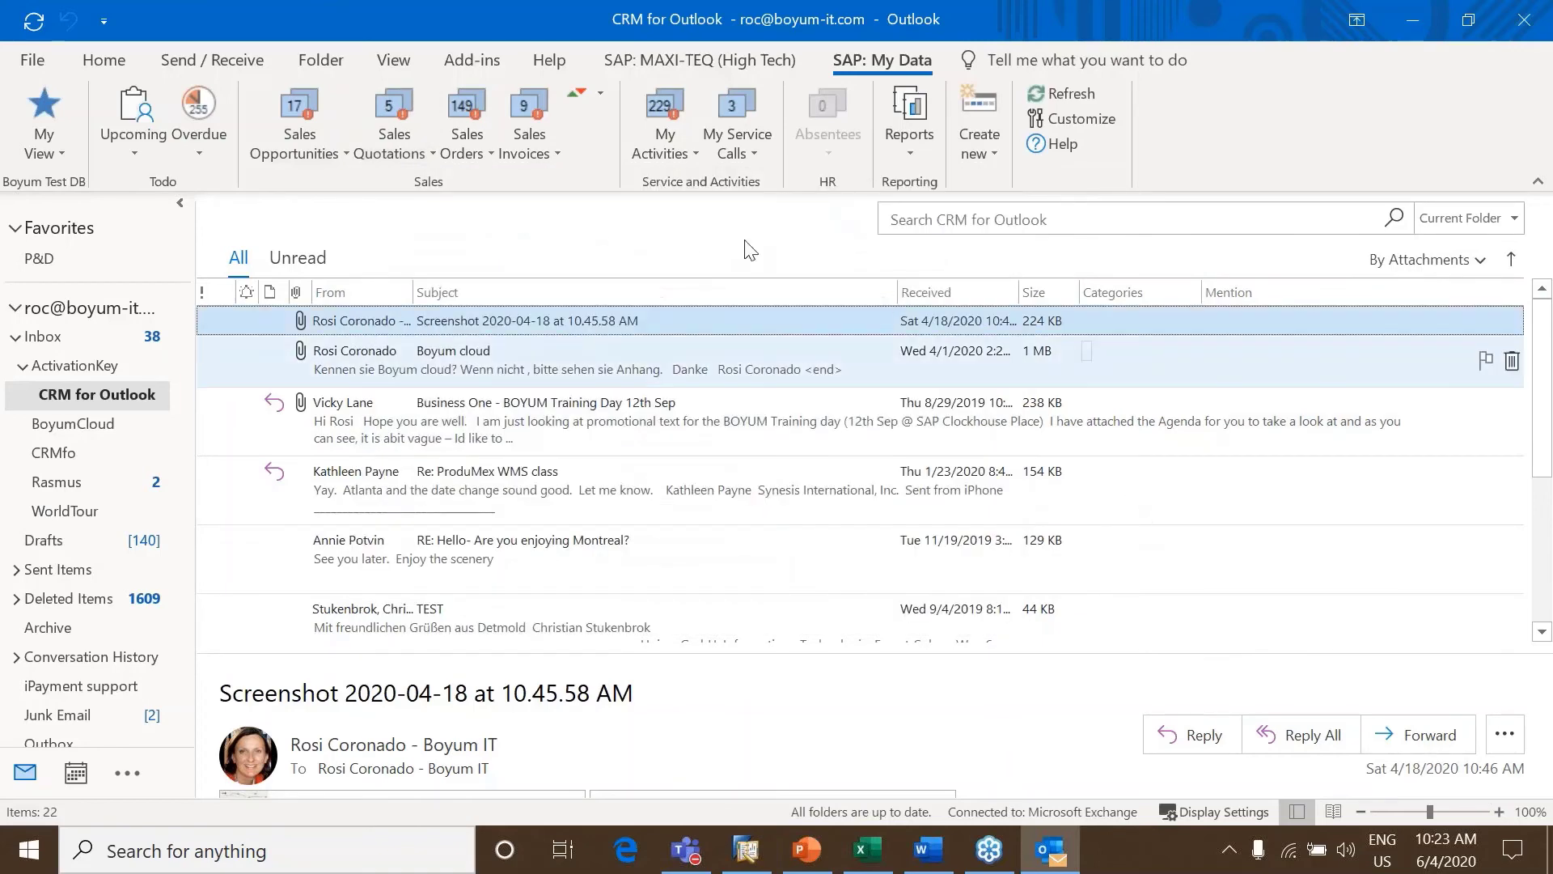
left_click(530, 153)
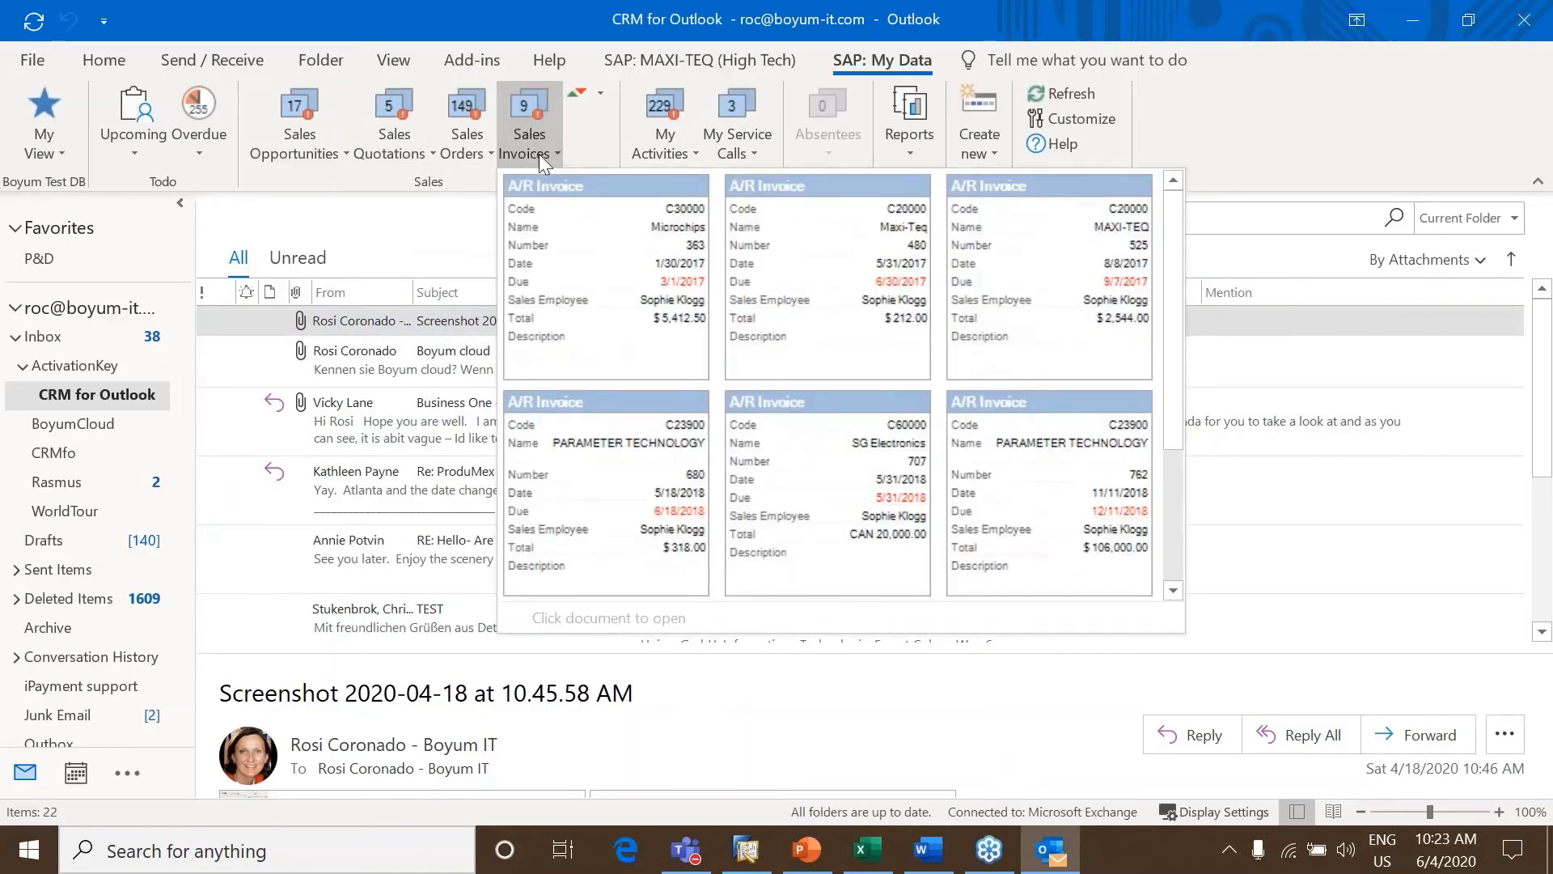
left_click(479, 140)
left_click(479, 141)
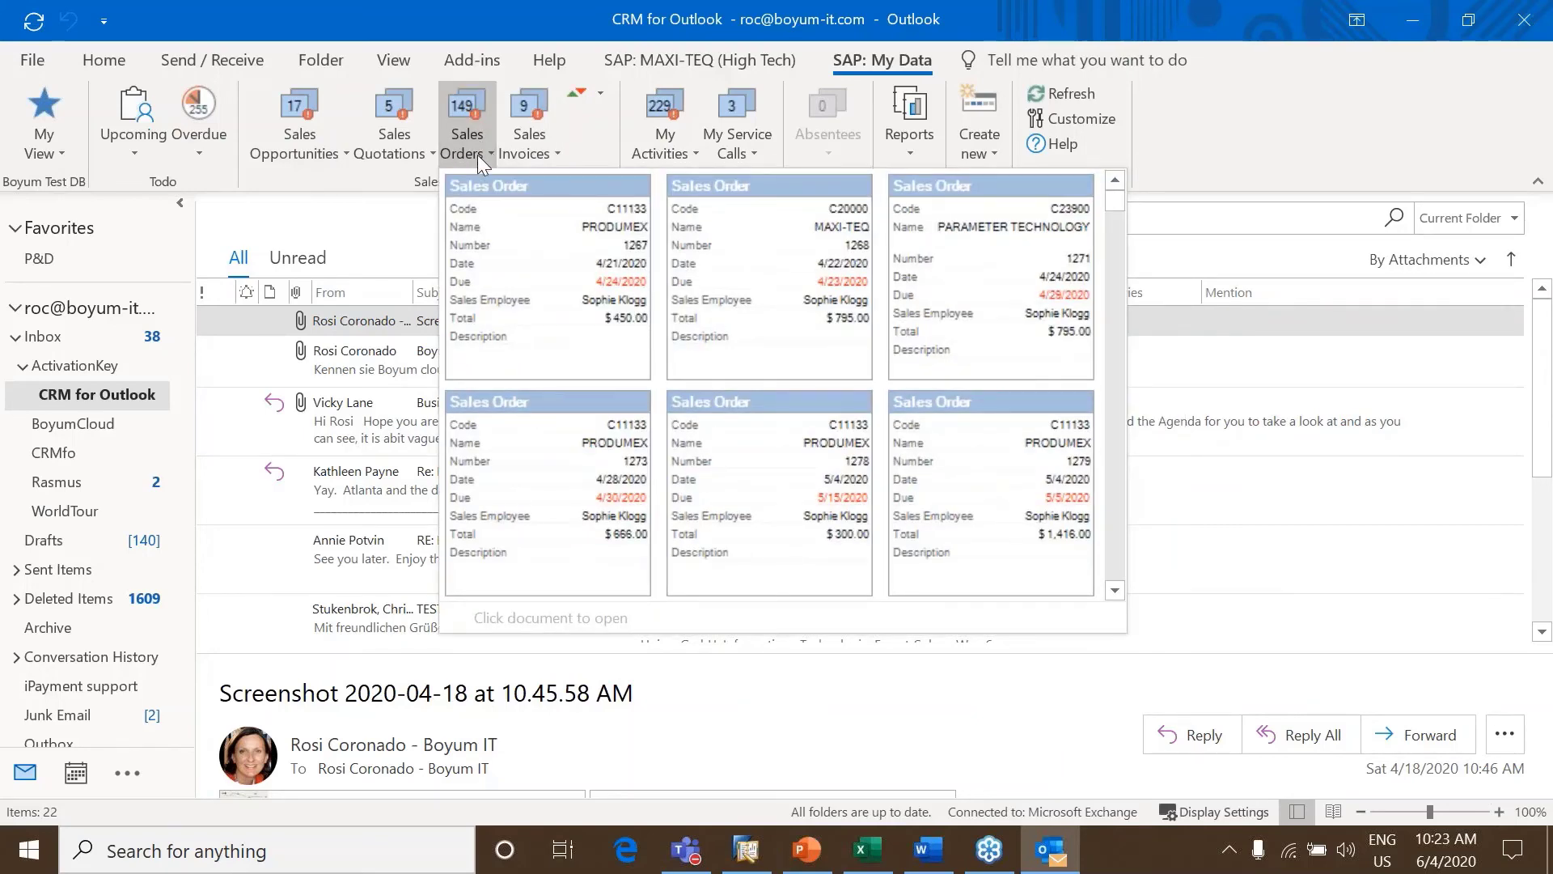
left_click(601, 98)
left_click(600, 98)
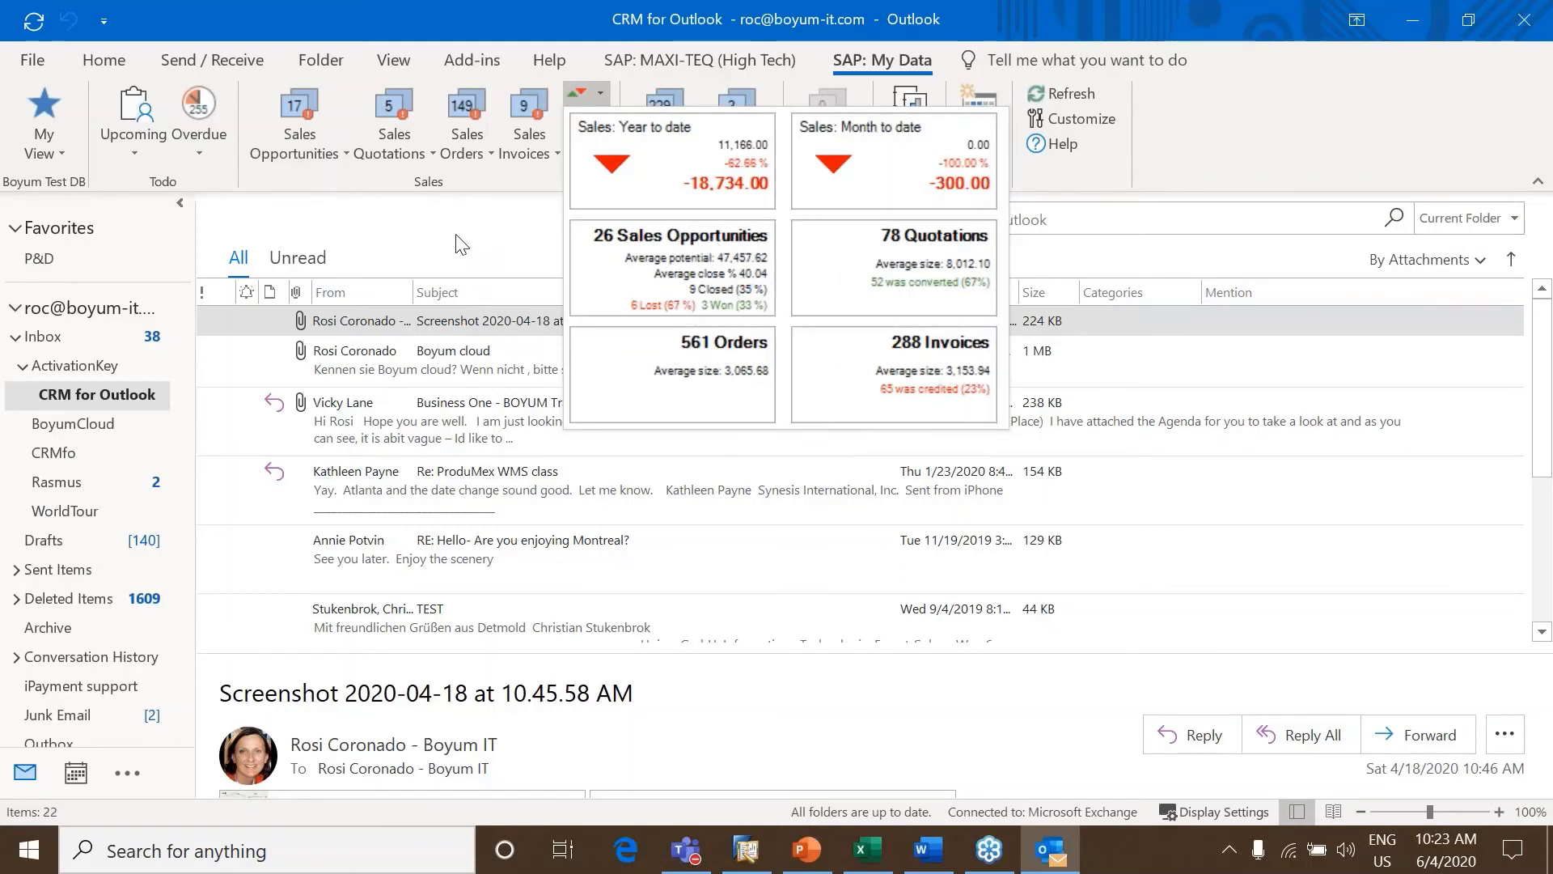
left_click(405, 142)
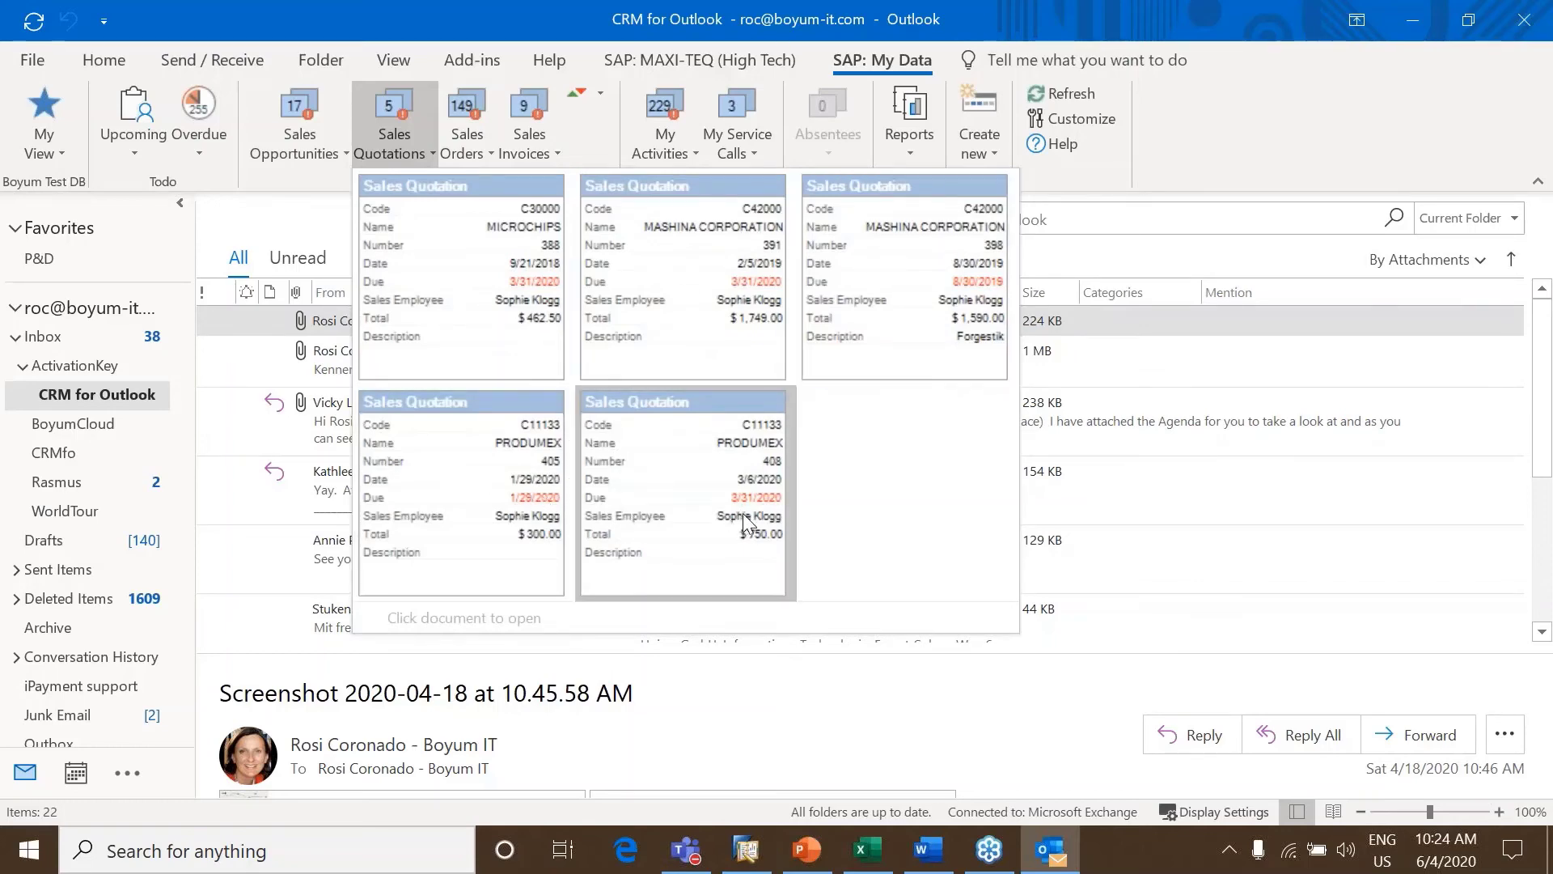
left_click(1260, 158)
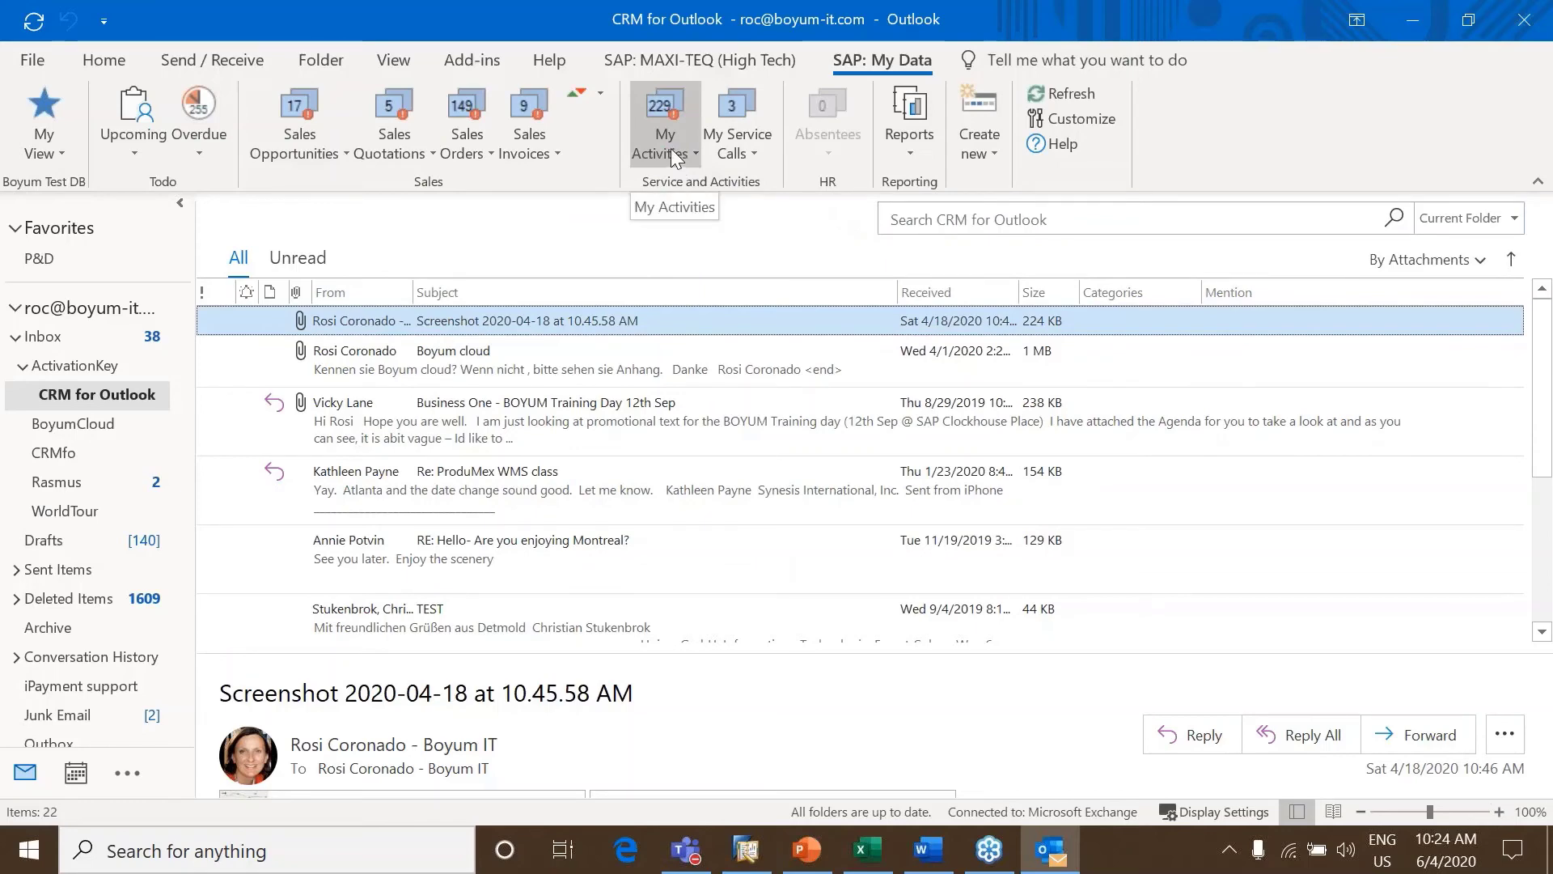
Customize My View to include open purchase quotations, purchase orders, purchase invoices and the Purchase KPI
left_click(1076, 118)
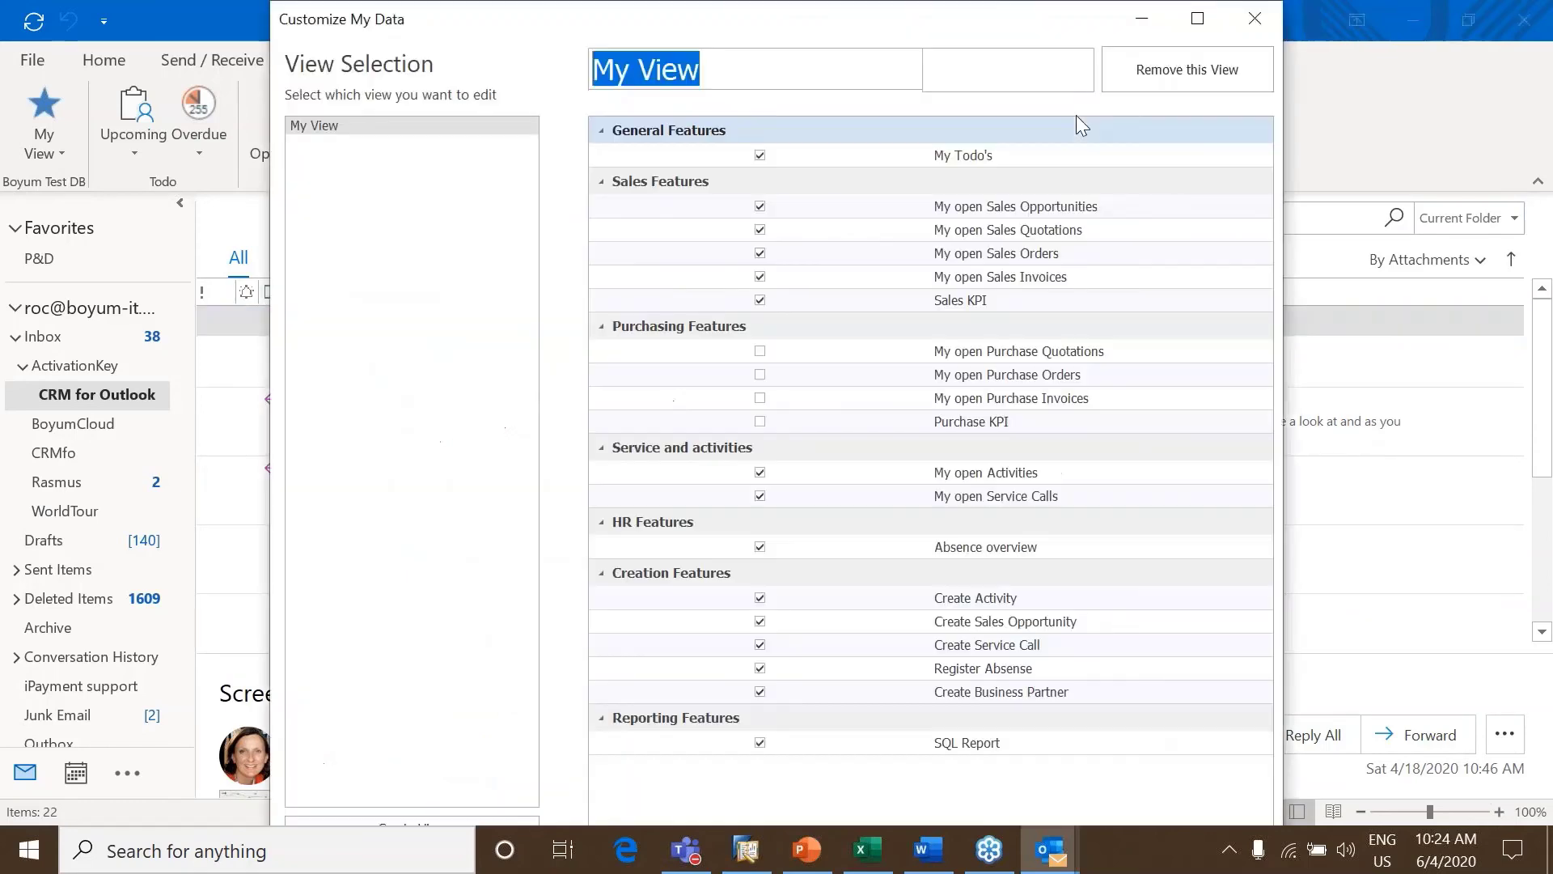
left_click(760, 350)
left_click(760, 374)
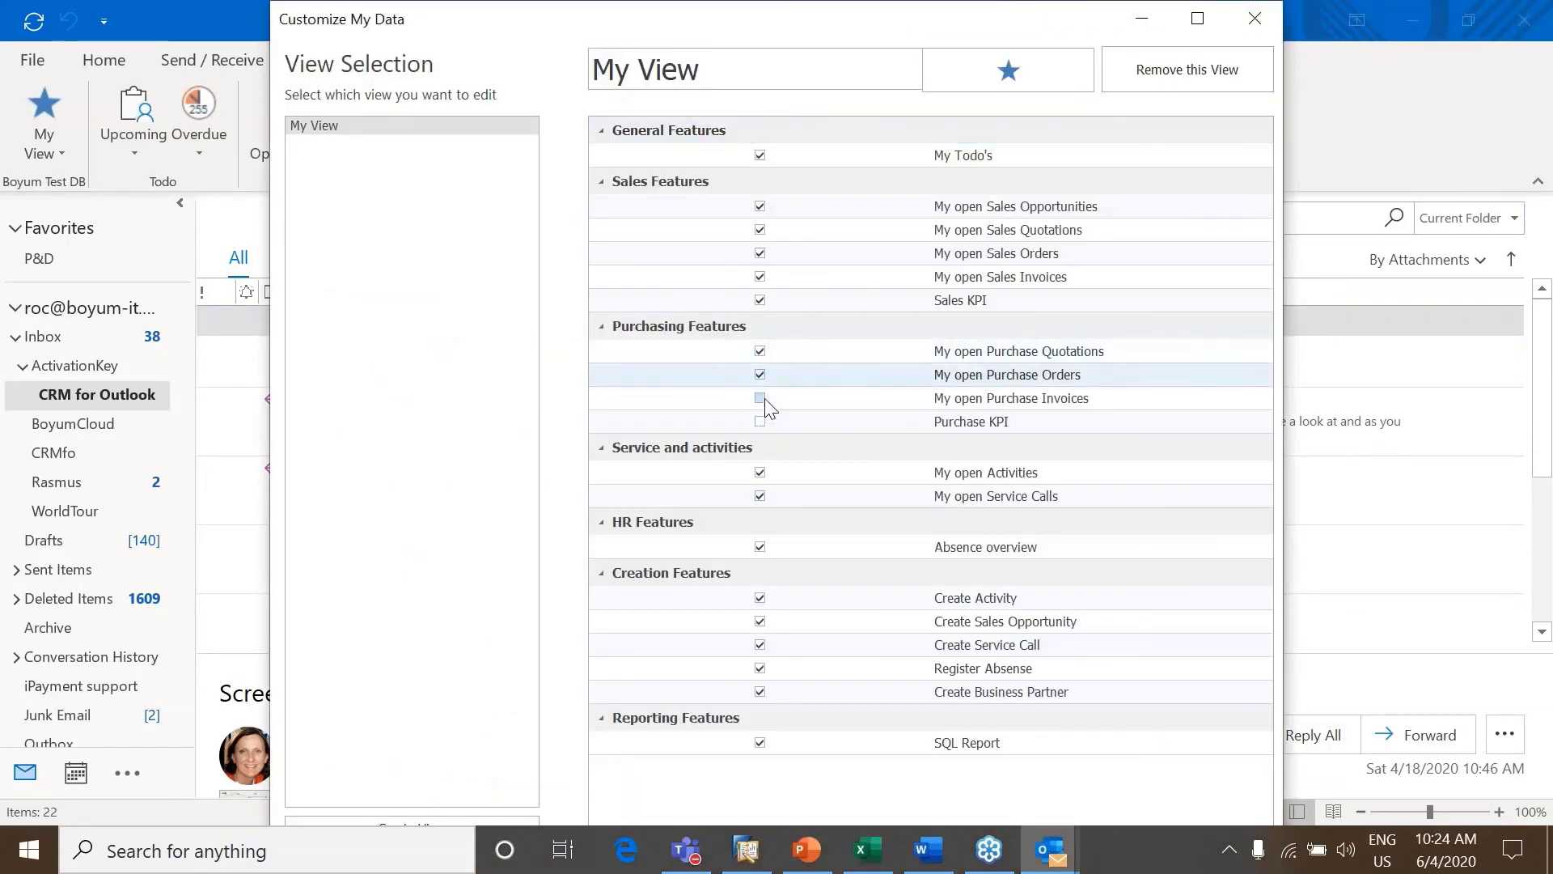
left_click(761, 398)
left_click(761, 420)
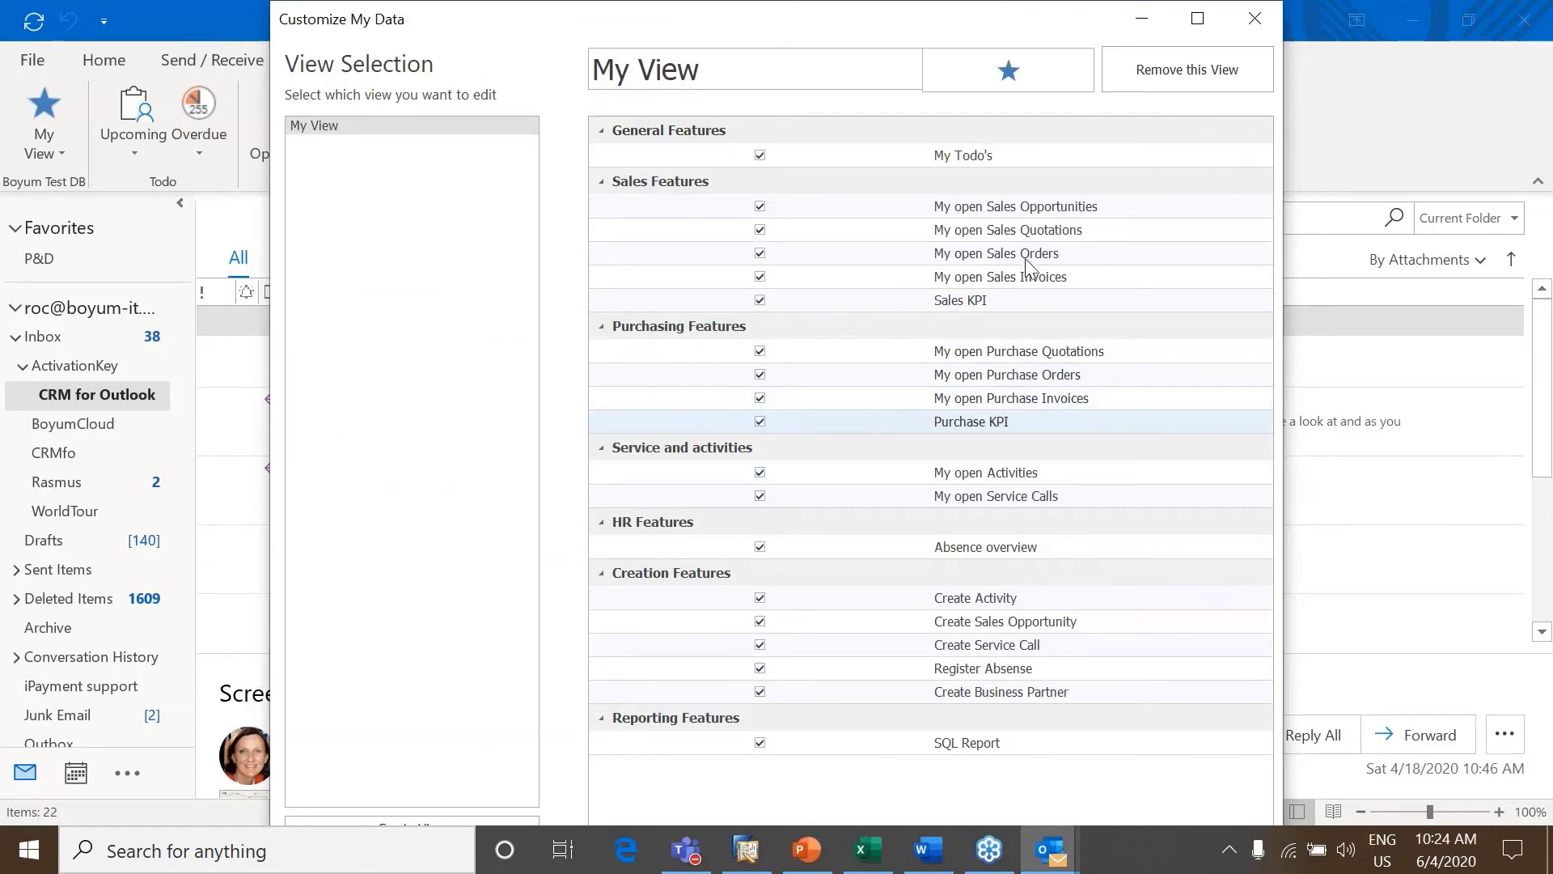
left_click(1252, 17)
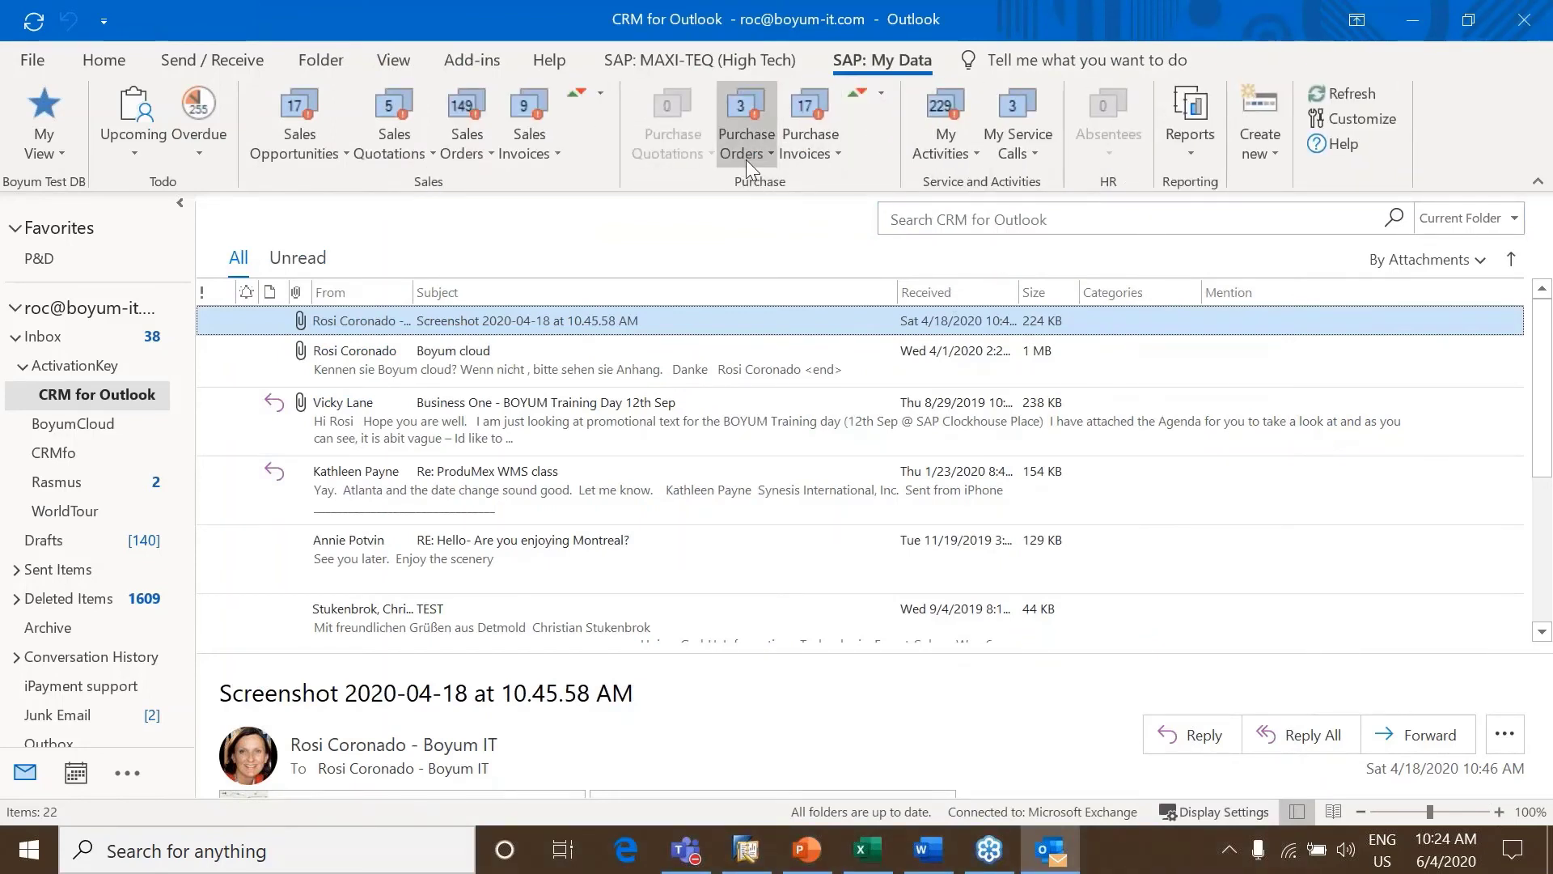
Examine the purchase KPI figures and check the overdue and upcoming to-dos
left_click(882, 95)
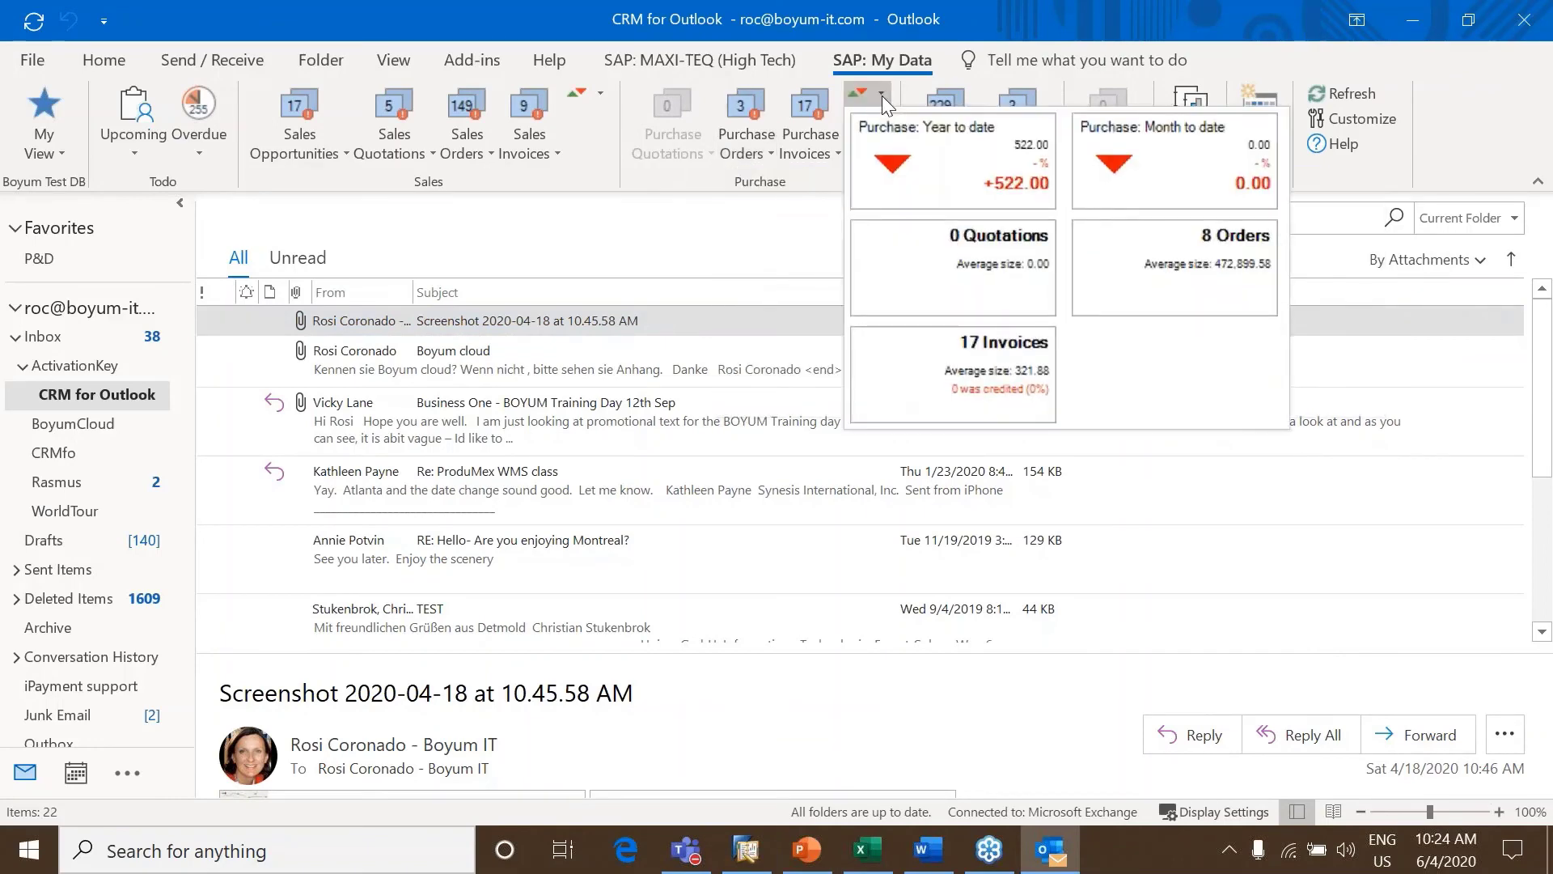
left_click(199, 151)
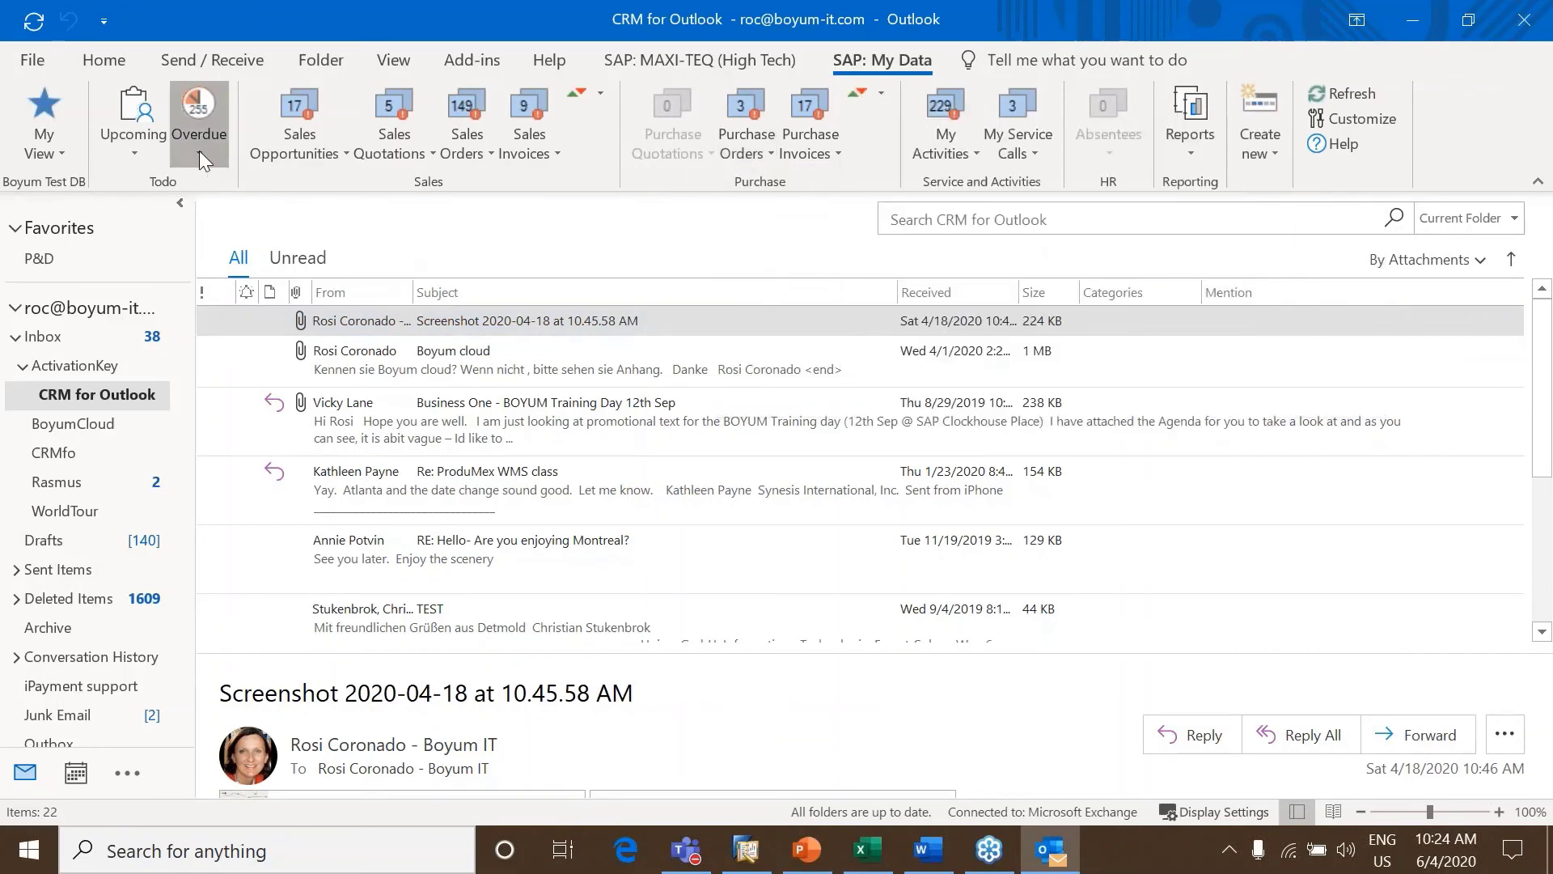
left_click(199, 151)
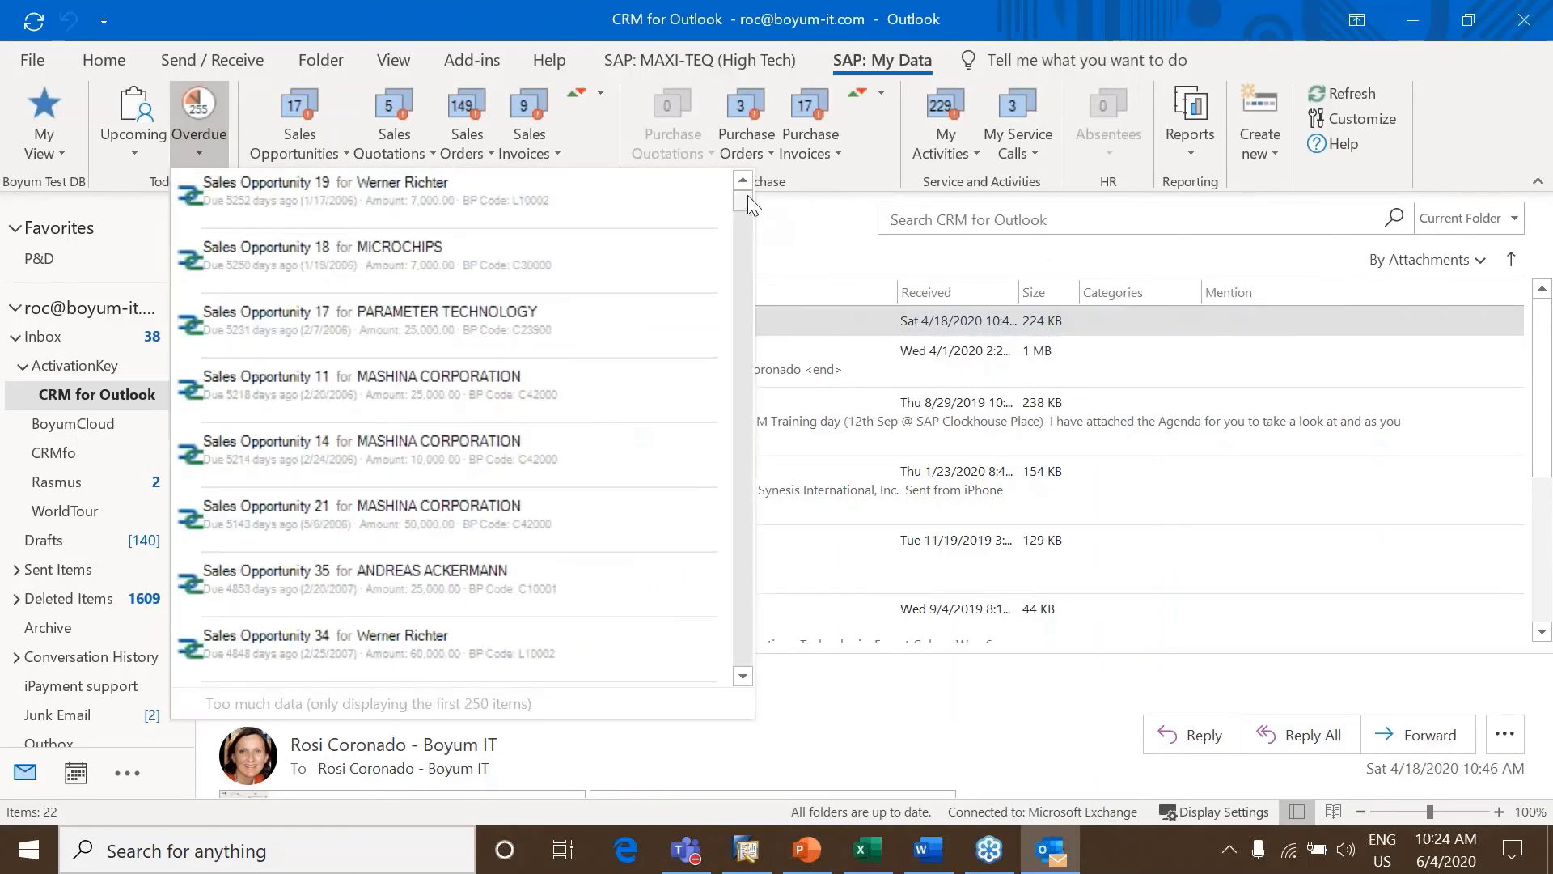
mouse_move(746, 198)
left_mouse_down()
mouse_move(746, 467)
mouse_move(744, 195)
left_mouse_up()
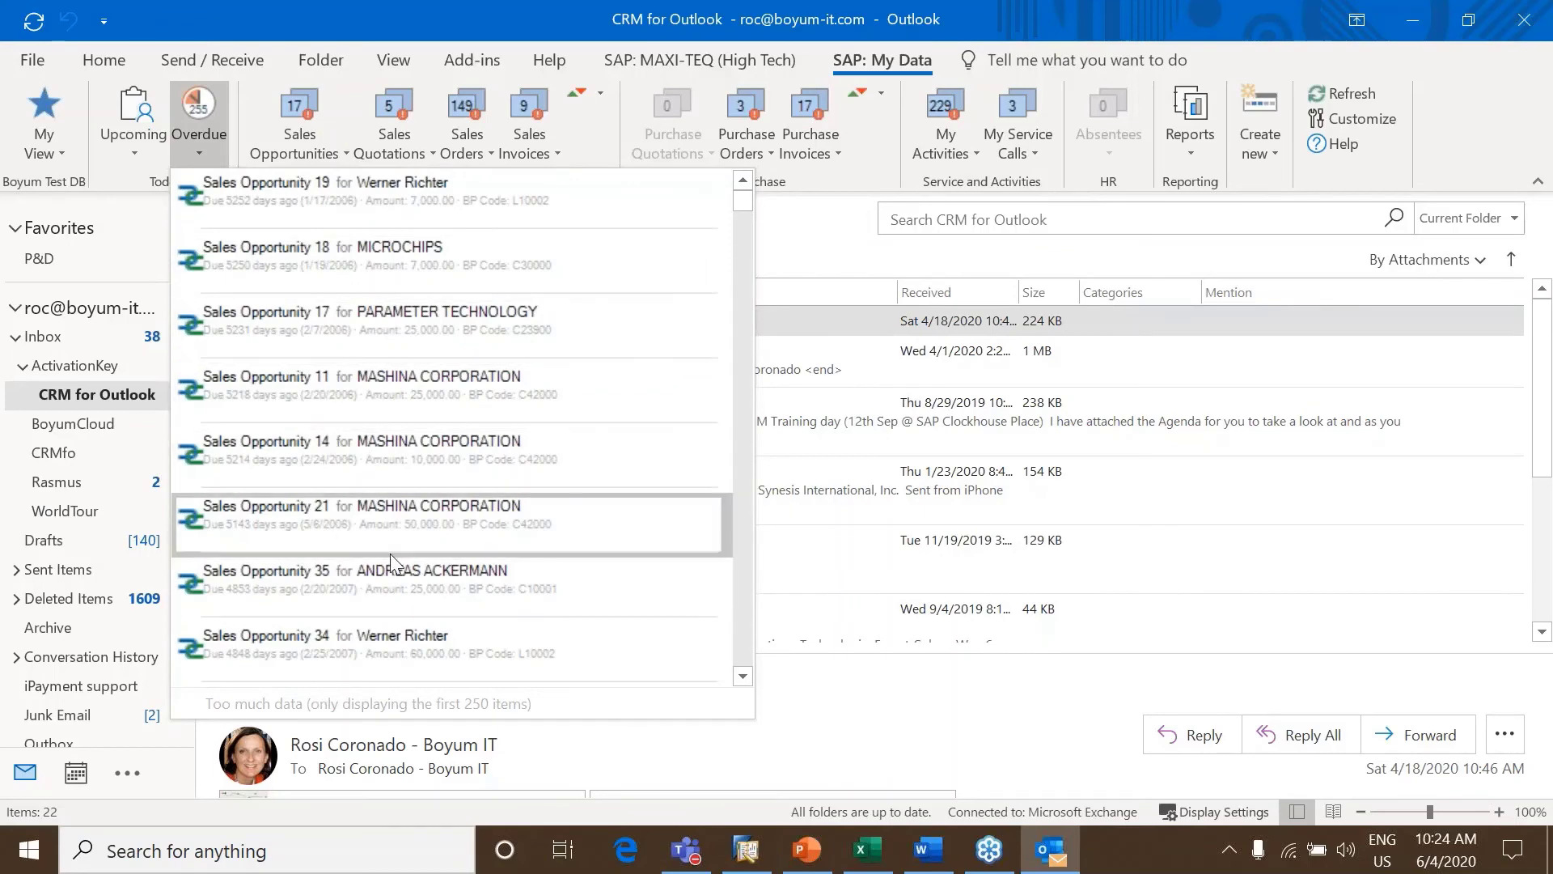
left_click(129, 152)
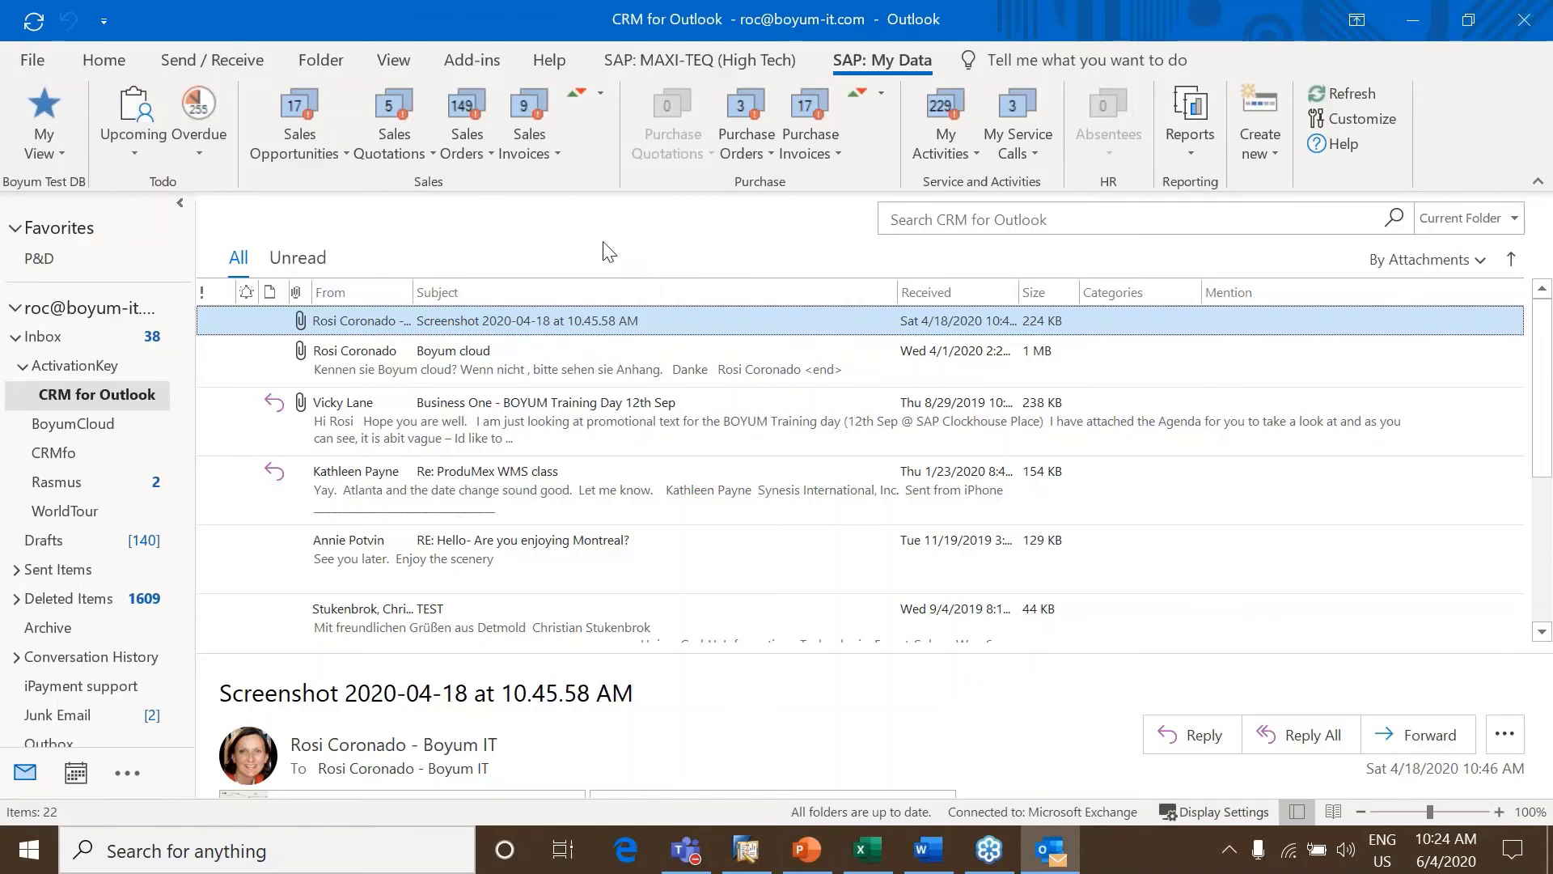
left_click(134, 156)
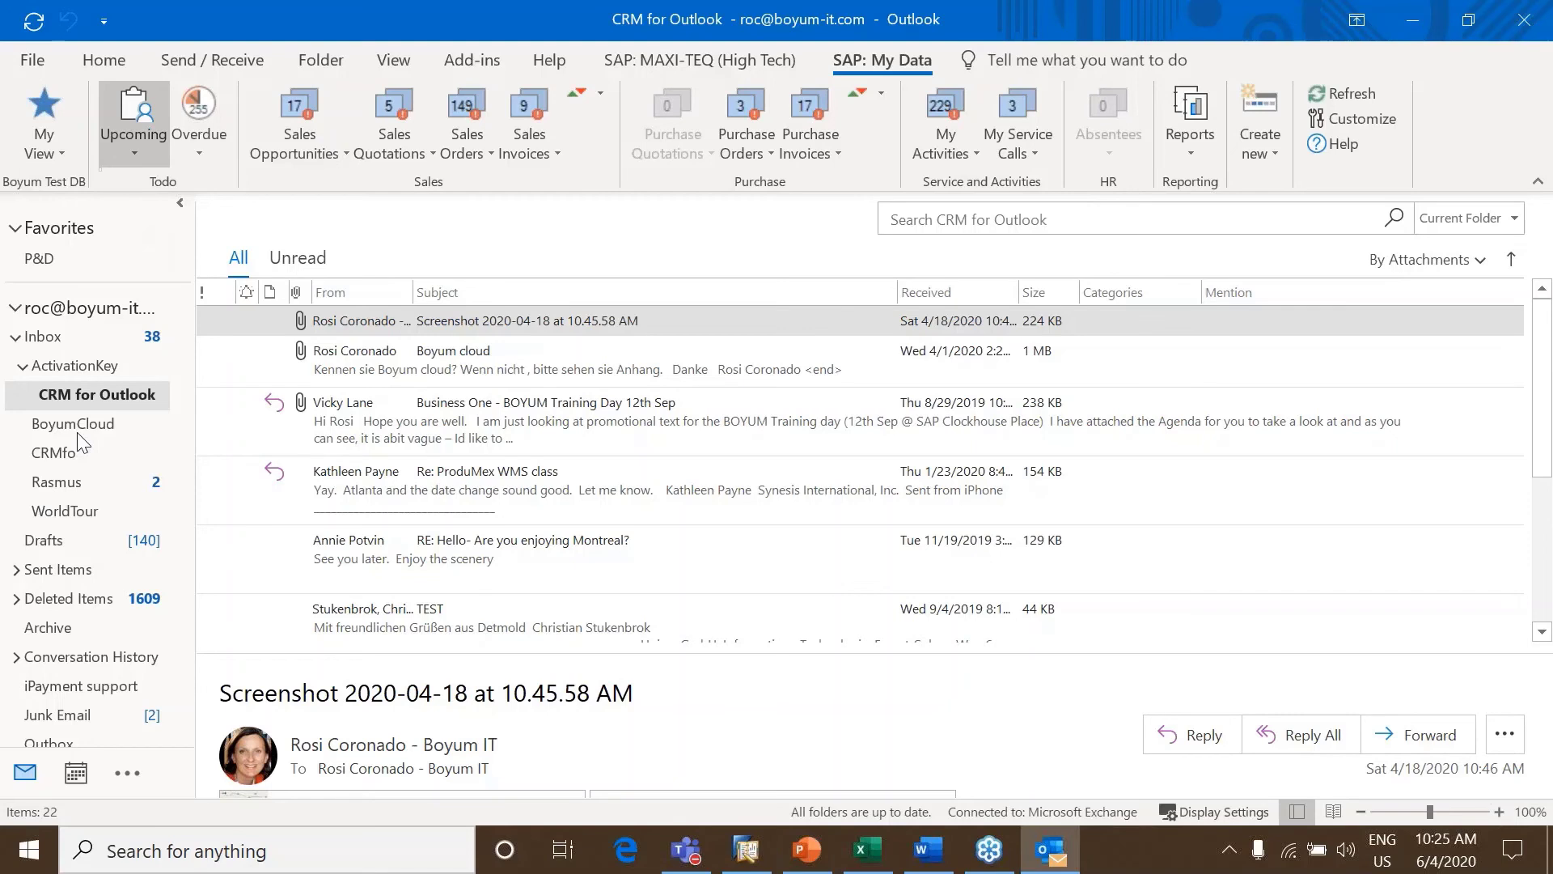
left_click(722, 63)
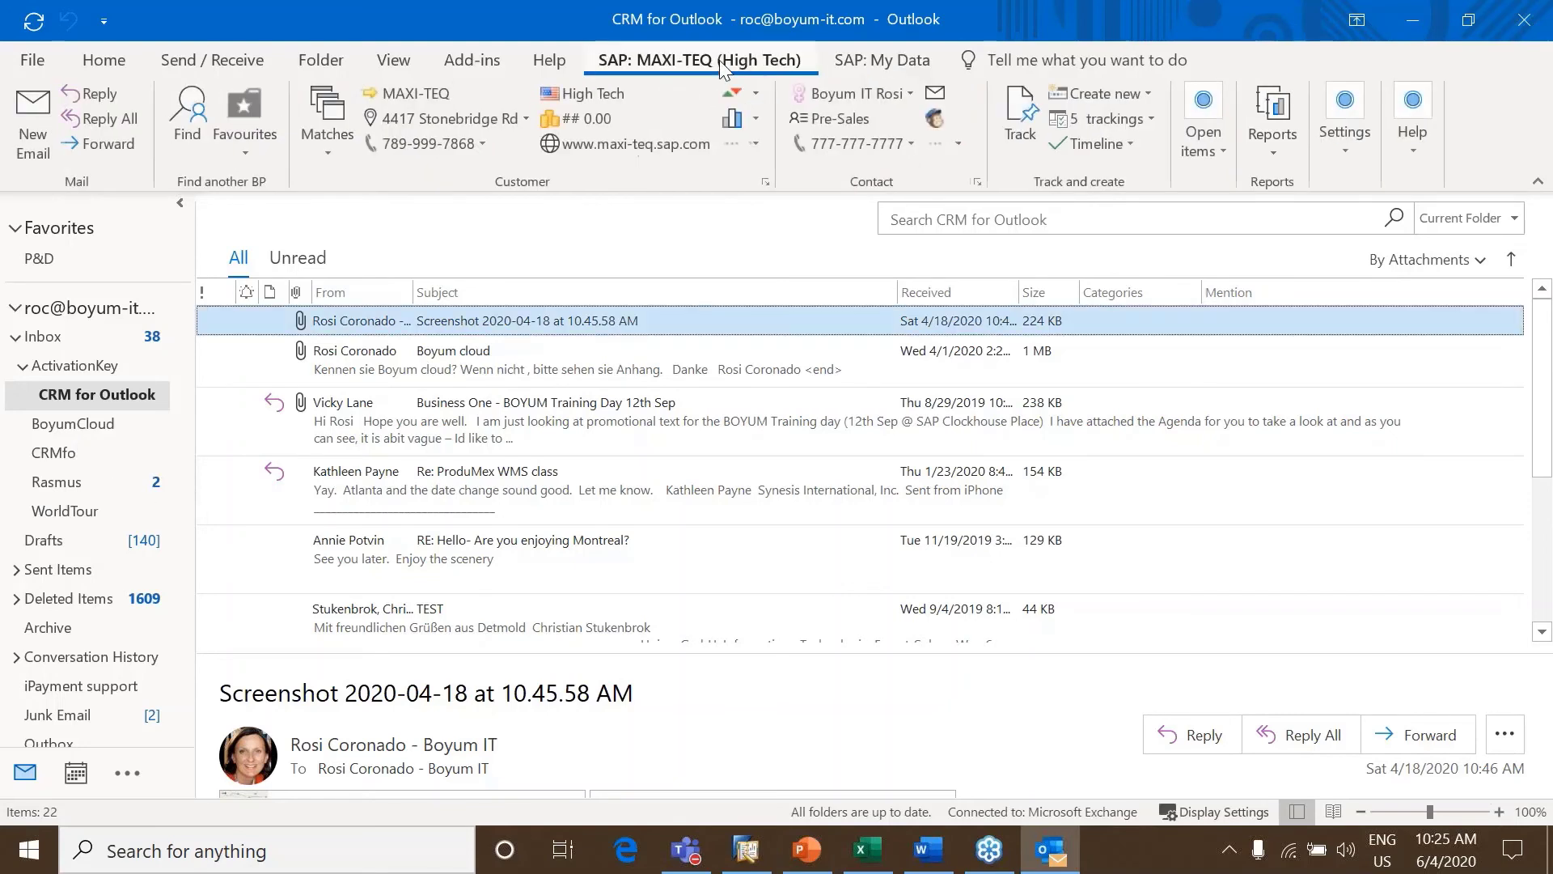
left_click(882, 60)
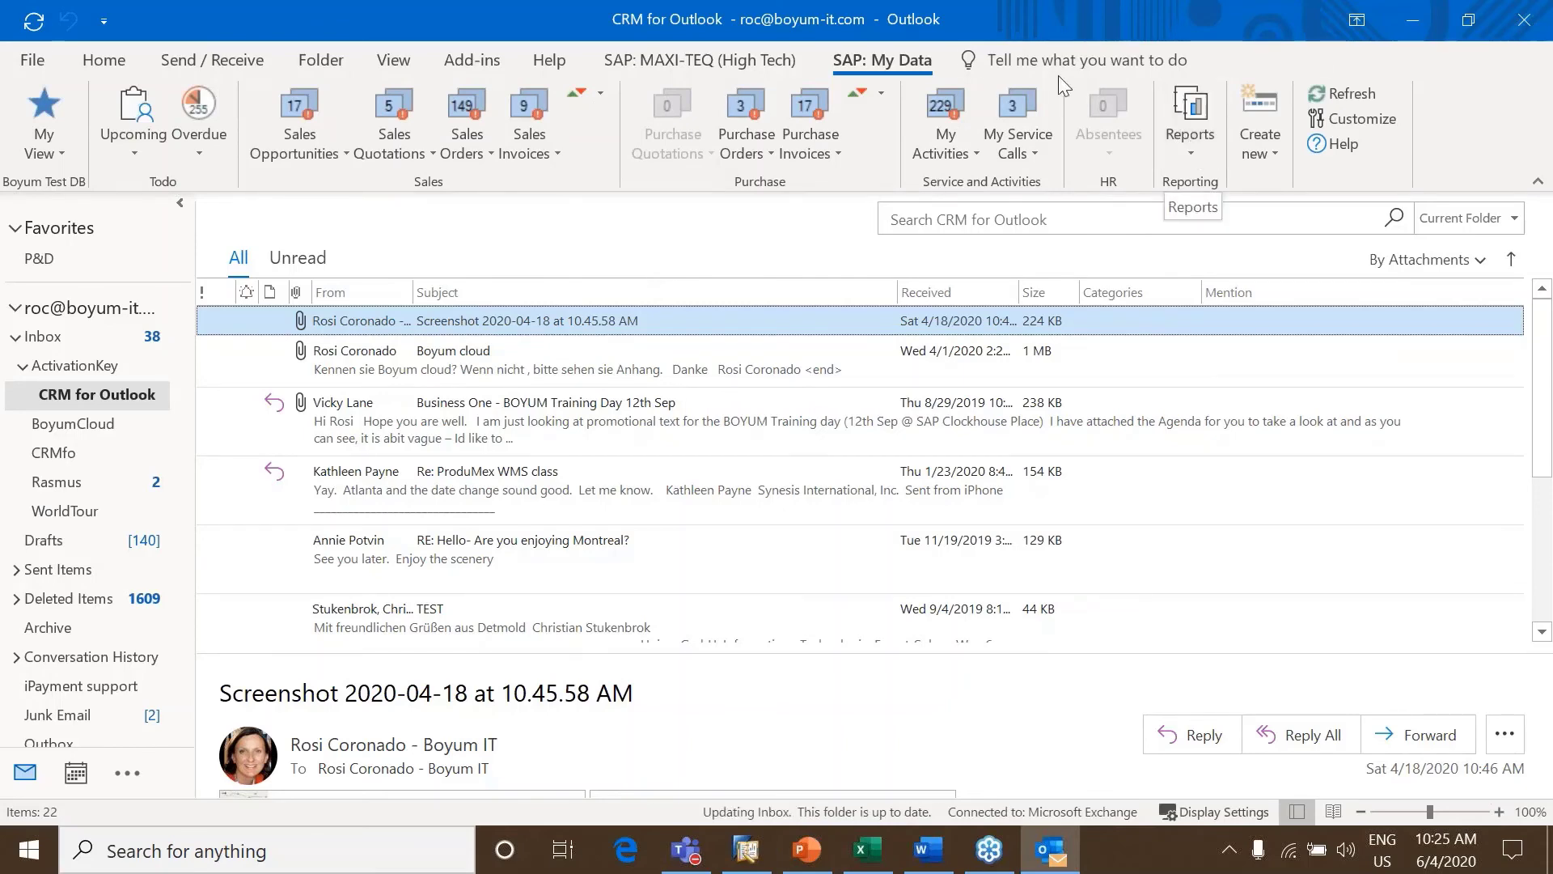
View the Training report and My Report from the personal My Data overview, closing each one after viewing
left_click(701, 66)
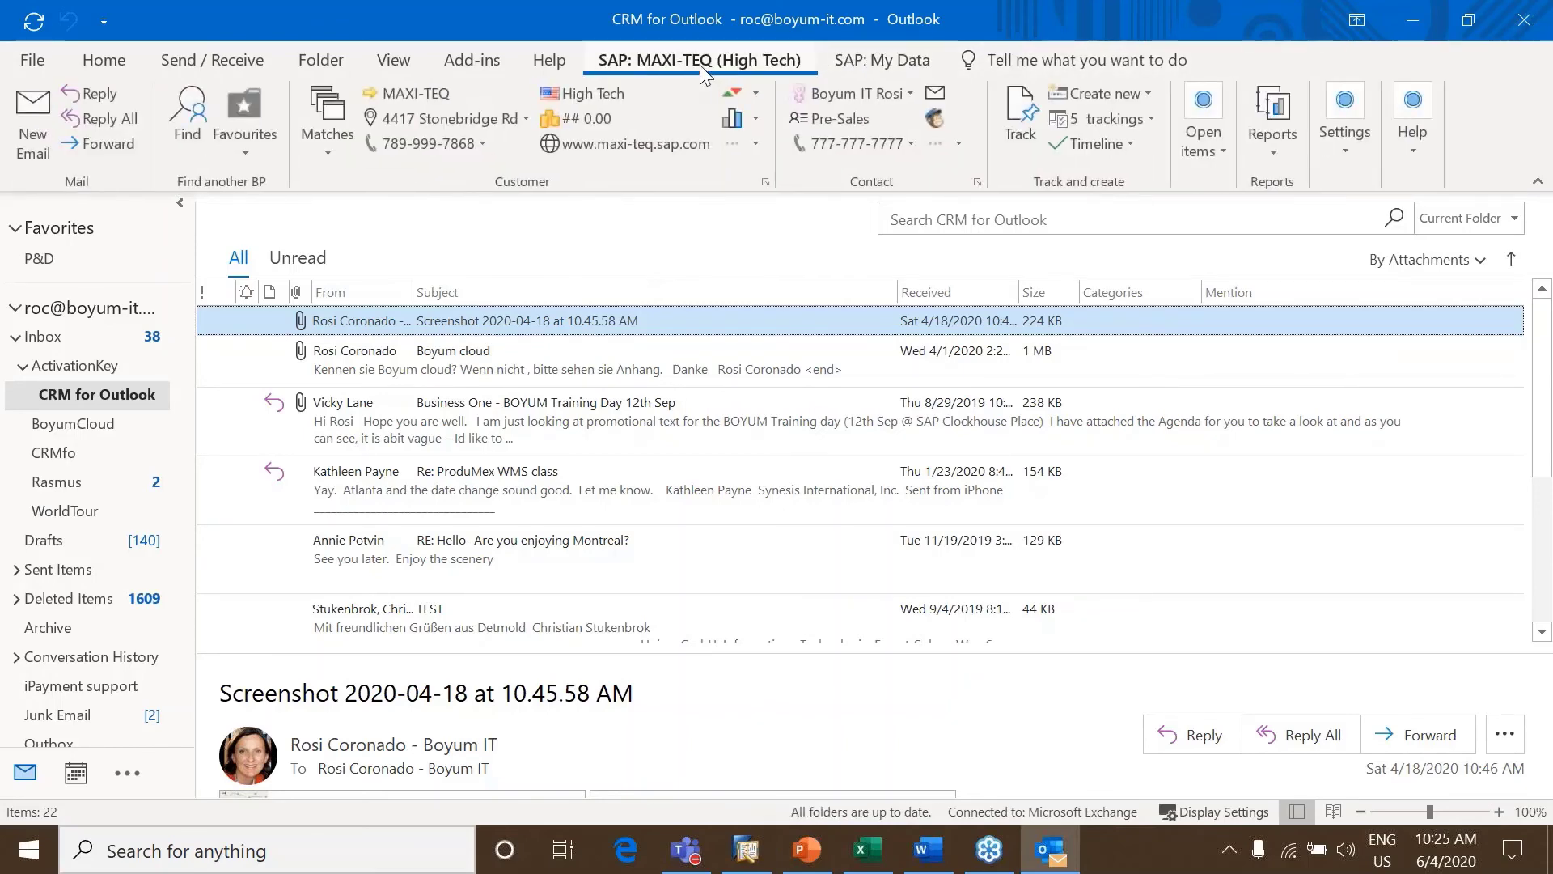
left_click(861, 63)
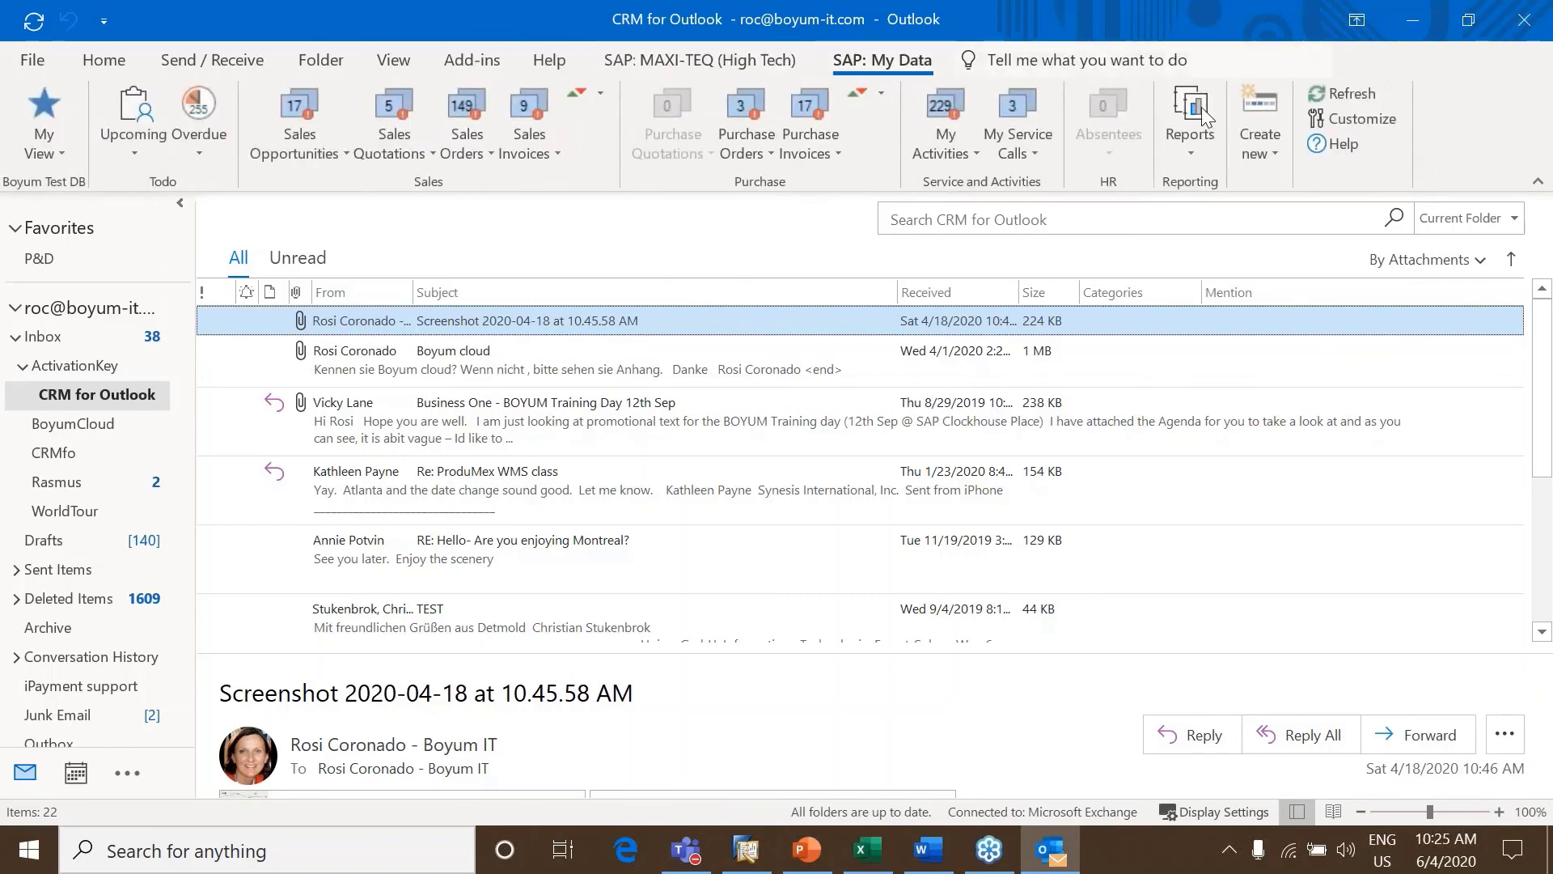
left_click(1189, 154)
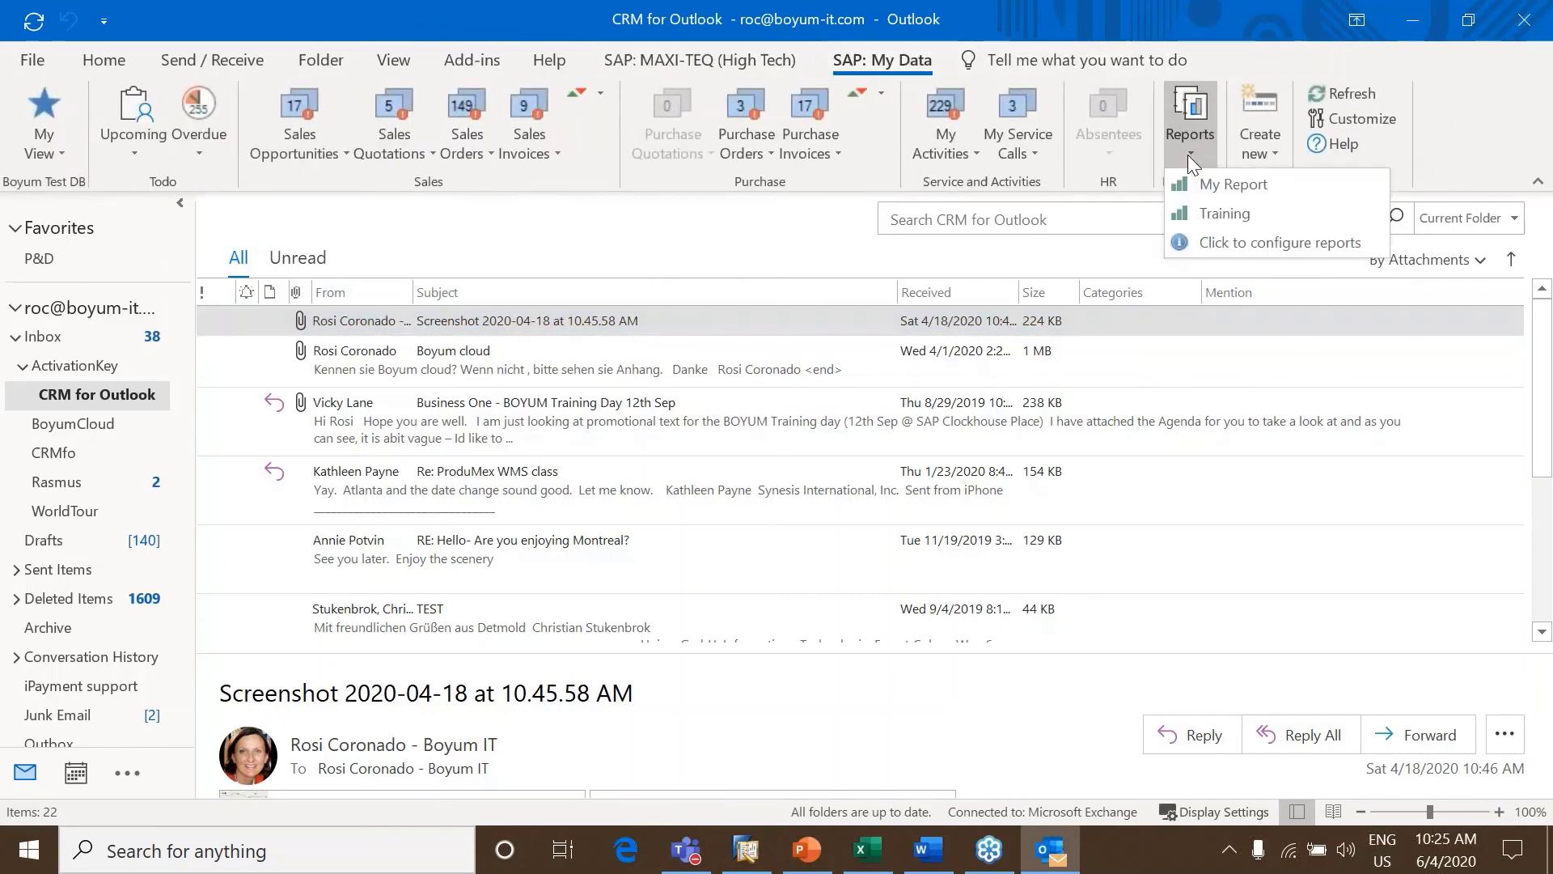
left_click(1227, 212)
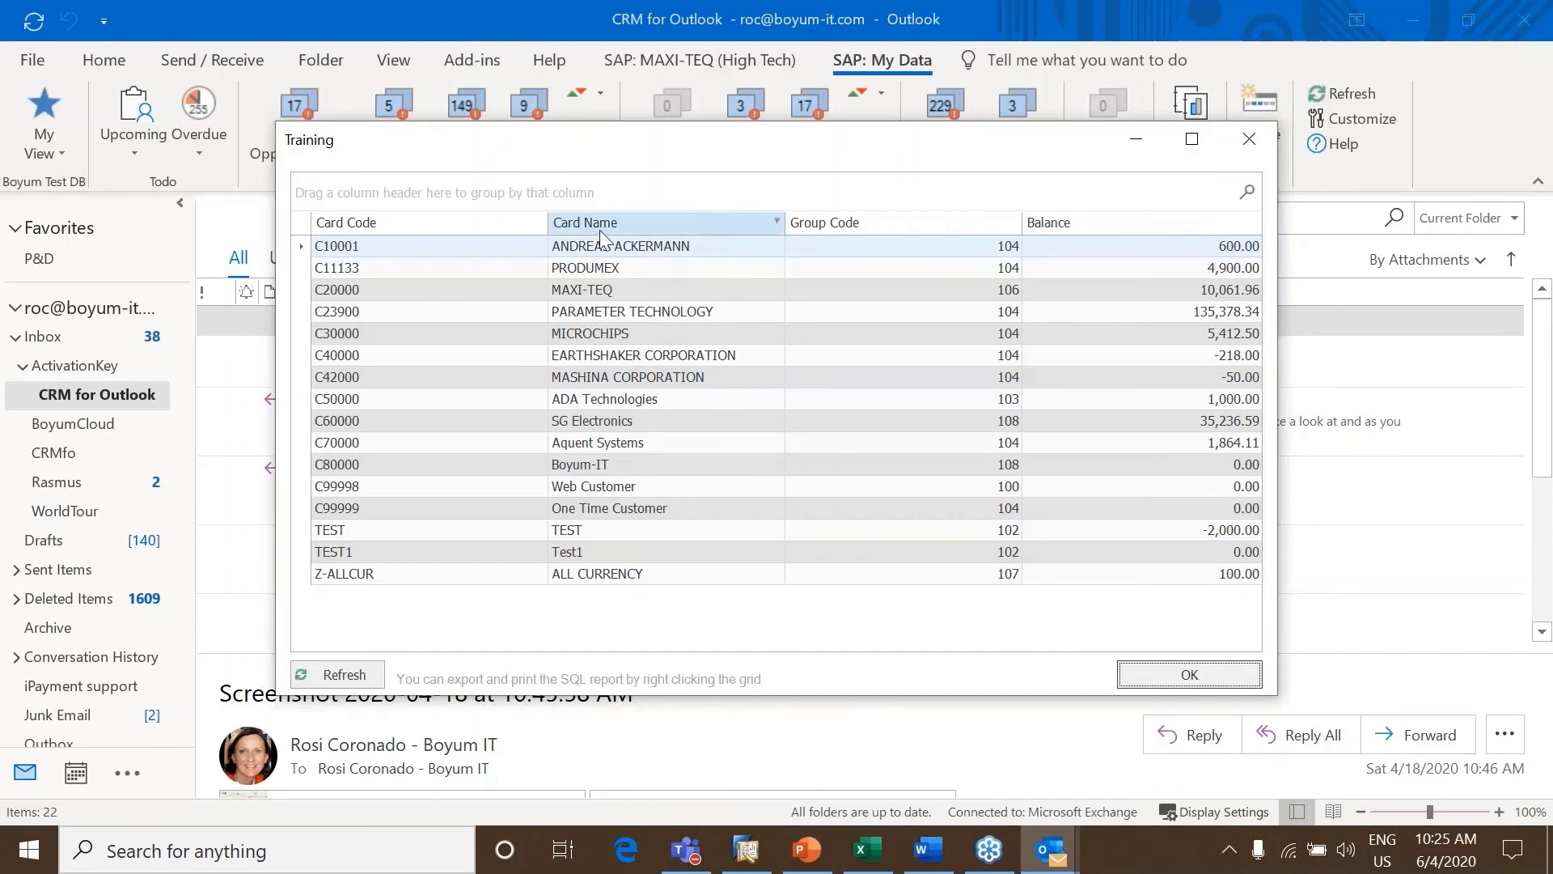
left_click(1263, 140)
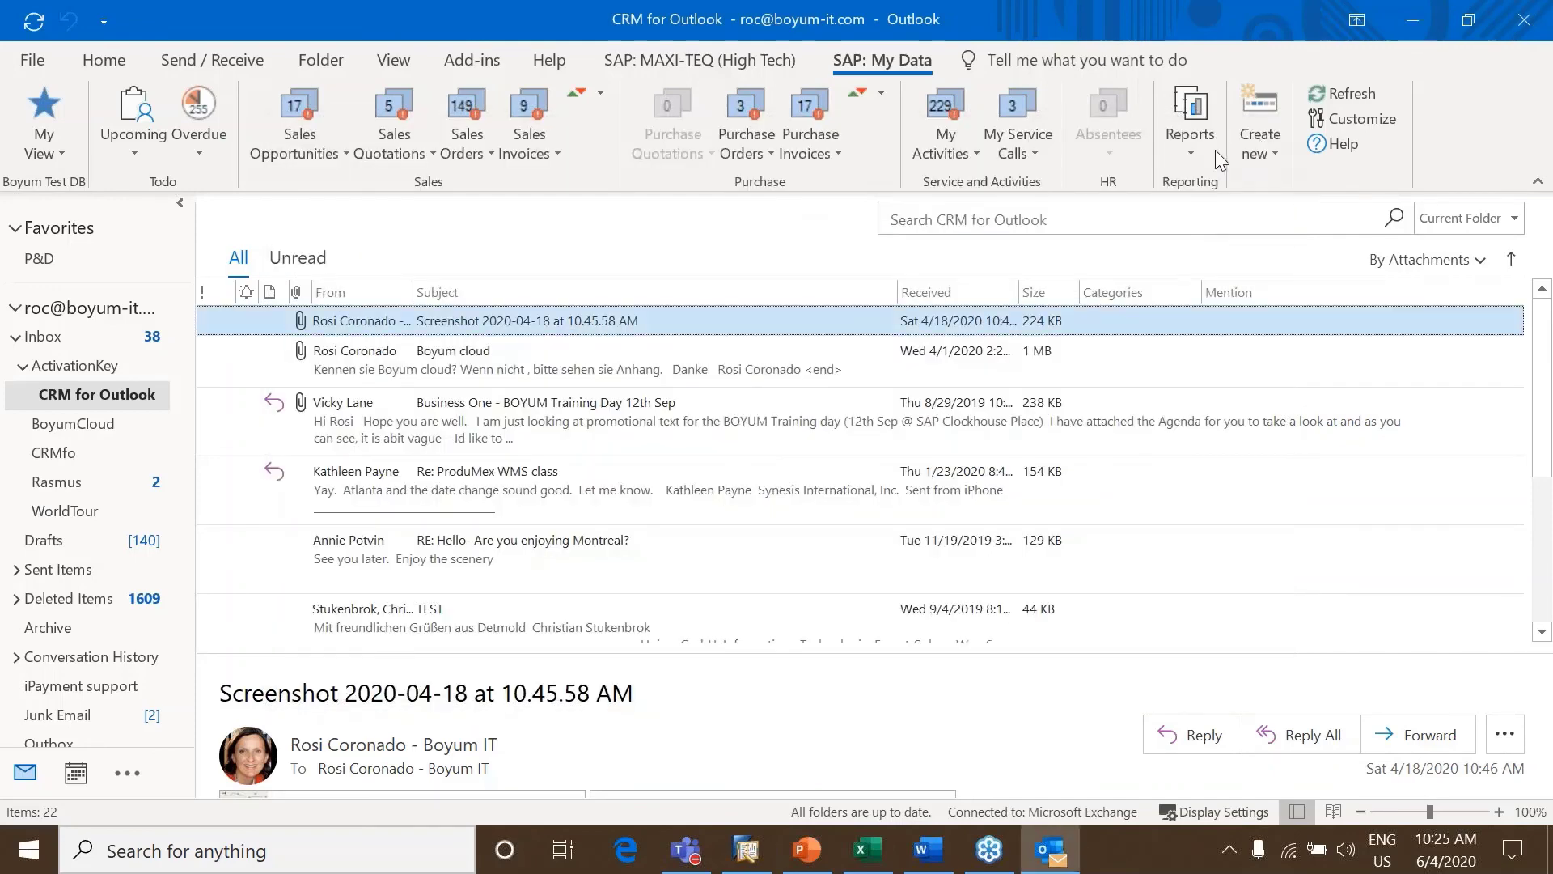
left_click(1198, 149)
left_click(1230, 182)
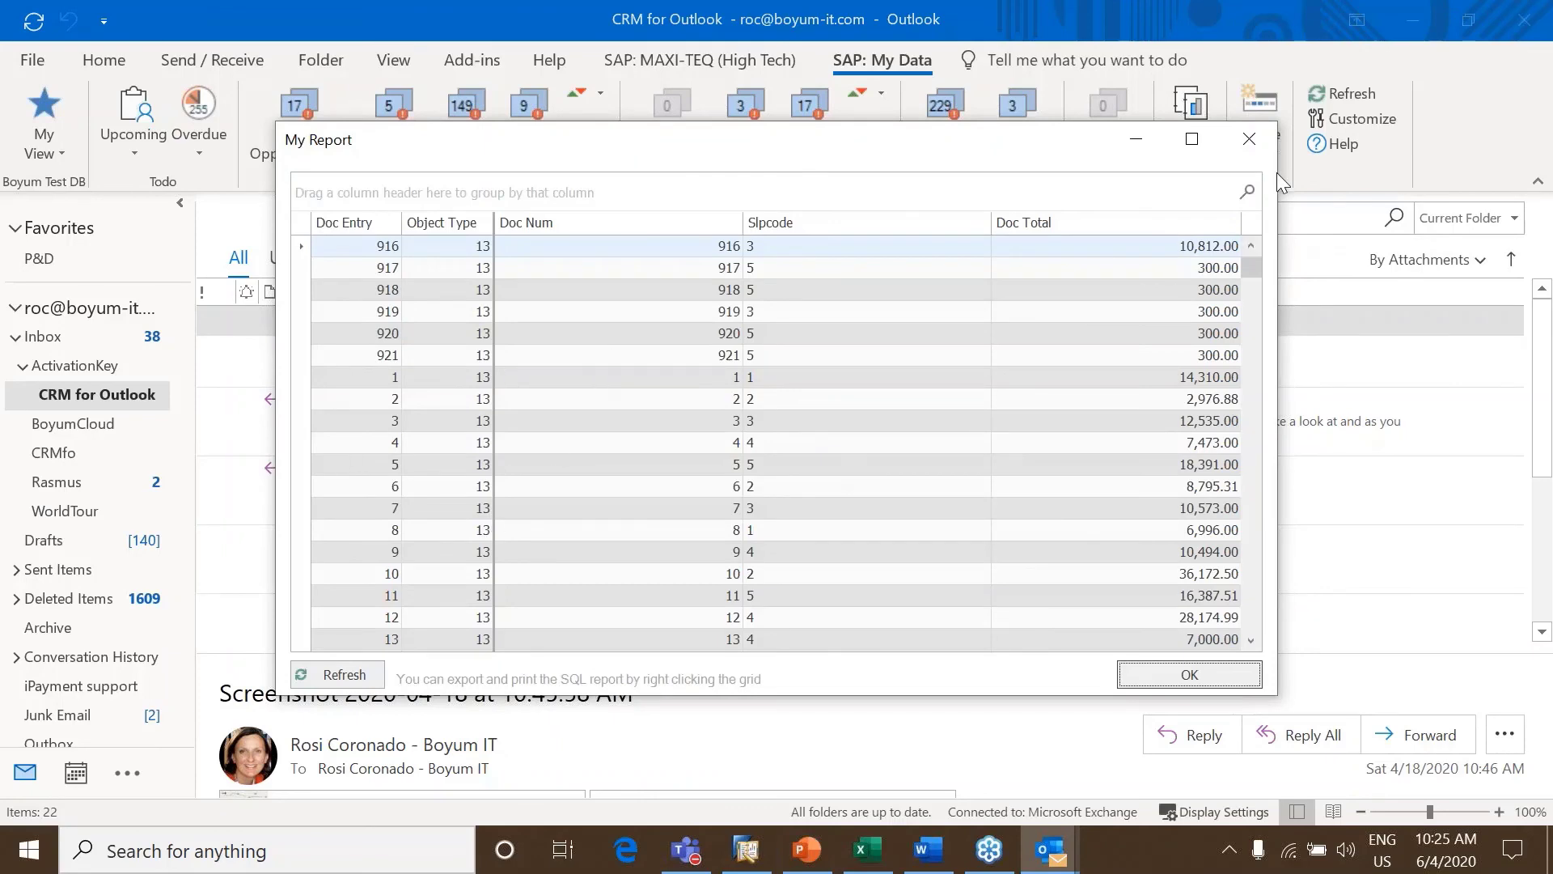
left_click(1252, 138)
Add another SQL report to the My Data reports using Training (UF-074) with the Chart view type
left_click(1187, 152)
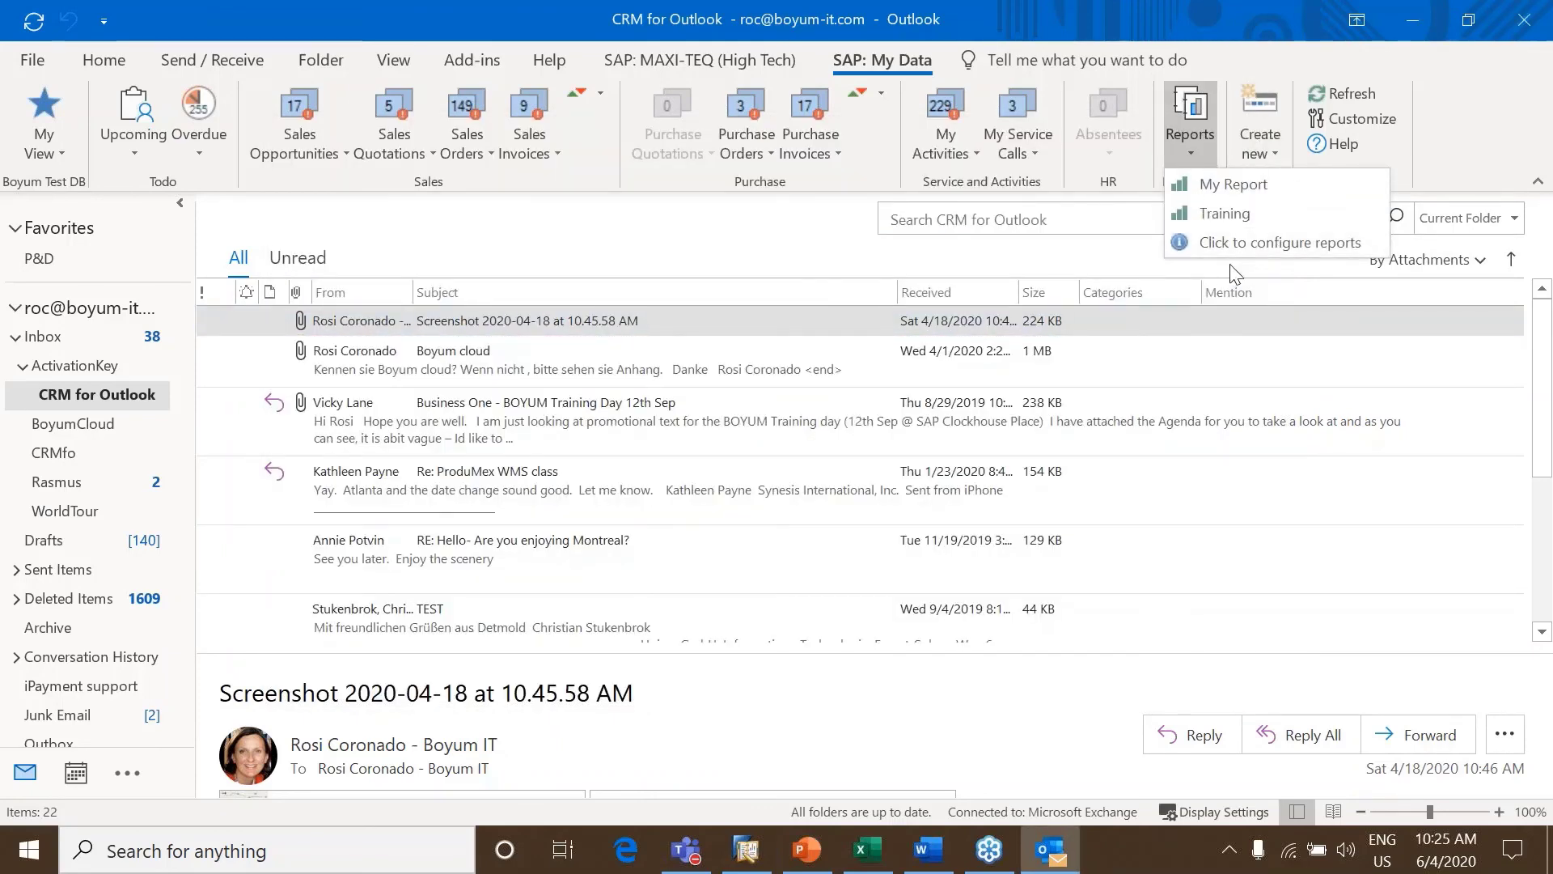
left_click(1239, 243)
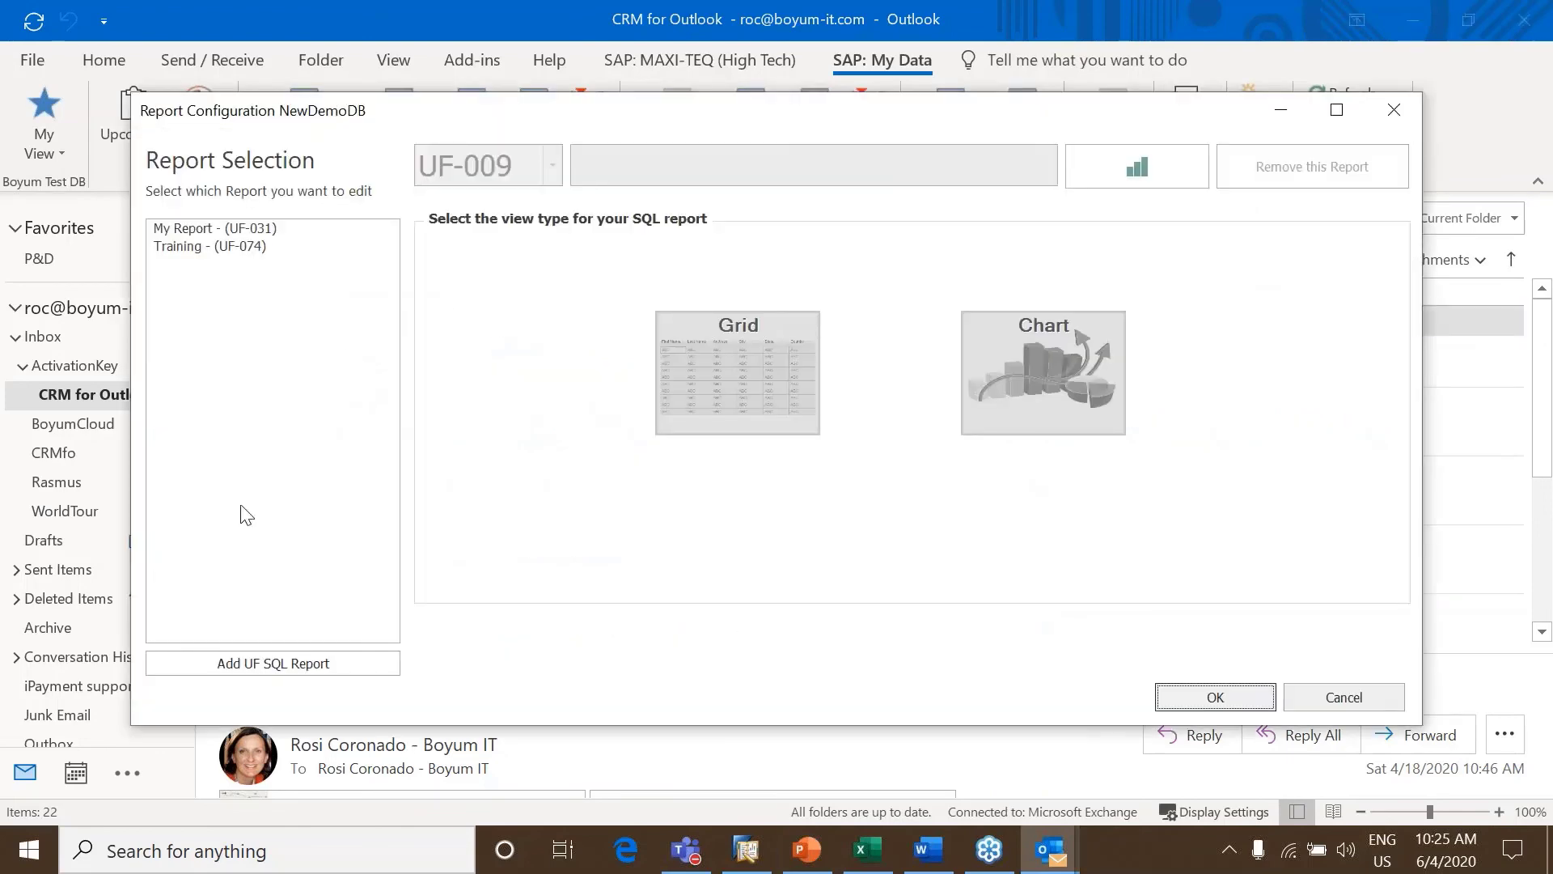
left_click(340, 669)
left_click(553, 165)
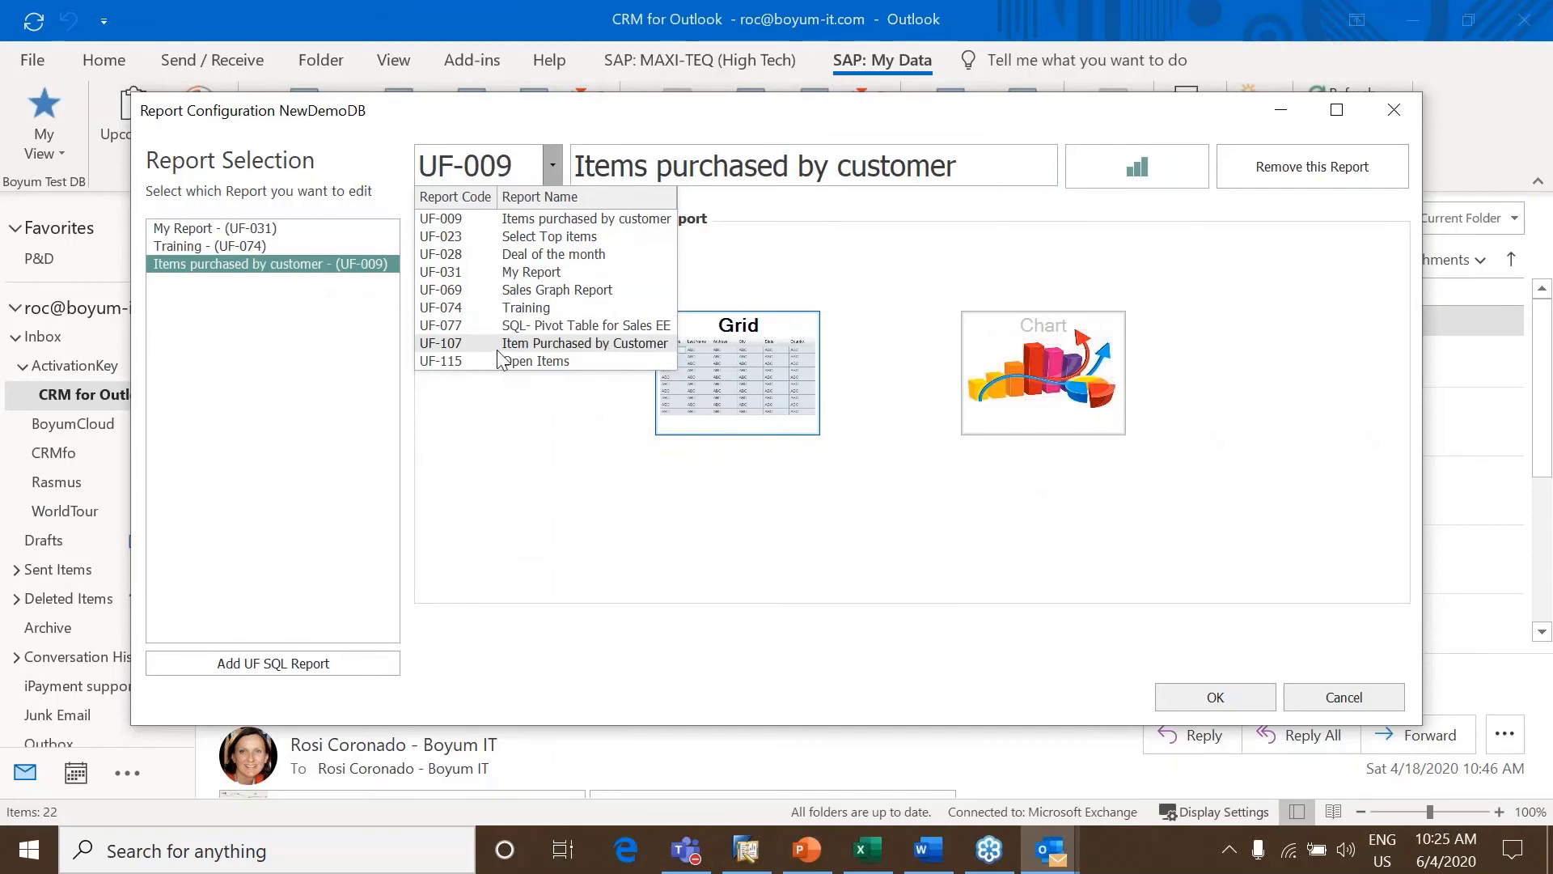
left_click(542, 309)
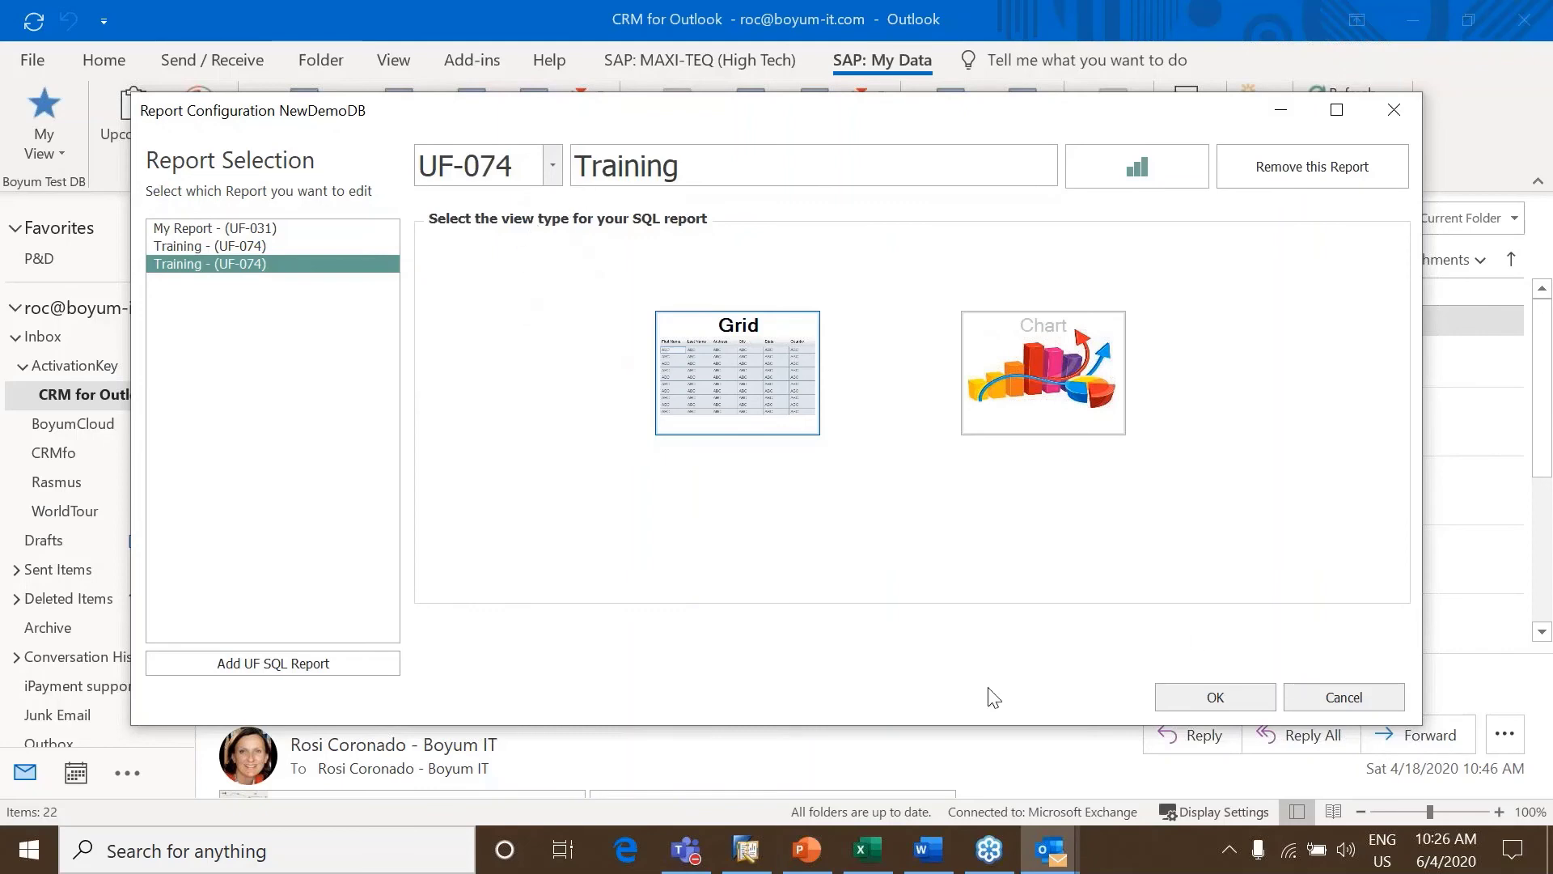
left_click(1080, 405)
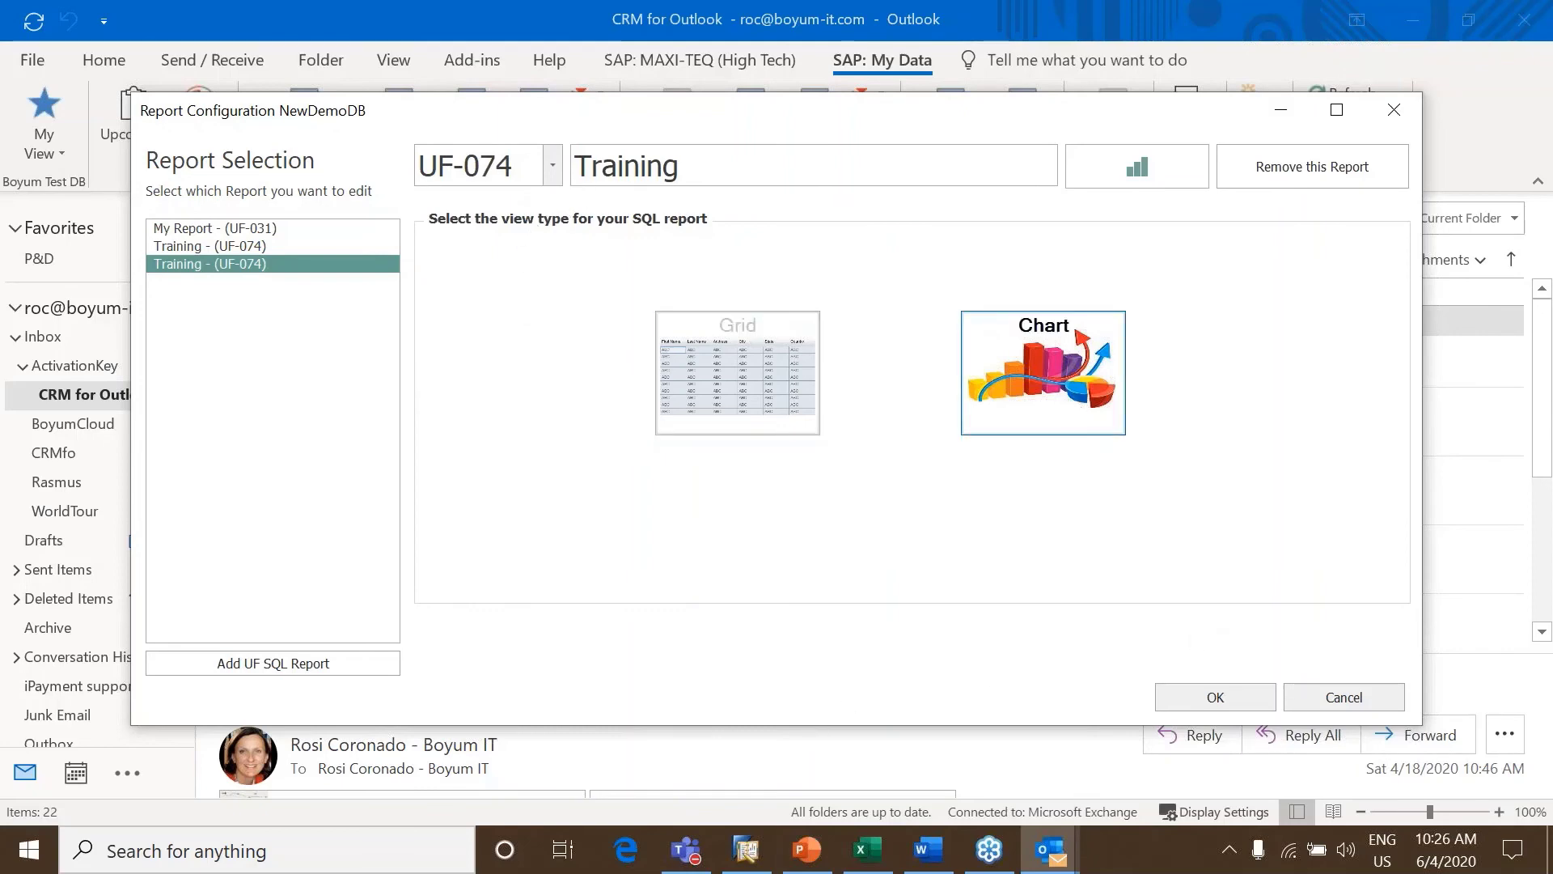
left_click(1236, 700)
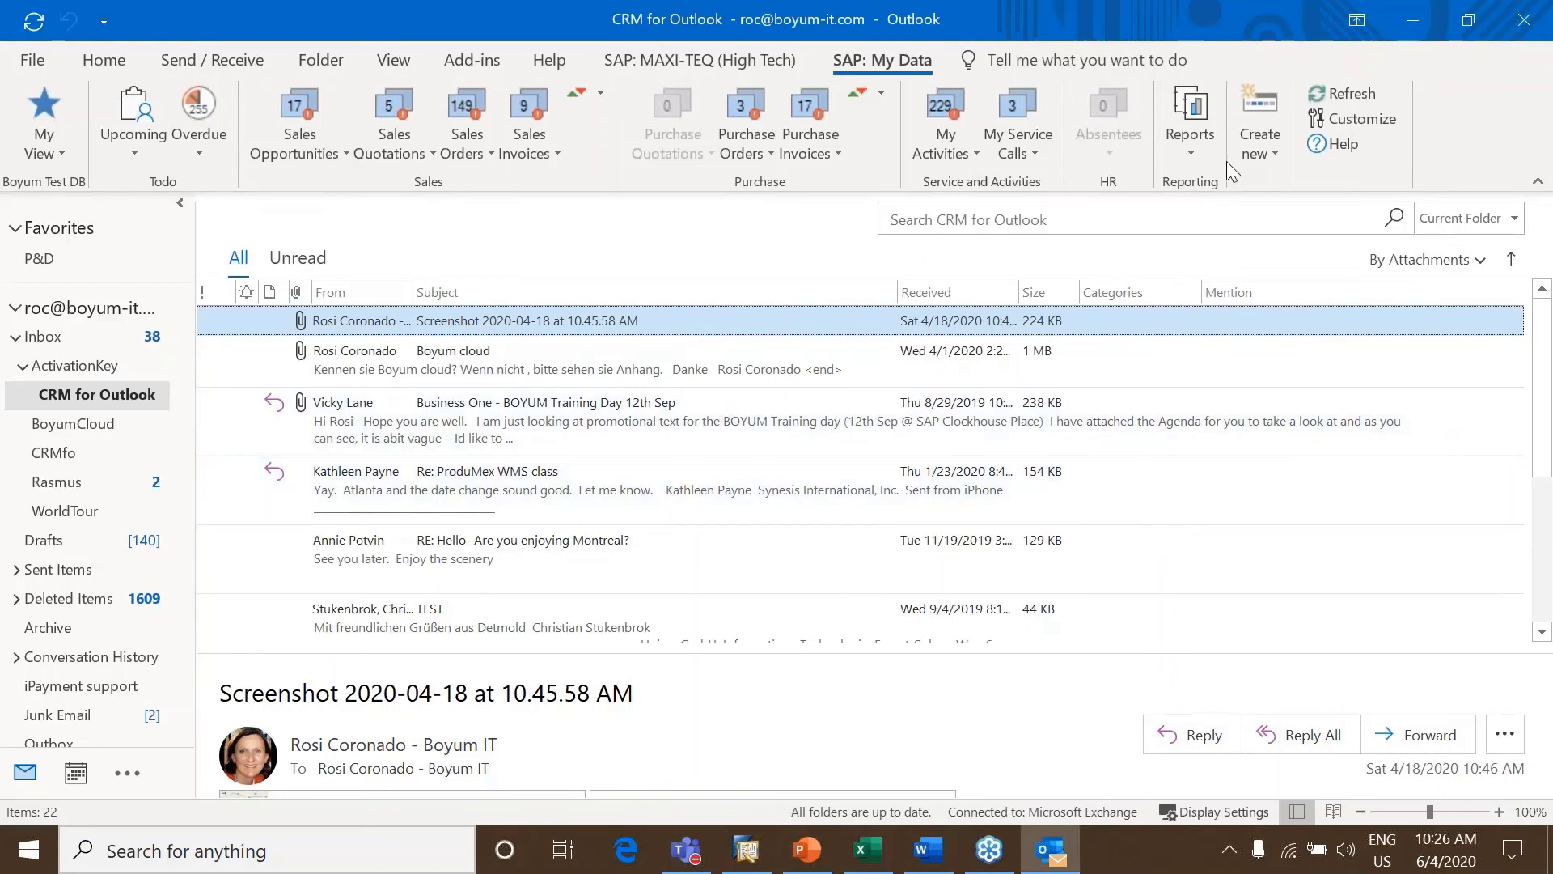
View the Training report from the My Data reports again and close it
left_click(1192, 155)
left_click(1192, 153)
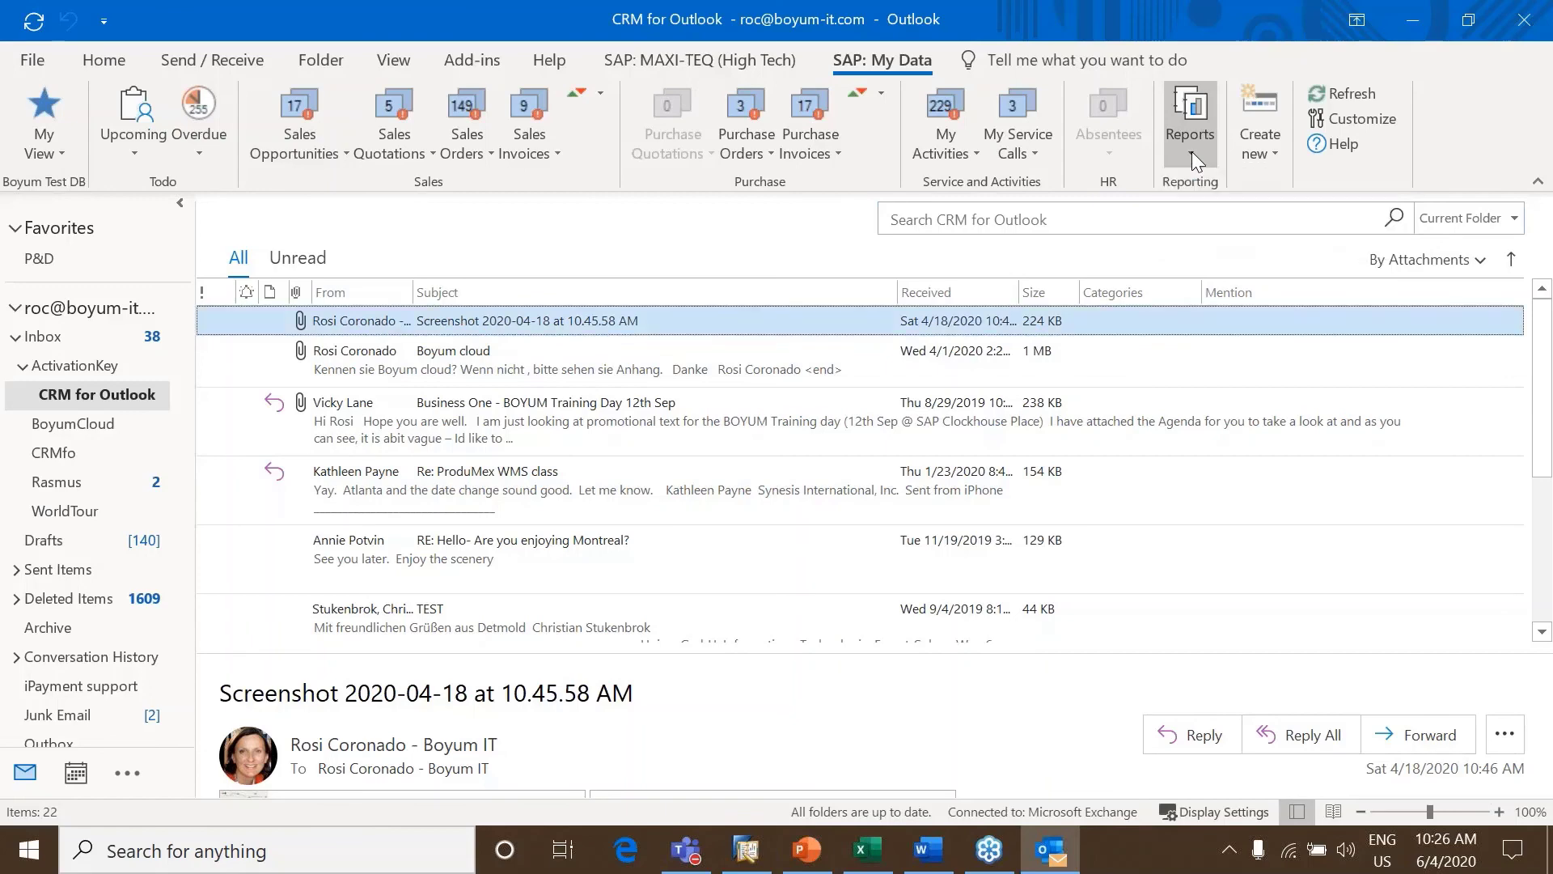
left_click(1187, 146)
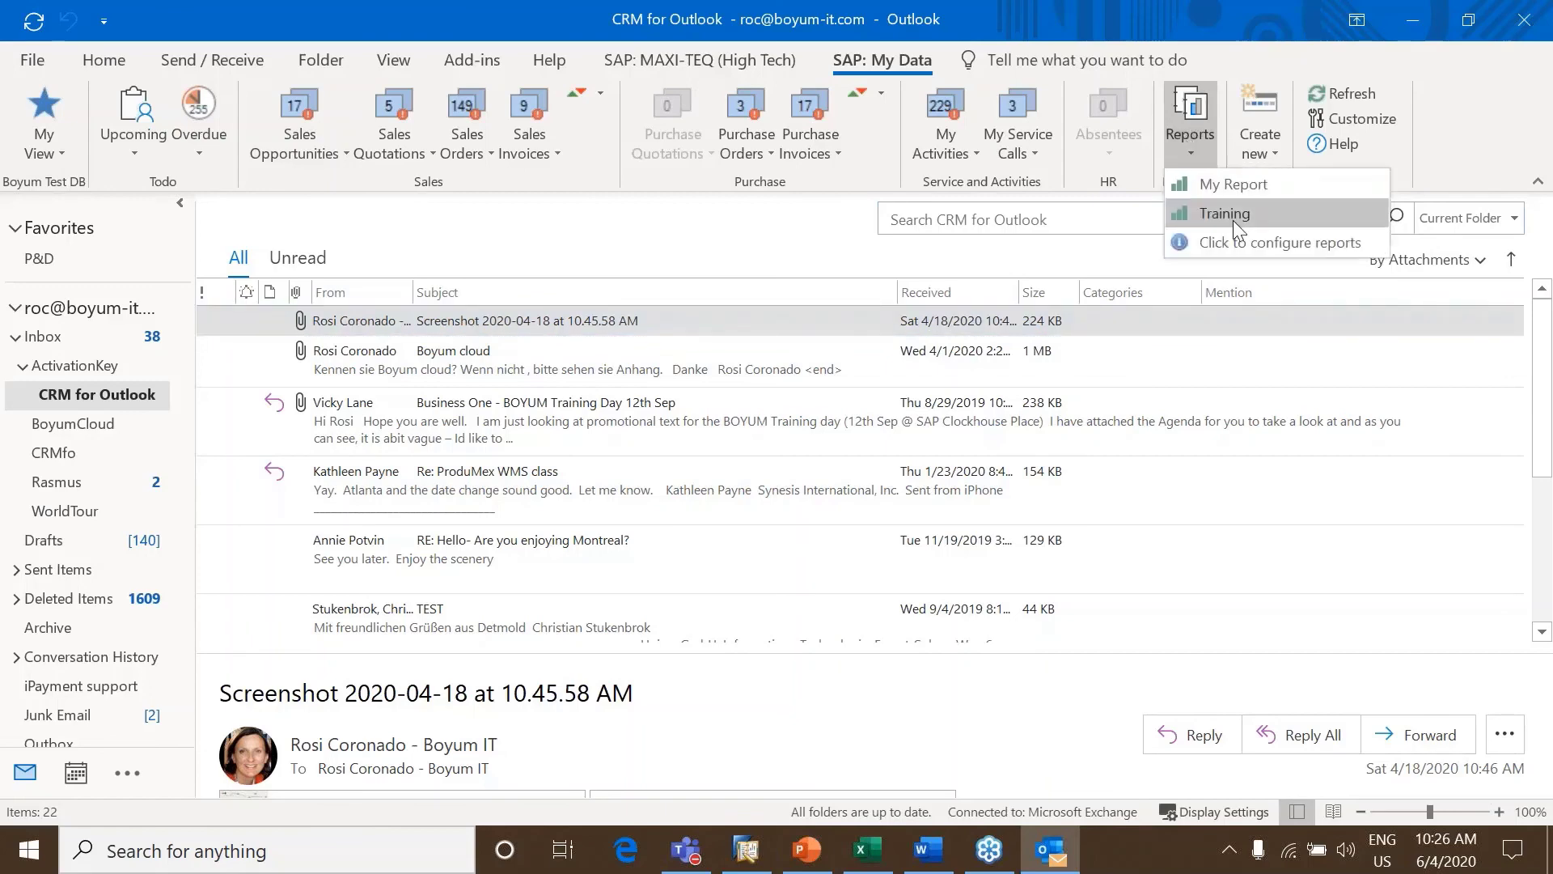
left_click(1233, 218)
left_click(1254, 137)
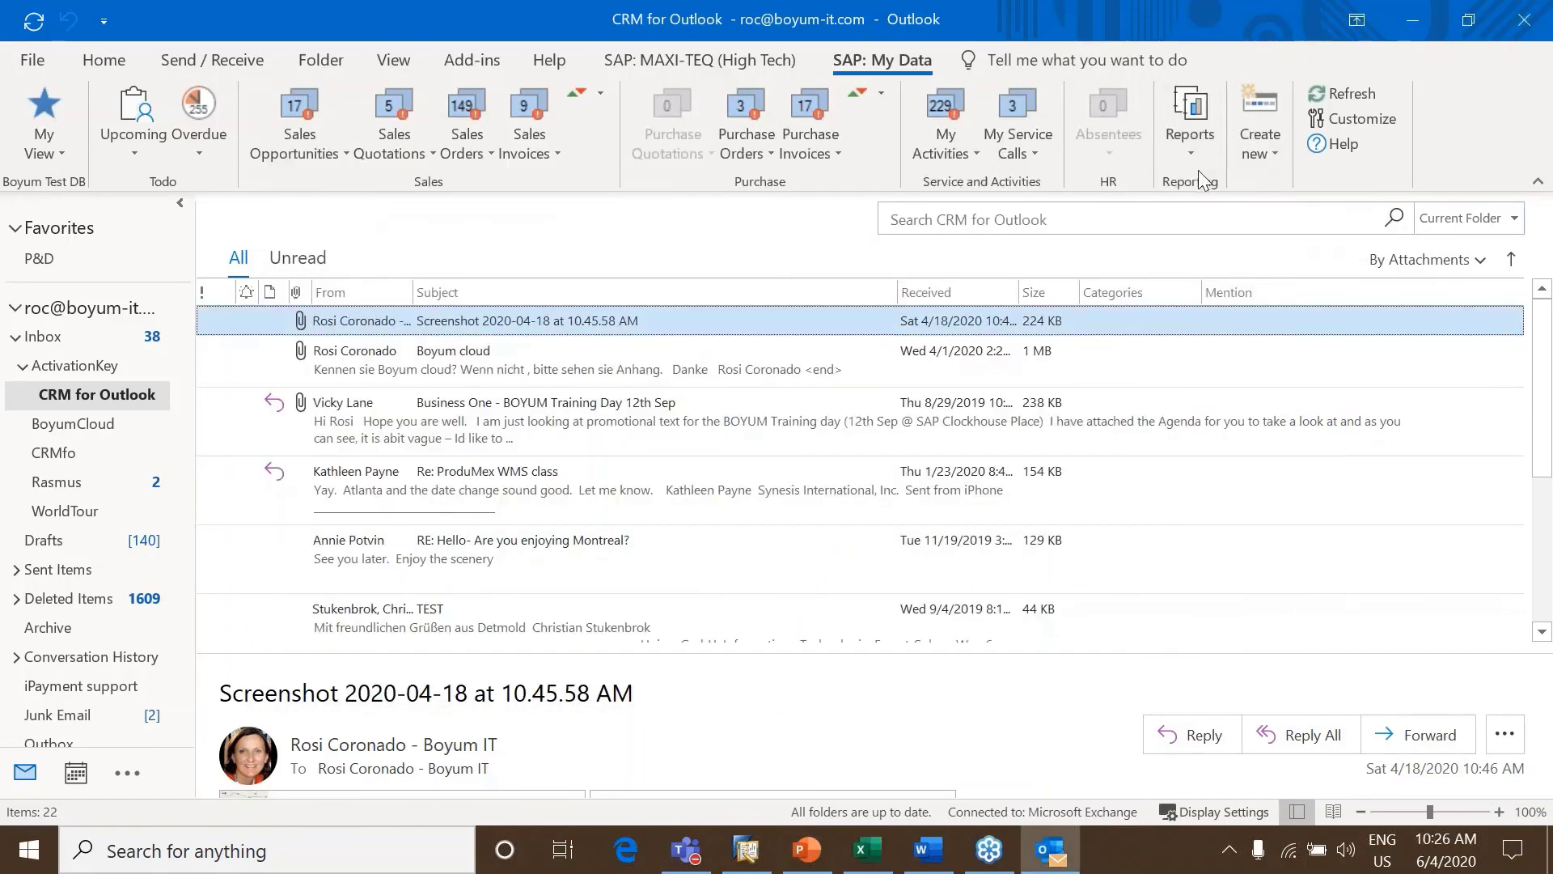
Check the view type of the second Training (UF-074) entry in the My Data report configuration
left_click(1194, 162)
left_click(1228, 242)
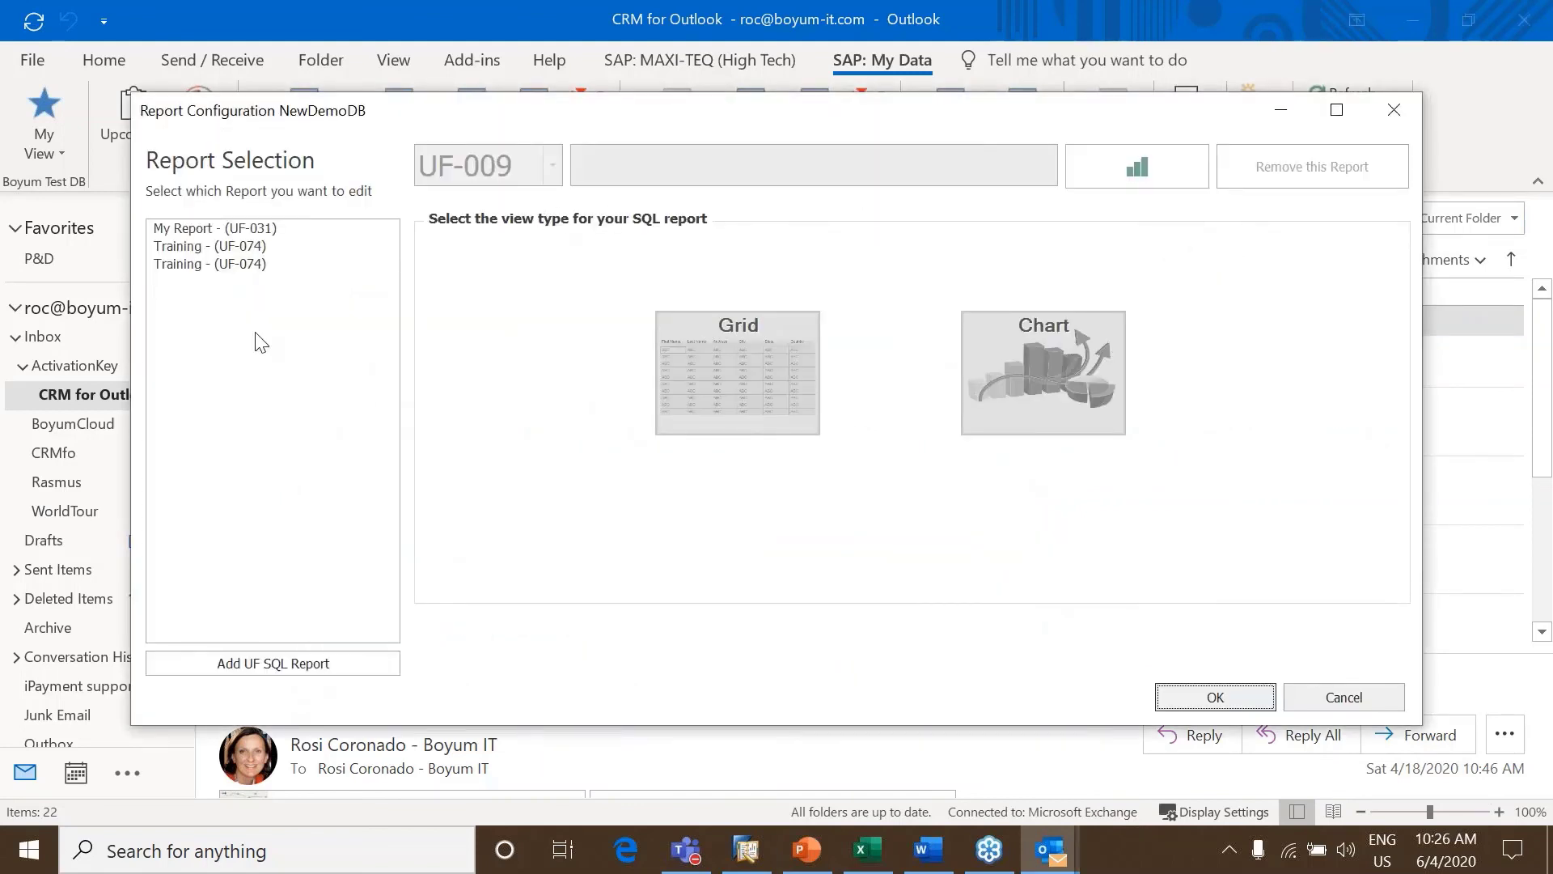
left_click(206, 268)
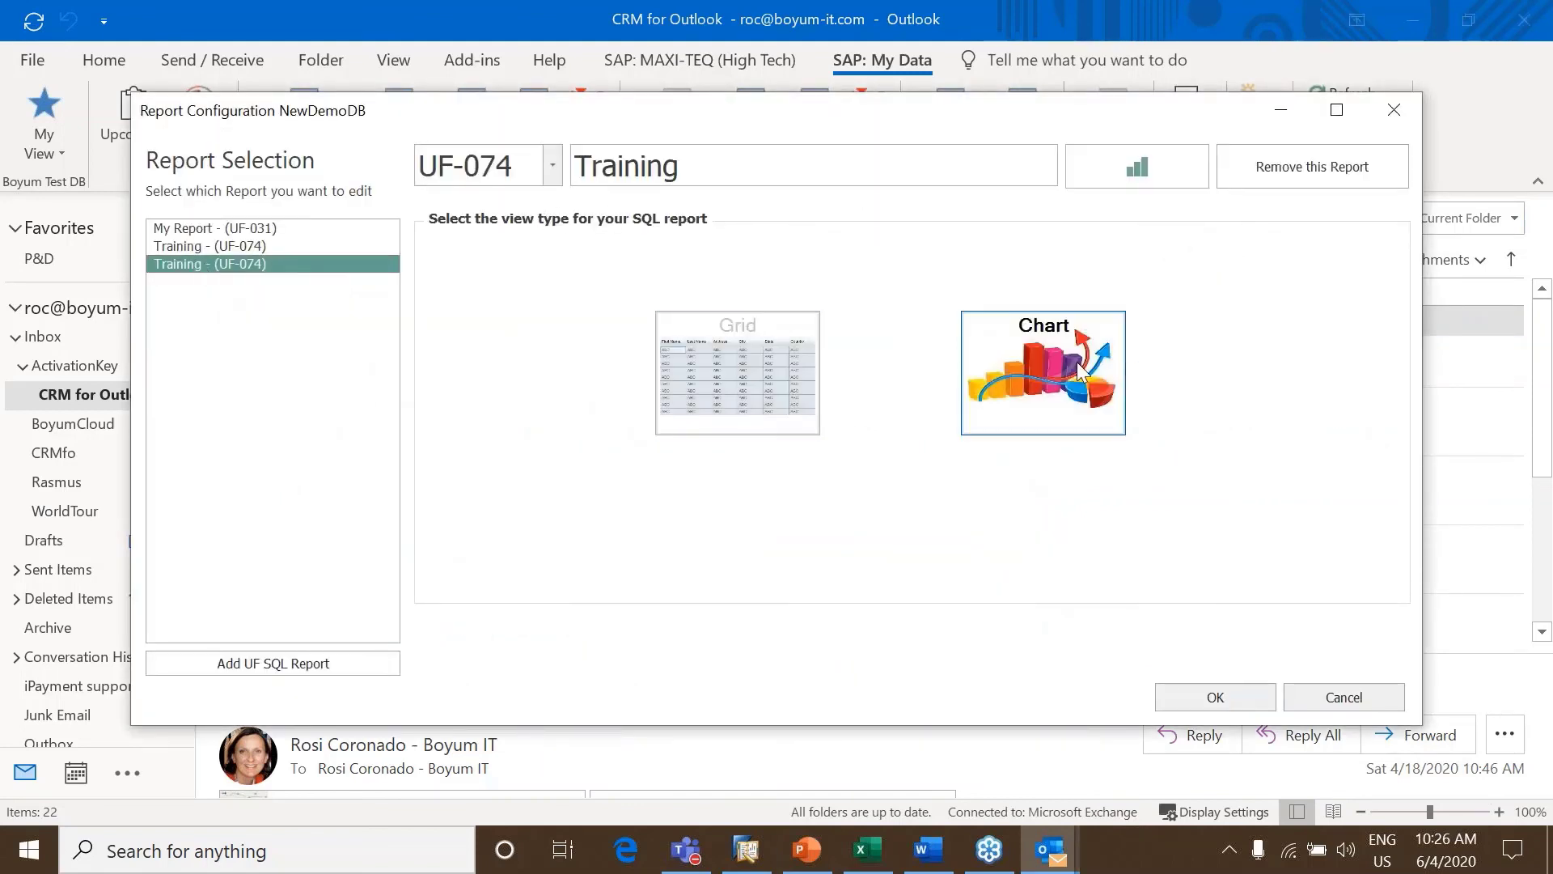
left_click(1239, 703)
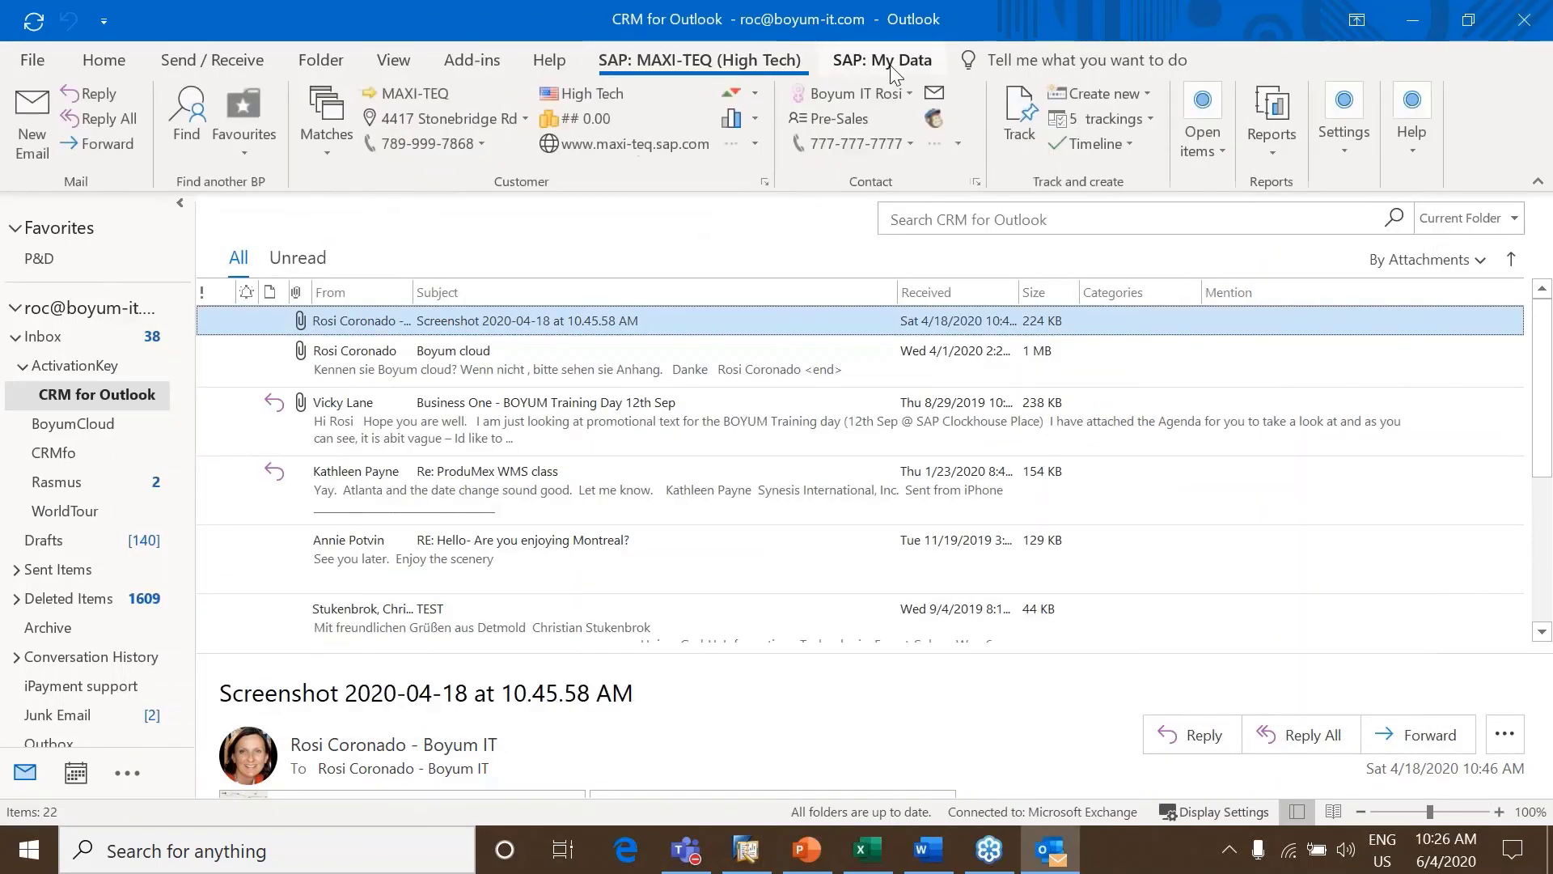
Review the reports and the options for creating new records in My Data, comparing them with MAXI-TEQ's customer data
left_click(1188, 147)
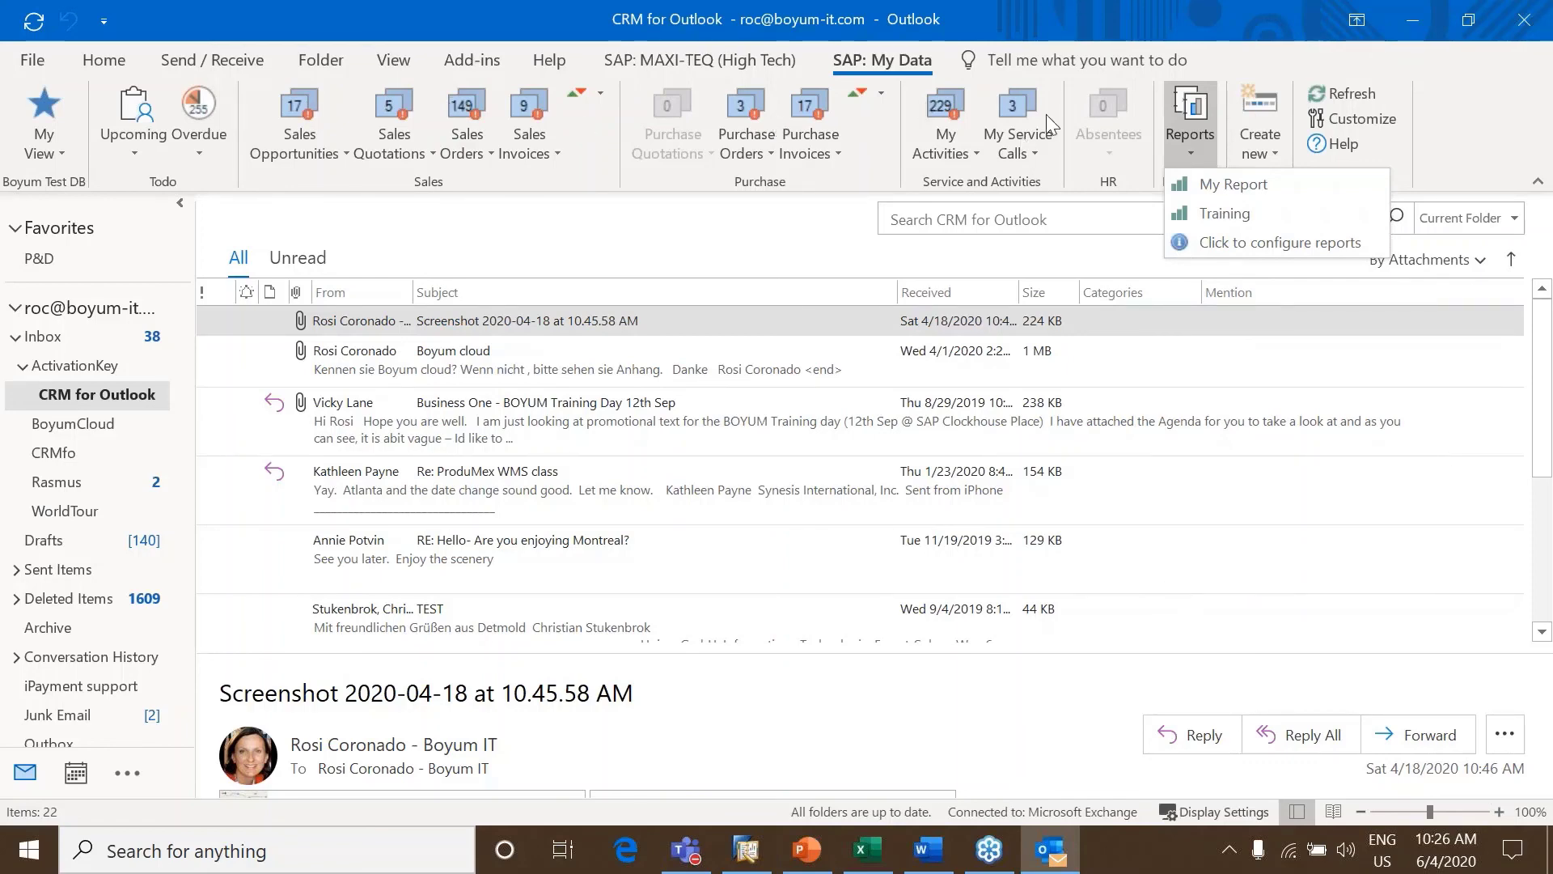
left_click(643, 63)
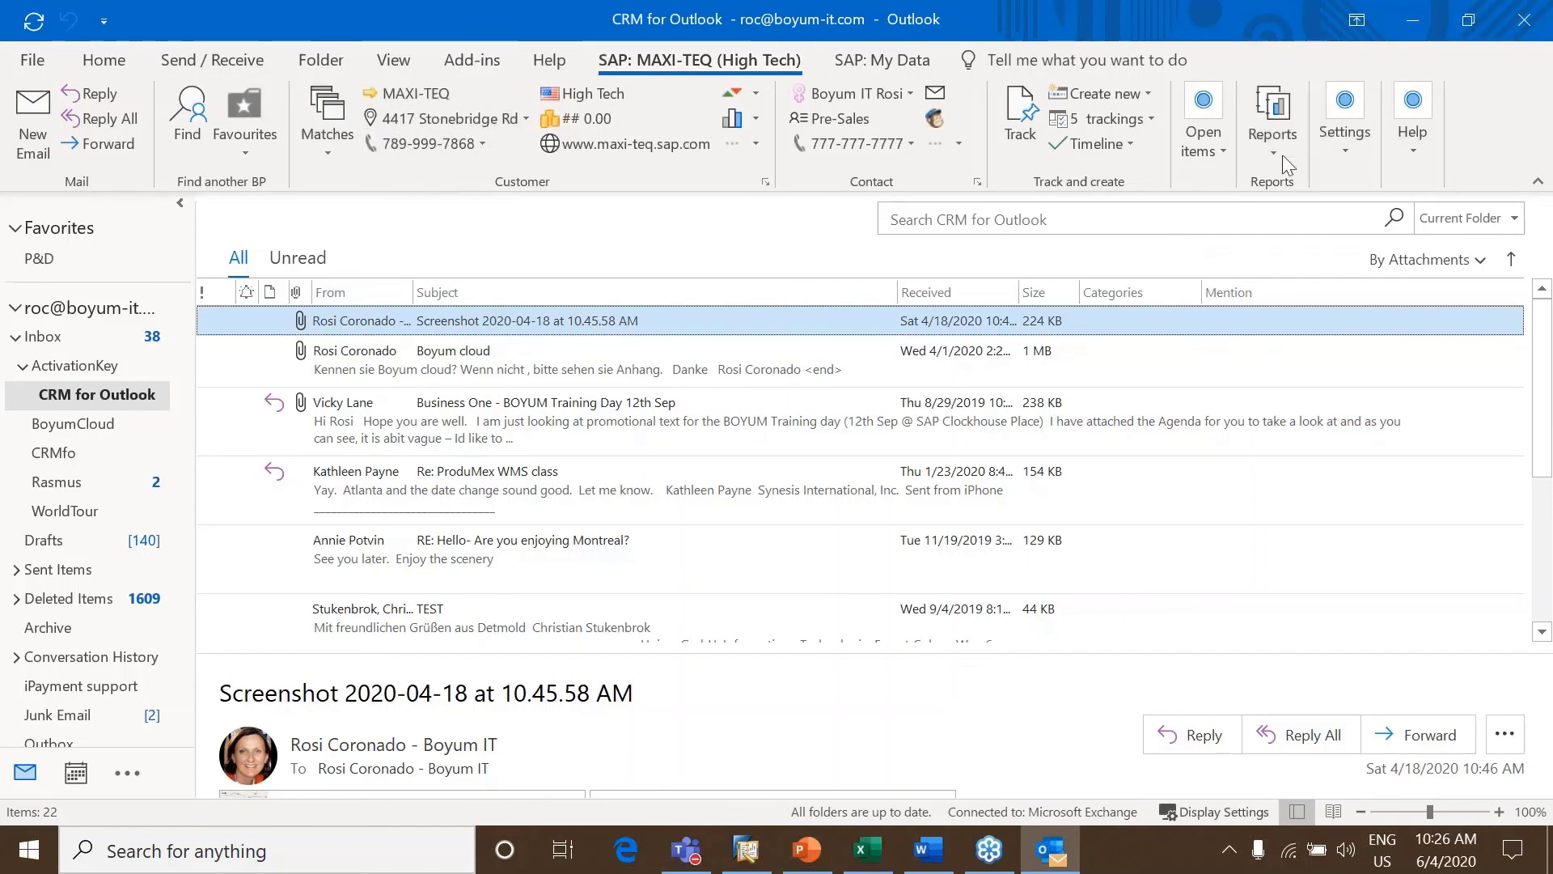
left_click(874, 64)
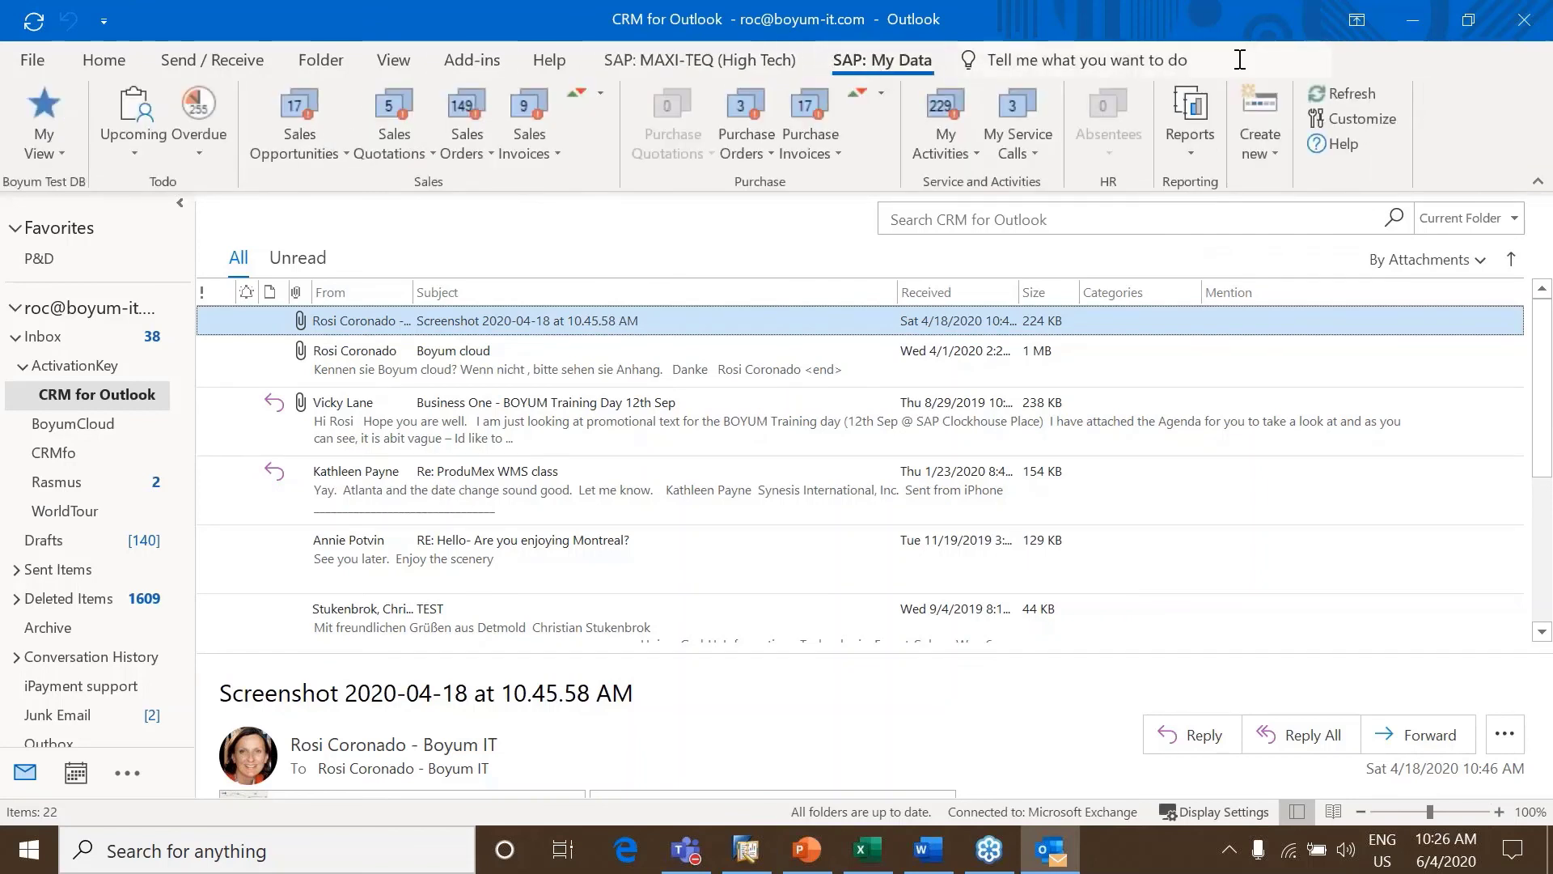
left_click(1272, 156)
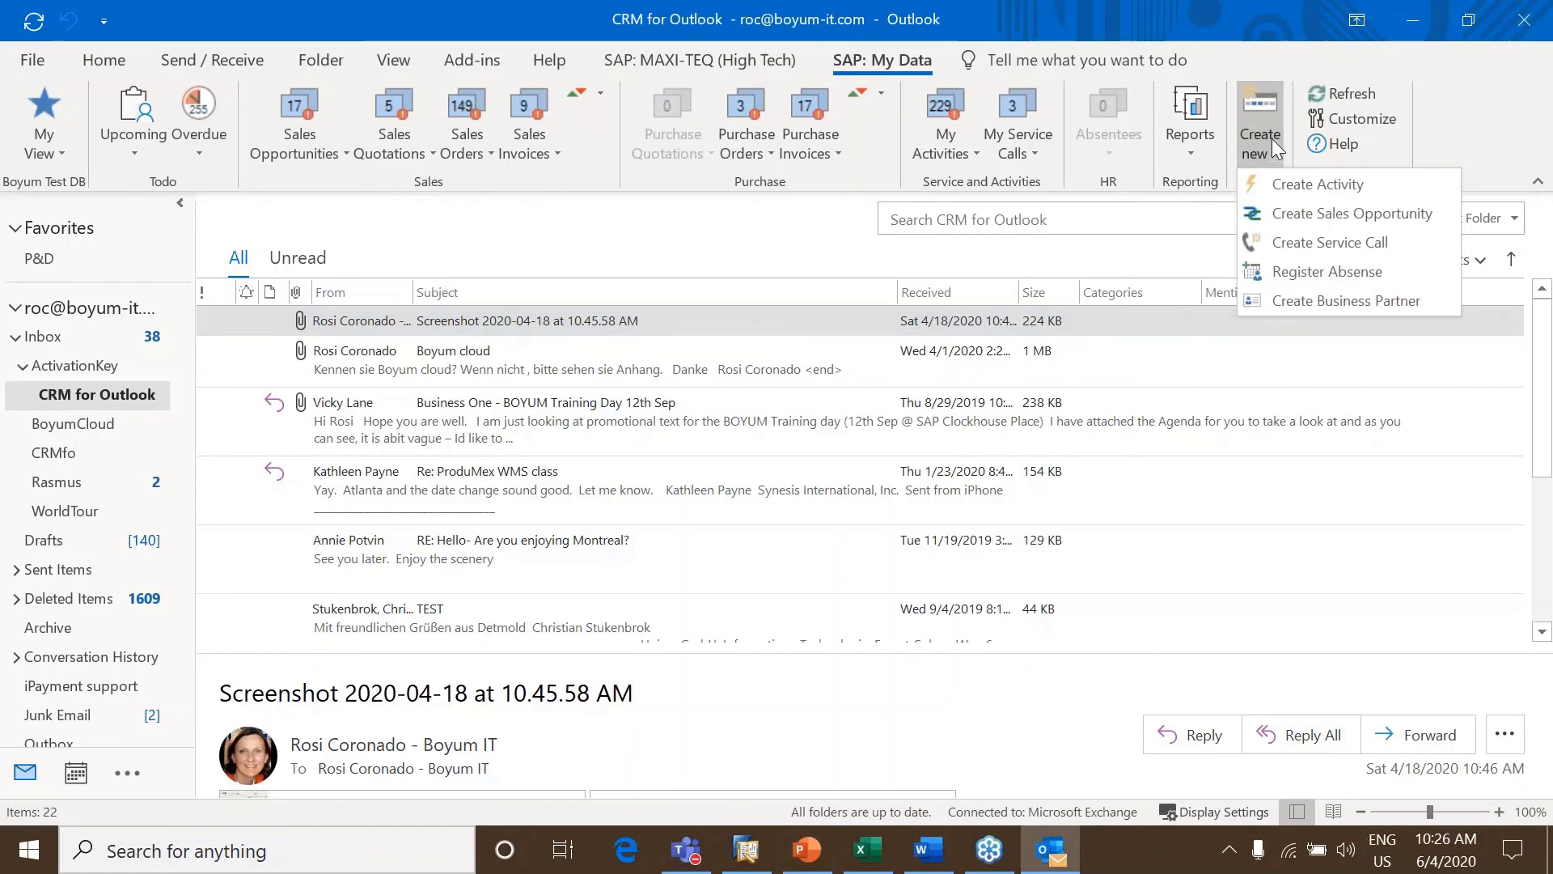
left_click(820, 207)
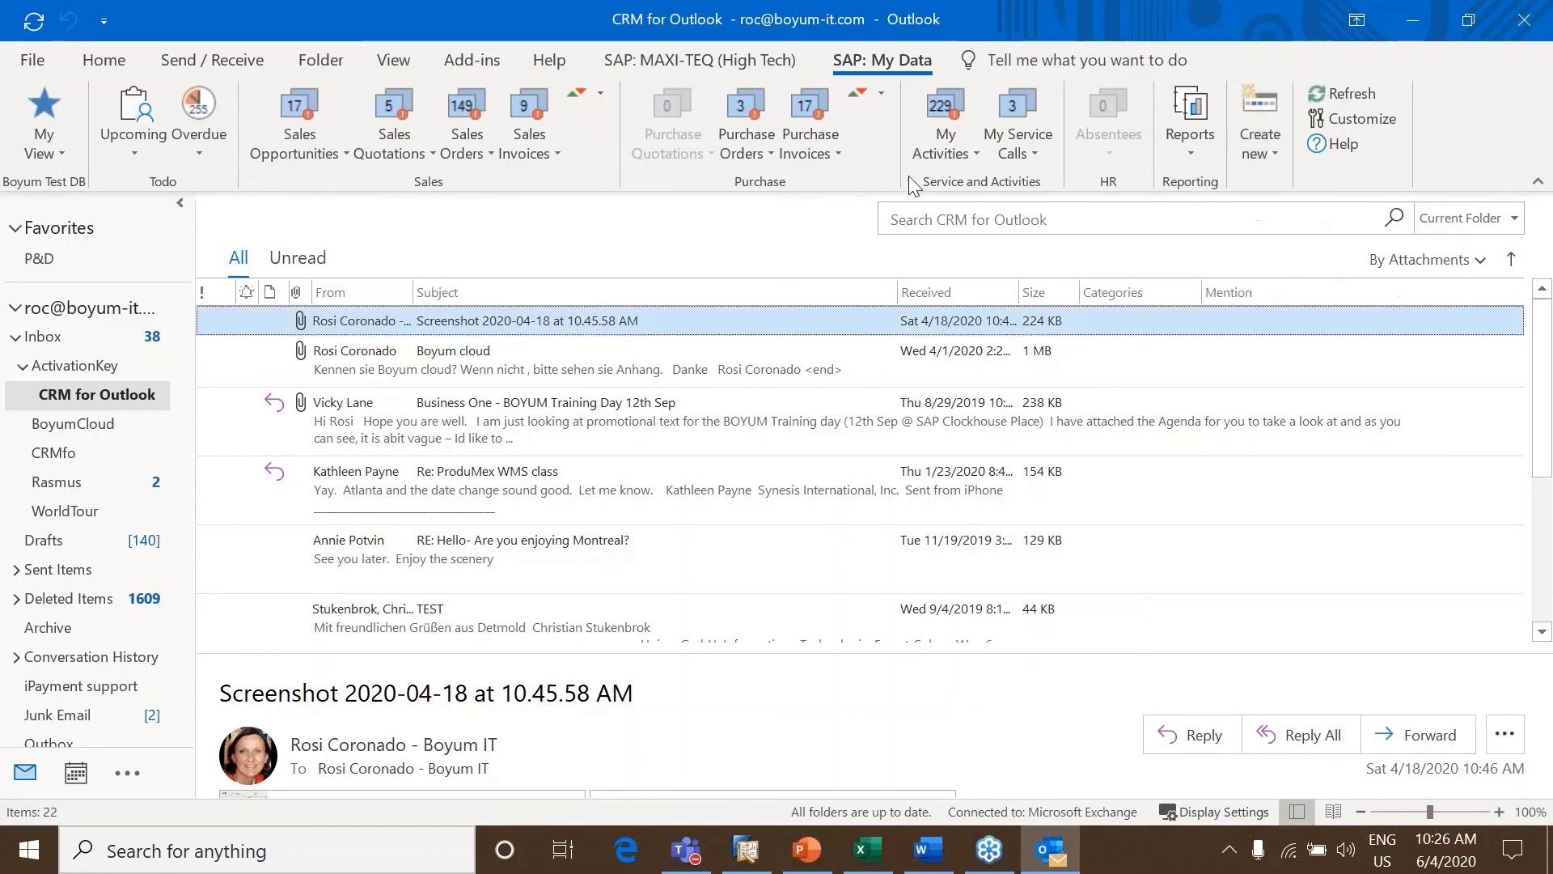
left_click(1198, 153)
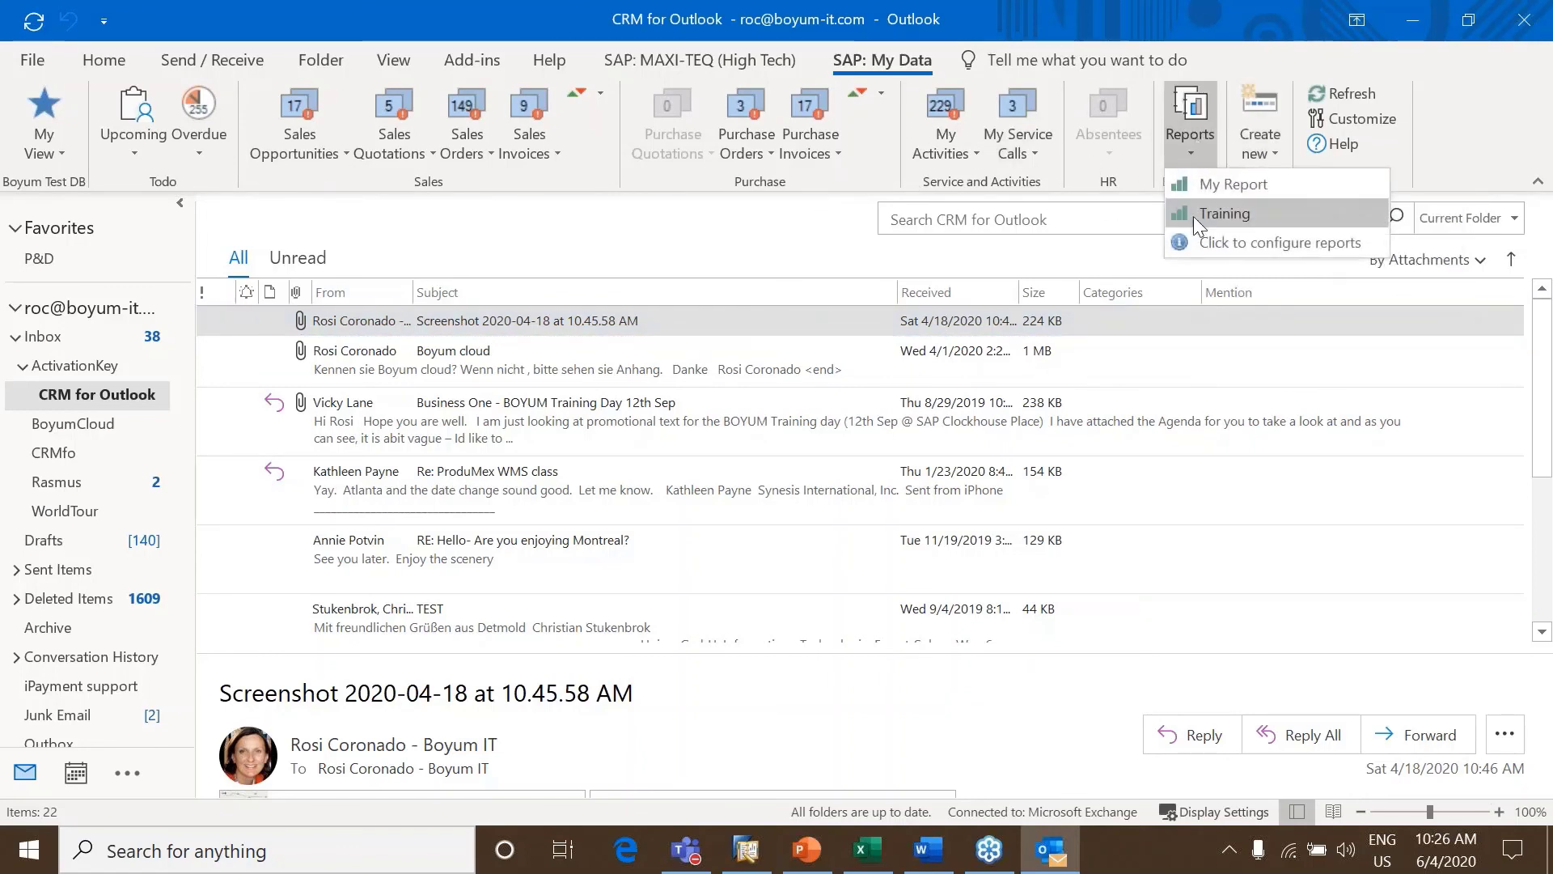
left_click(767, 225)
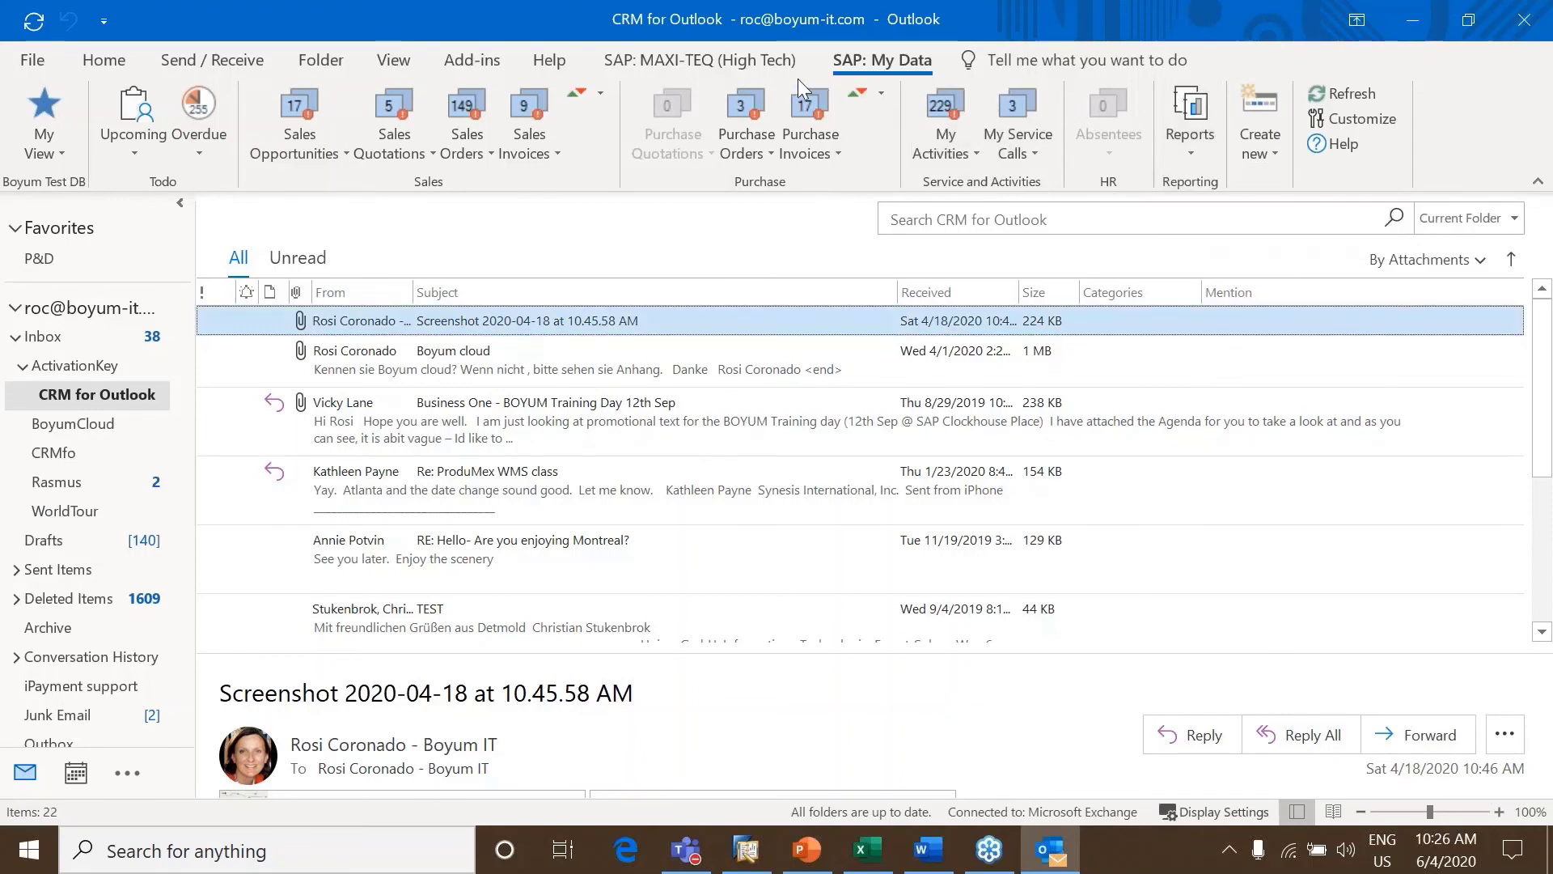
Open the Sales Report for the customer MAXI-TEQ
left_click(684, 61)
left_click(1282, 164)
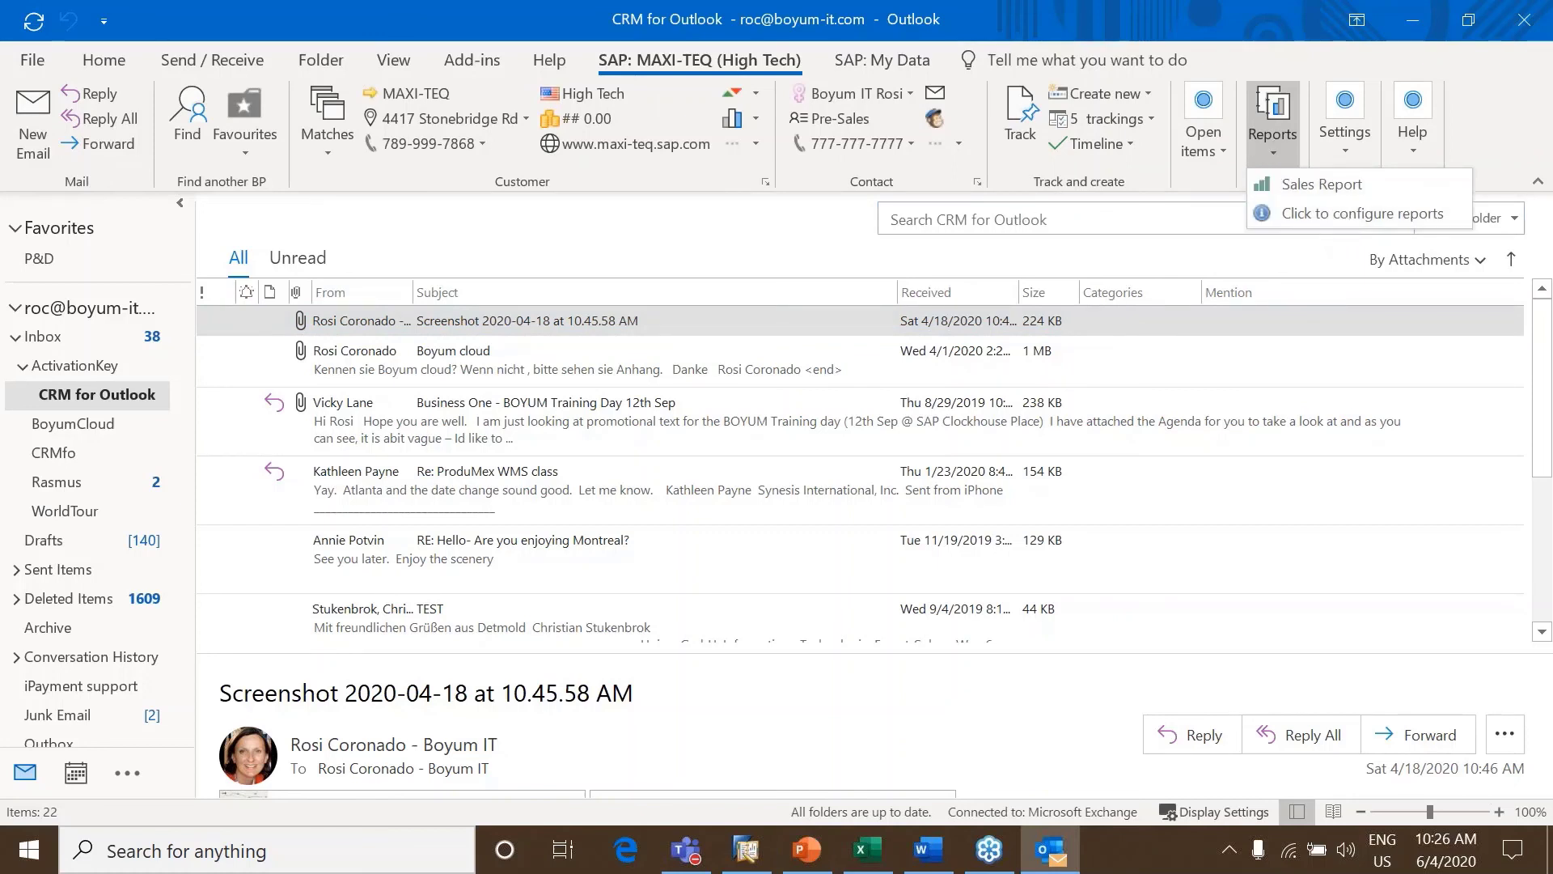
left_click(1322, 185)
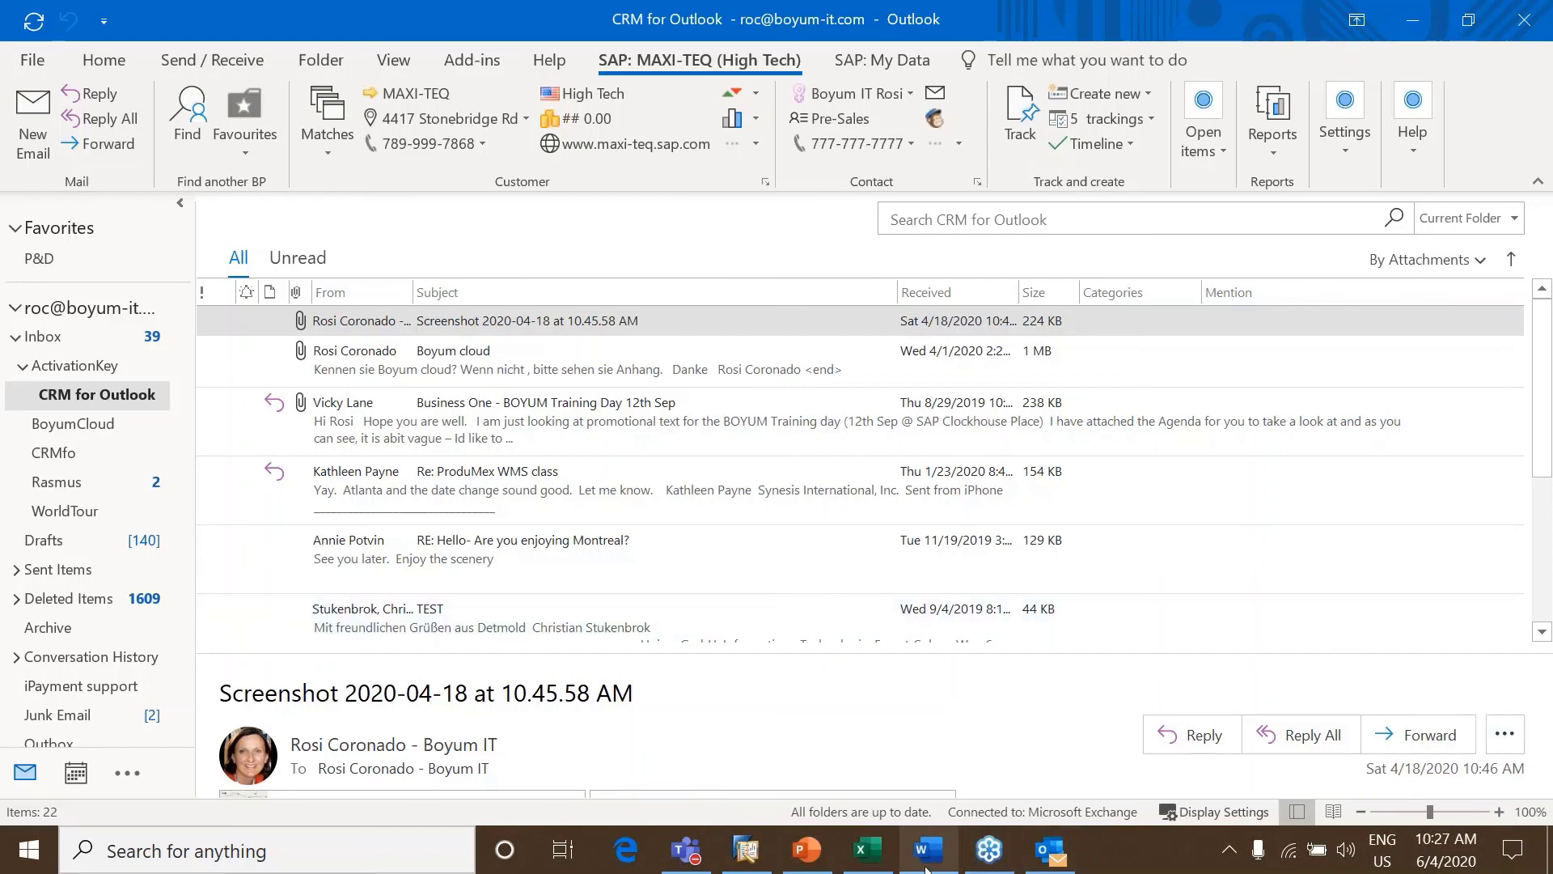
Switch to the PowerPoint slide show and advance to slide 7 about seeing personal data in the My Data tab
left_click(807, 850)
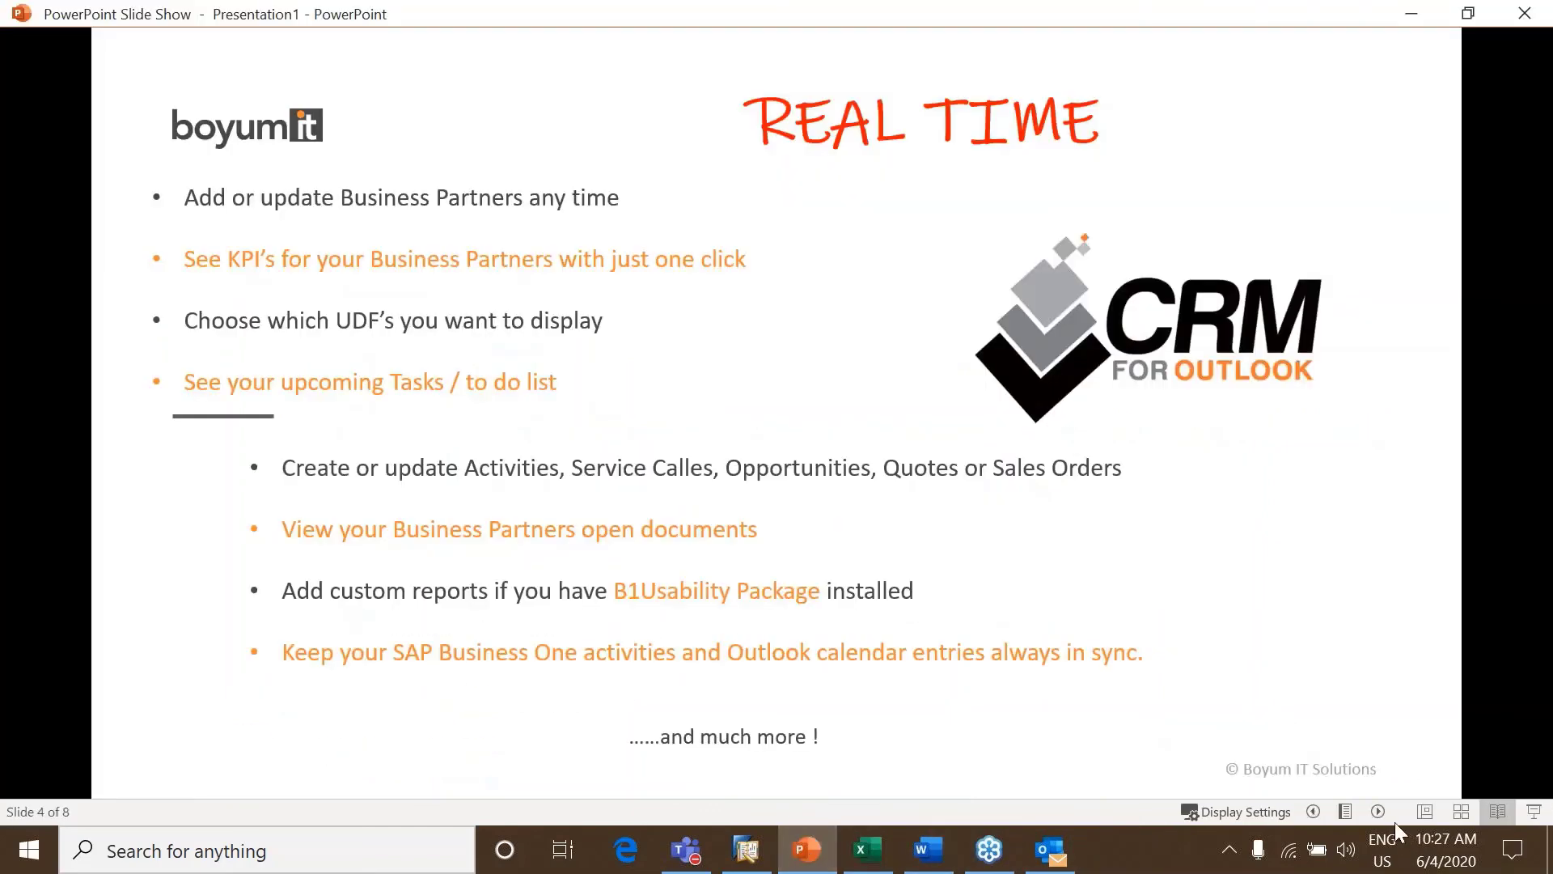
left_click(1380, 811)
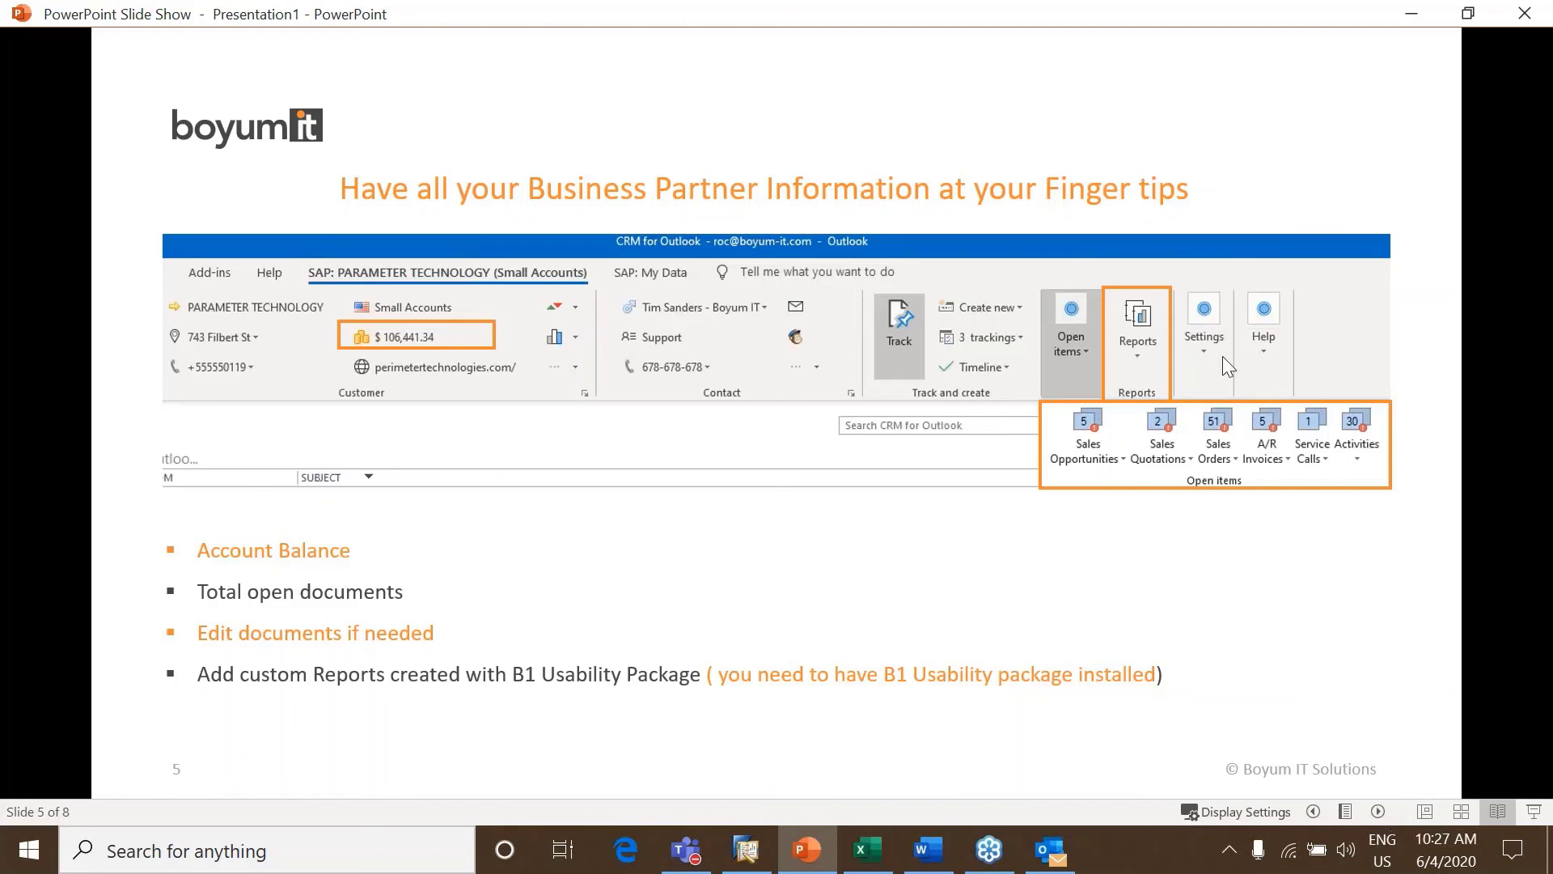
left_click(1378, 810)
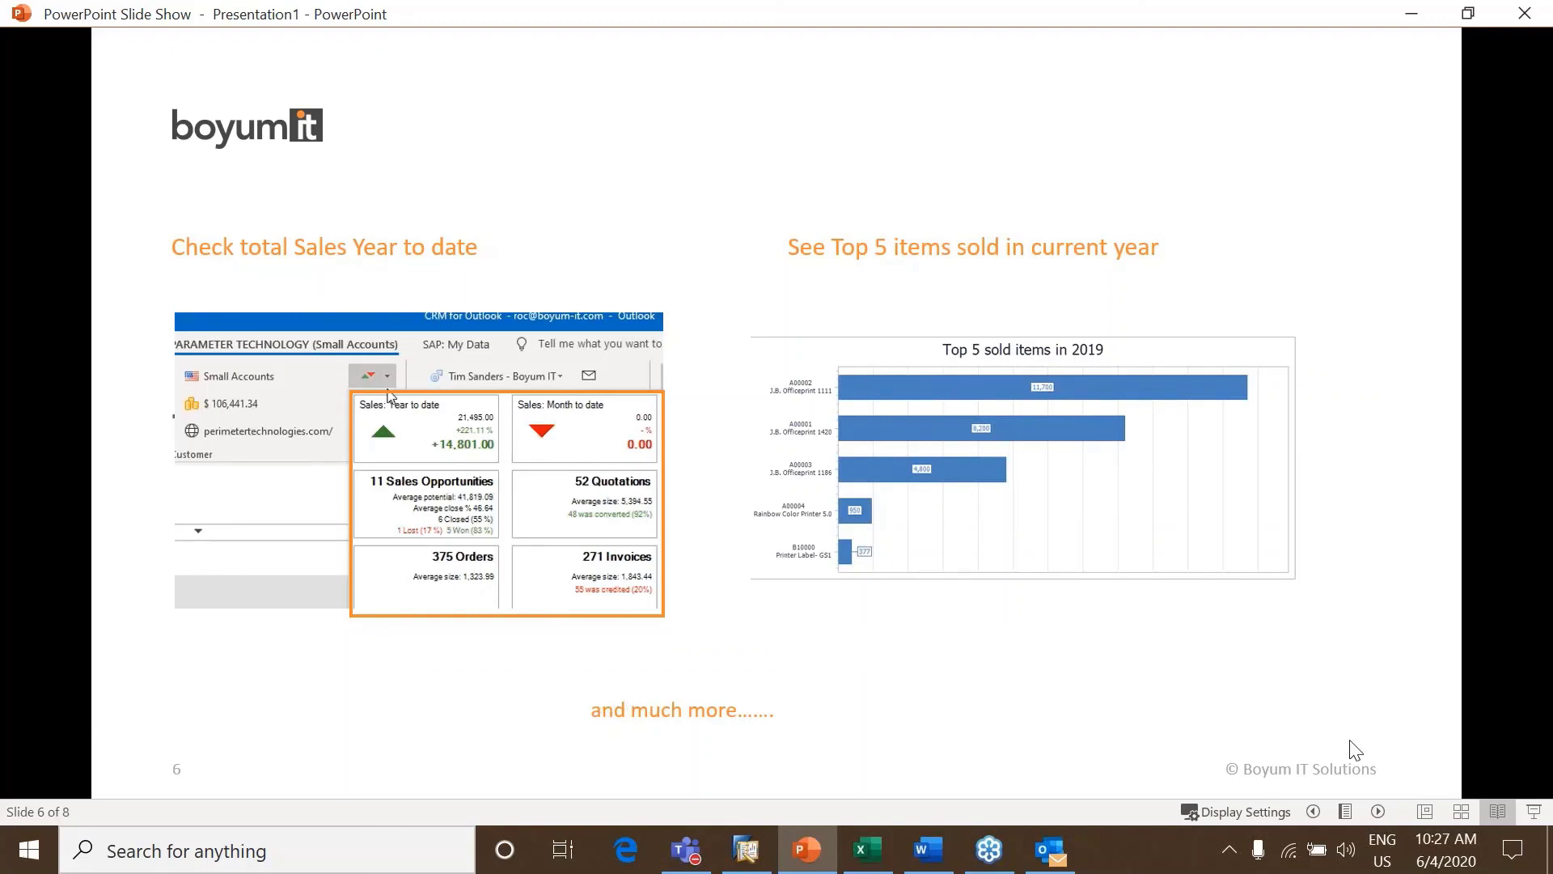
left_click(1377, 813)
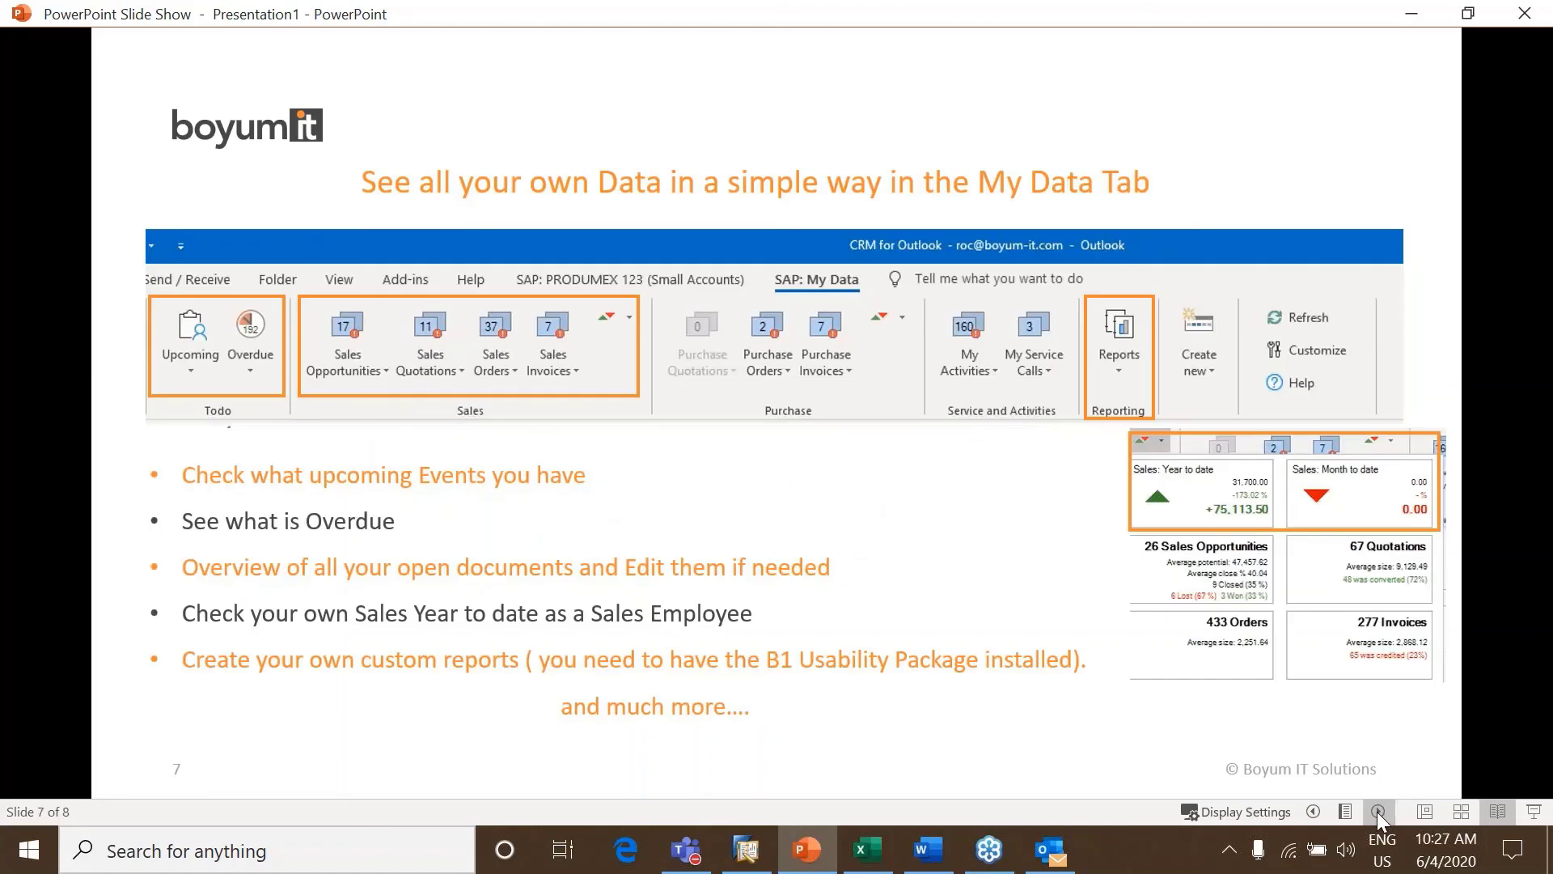